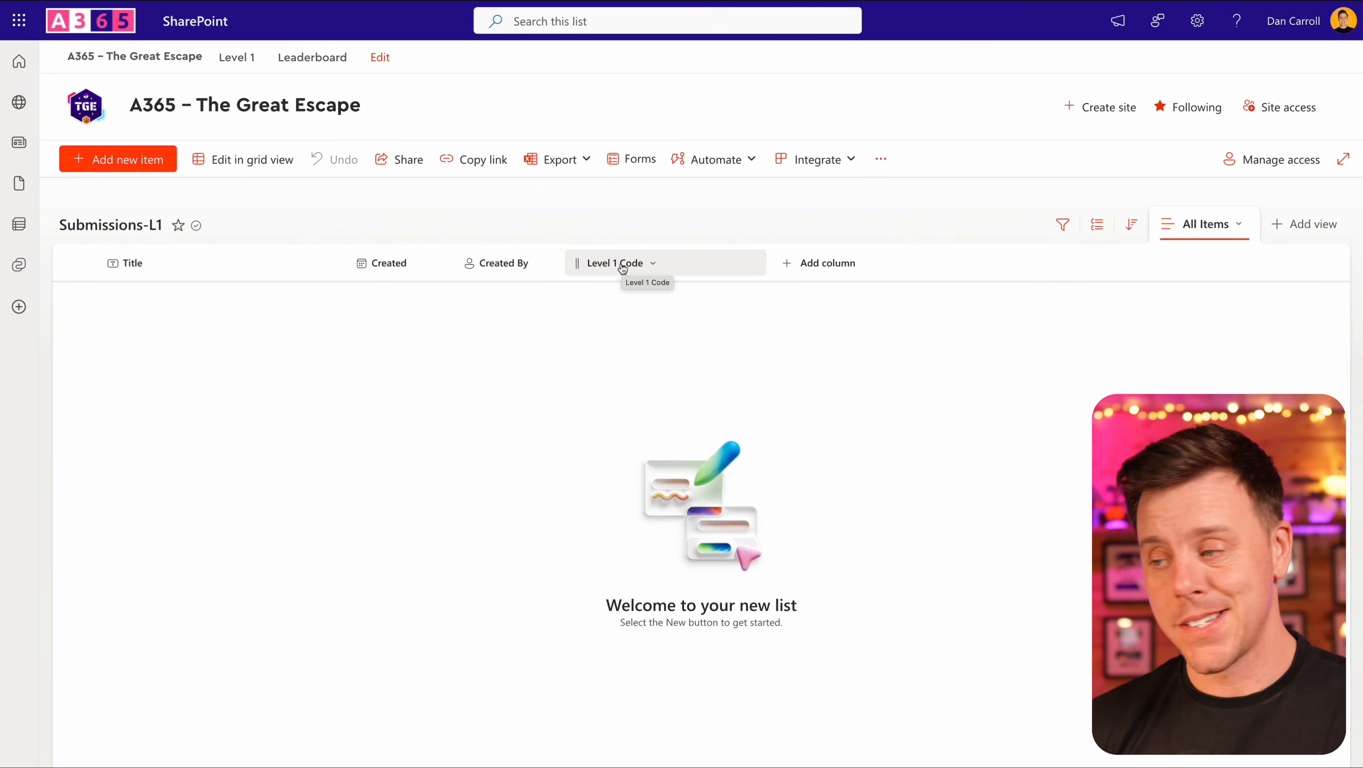
Review the Level 1 Code column's settings in the Submissions-L1 list, including its validation formula and user message, and leave them without saving
left_click(828, 267)
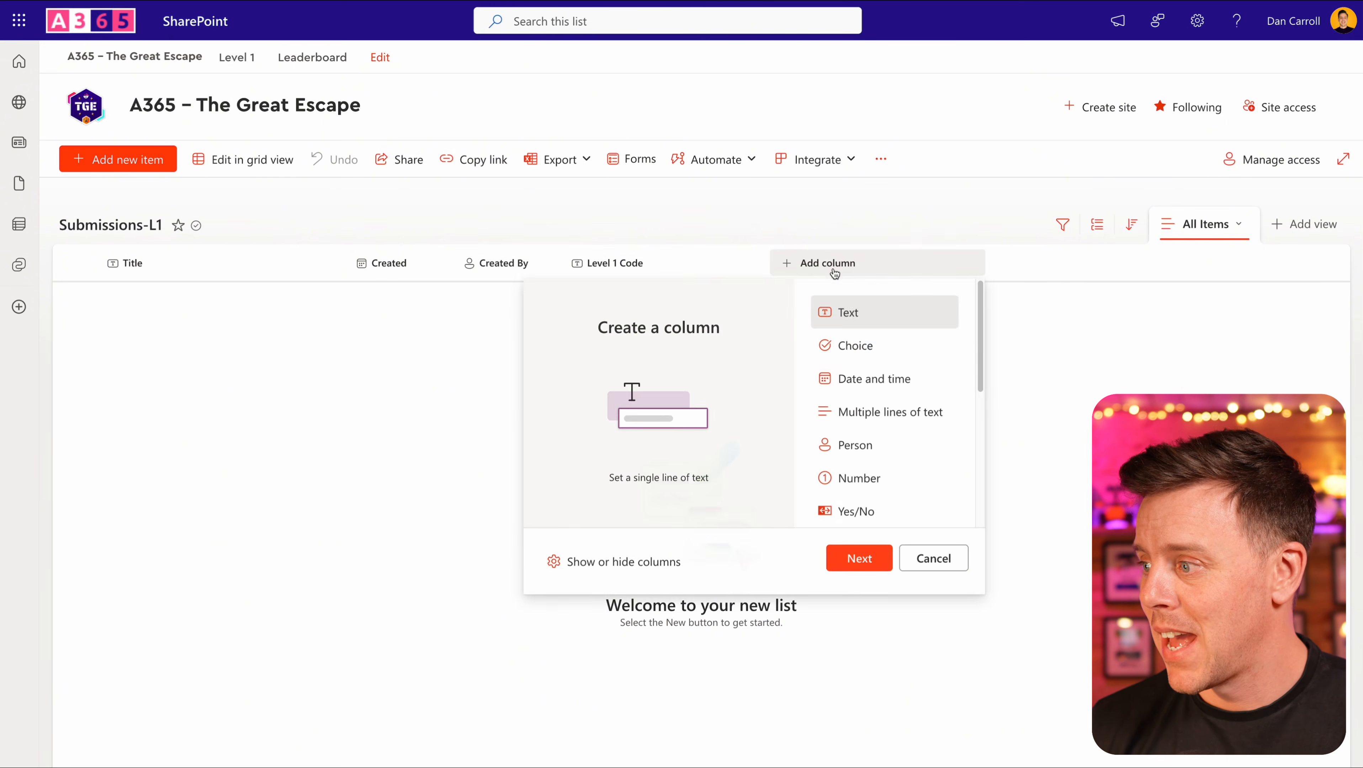
left_click(922, 554)
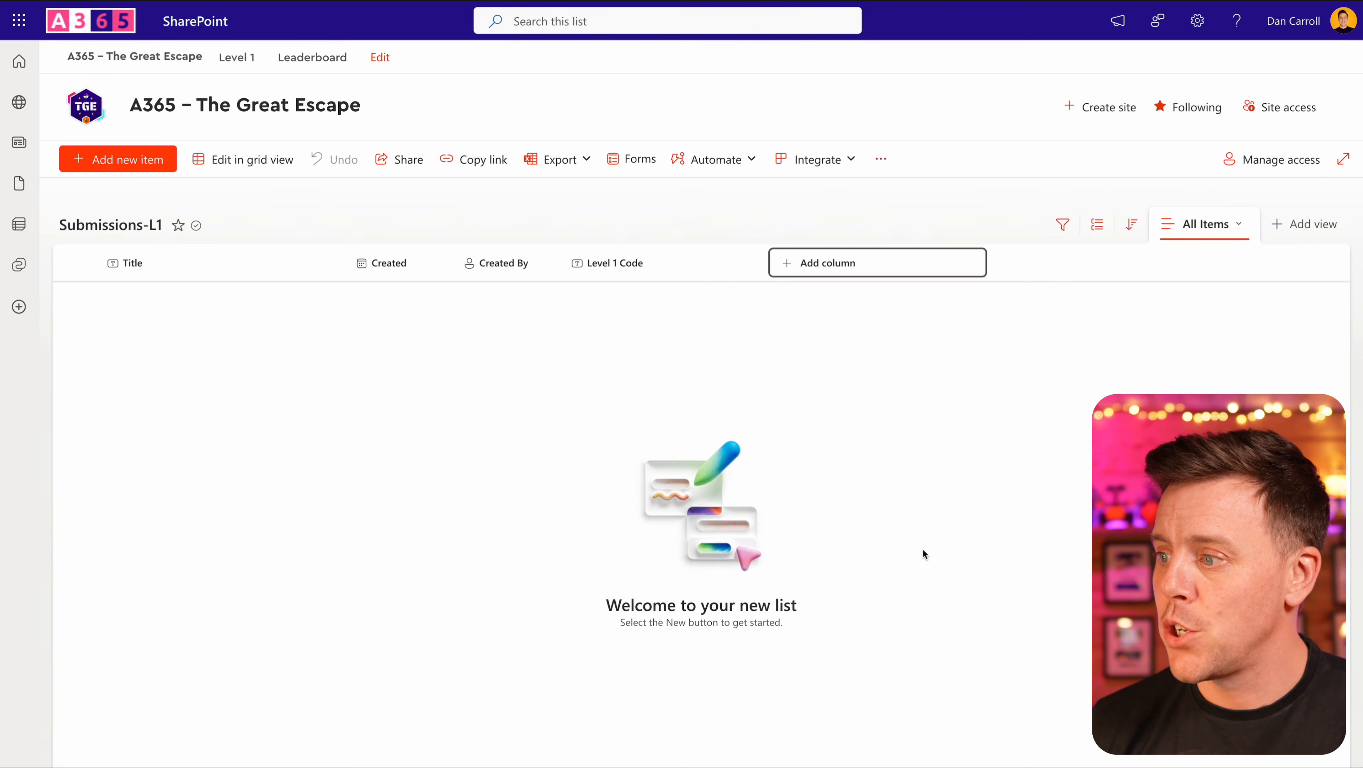
left_click(640, 265)
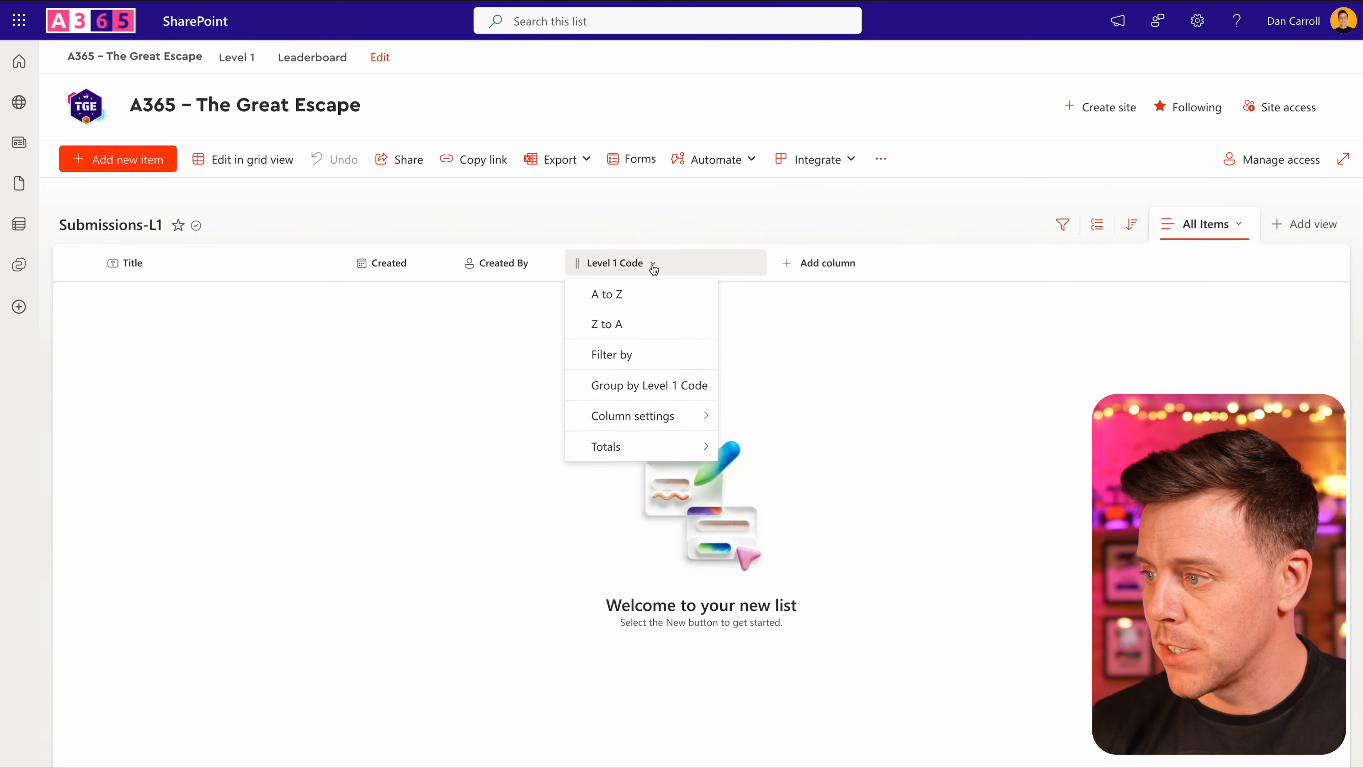
mouse_move(667, 415)
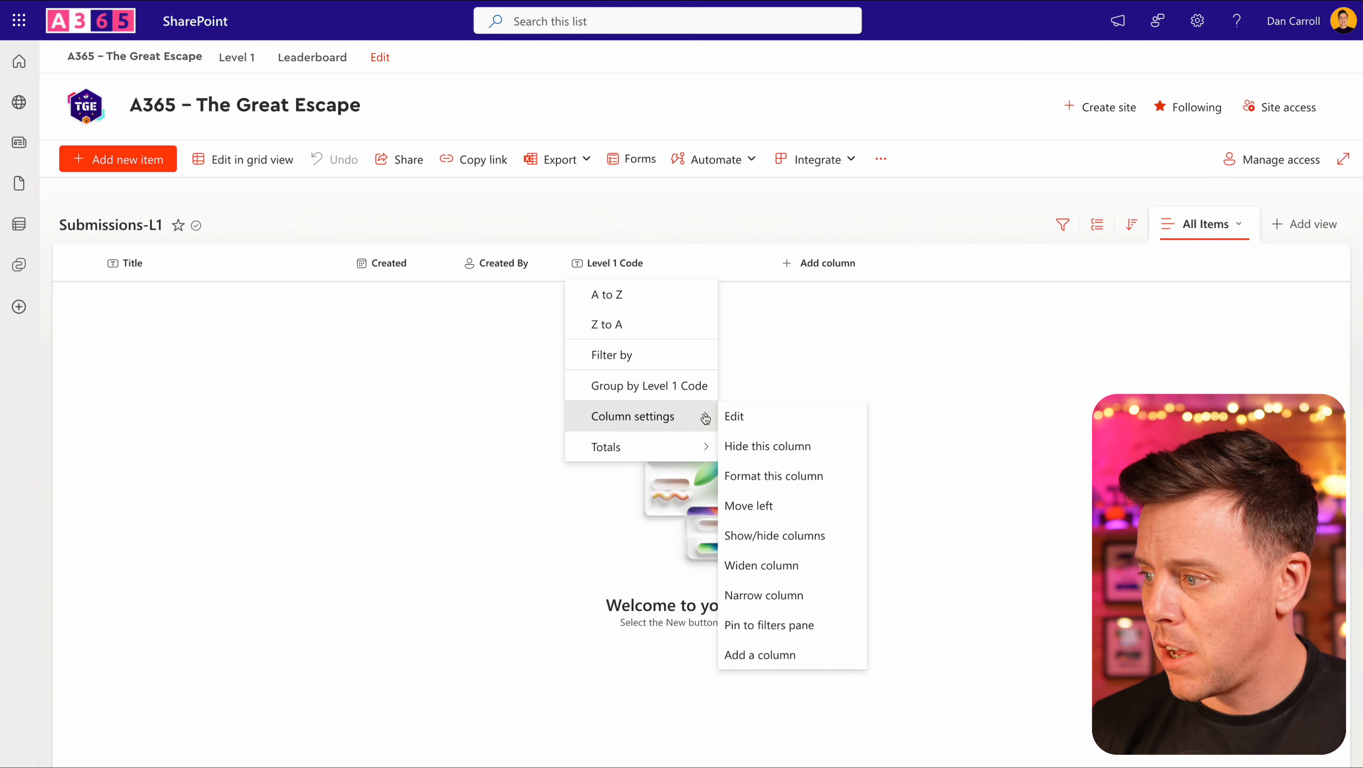
left_click(750, 425)
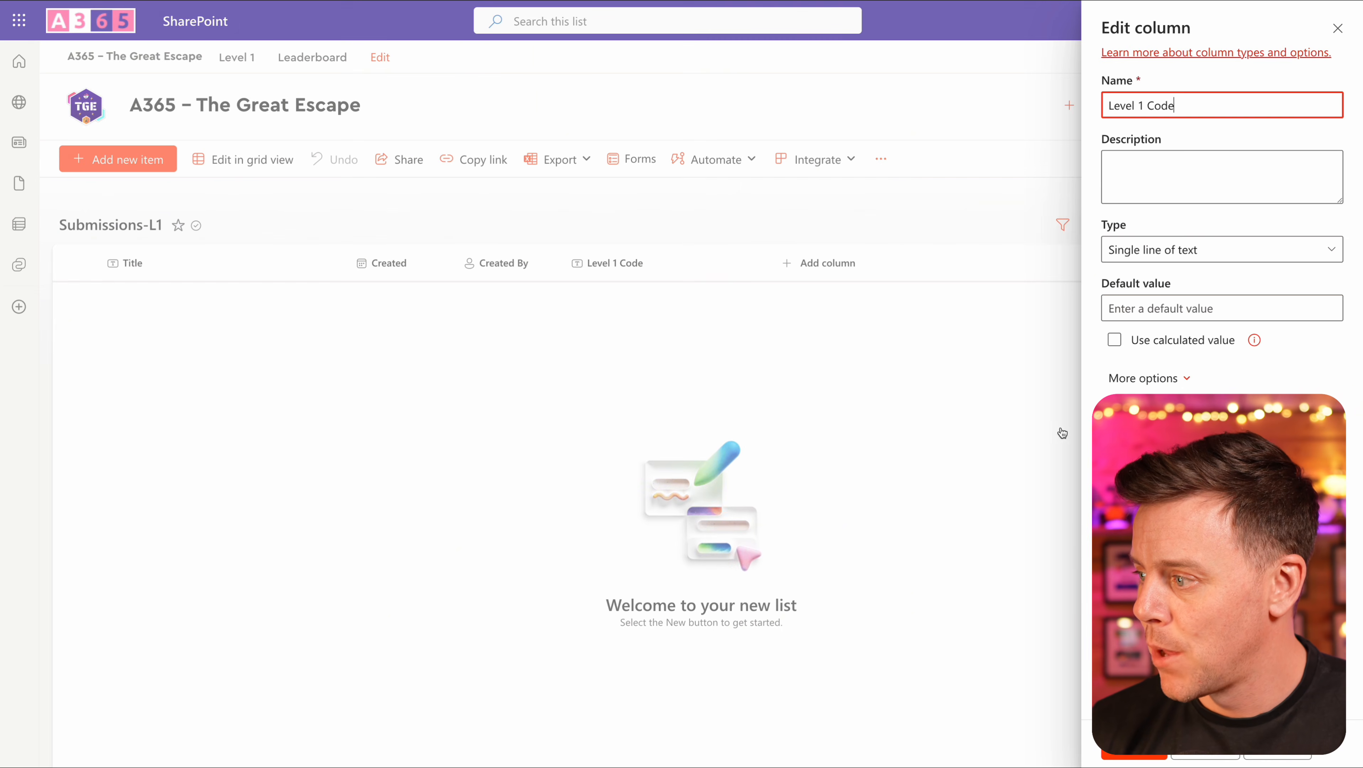
left_click(1132, 381)
scroll(1134, 476, "down", 4)
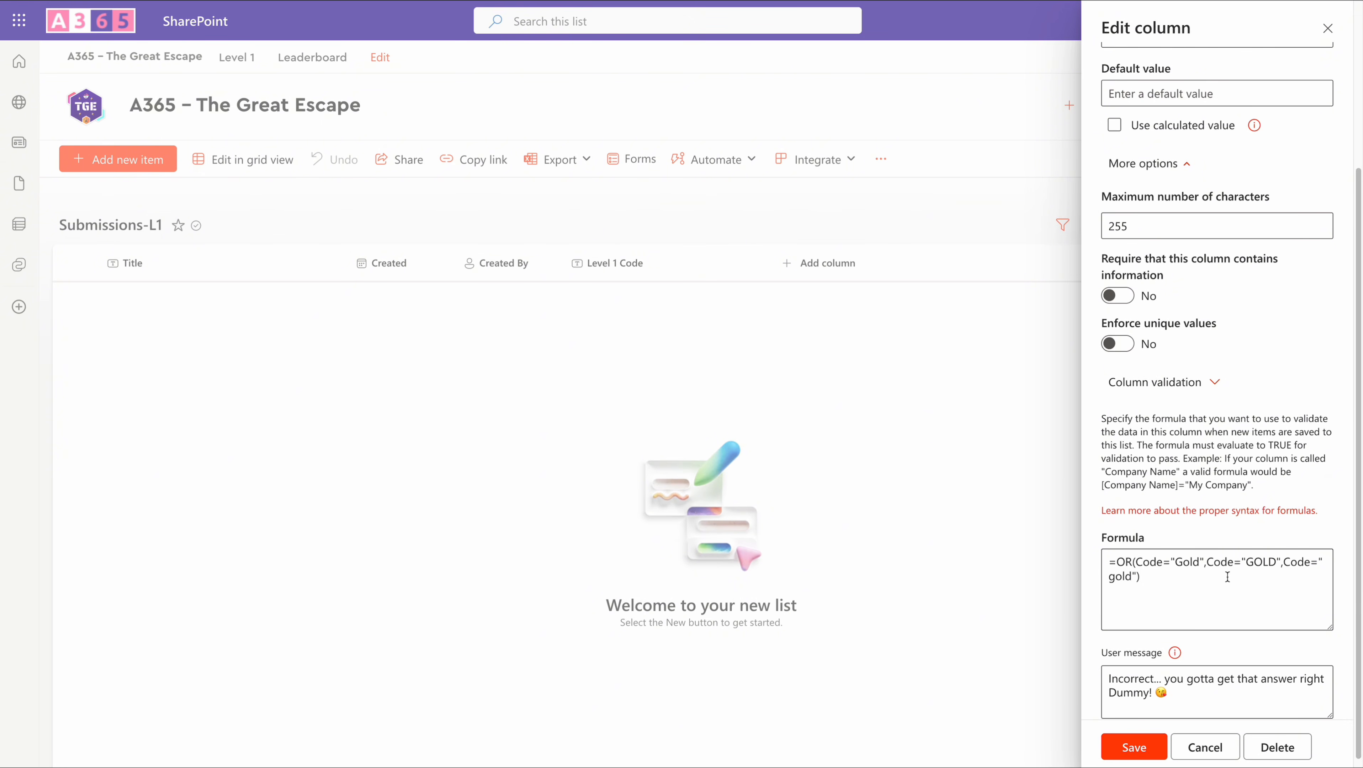
left_click(1205, 753)
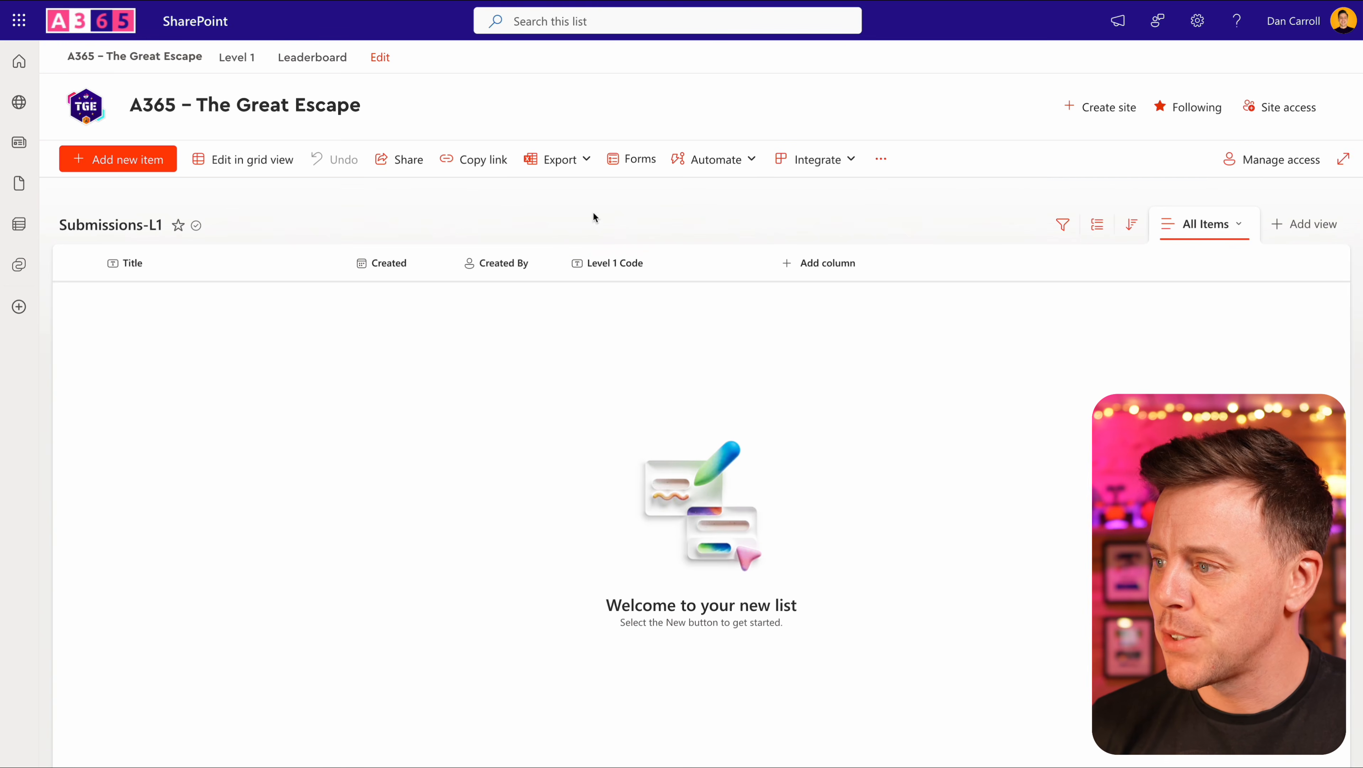
Review the design of the list's Level 1 Submission form and close it
left_click(628, 158)
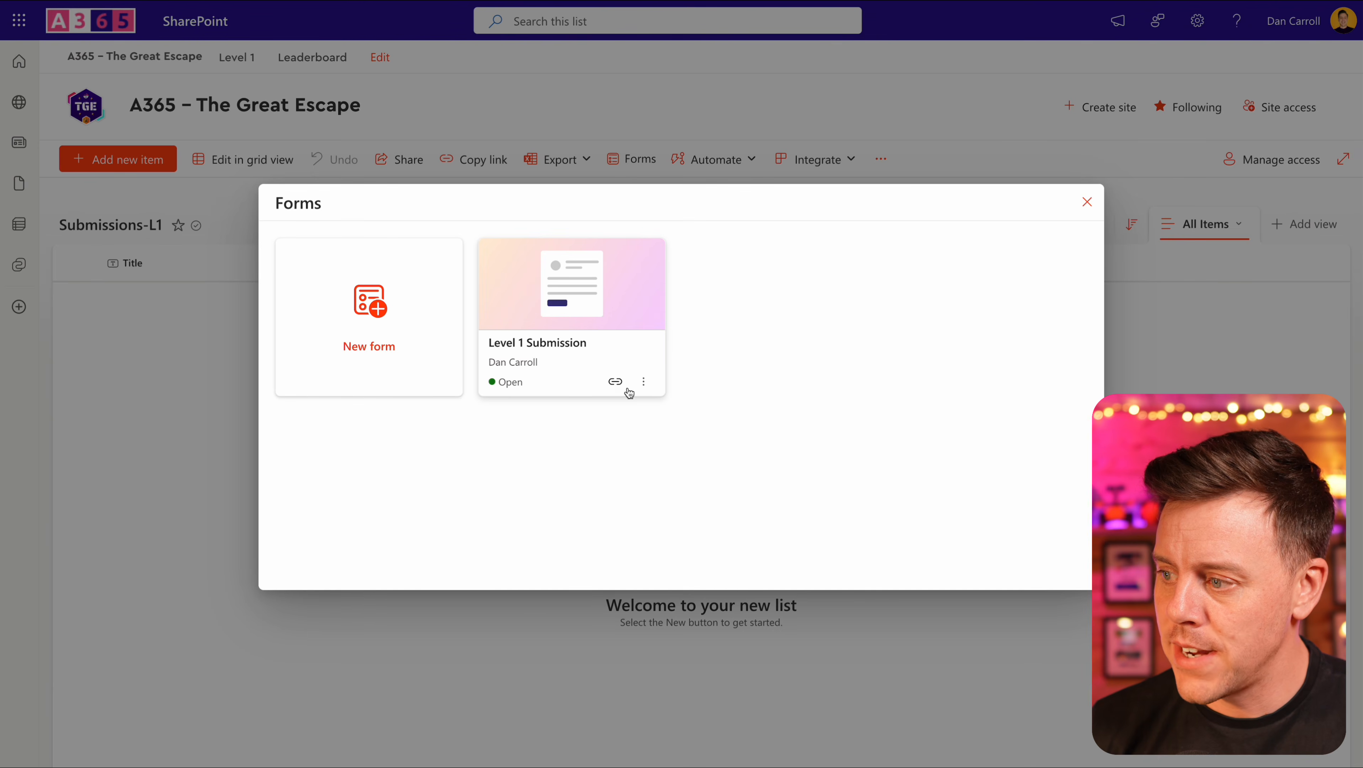
left_click(580, 316)
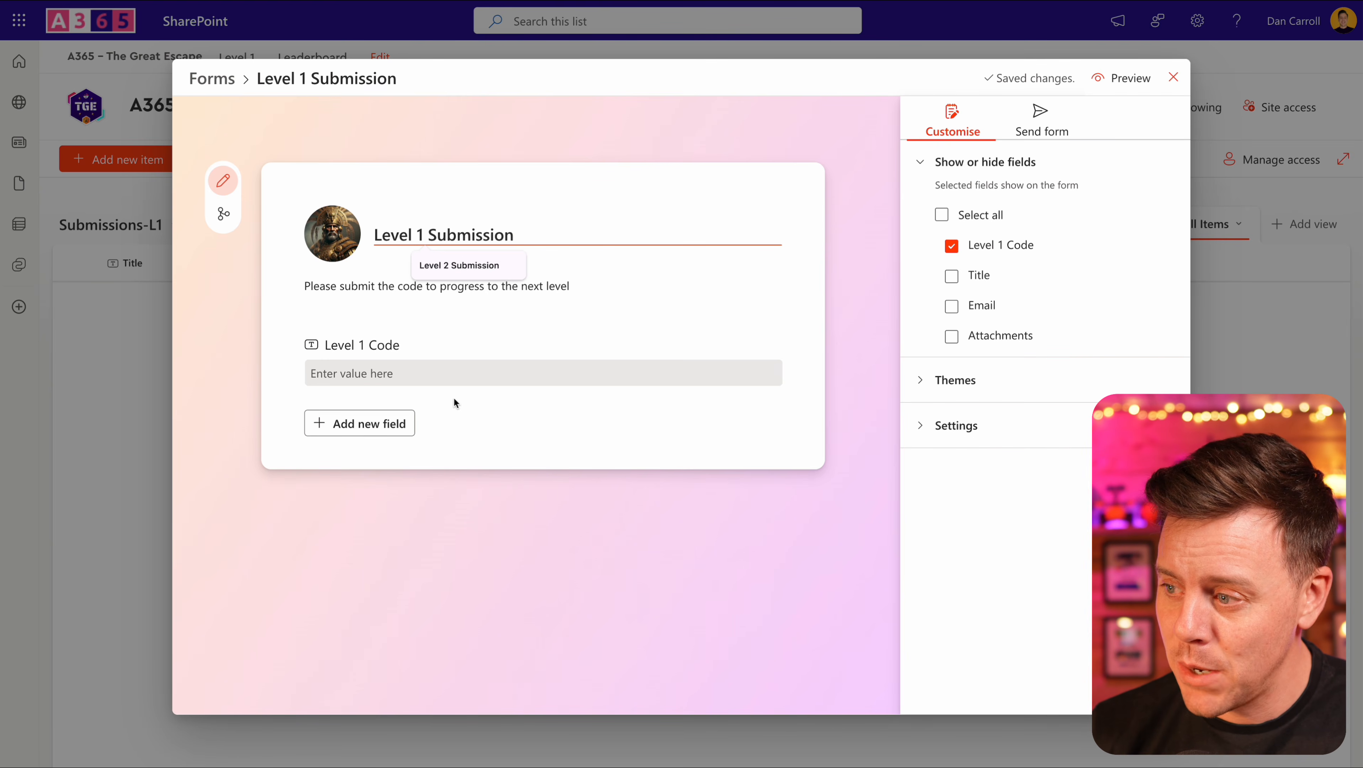
left_click(1173, 78)
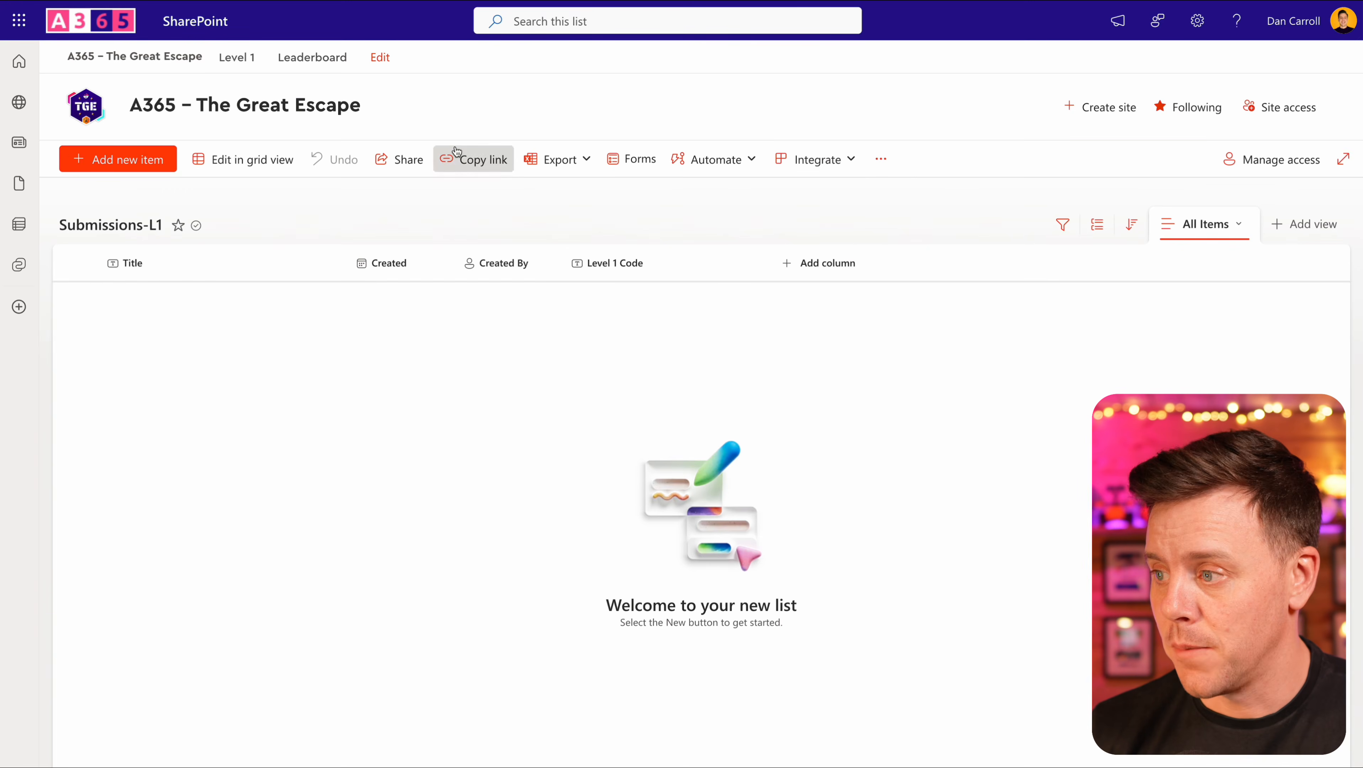
Open the Level 1 Submission form as a respondent and try submitting Silver as the Level 1 Code
left_click(632, 159)
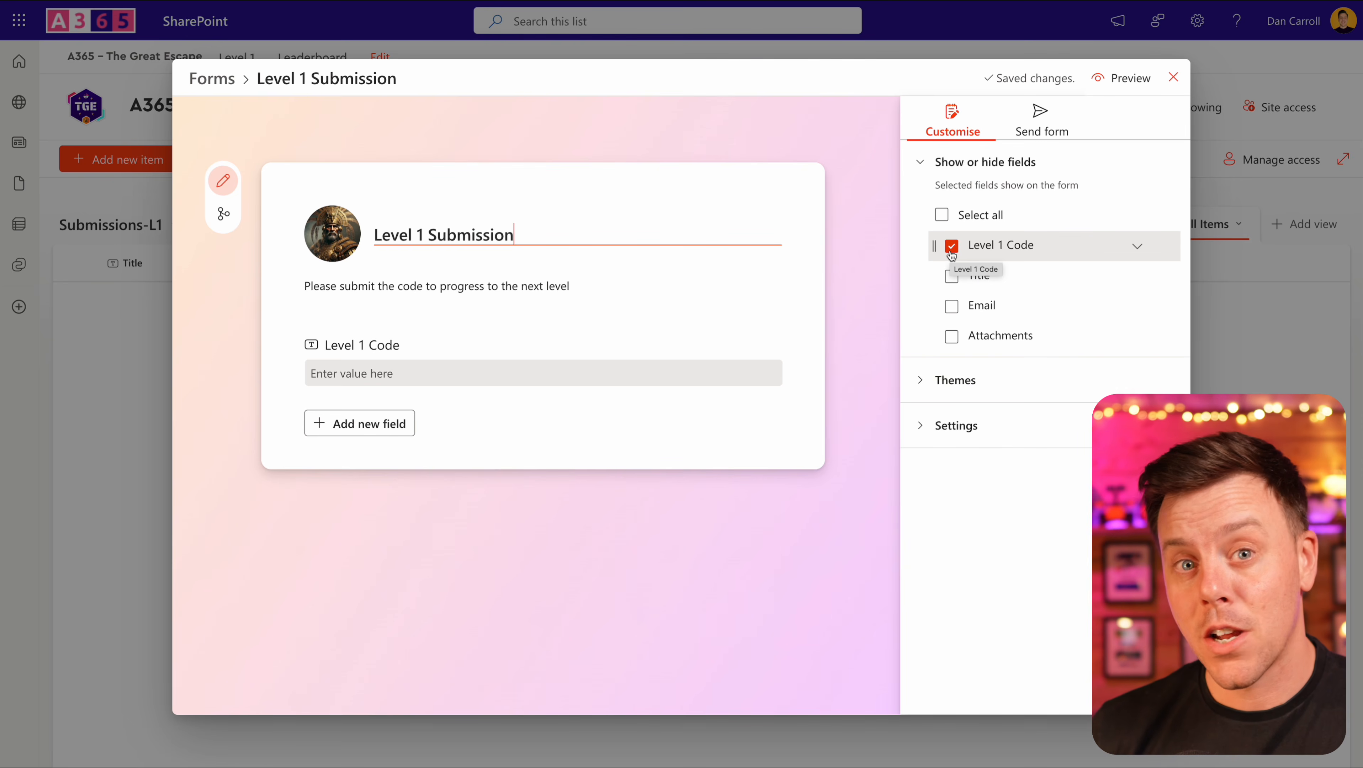
left_click(1049, 129)
left_click(972, 195)
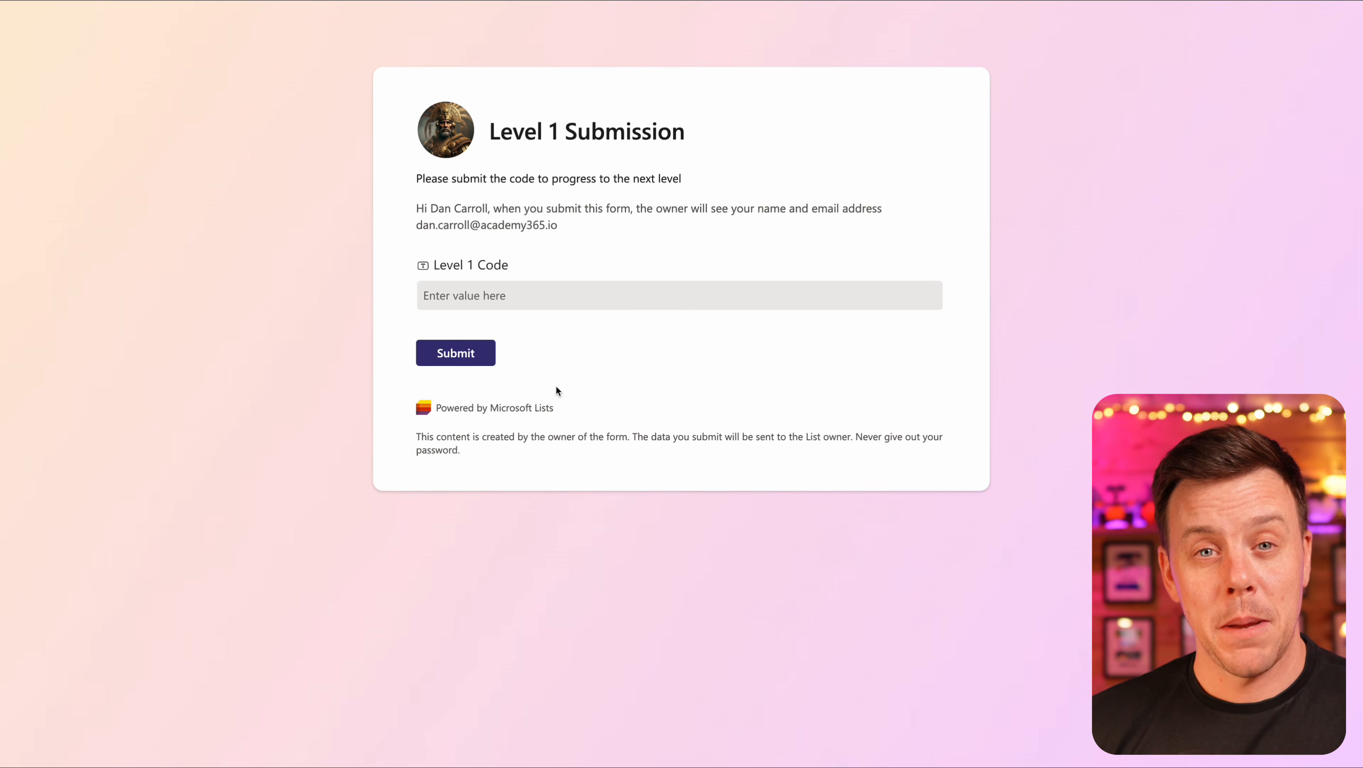
left_click(490, 296)
left_click(578, 473)
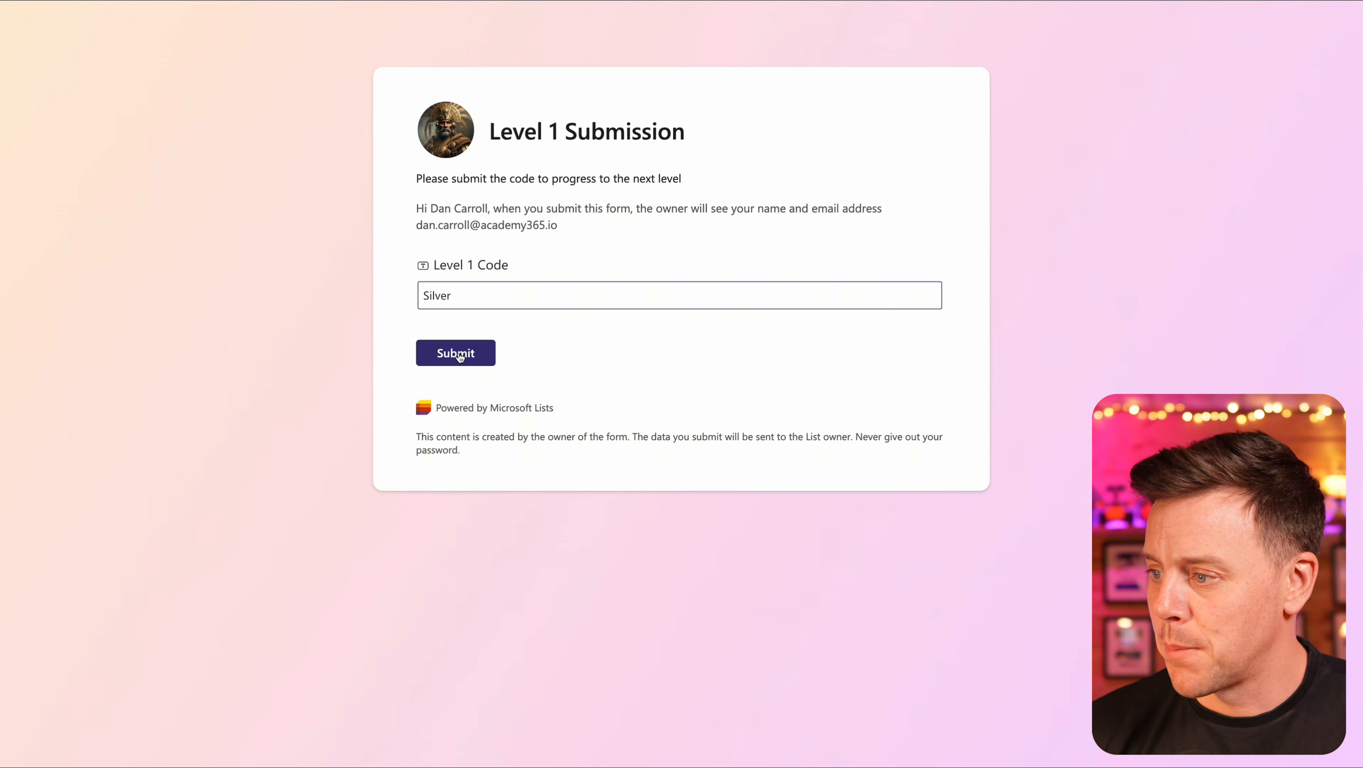
left_click(459, 355)
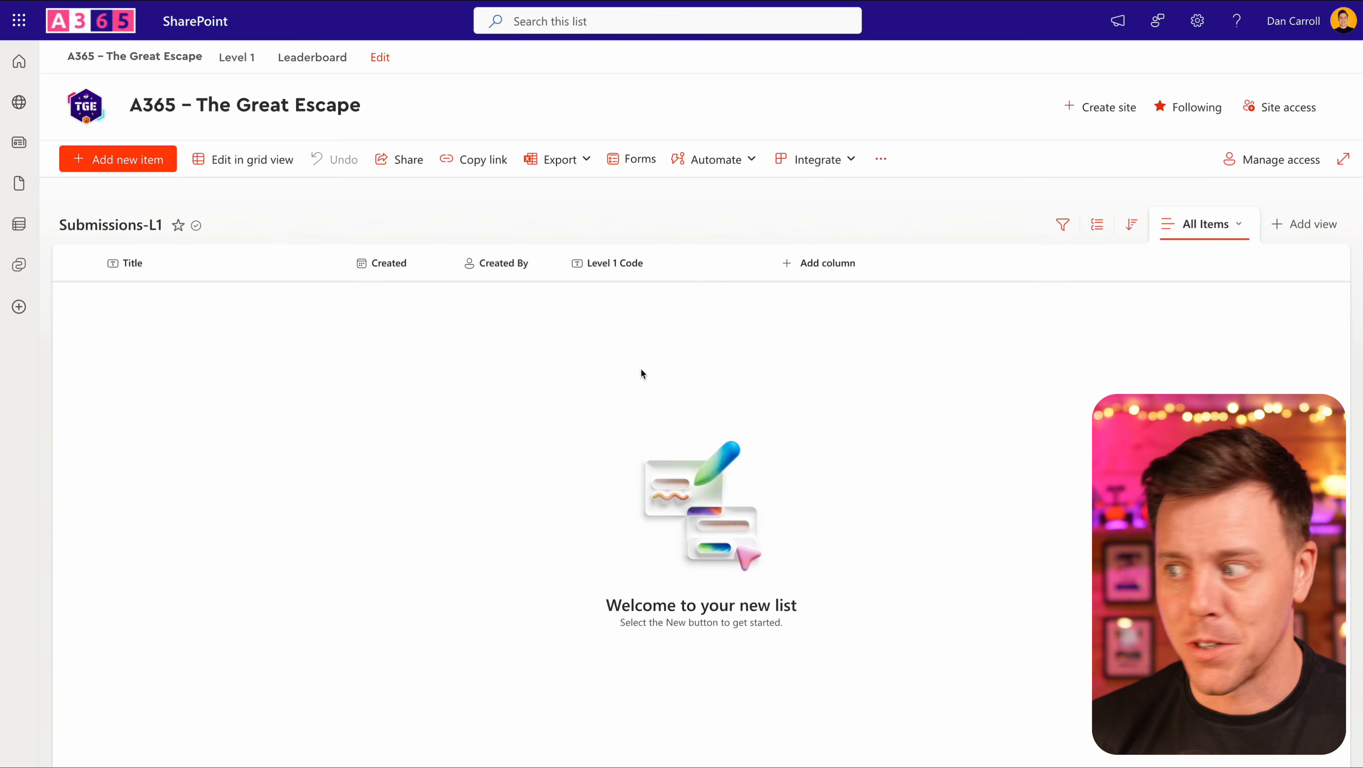
Examine the OR validation formula and the user message of the Level 1 Code column, and exit without saving
left_click(652, 265)
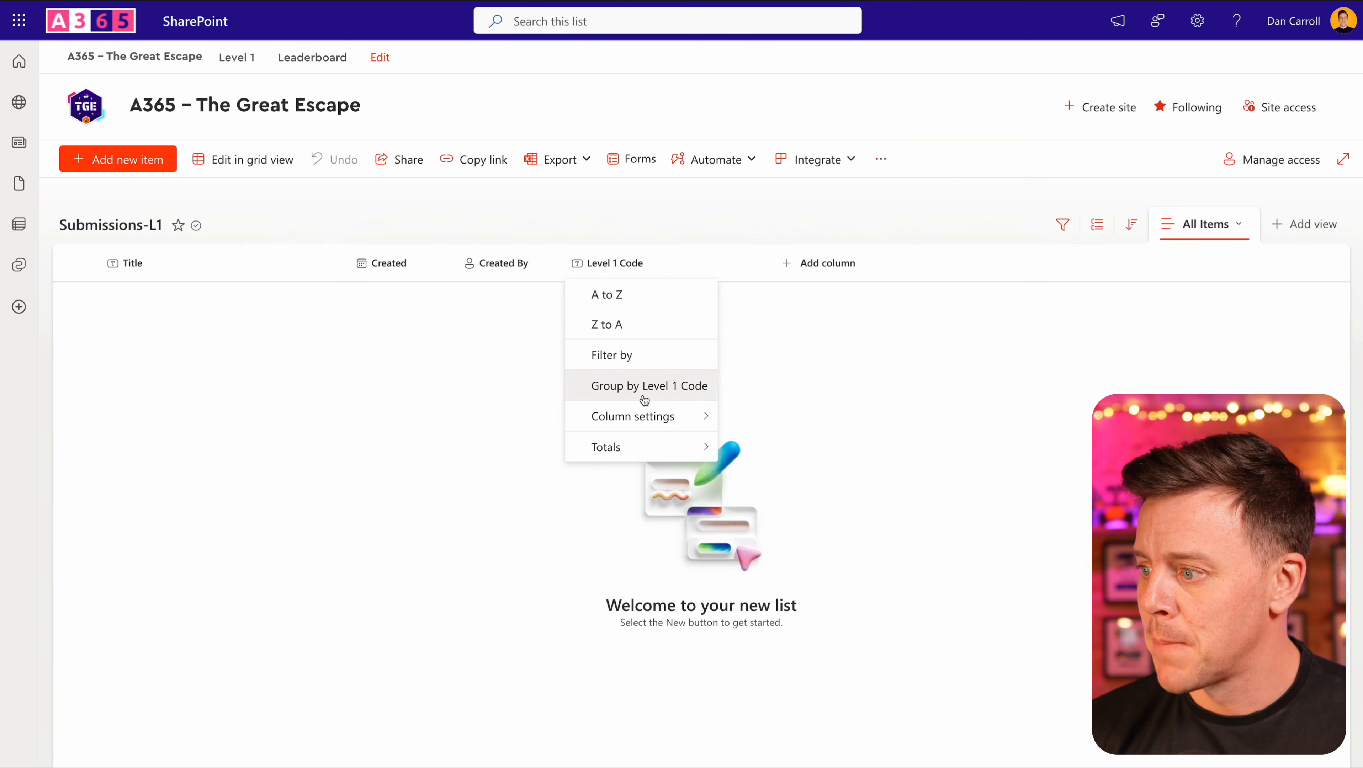
mouse_move(633, 415)
left_click(753, 423)
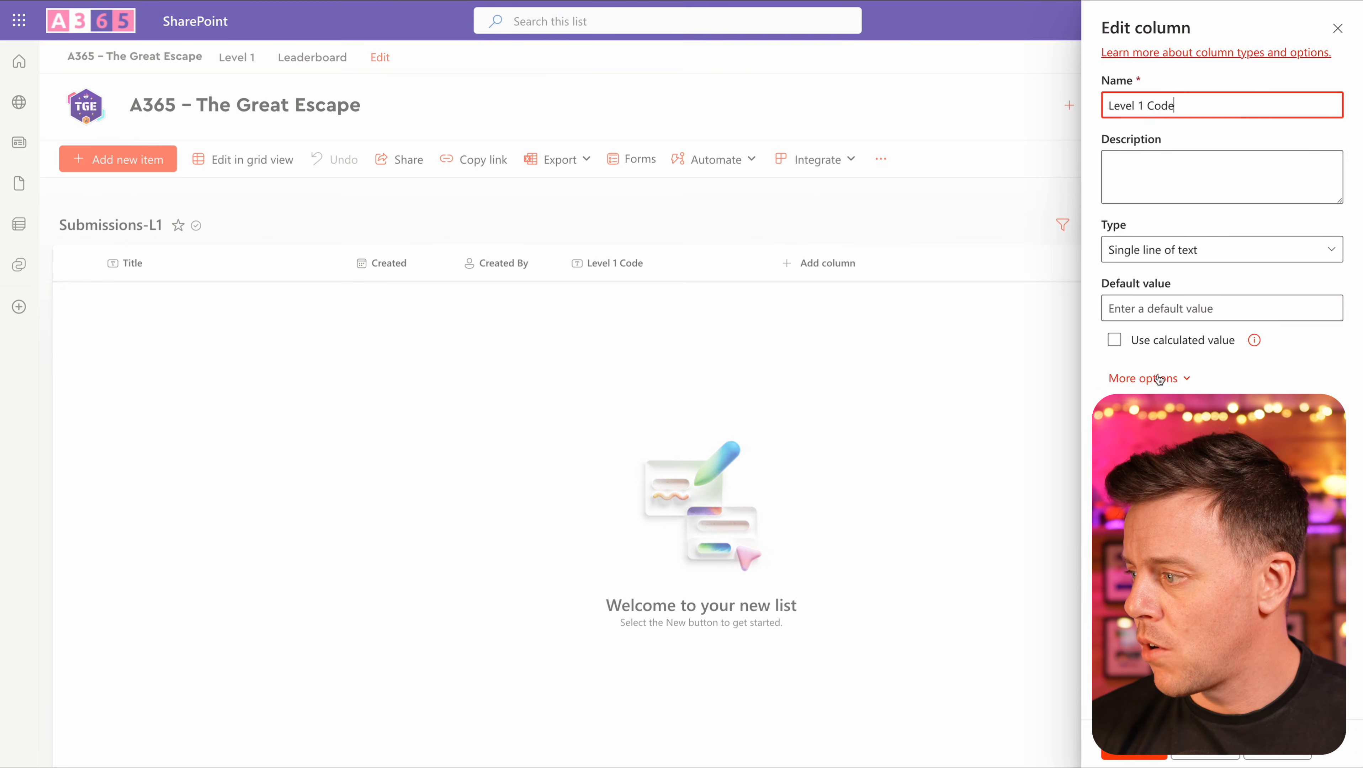
left_click(1140, 377)
scroll(1167, 414, "down", 3)
scroll(1182, 473, "down", 1)
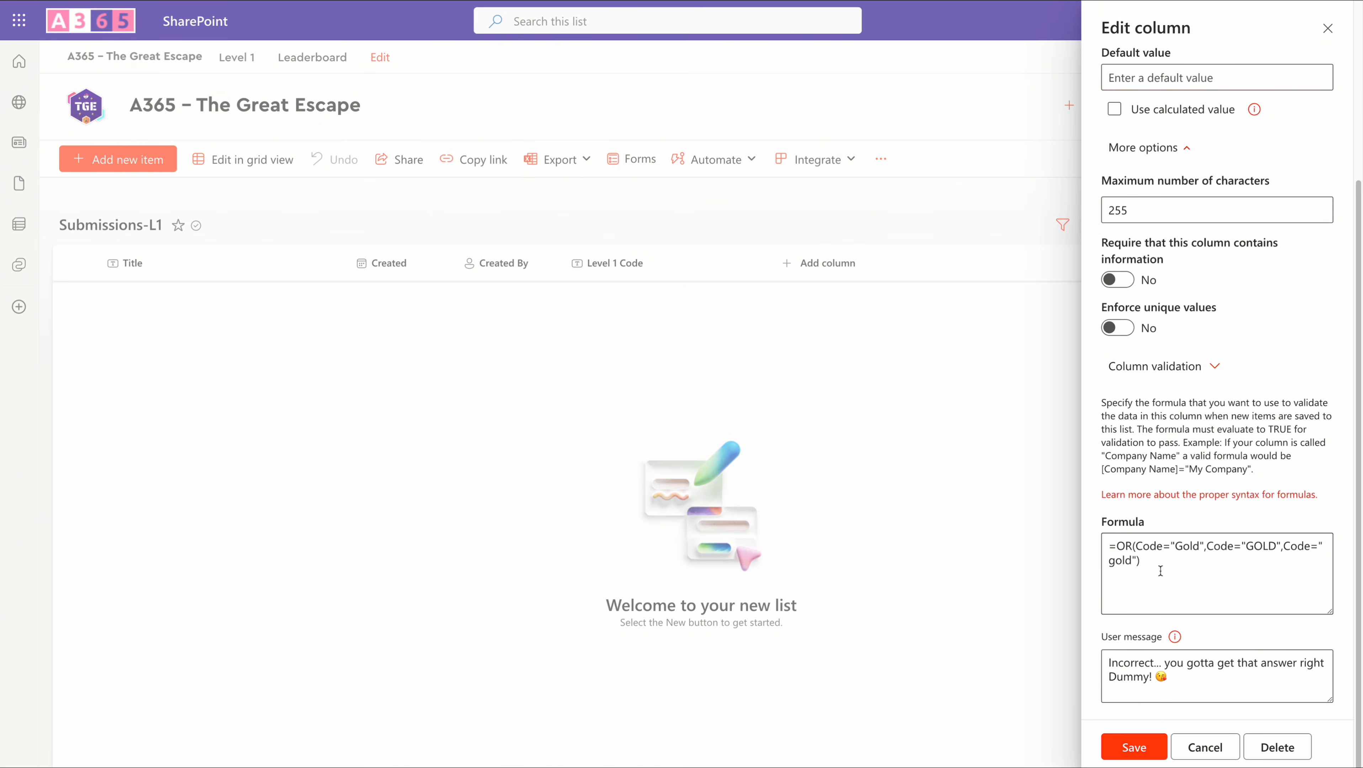
left_click(1109, 546)
left_click_drag(1109, 546, 1130, 546)
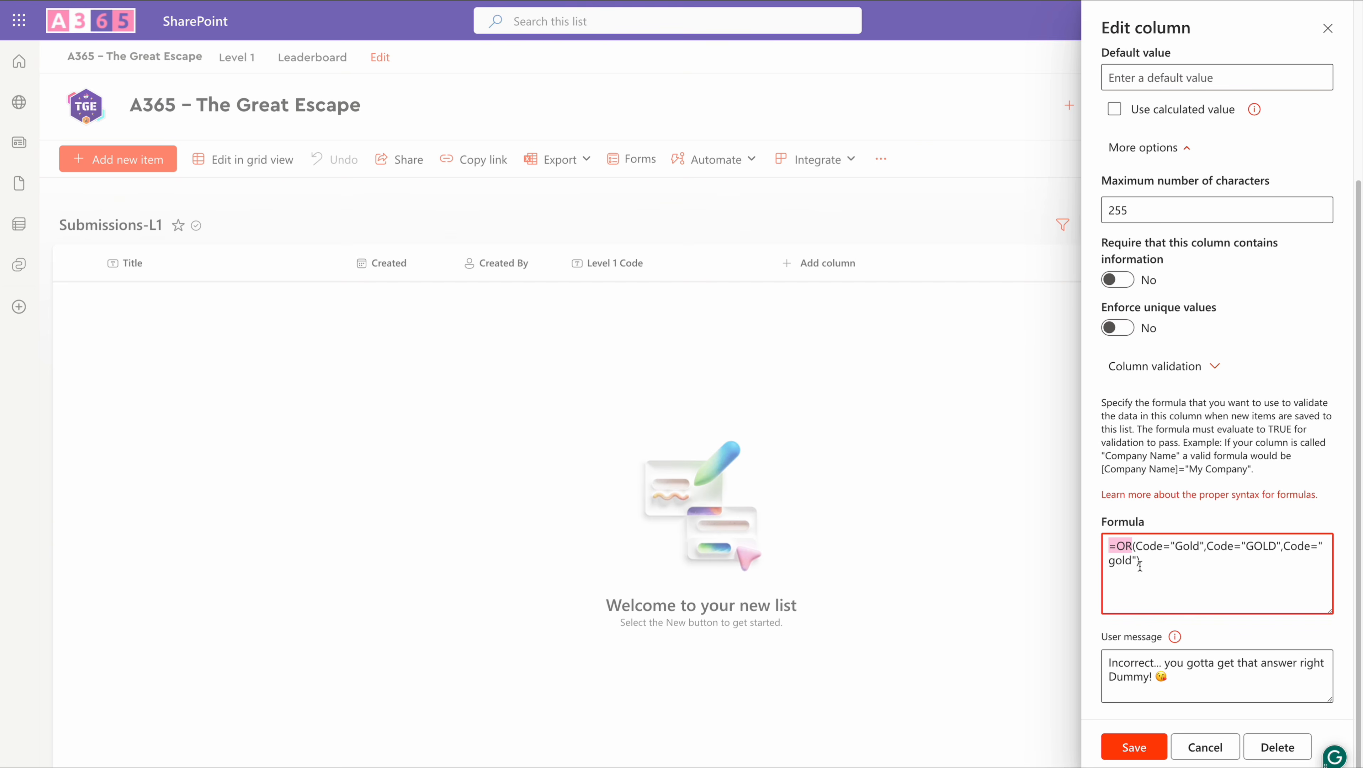
left_click_drag(1146, 566, 1109, 550)
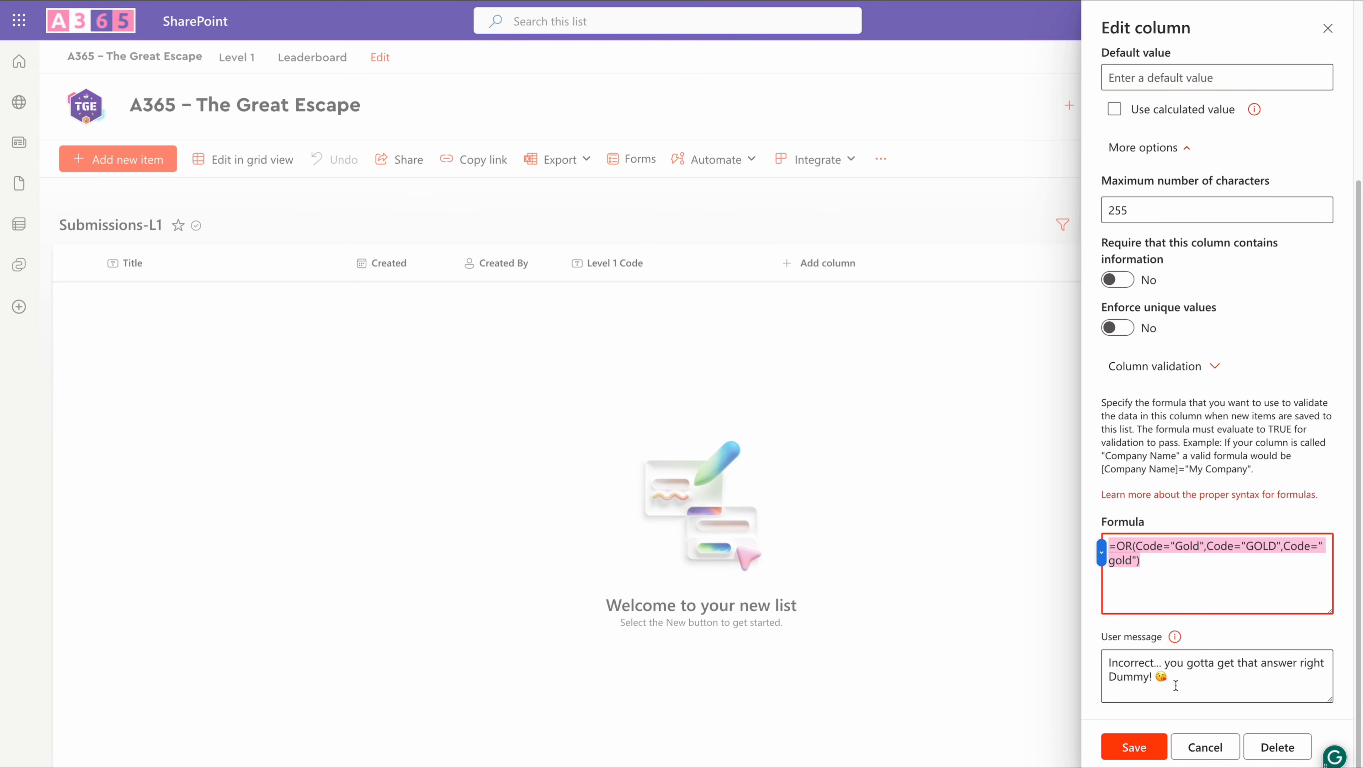
left_click(1216, 752)
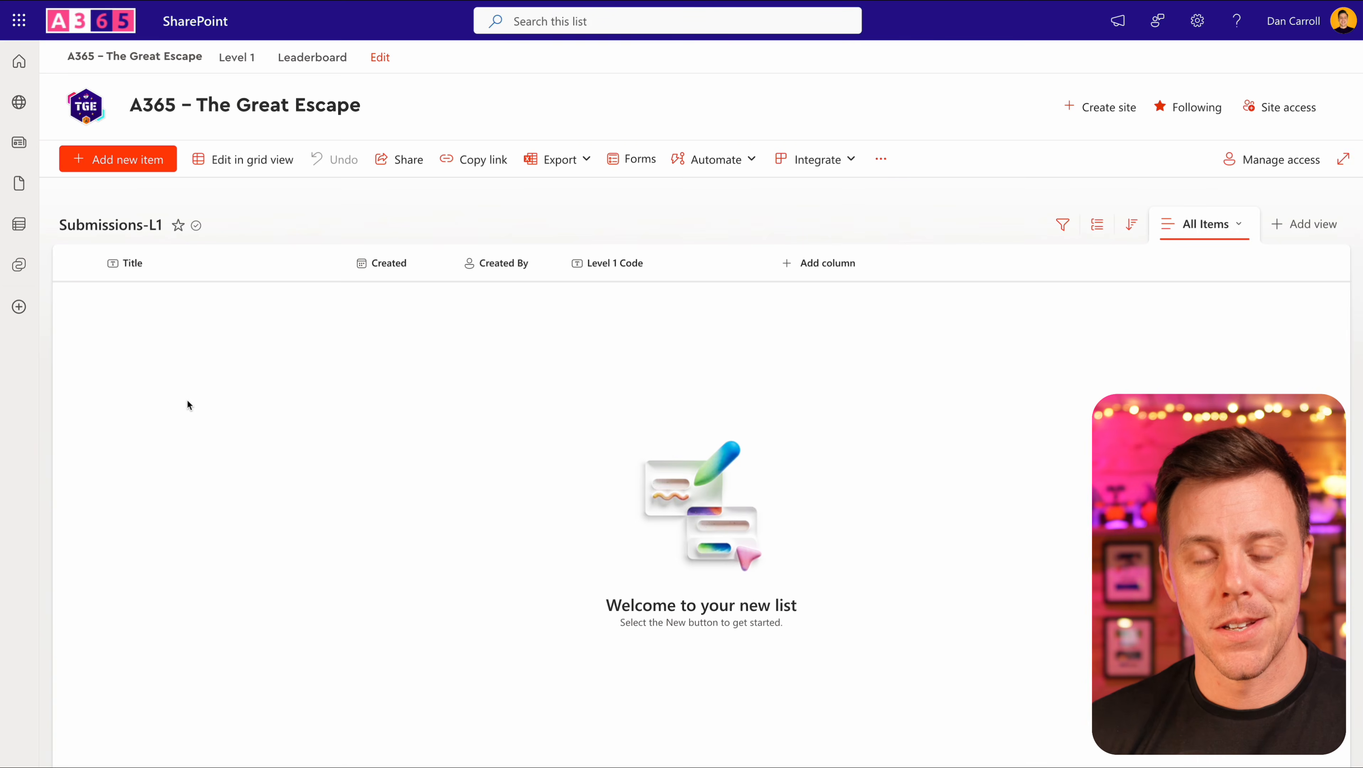
Open the Submissions-L1 list settings and check the settings of the Title and Level 1 Code columns
left_click(155, 262)
mouse_move(234, 417)
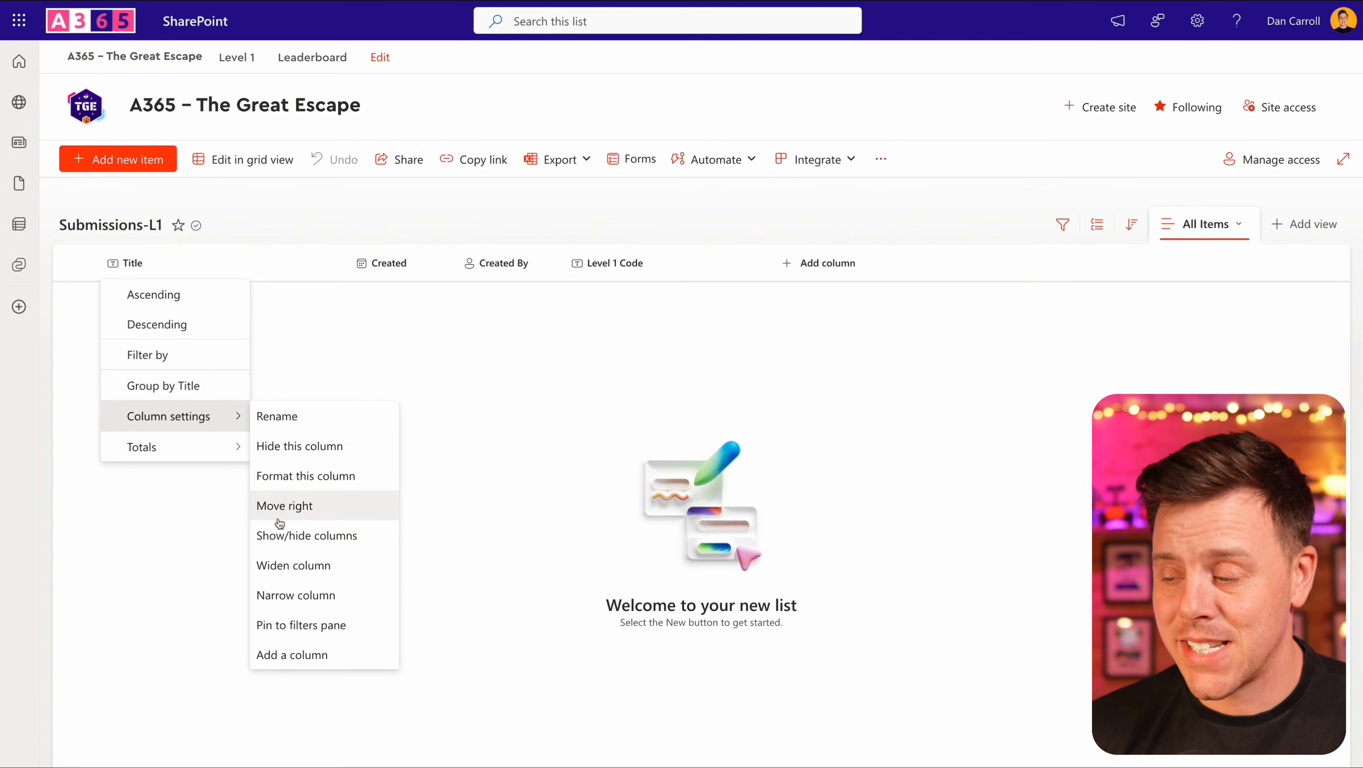
left_click(166, 618)
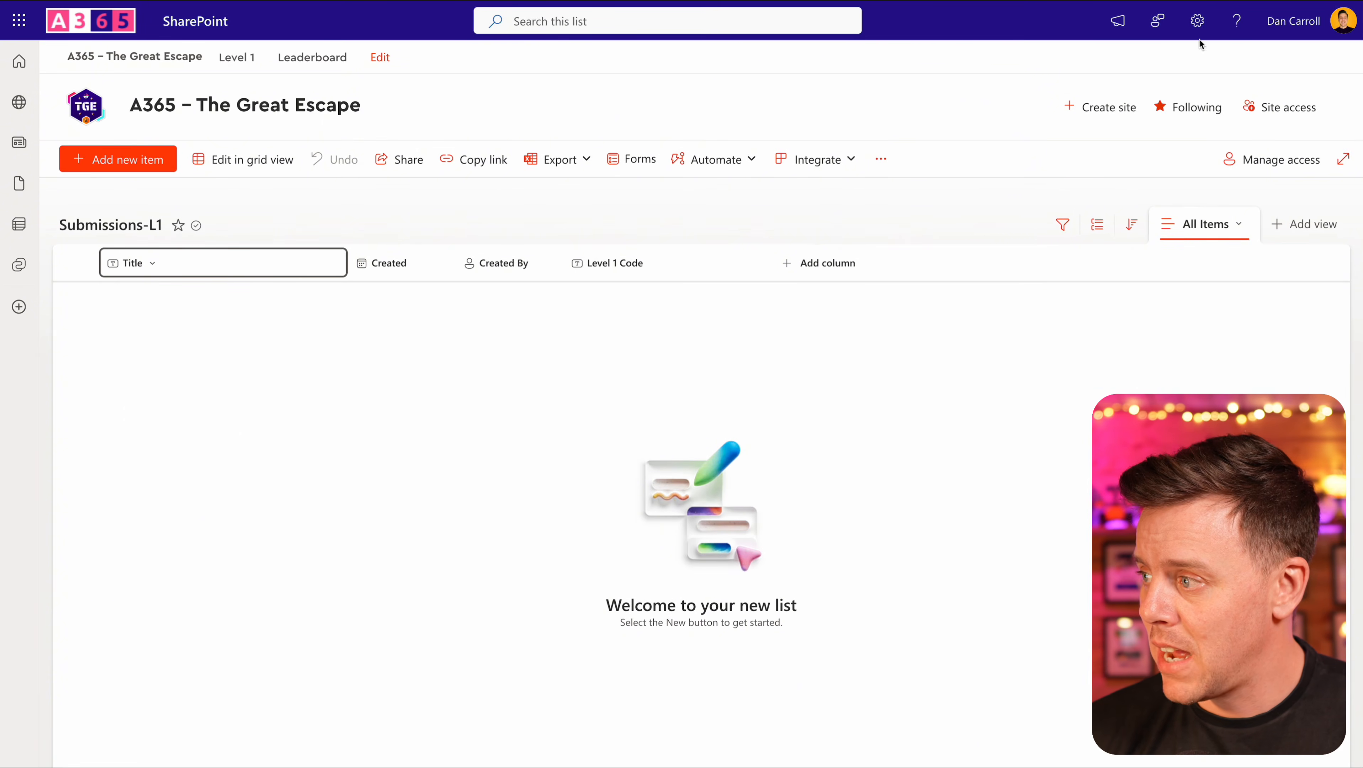
left_click(1197, 25)
left_click(1127, 184)
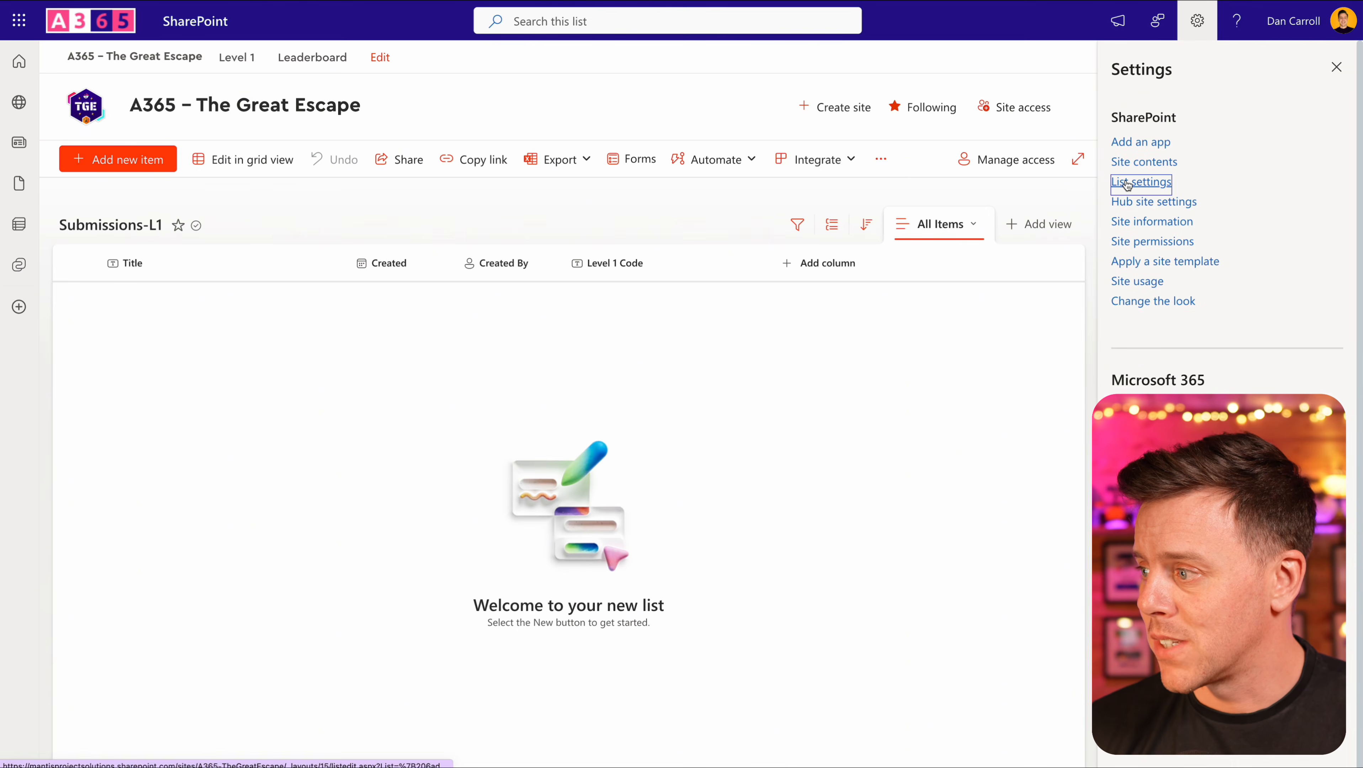
left_click(198, 503)
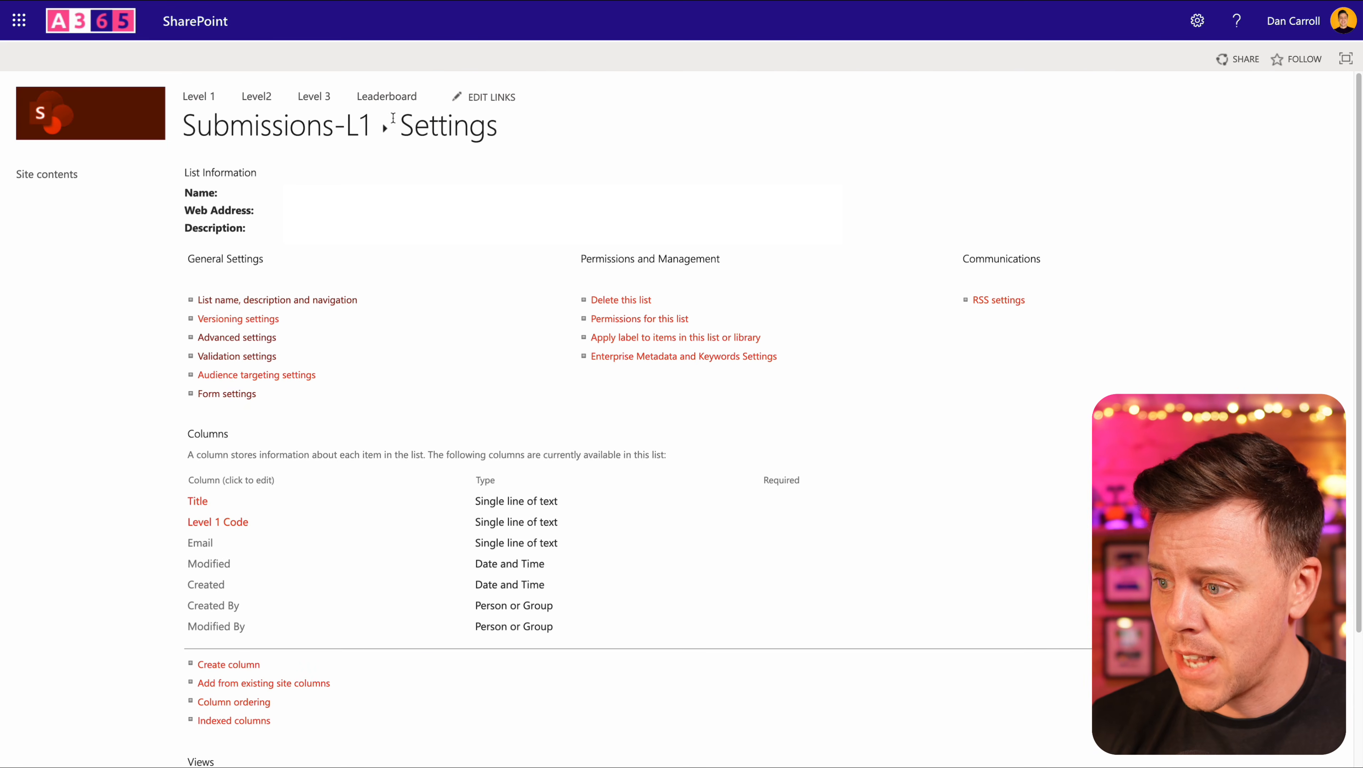
left_click(234, 531)
left_click(612, 255)
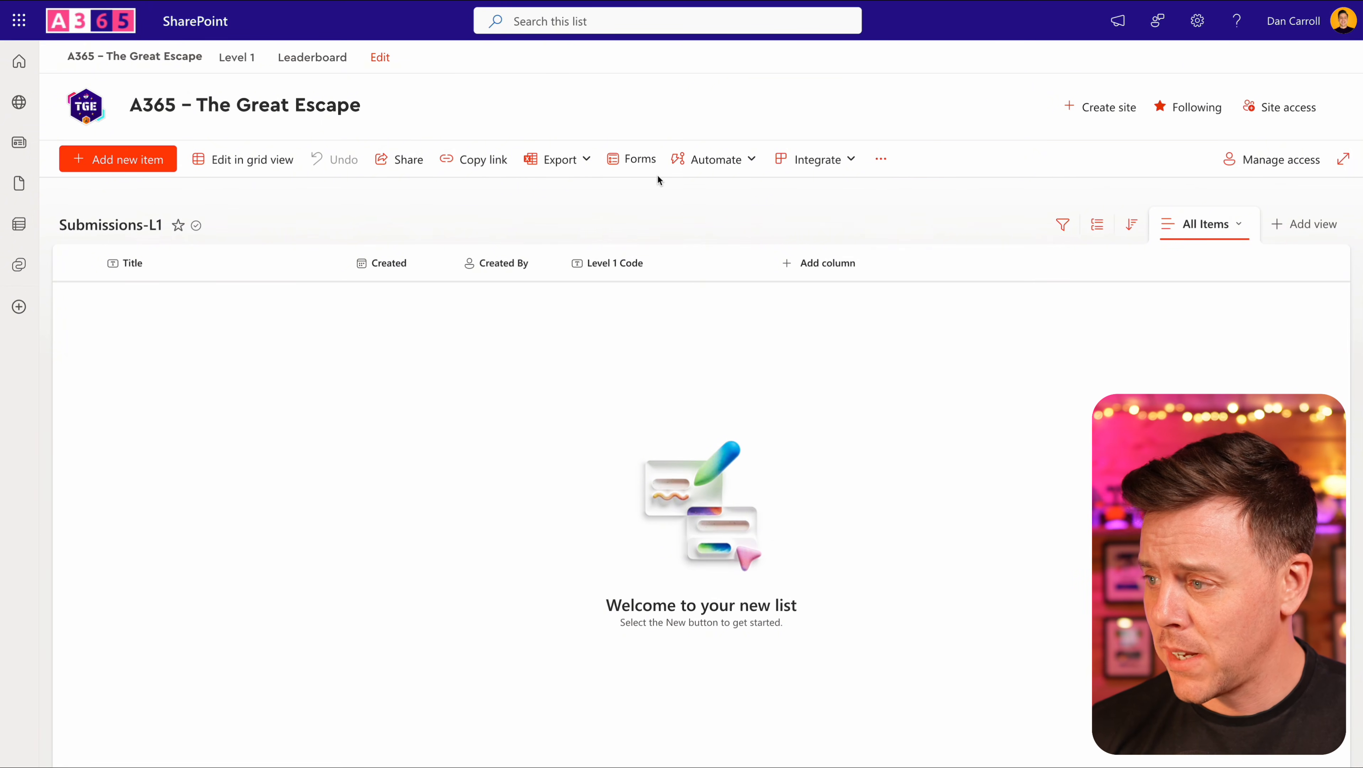
Create a new form for Submissions-L1 with the Title and Email fields hidden, keeping Level 1 Code, and open its sending options
left_click(639, 161)
left_click(336, 347)
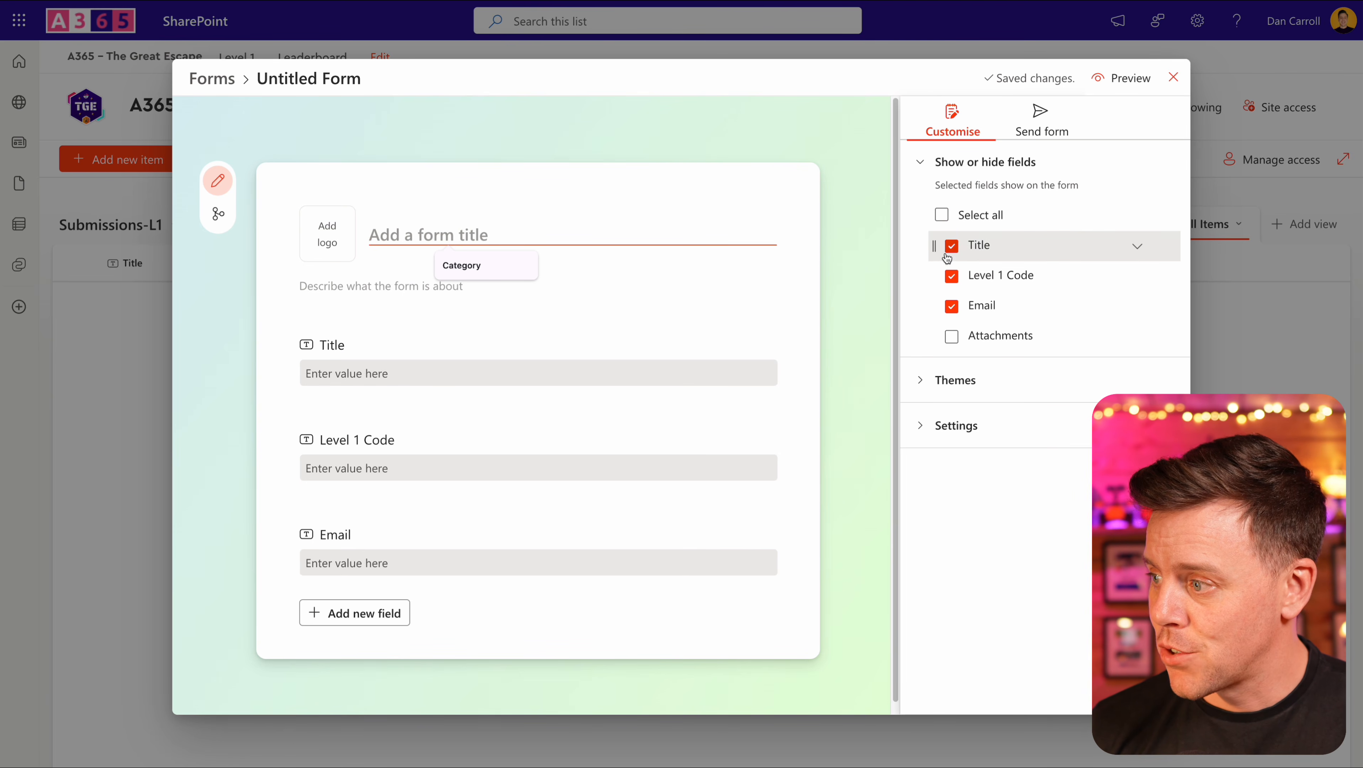
left_click(935, 245)
left_click(934, 306)
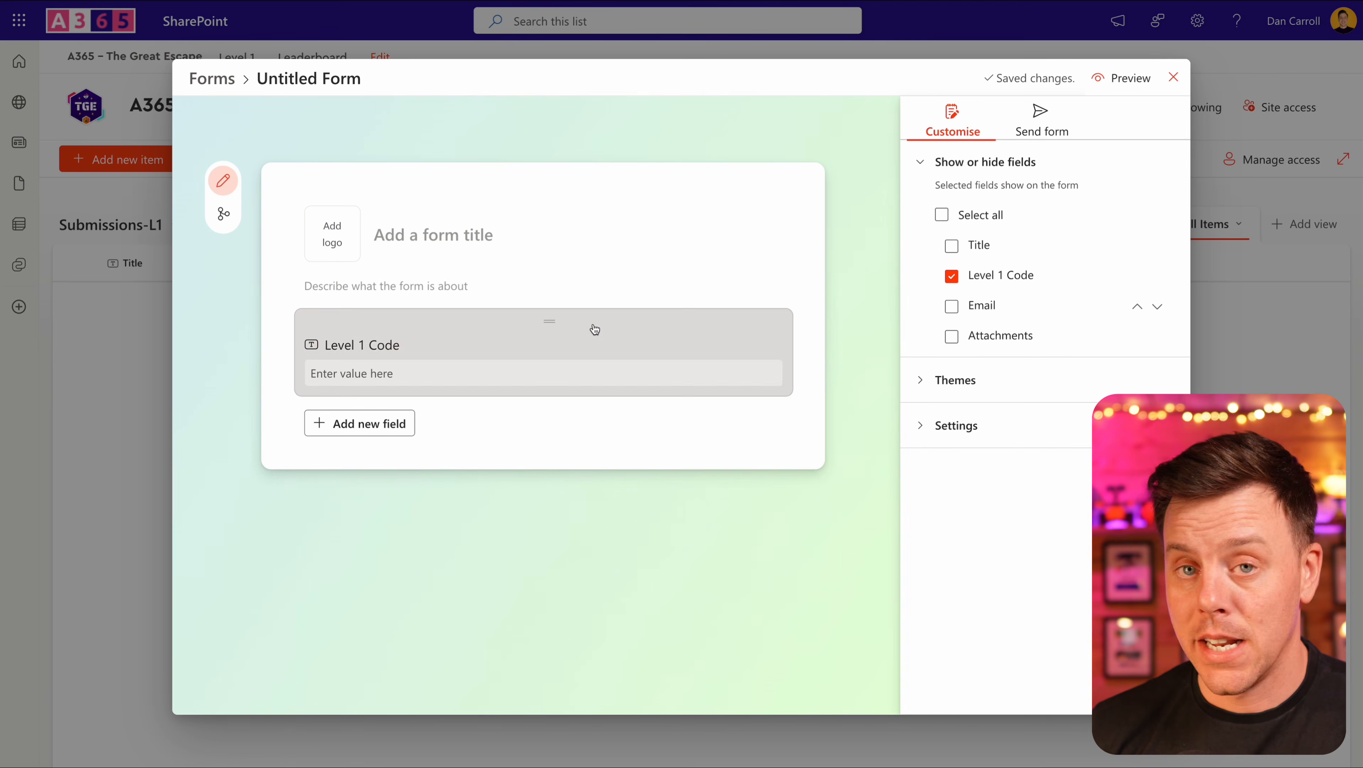
left_click(1024, 131)
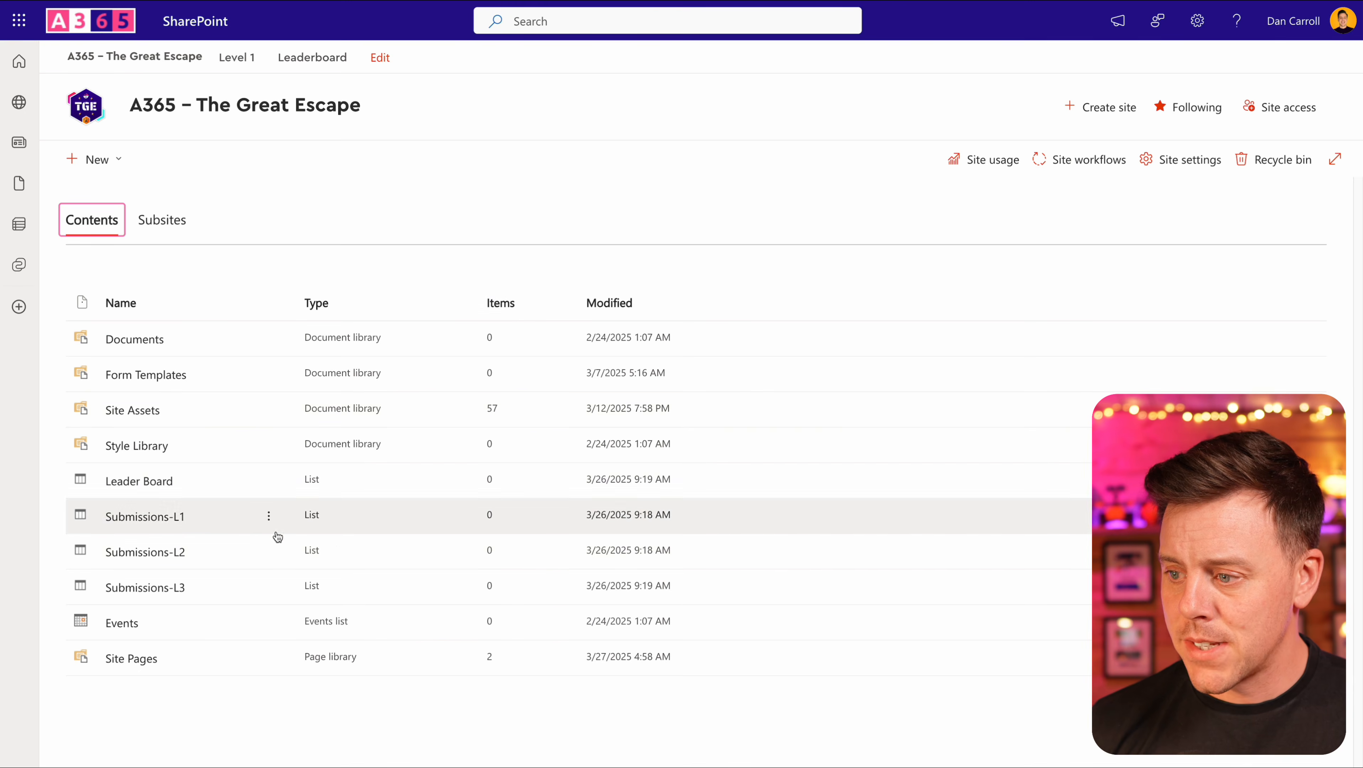
Open the Submissions-L2 list, review the Level 2 Code column's validation formula and user message, and leave without saving
left_click(130, 557)
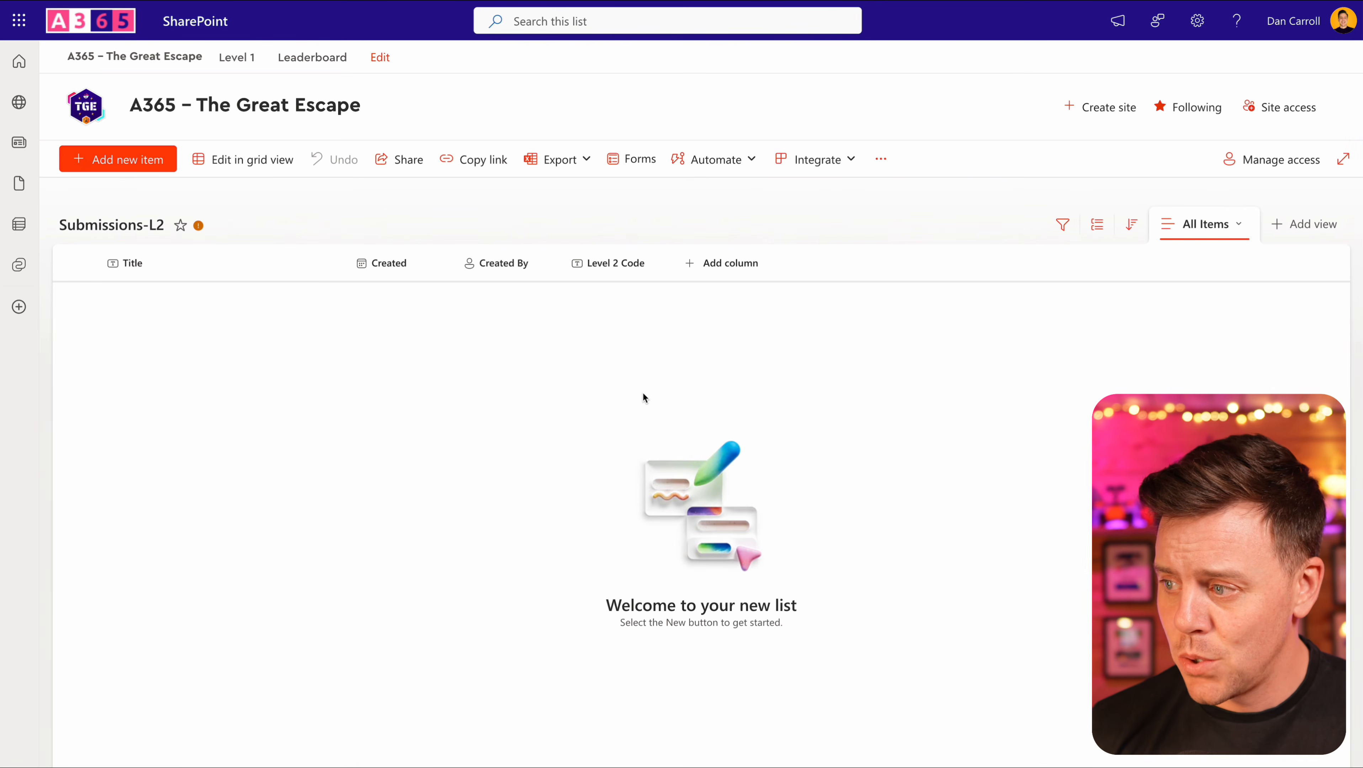
left_click(652, 268)
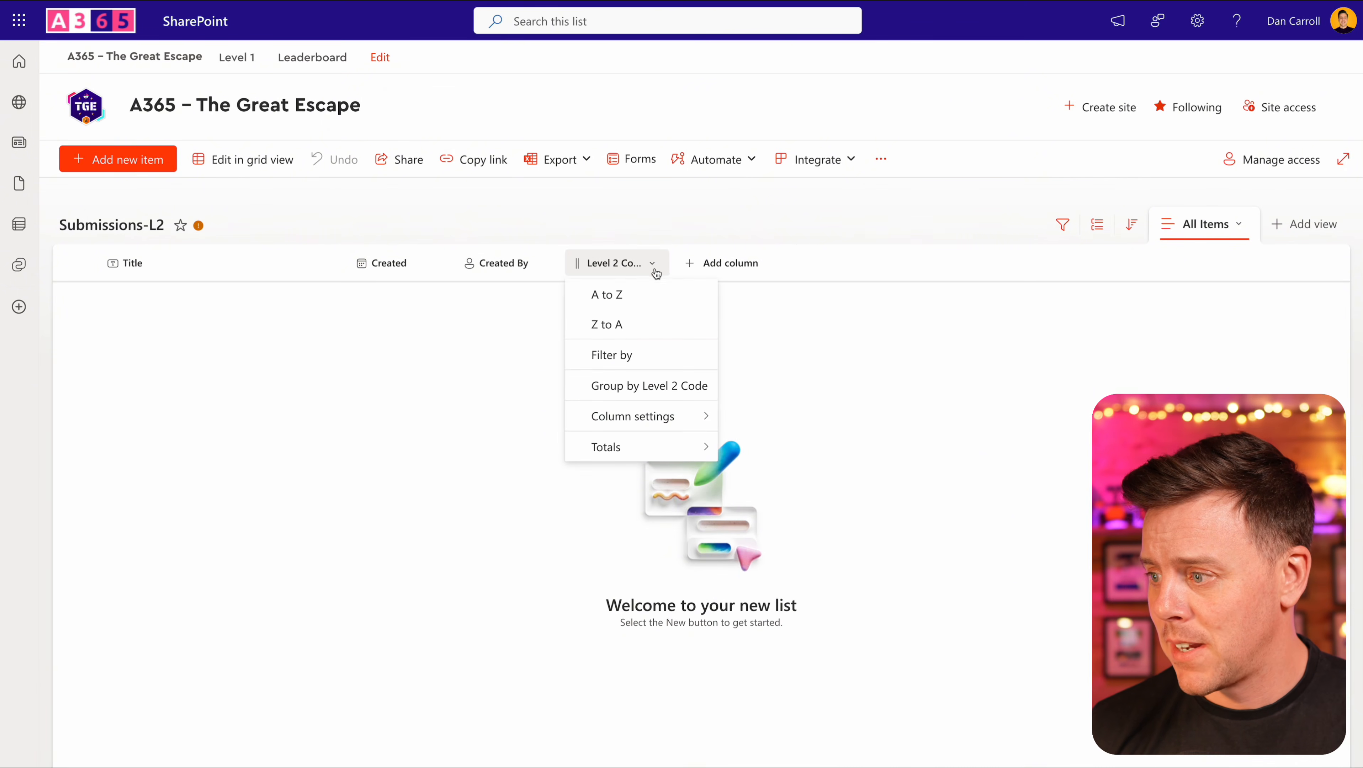
mouse_move(638, 417)
left_click(744, 414)
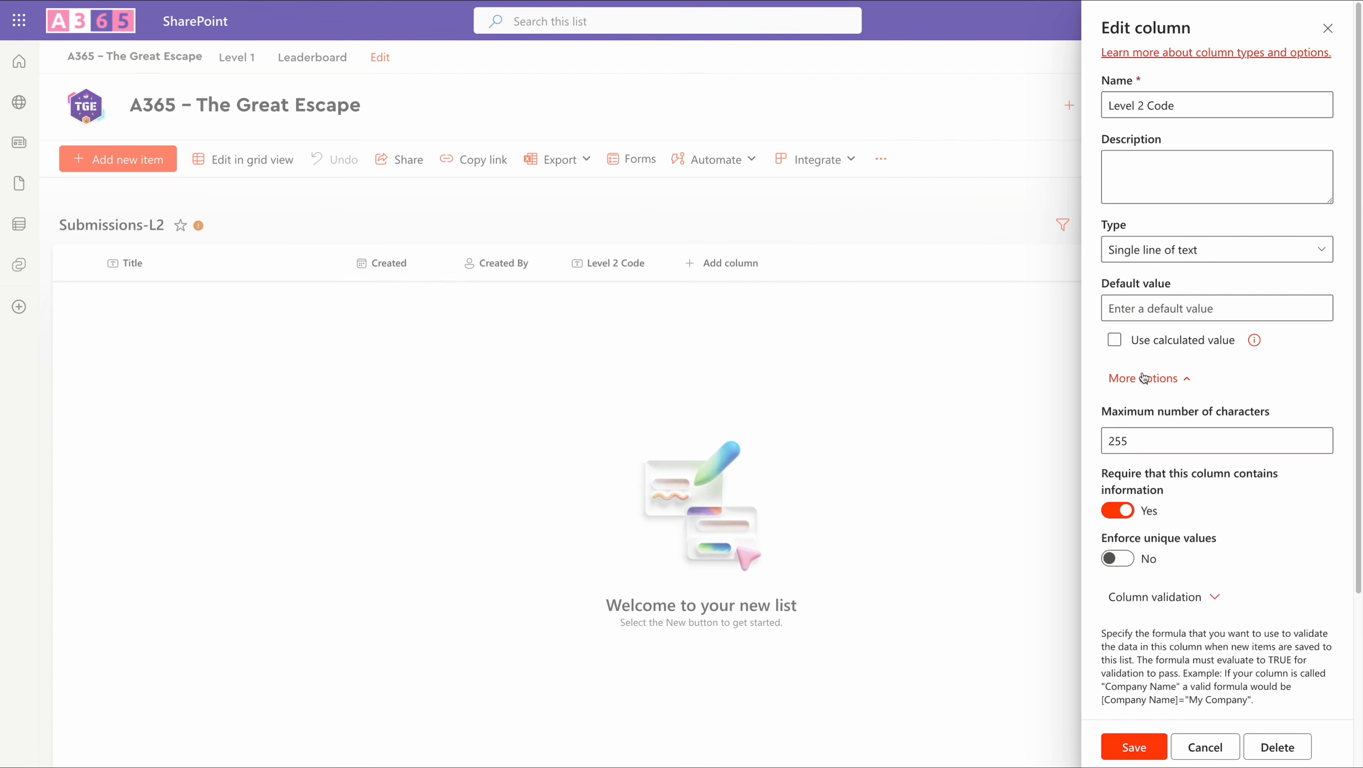
scroll(1203, 477, "down", 4)
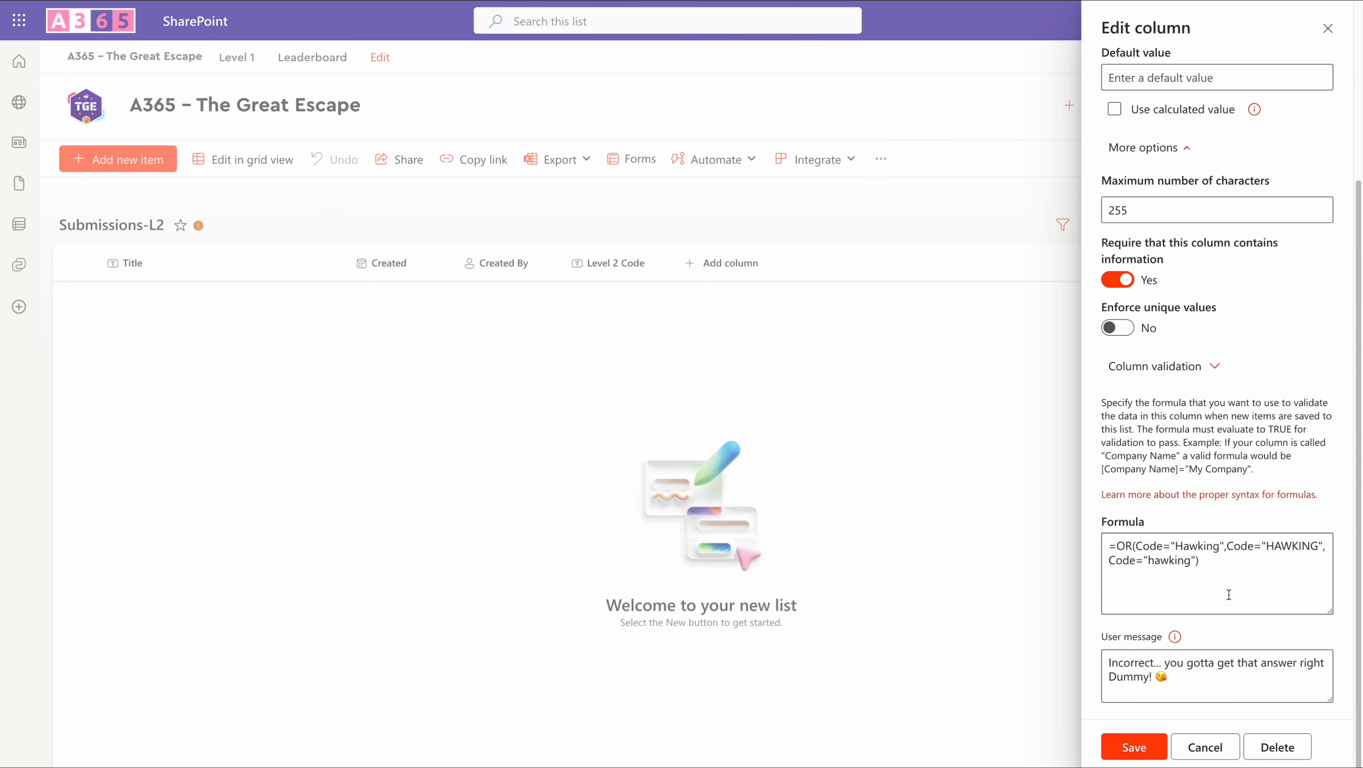
left_click(1205, 747)
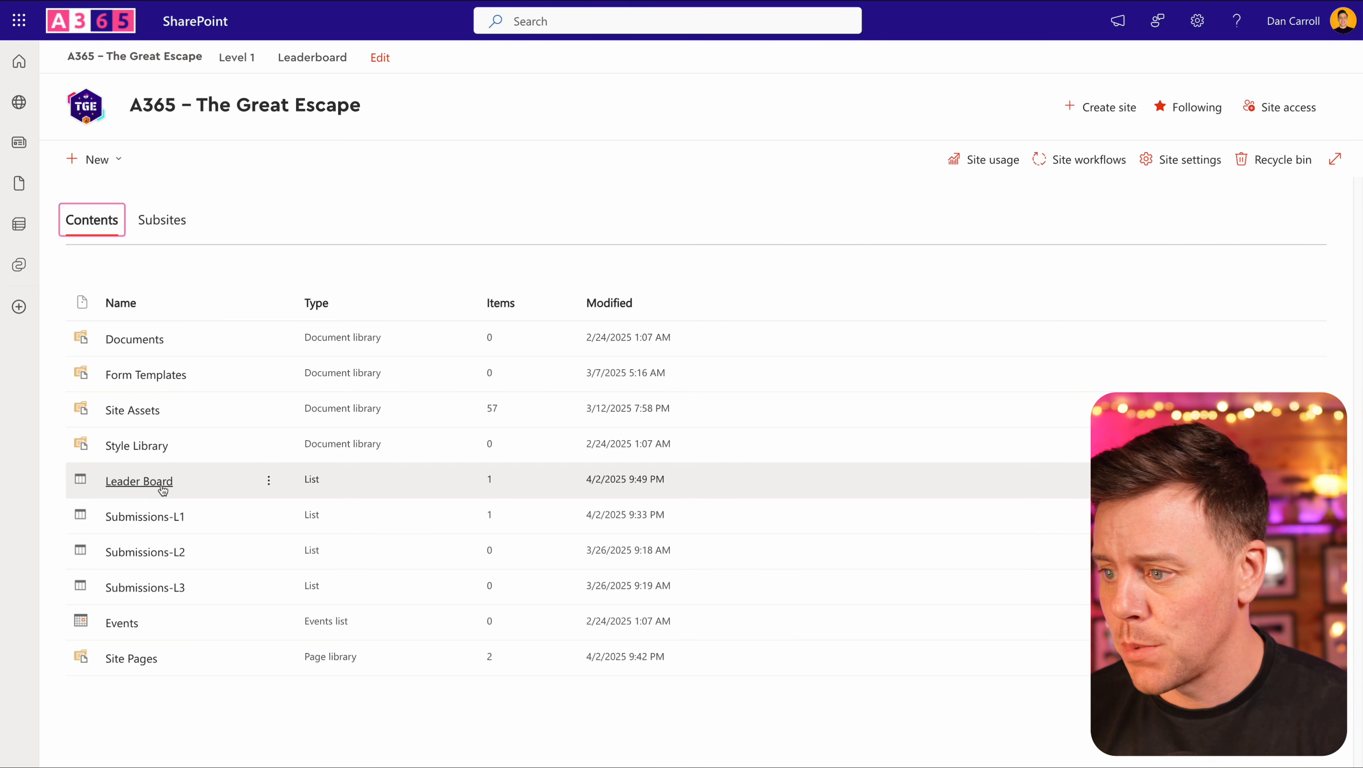
Open the Leader Board list, examine the choices of the Level 1 column, and leave its settings without saving
left_click(136, 482)
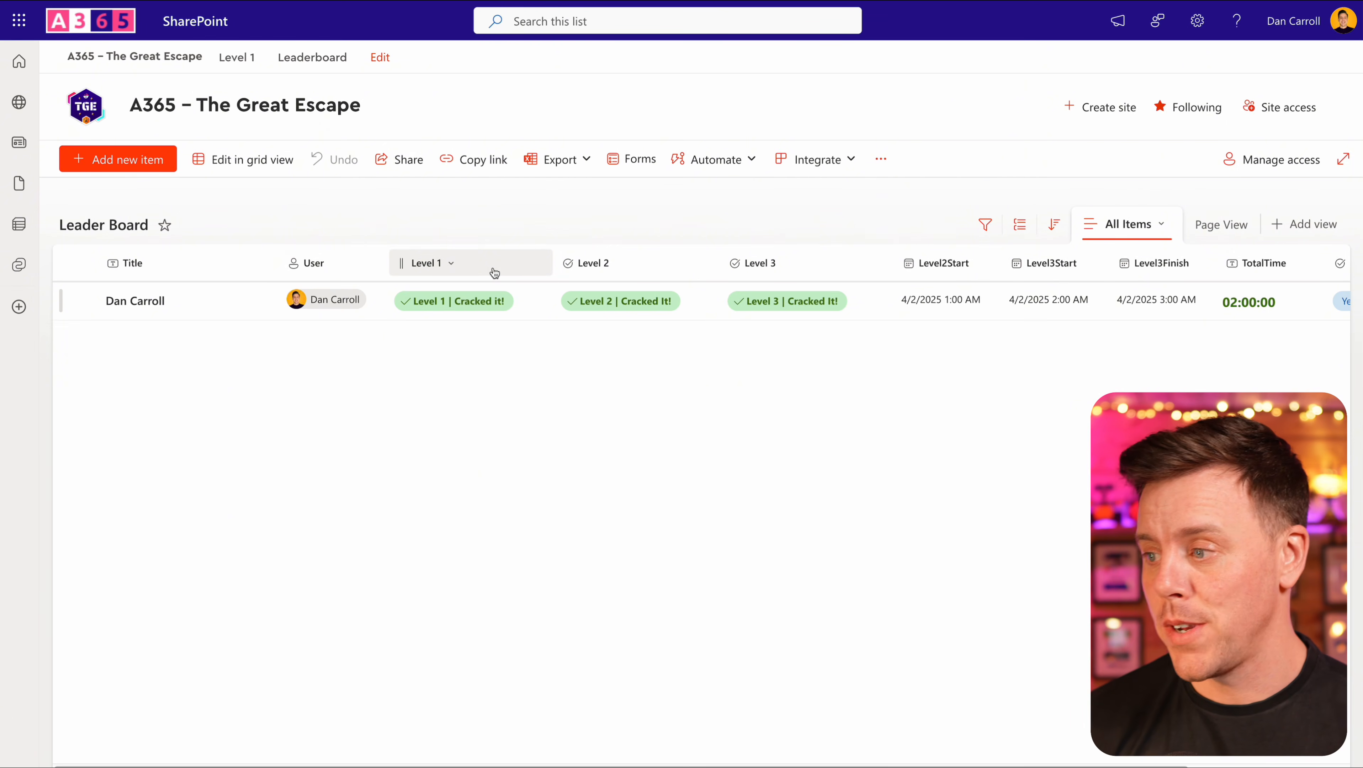
left_click(450, 269)
mouse_move(493, 418)
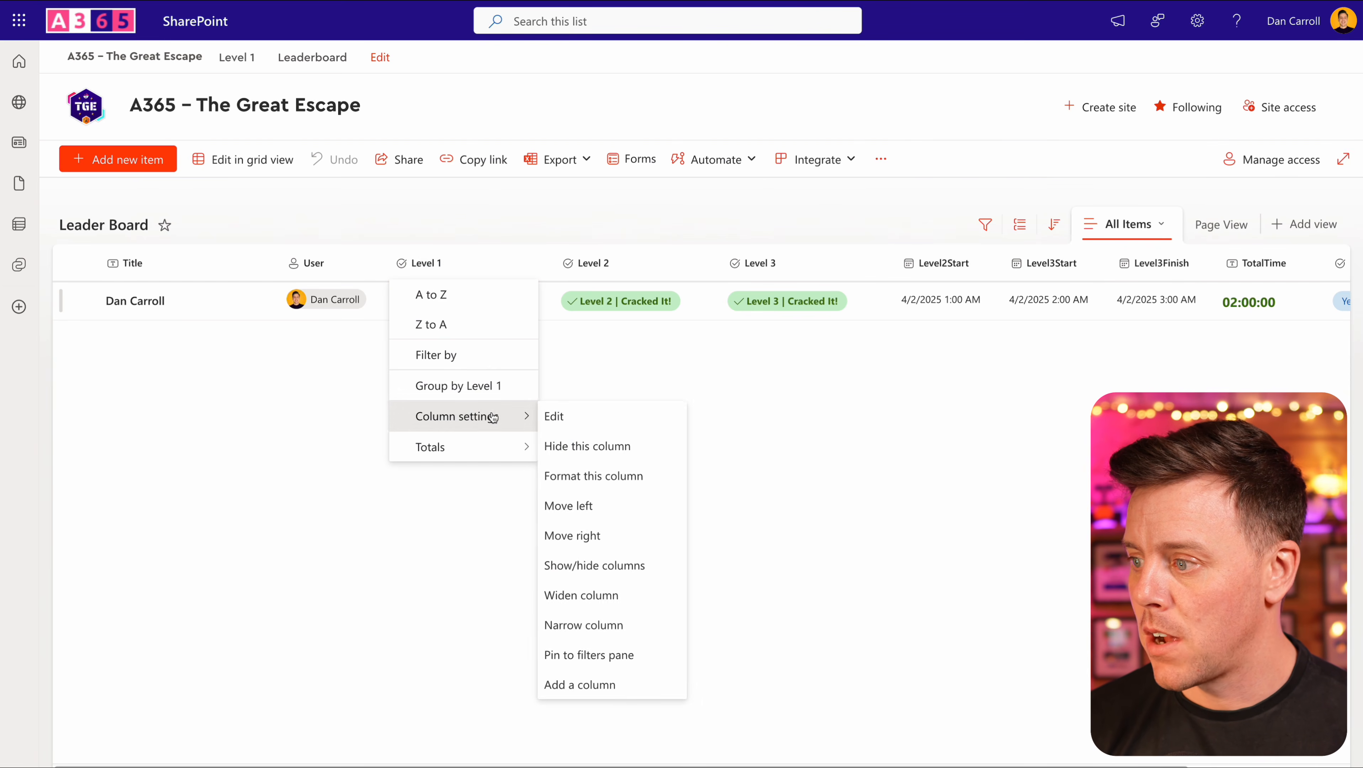
left_click(559, 418)
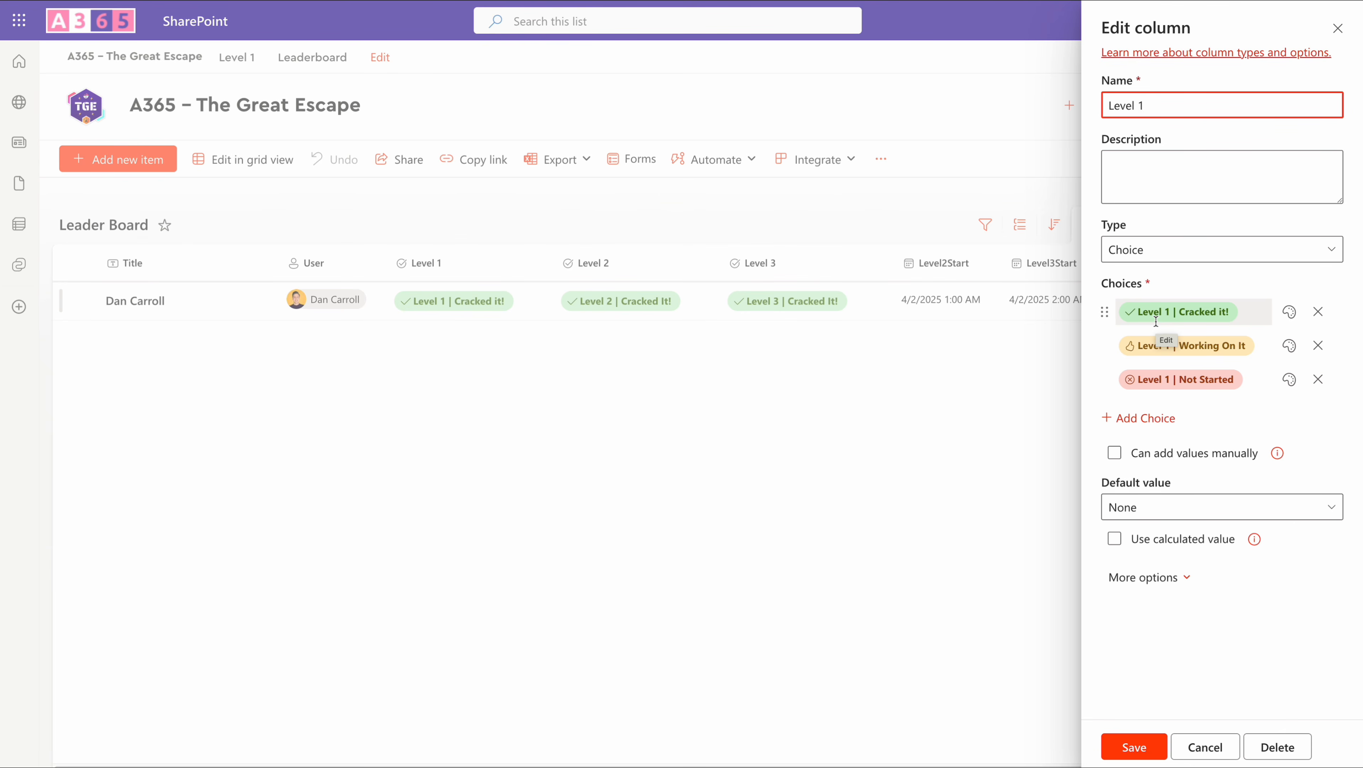
left_click(1205, 747)
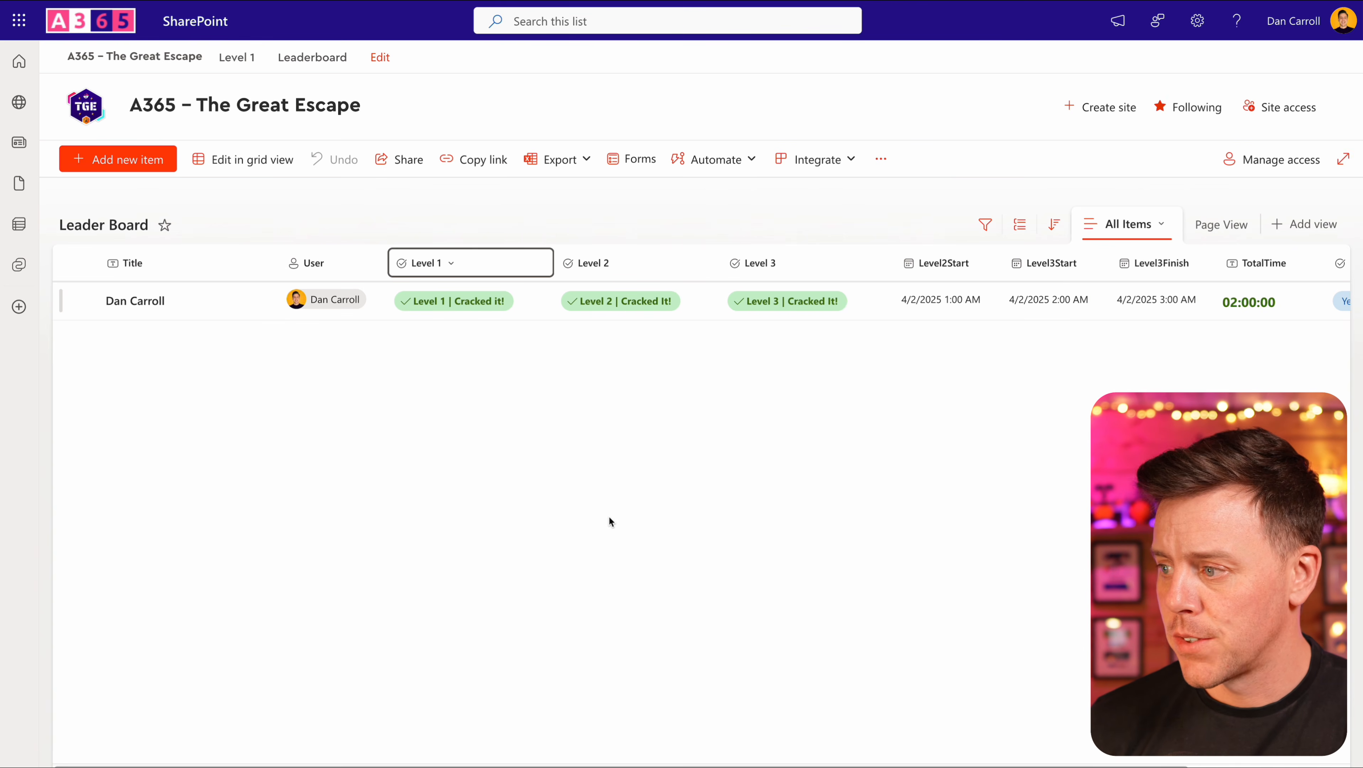
Switch the Leader Board list to Page View and inspect the TotalTime column's conditional formatting style without changing it
scroll(541, 470, "right", 2)
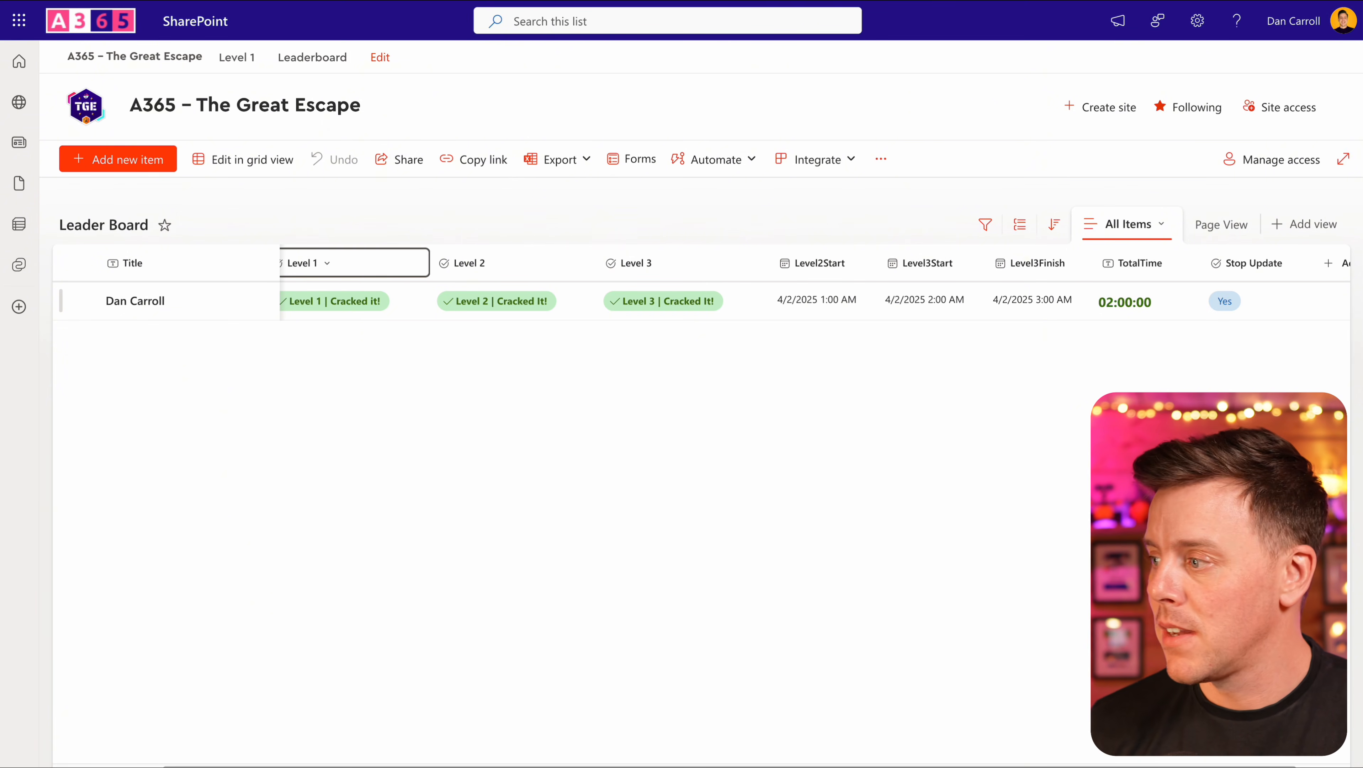
left_click(1235, 232)
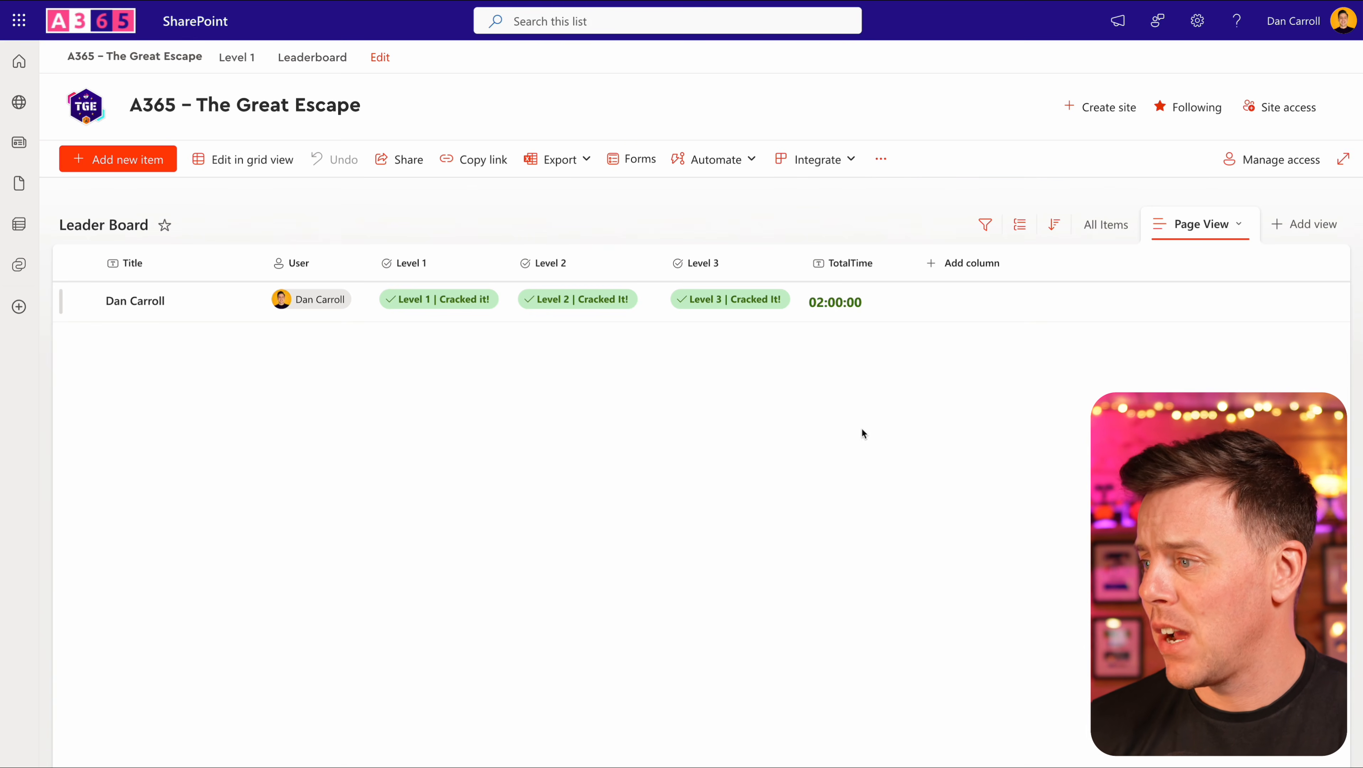
left_click(885, 269)
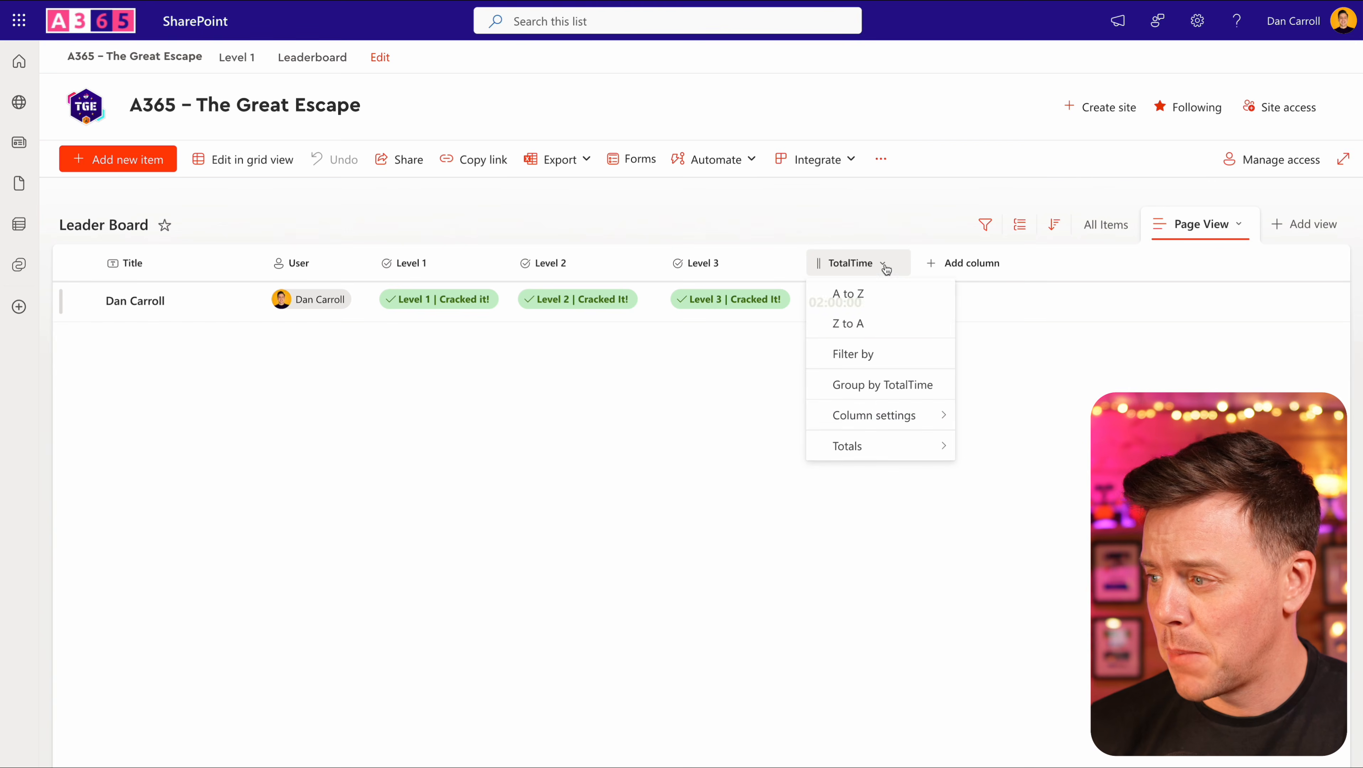
mouse_move(910, 417)
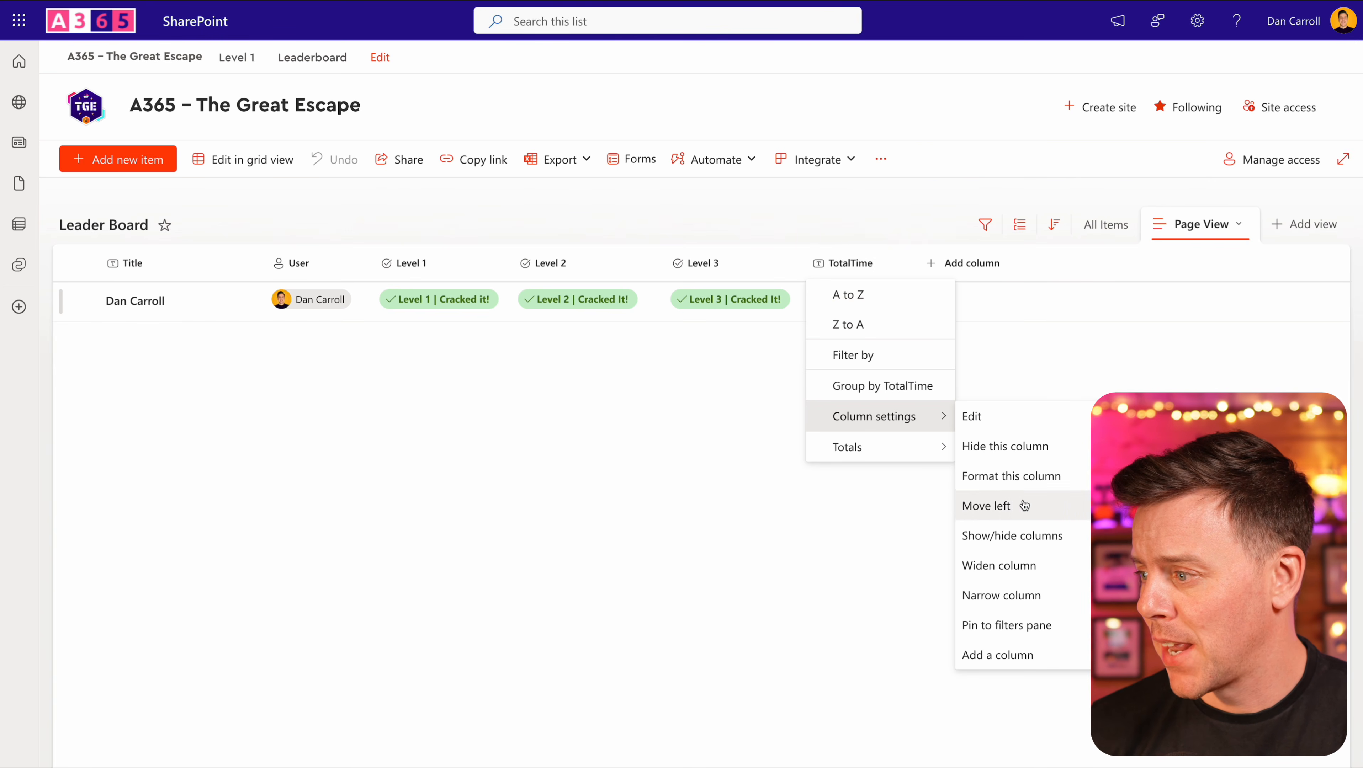
left_click(1018, 477)
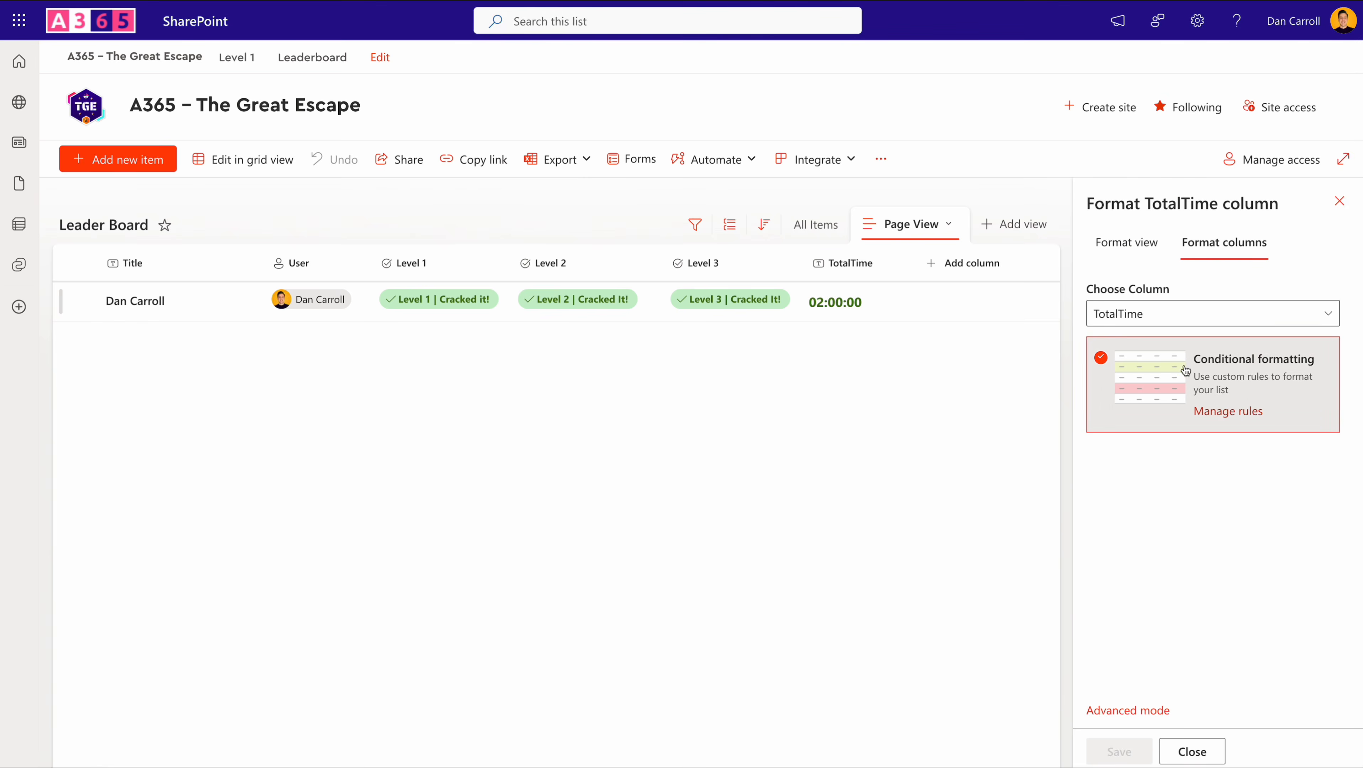
left_click(1224, 416)
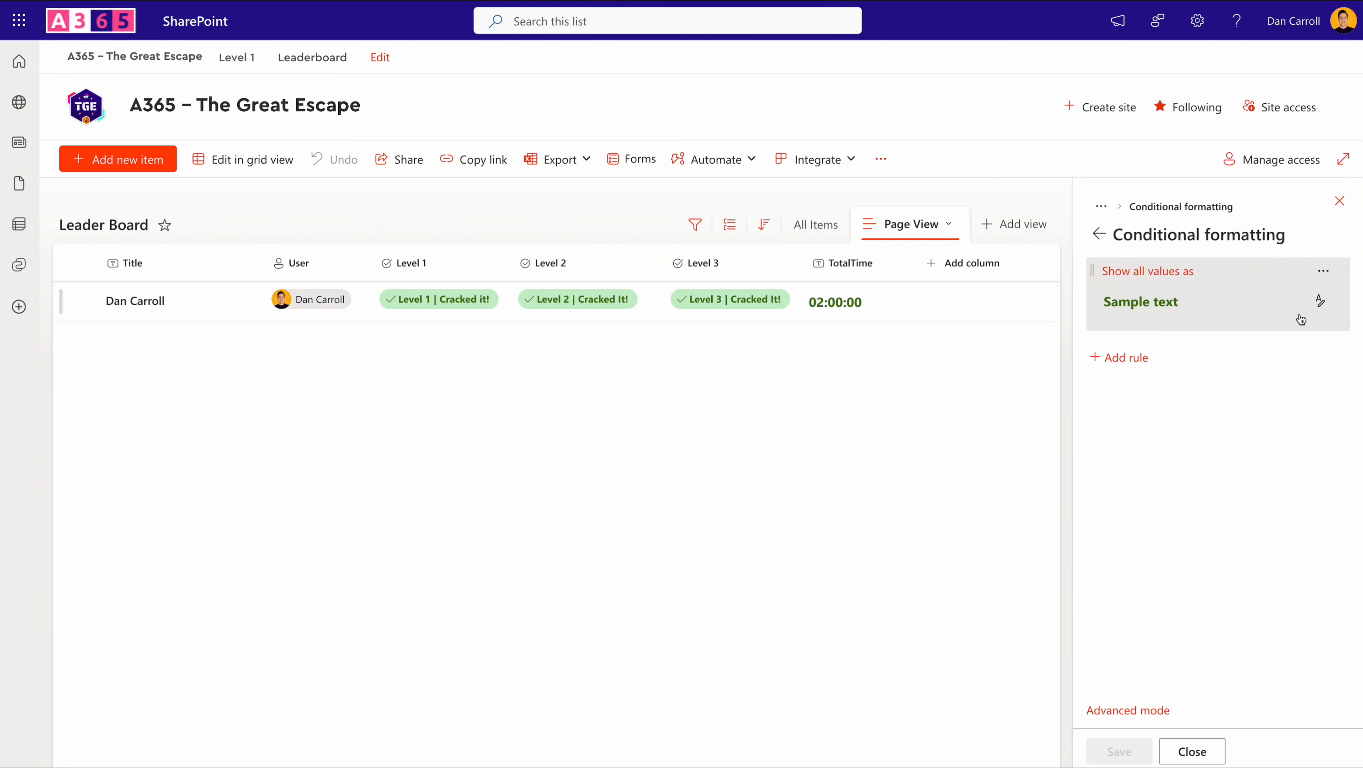
left_click(1318, 302)
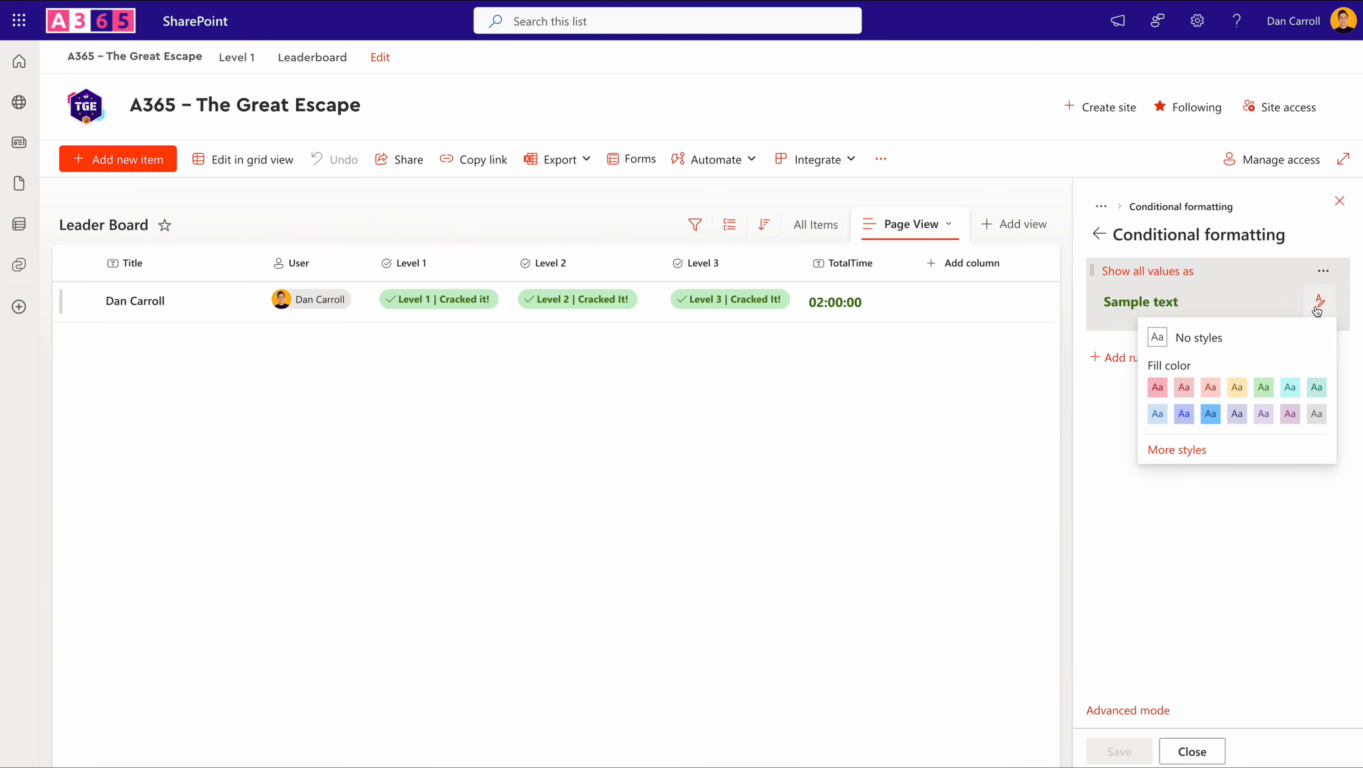
left_click(1189, 455)
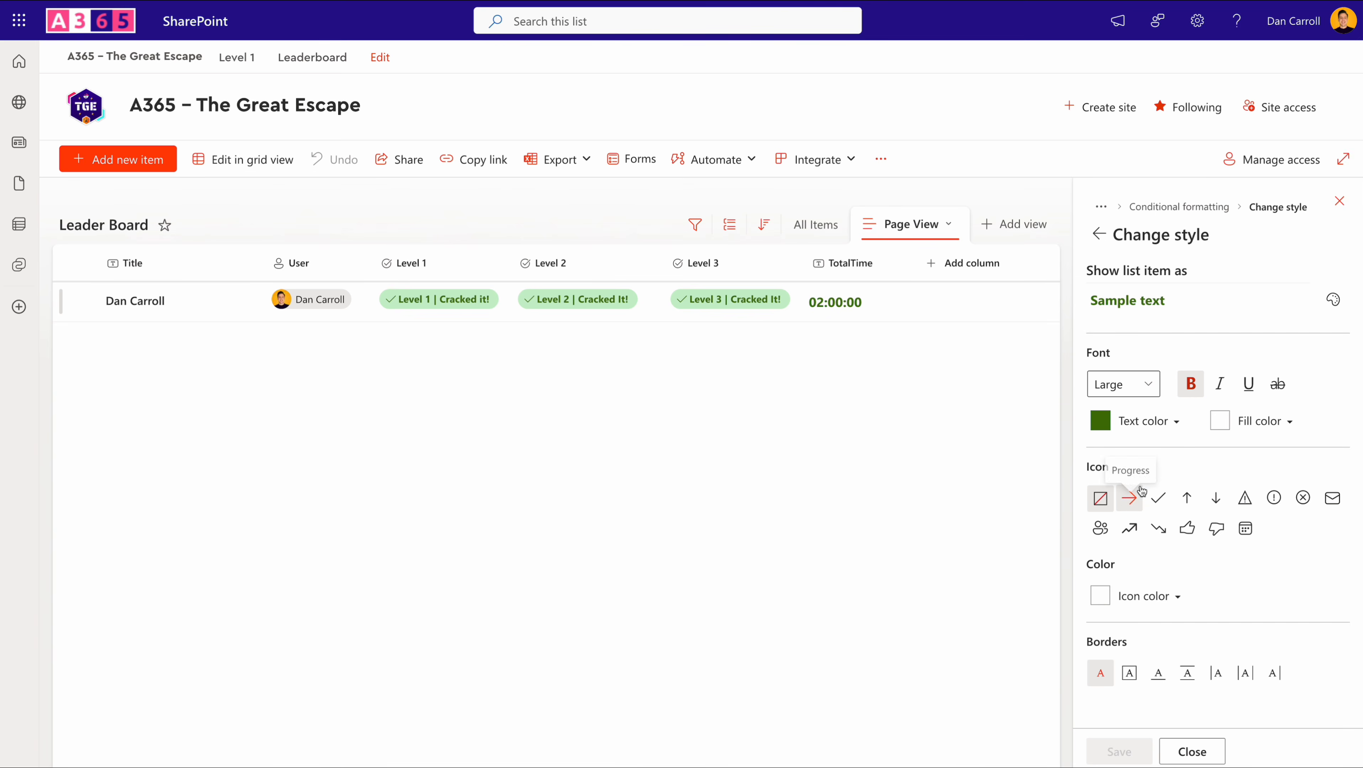
left_click(1340, 203)
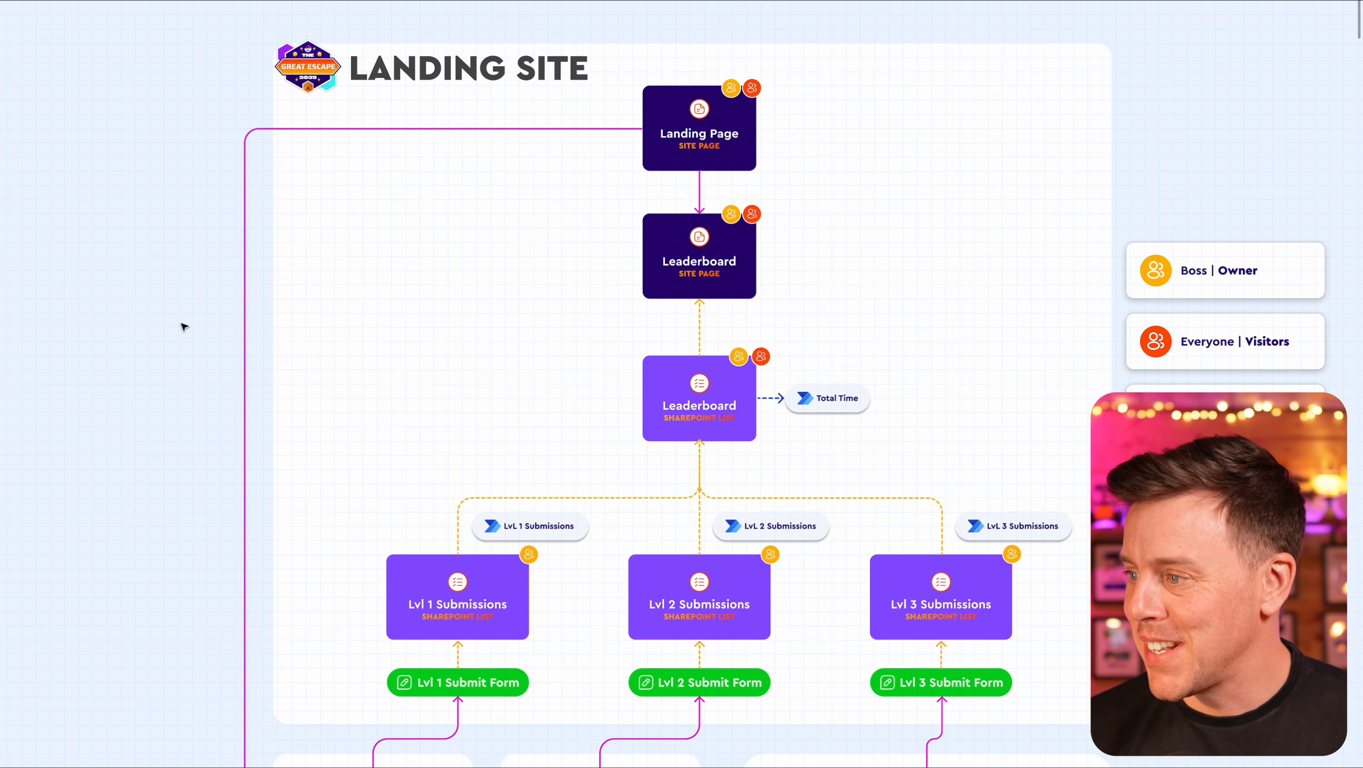
Review the landing site diagram, then check the owners and visitors in The Great Escape site's access settings
left_click(650, 424)
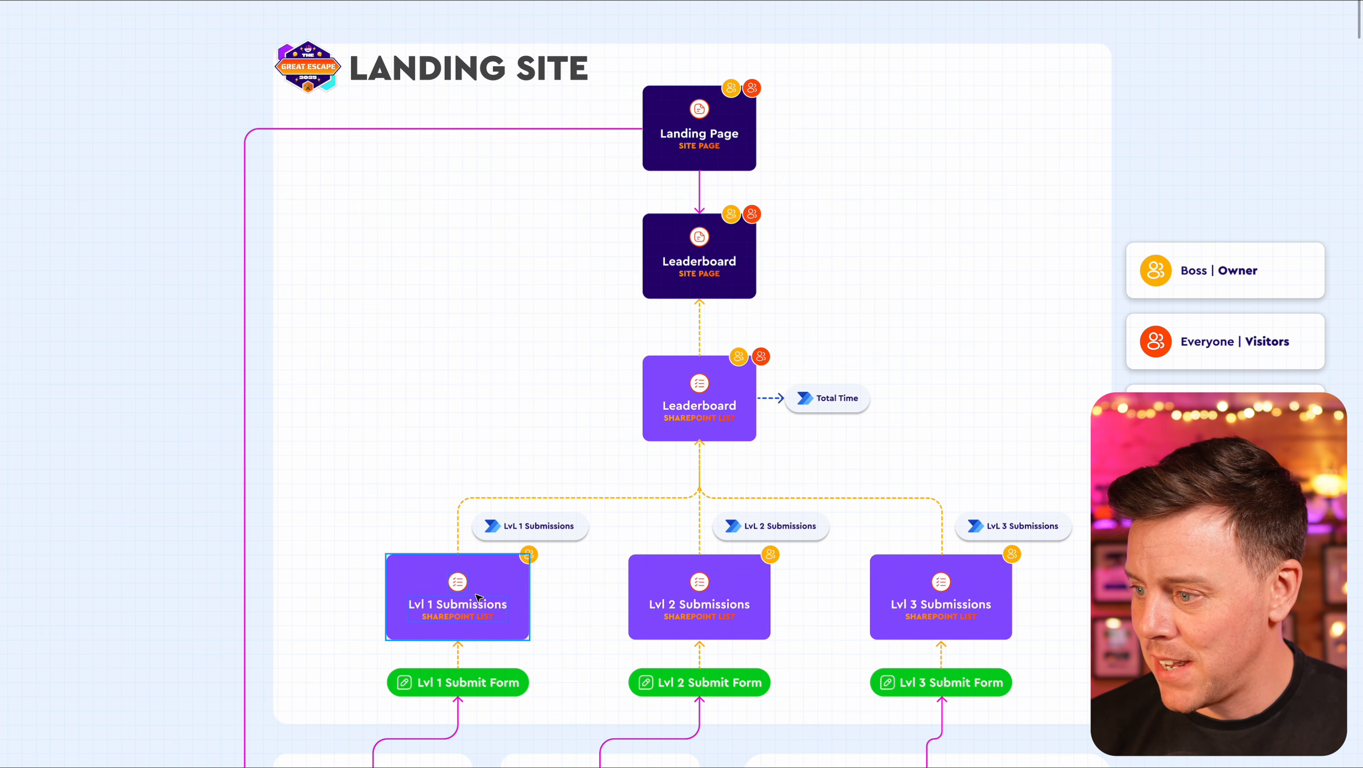
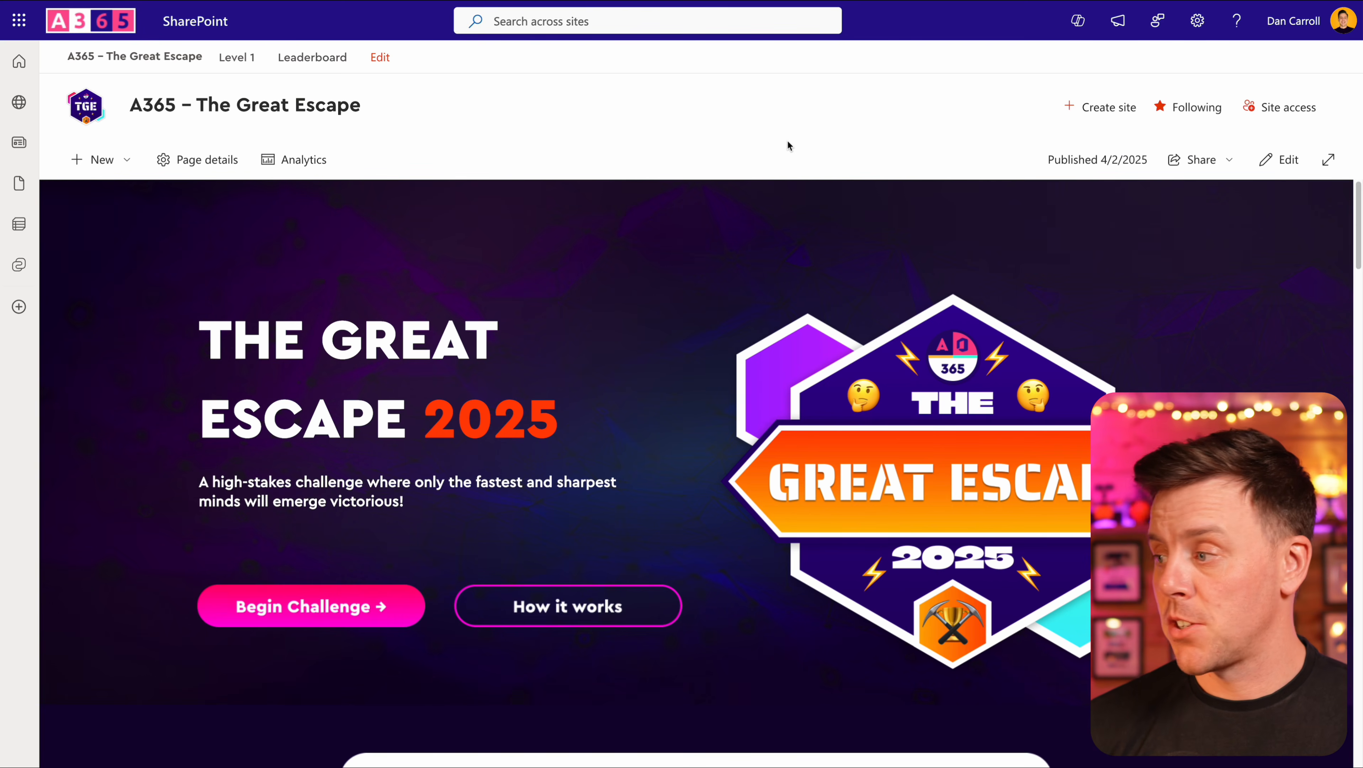
left_click(1300, 117)
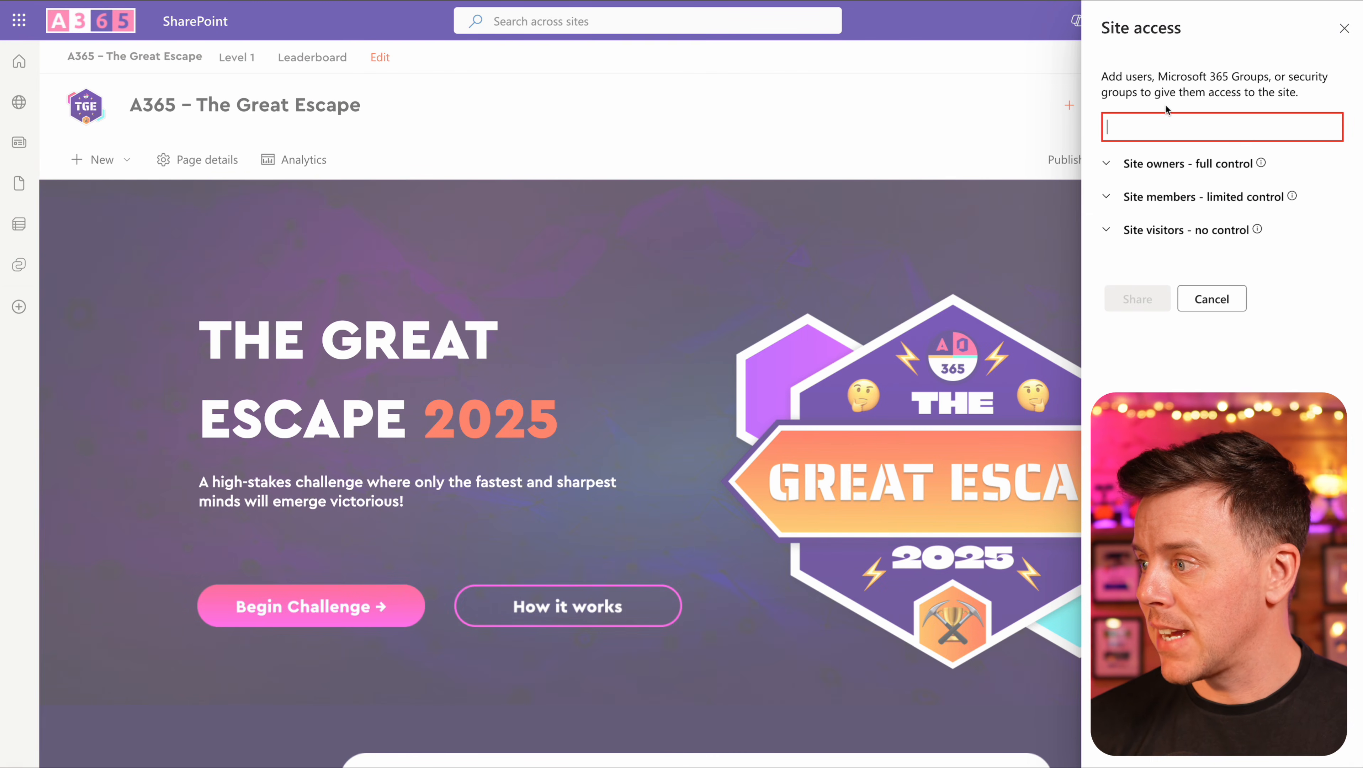
left_click(1107, 166)
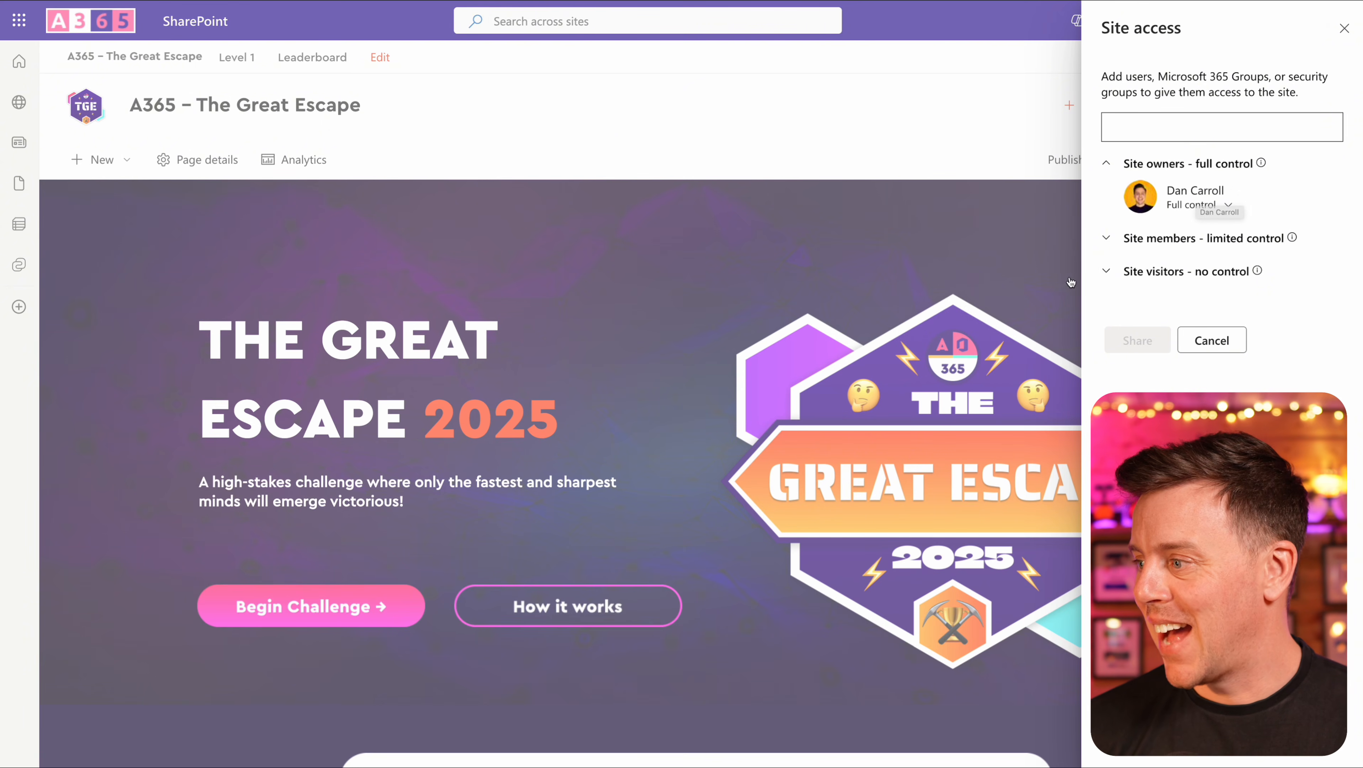
left_click(1107, 272)
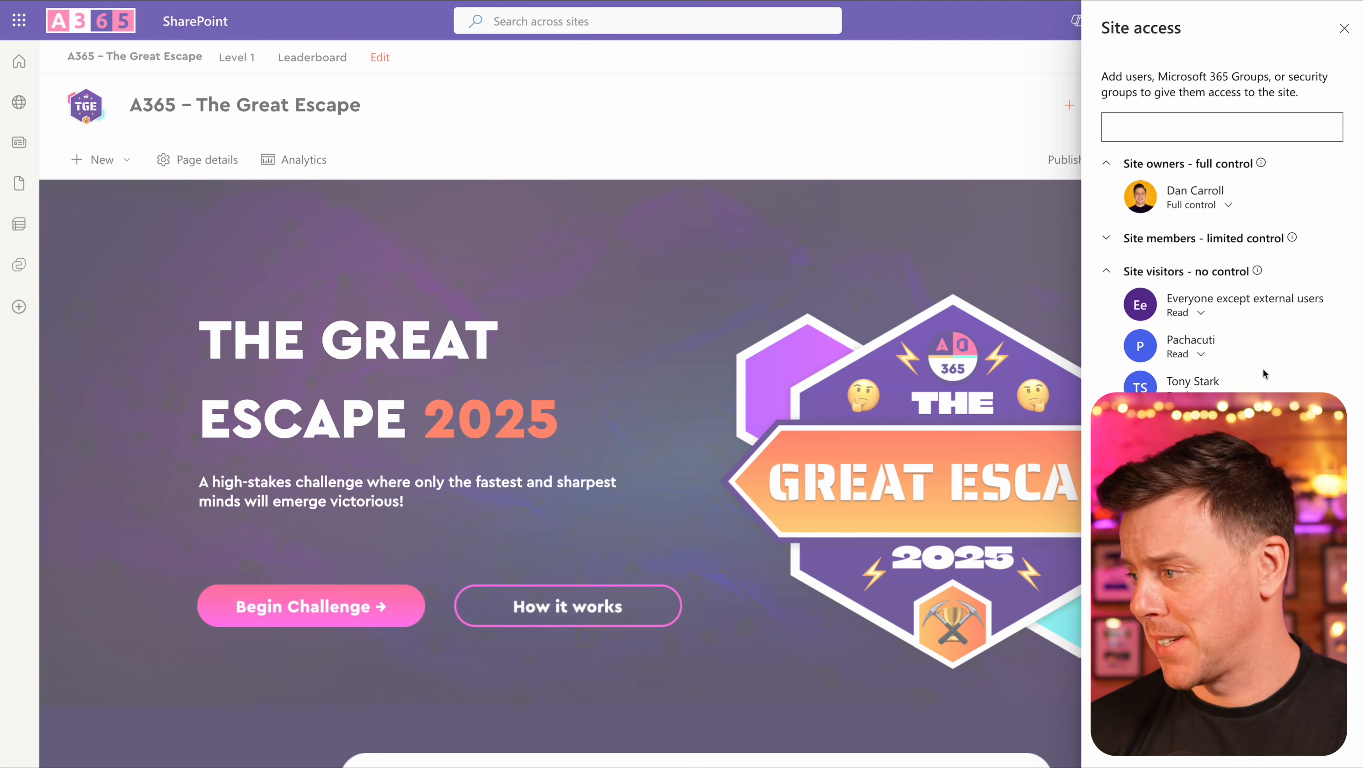
left_click(896, 173)
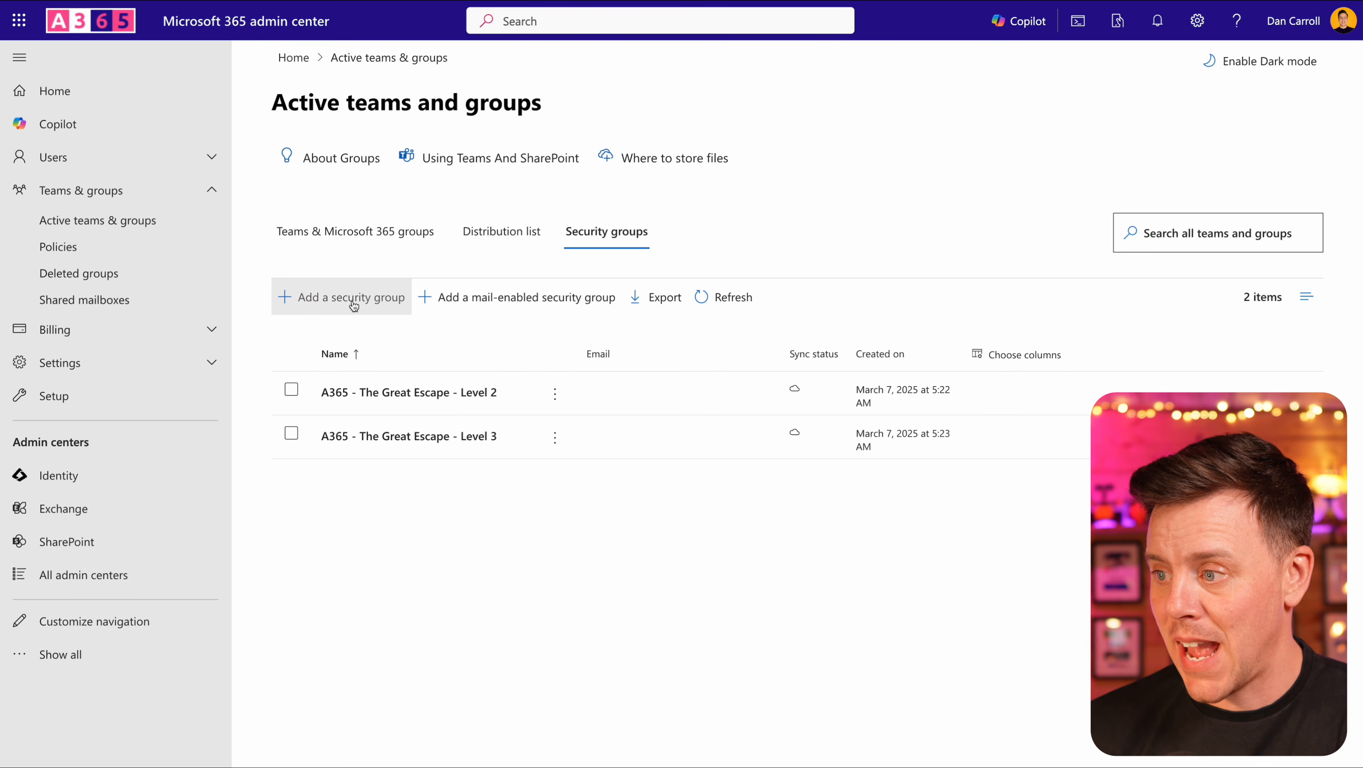
In the Microsoft 365 admin center, view the setup form for a new security group and discard it
left_click(354, 302)
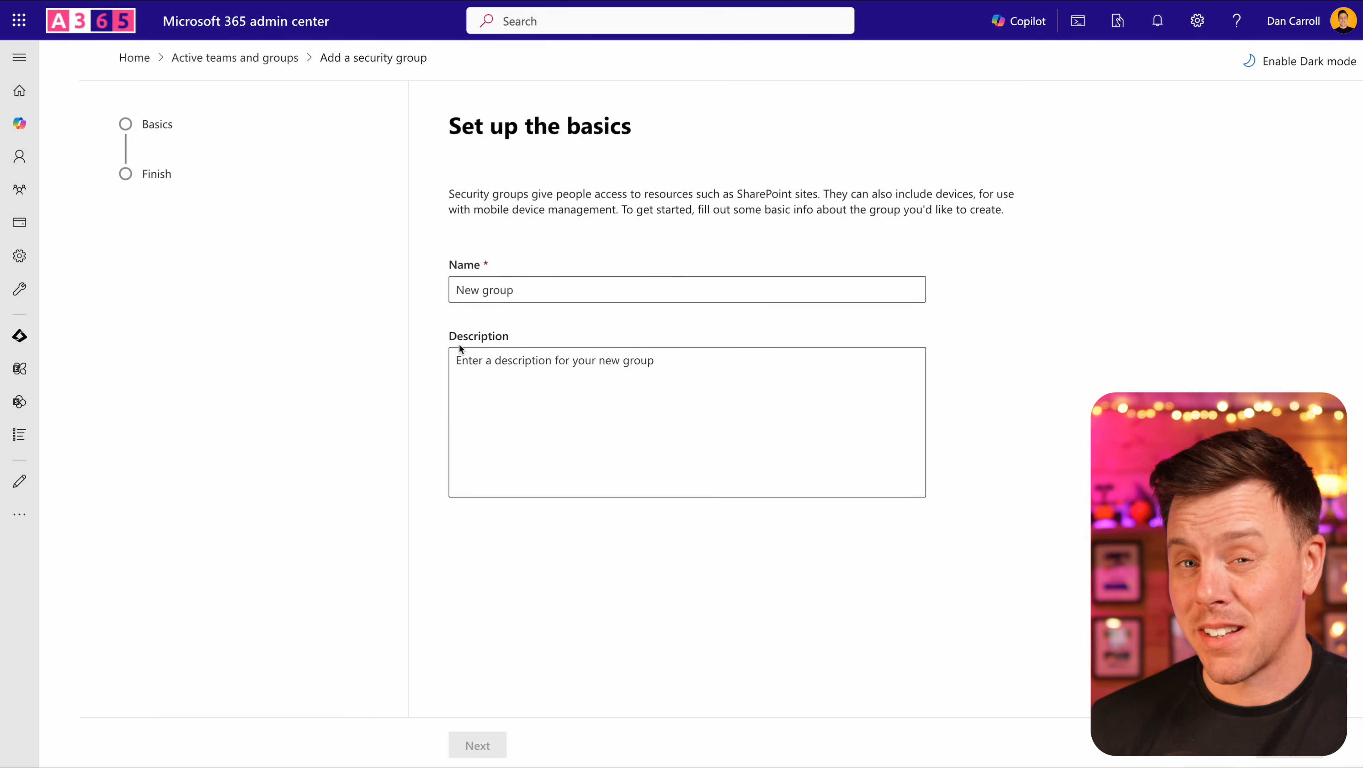
key("Escape")
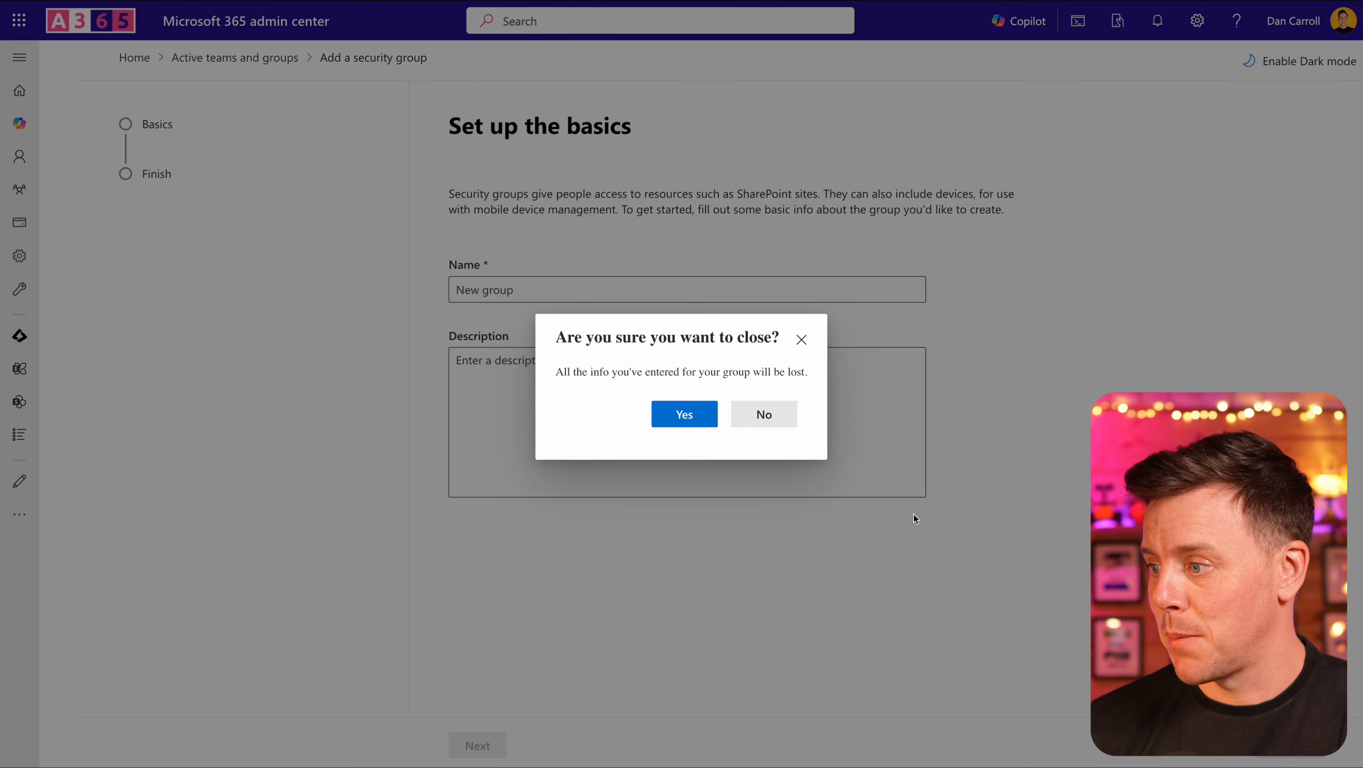
left_click(696, 415)
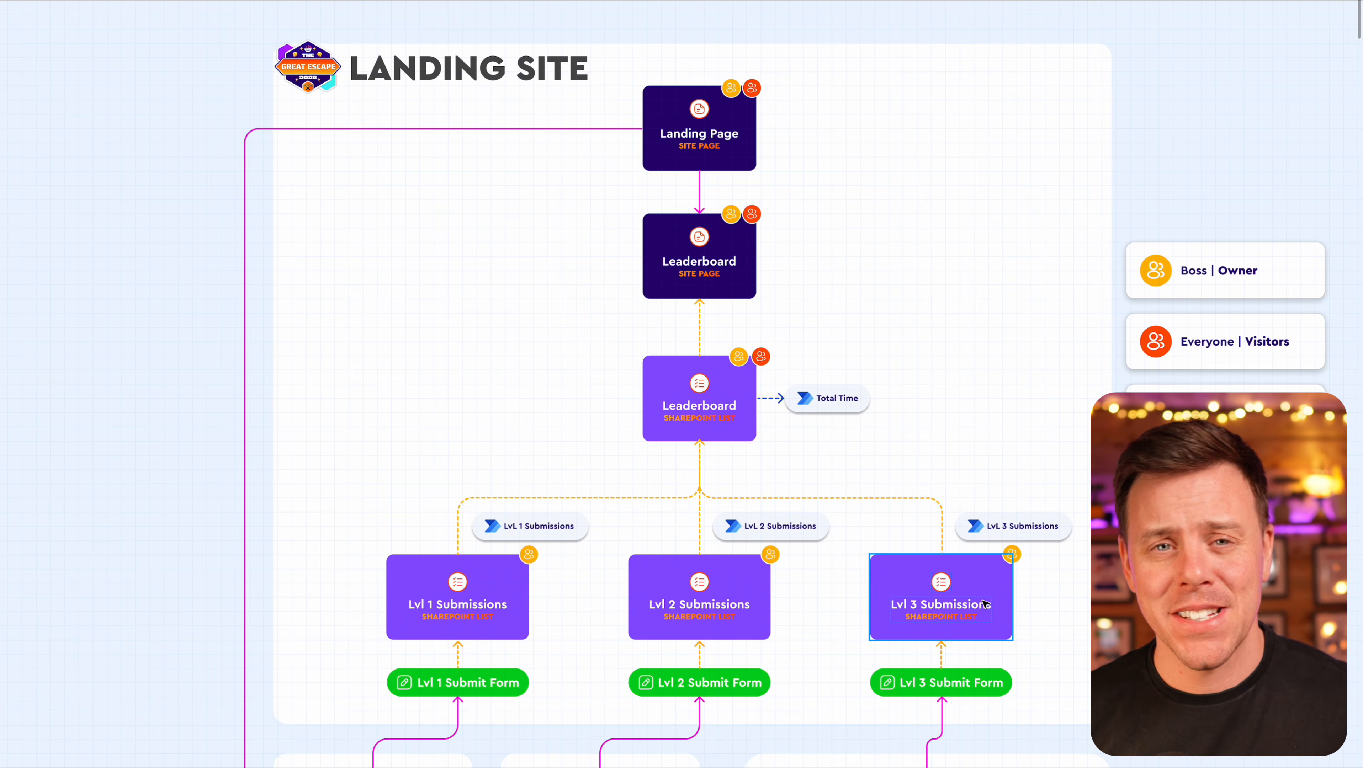
From the site diagram, open the Level 1 submissions flow in Power Automate and check its trigger's site and list
scroll(788, 552, "up", 3)
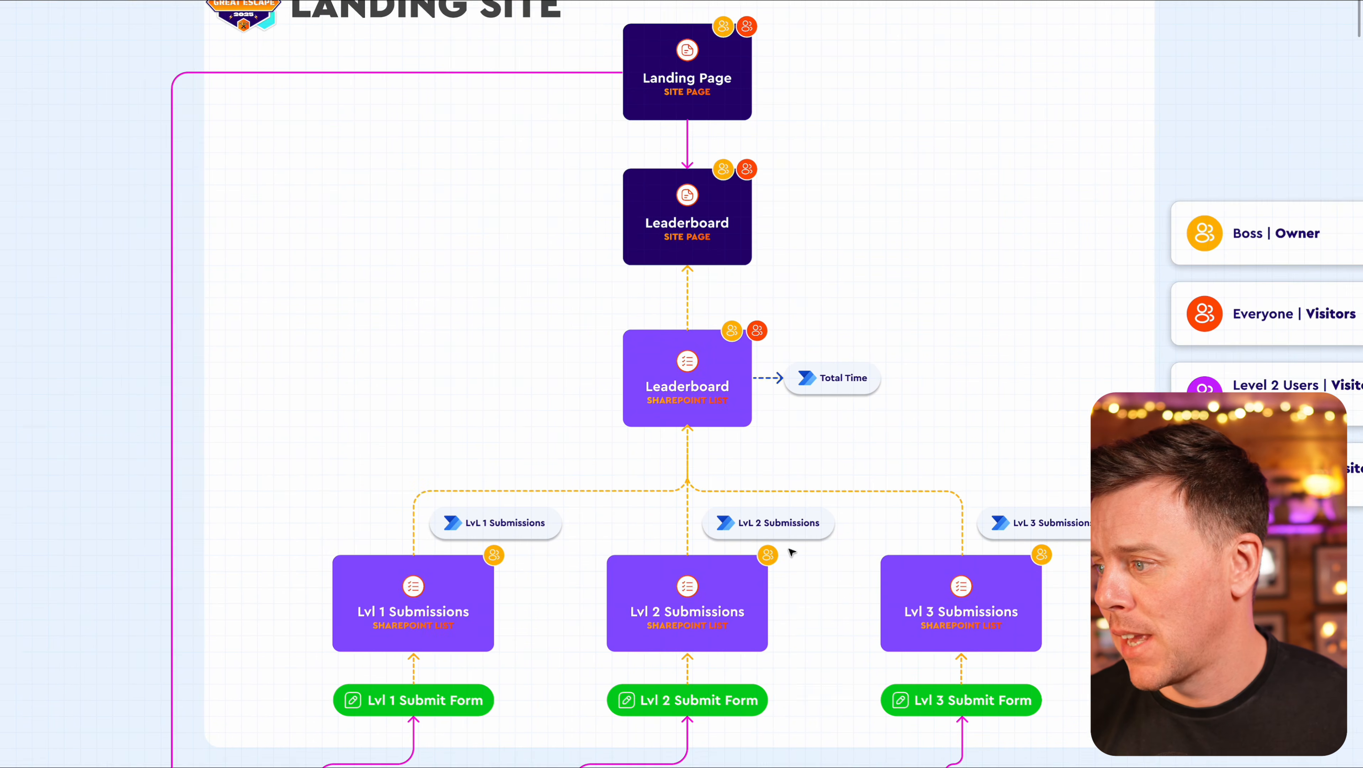
scroll(788, 553, "up", 2)
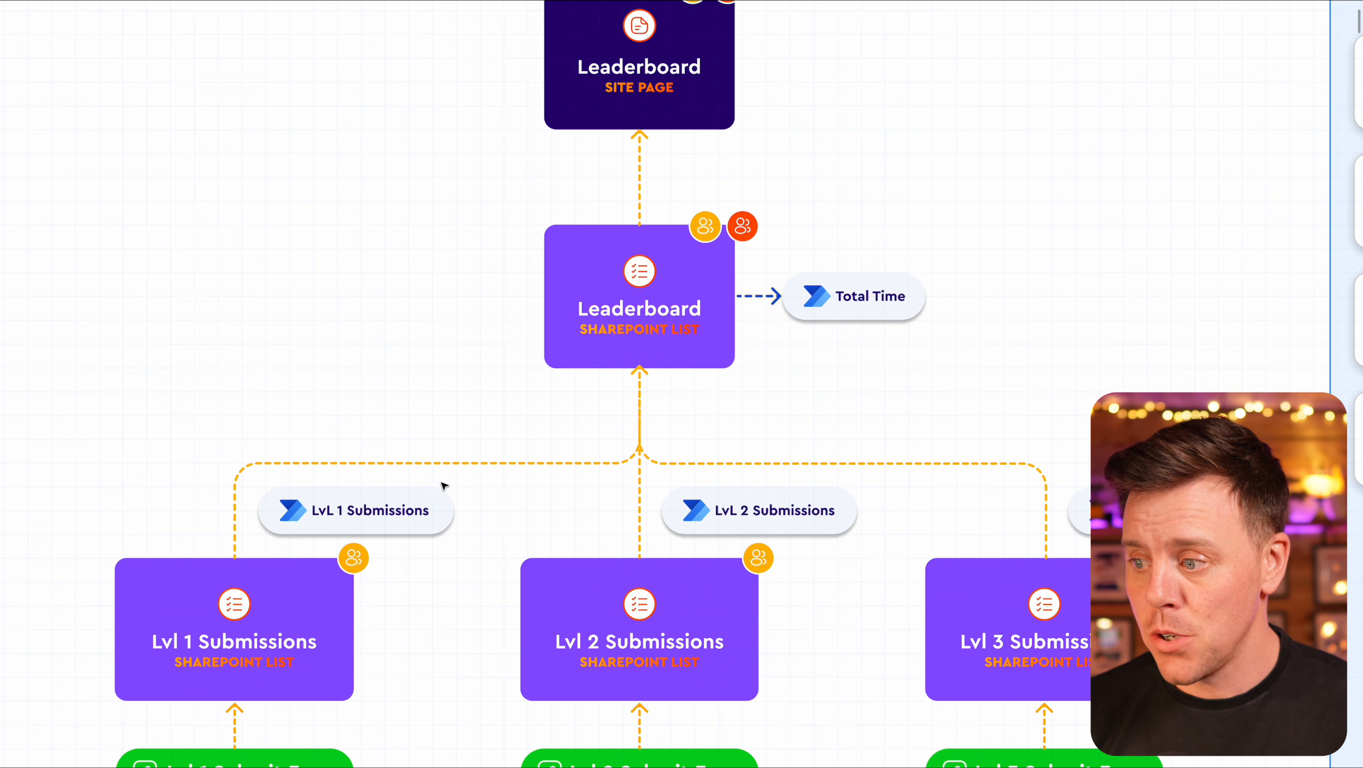
left_click(435, 514)
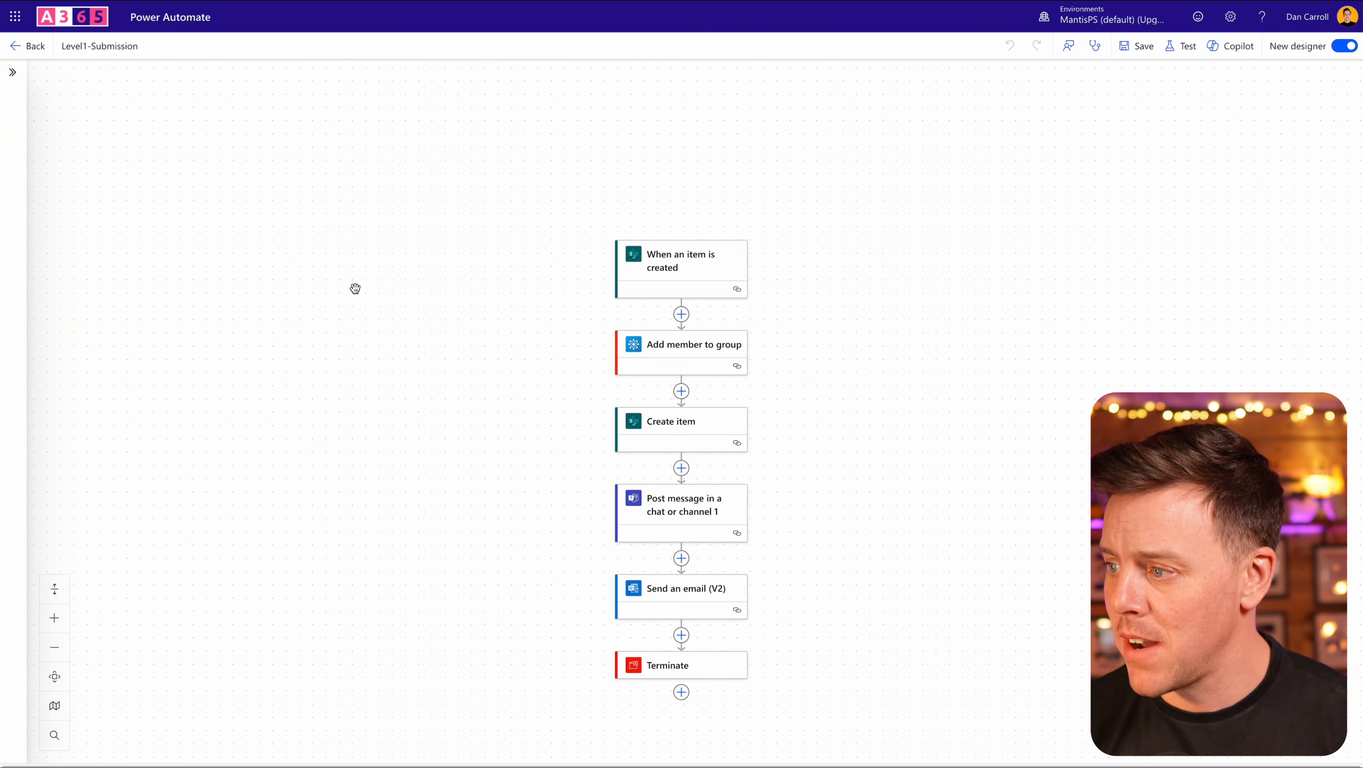
left_click(655, 267)
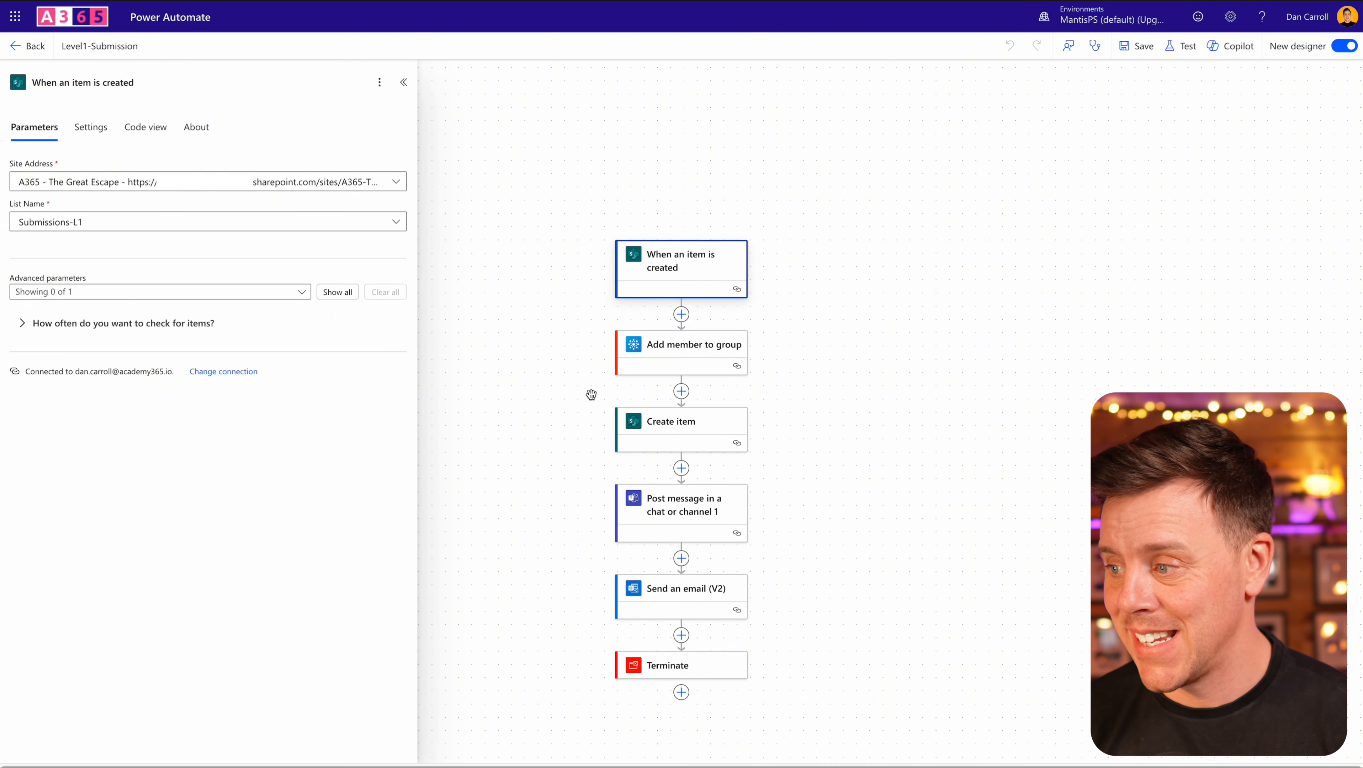
Inspect the Add member to group action and the dynamic content available for its User Principal Name
left_click(677, 350)
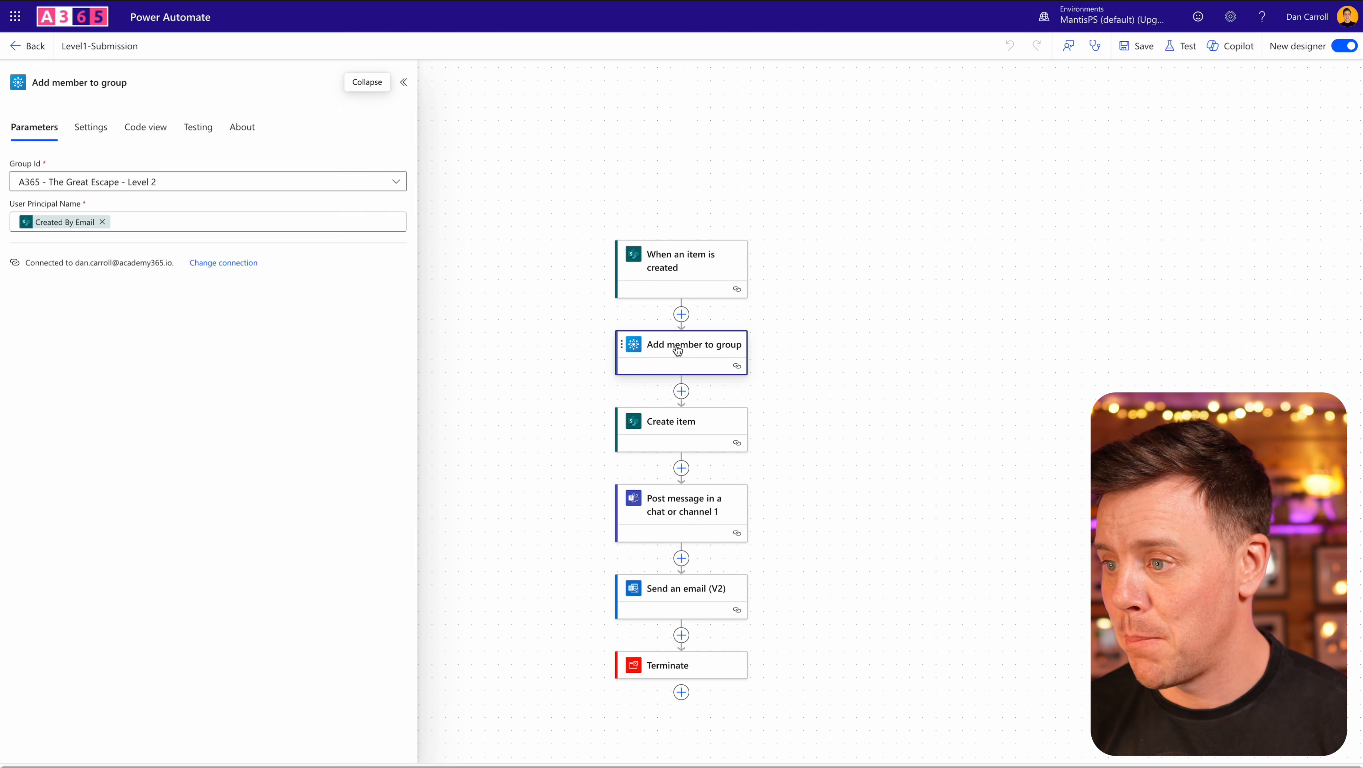
mouse_move(82, 225)
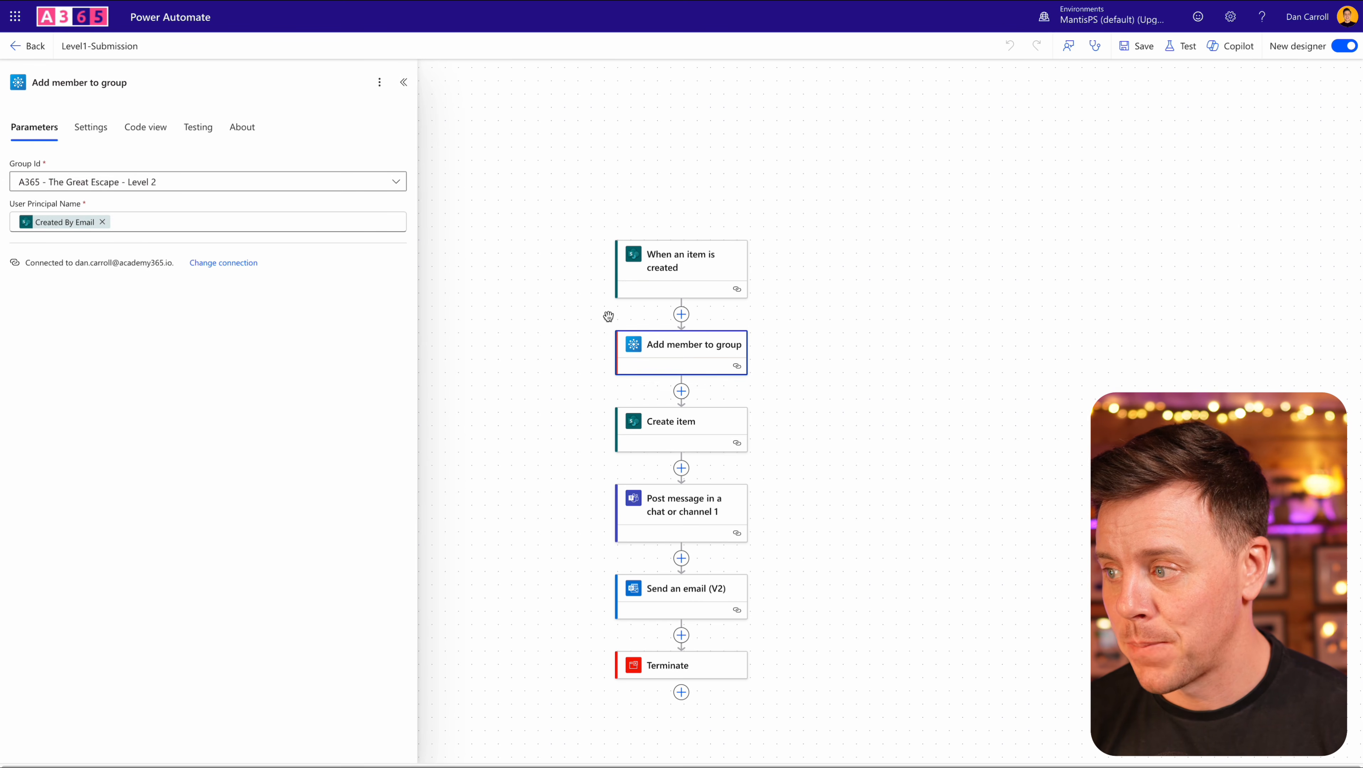
left_click(334, 226)
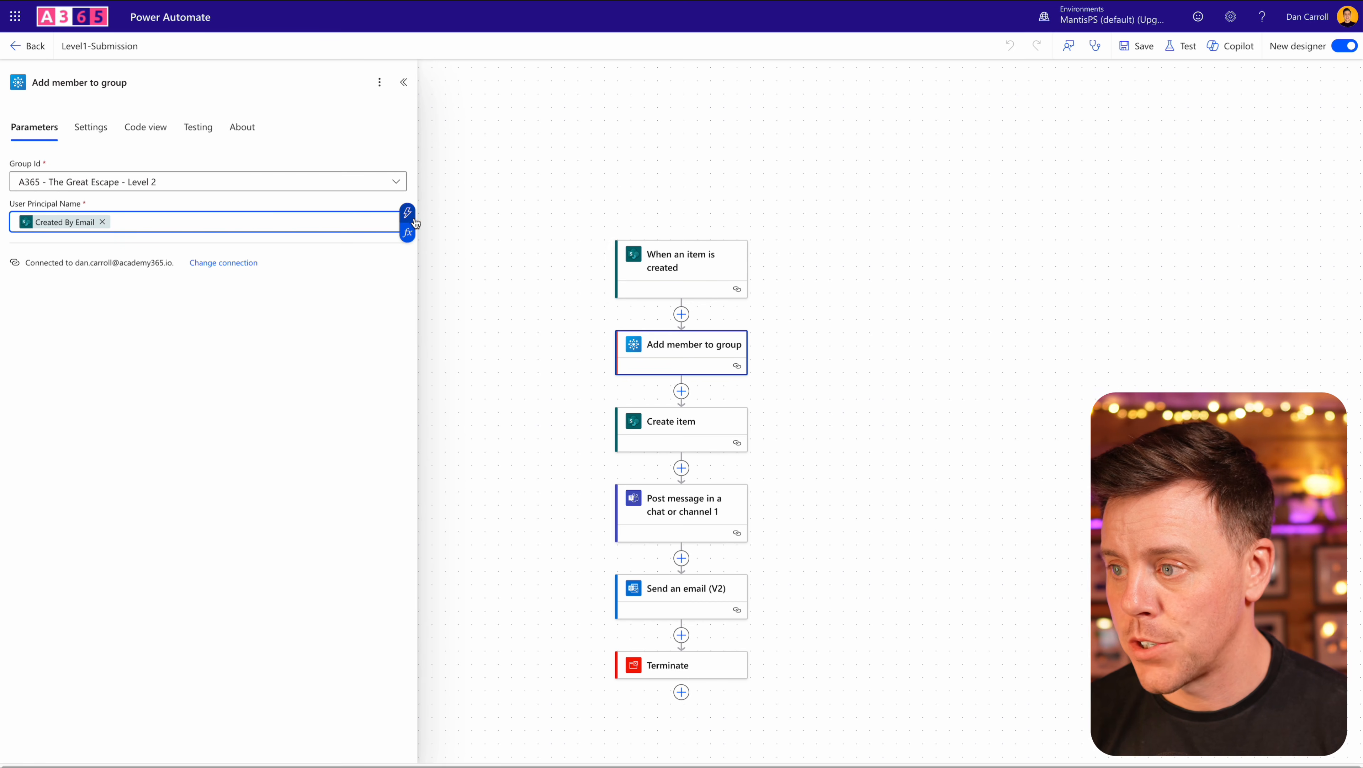
left_click(409, 214)
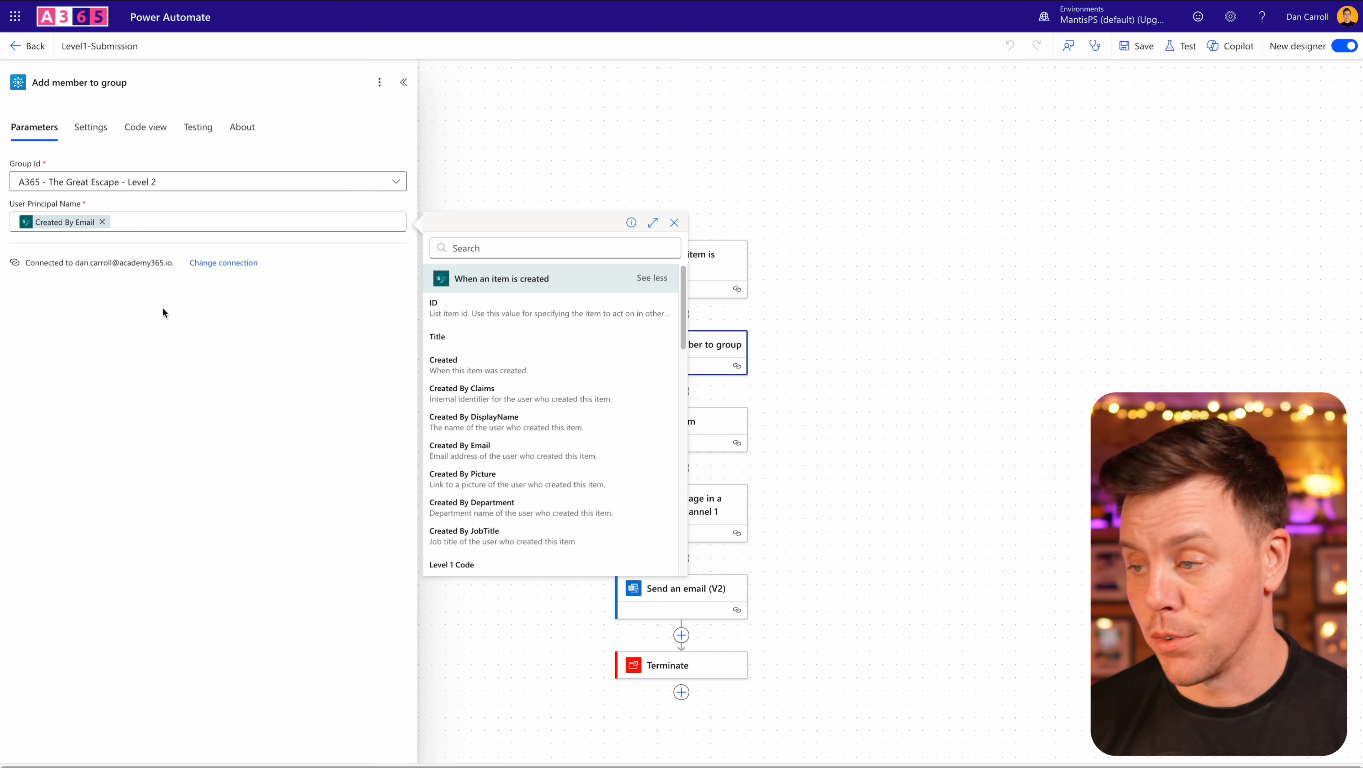
left_click(206, 378)
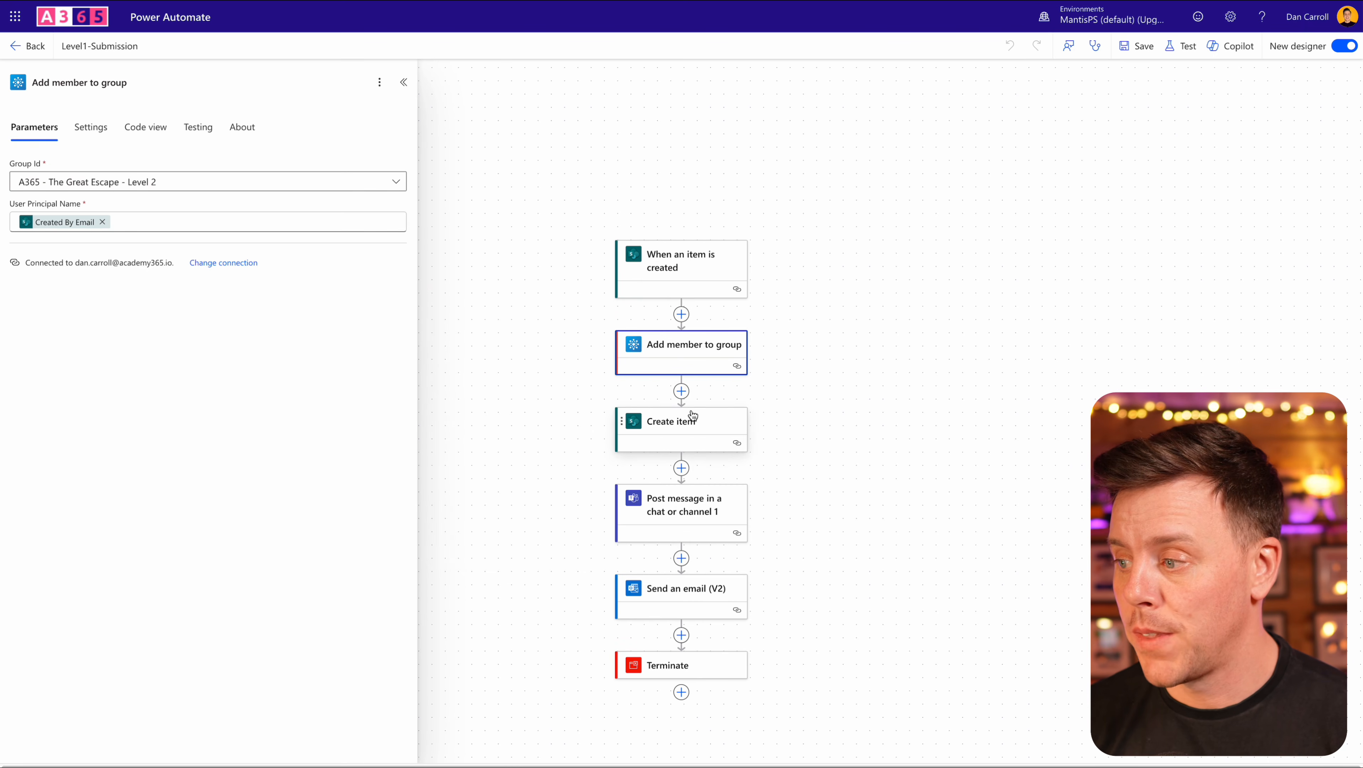
Inspect the Create item action's Leader Board column values and the dynamic content available for its Title
left_click(680, 423)
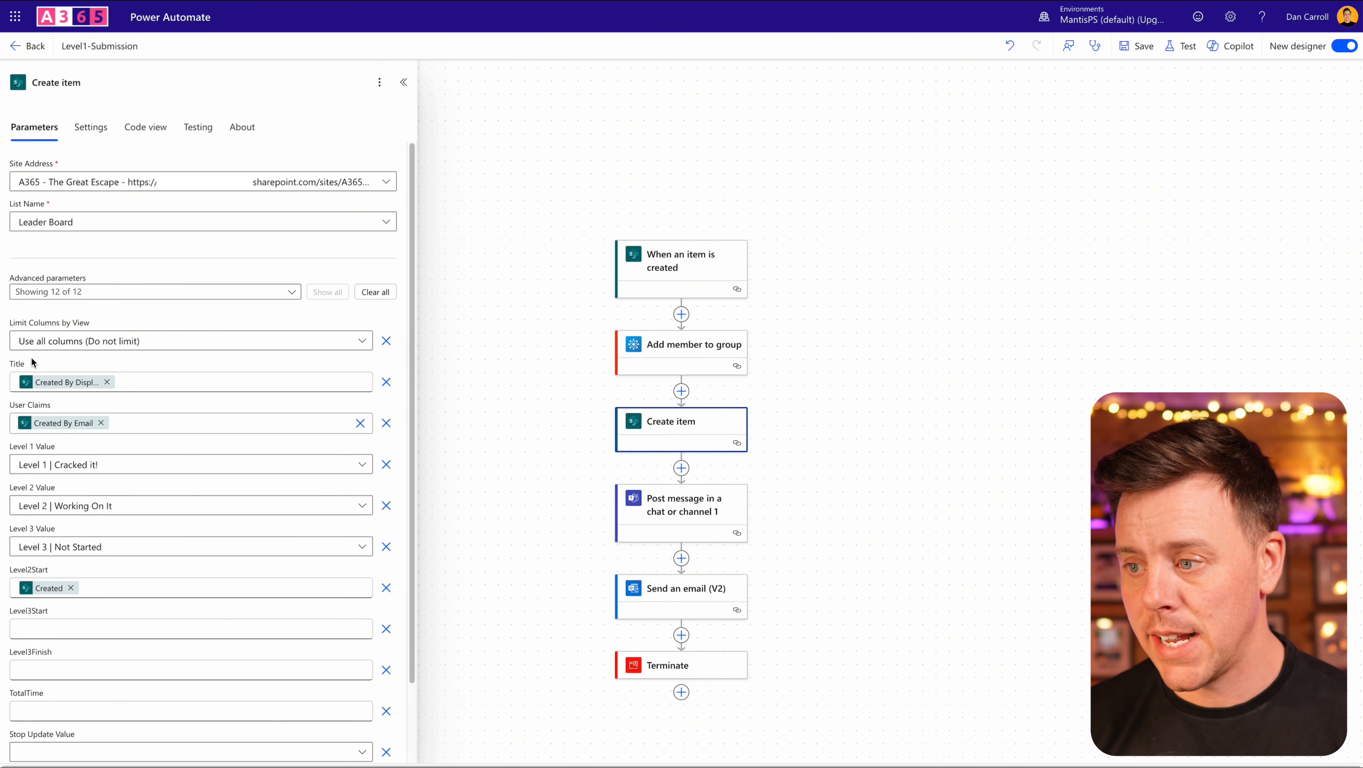
left_click(182, 388)
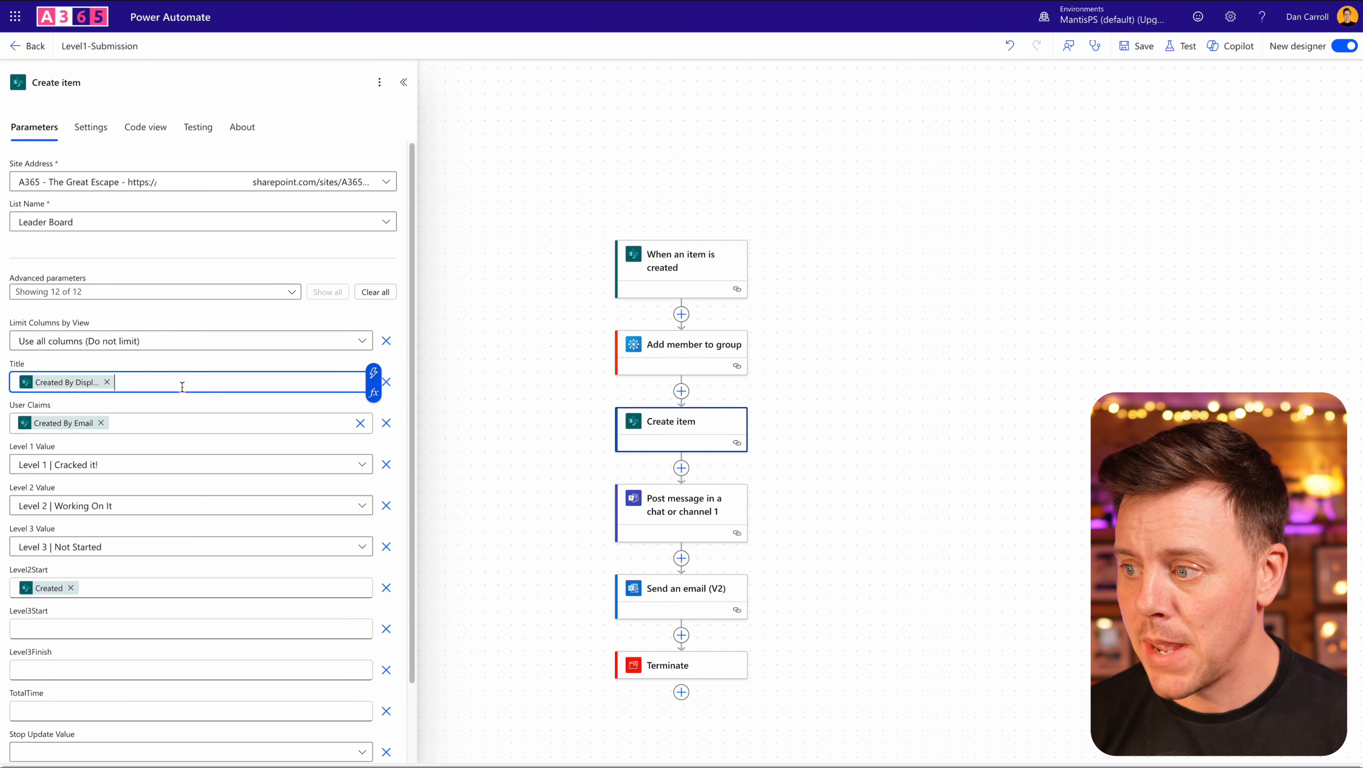
left_click(375, 374)
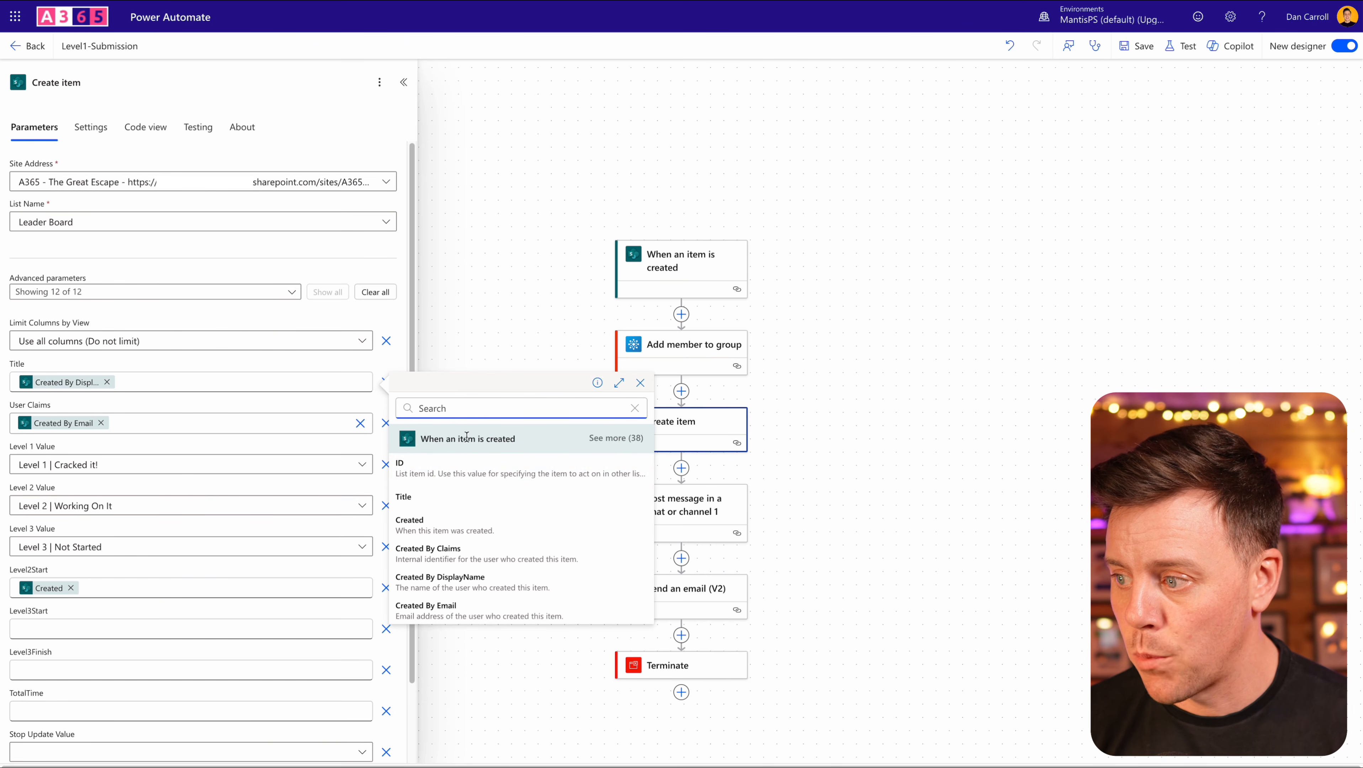
left_click(613, 438)
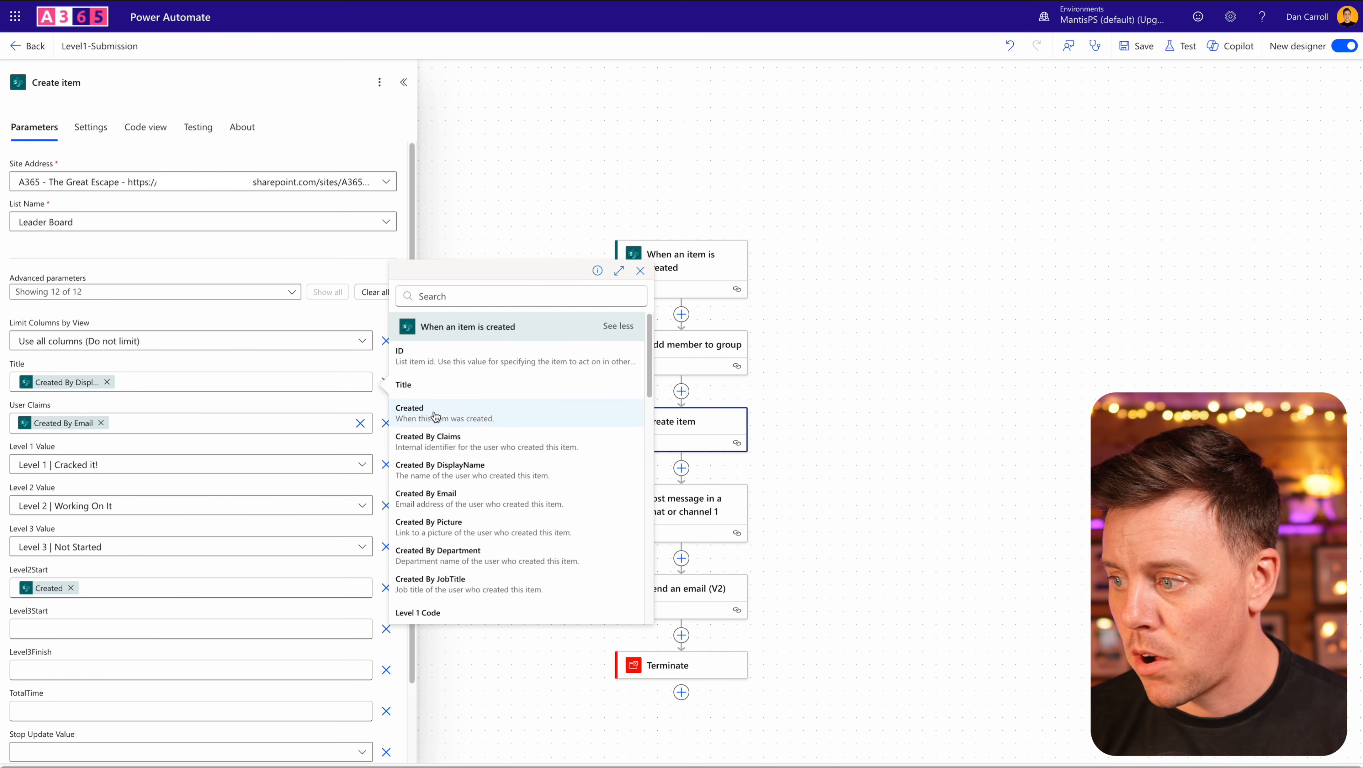
scroll(436, 430, "down", 1)
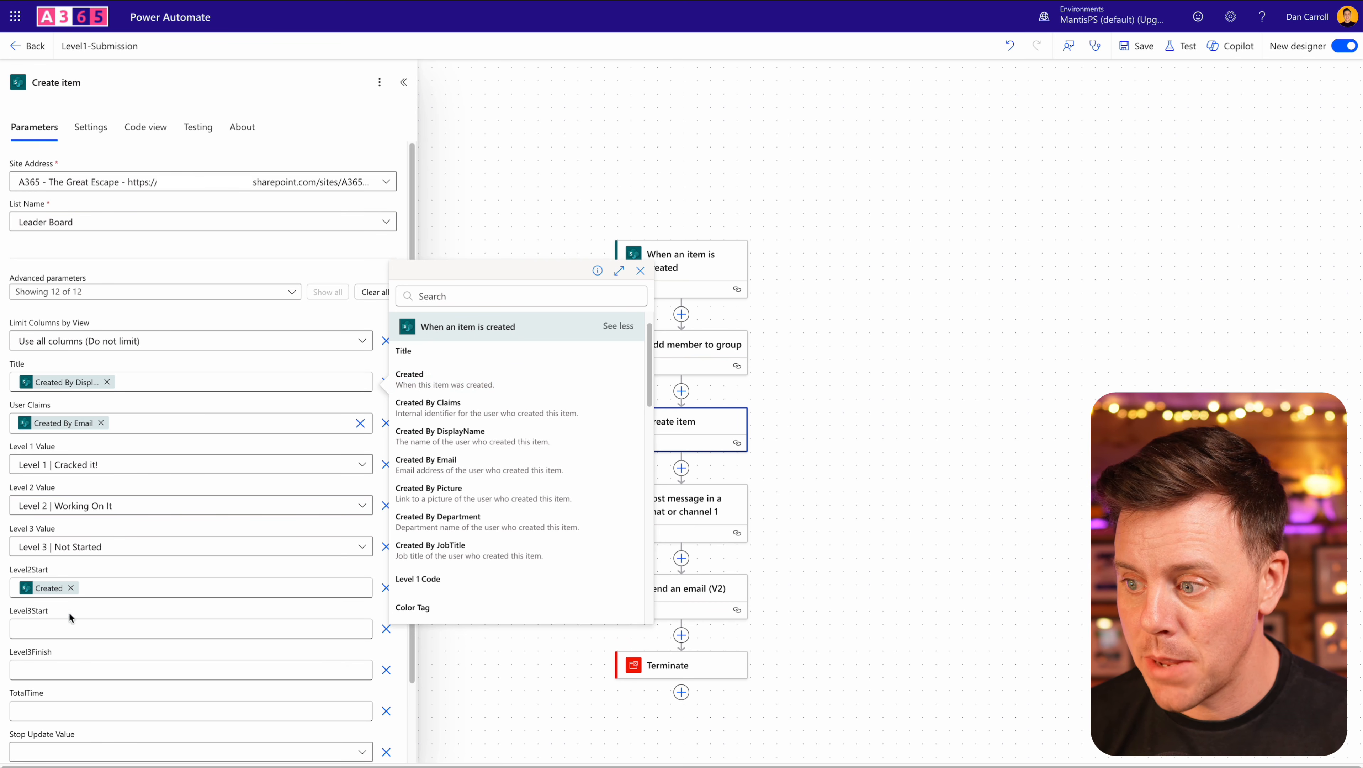
scroll(131, 586, "down", 2)
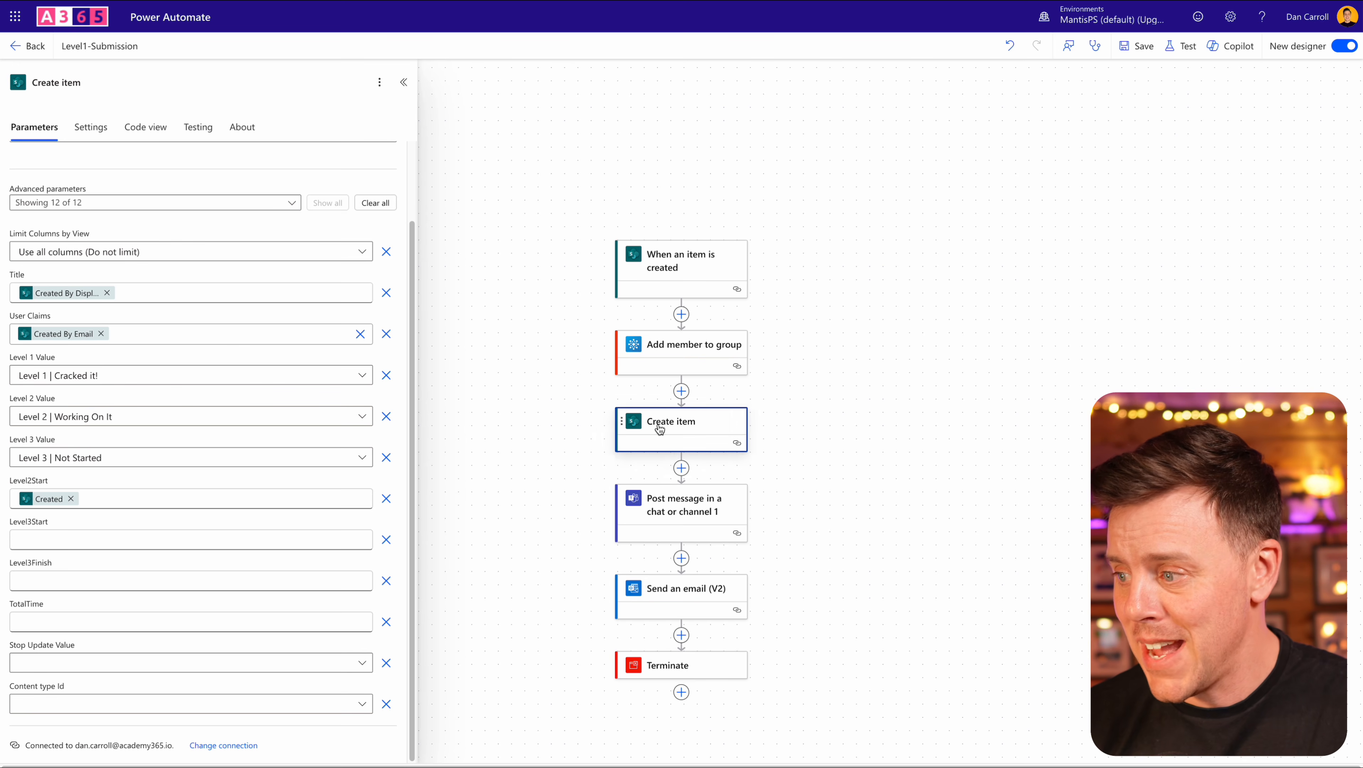
Review the Teams message, Send an email (V2) and Terminate actions that end the Level 1 submission flow
left_click(677, 514)
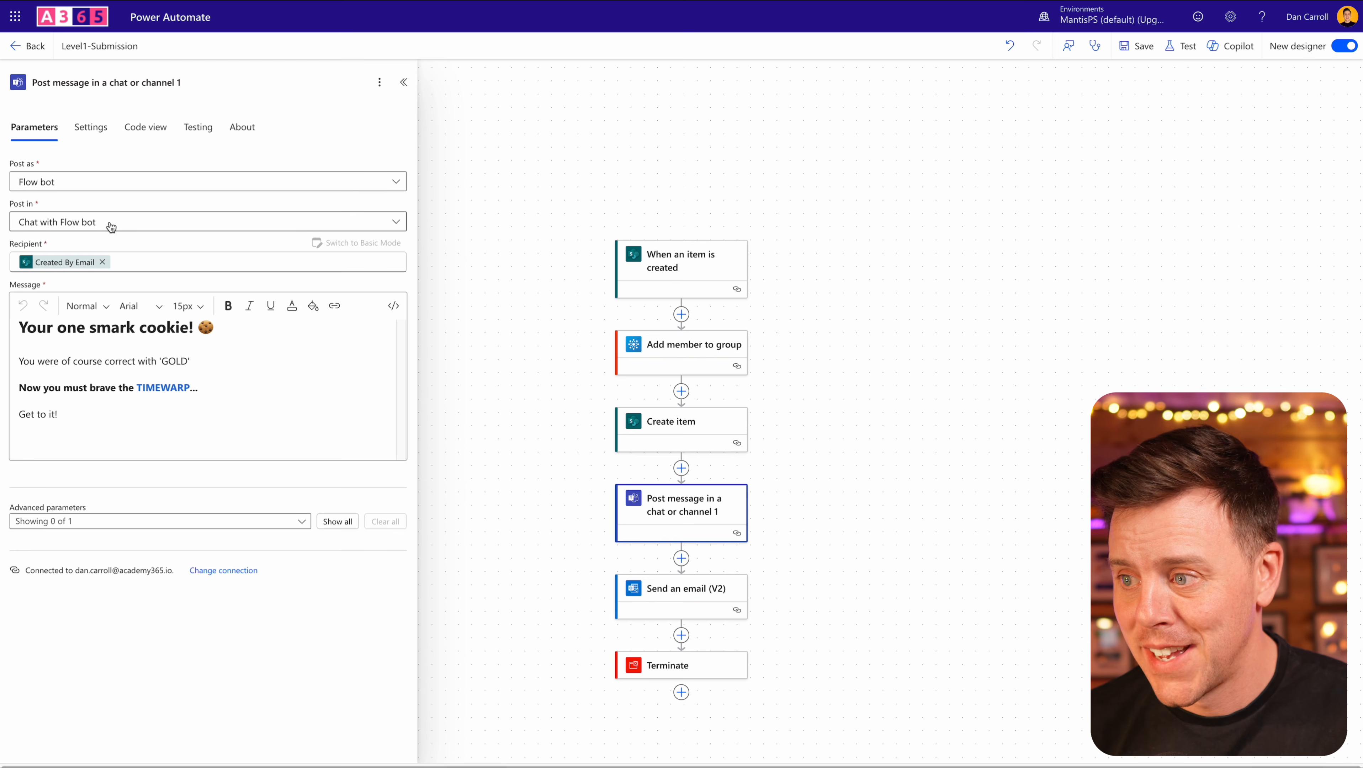
mouse_move(59, 267)
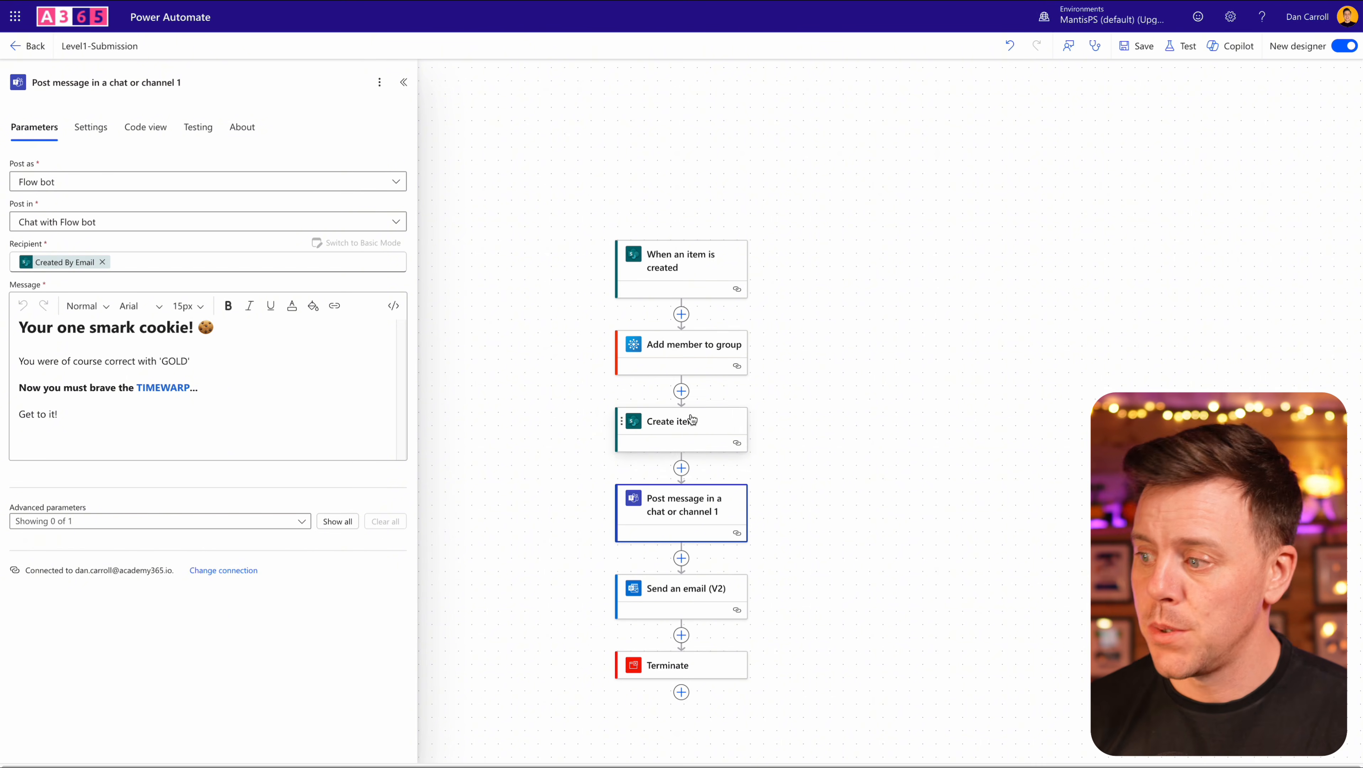
left_click(668, 588)
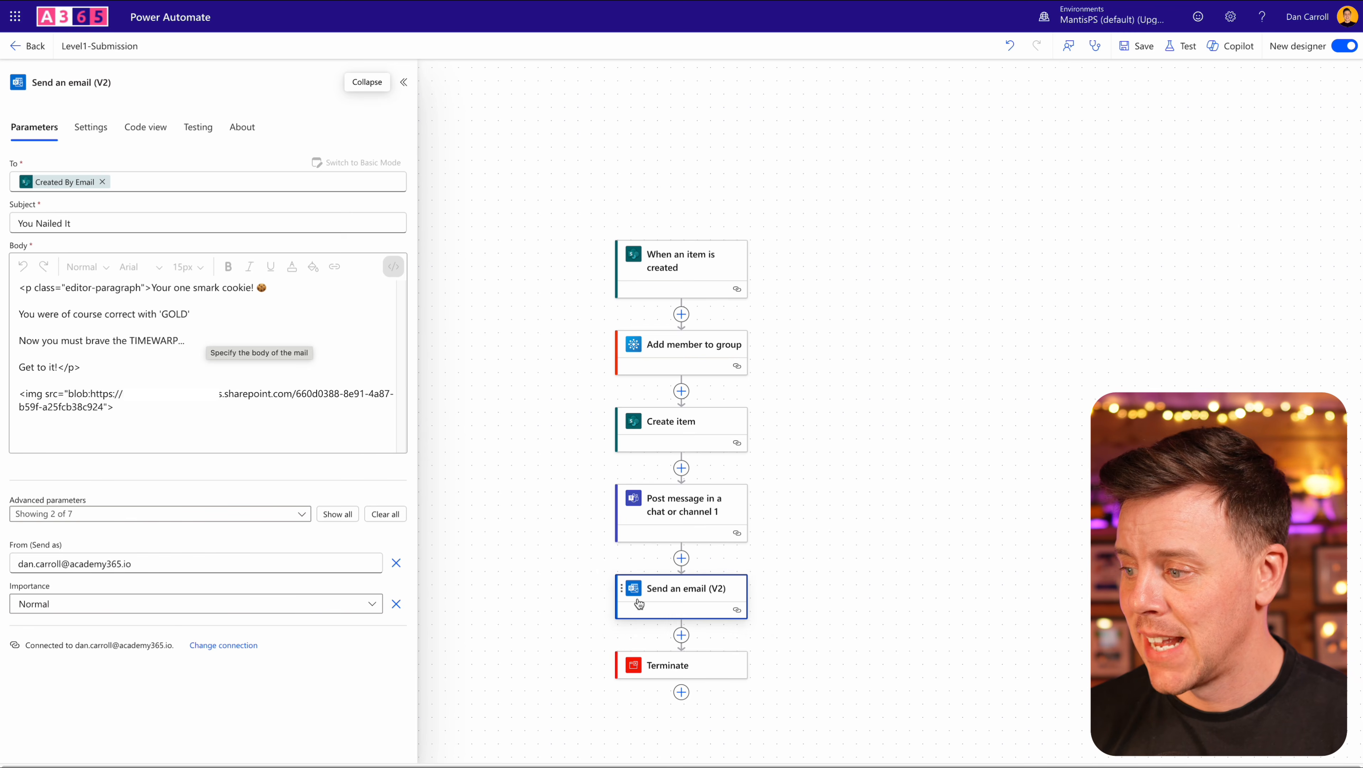
left_click(665, 672)
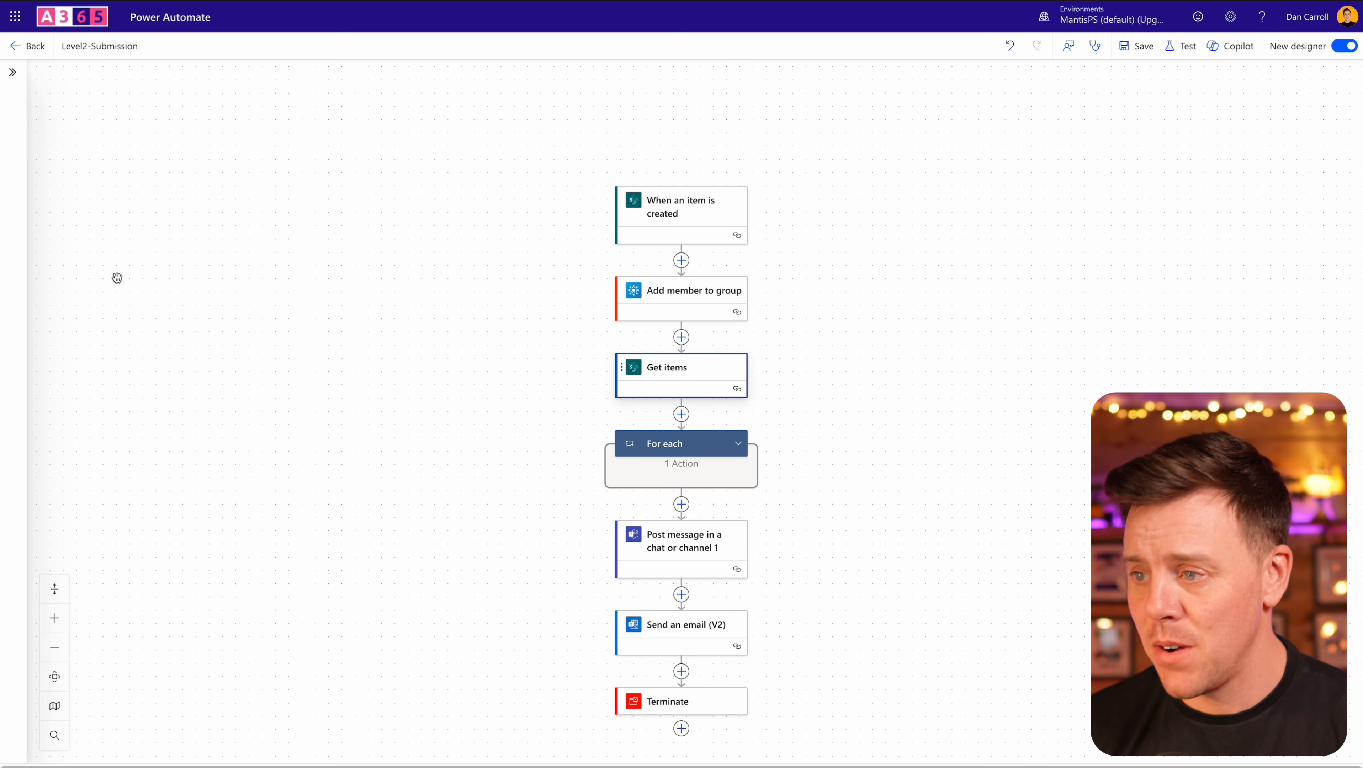
In the Level2-Submission flow, check the trigger's list, the Add member to group target and the Get items filter query
left_click(679, 206)
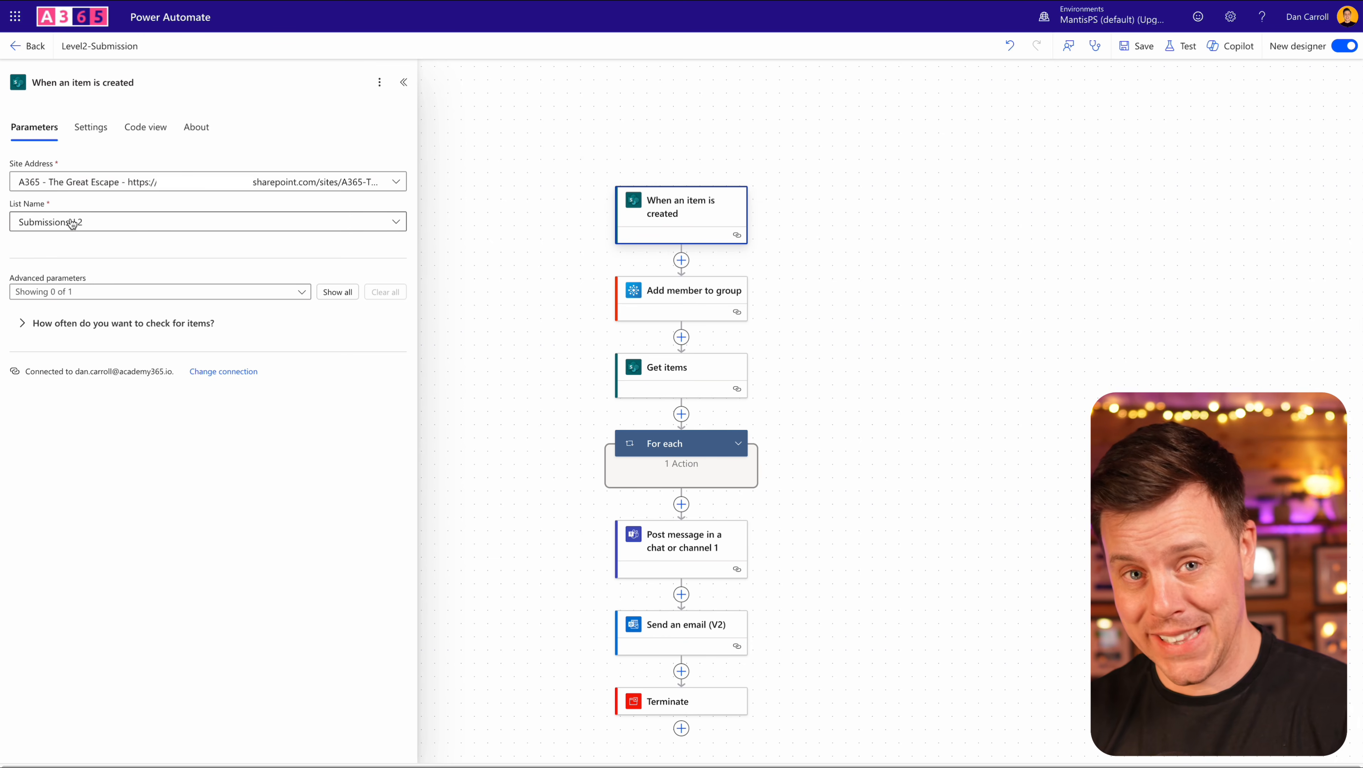
left_click(679, 290)
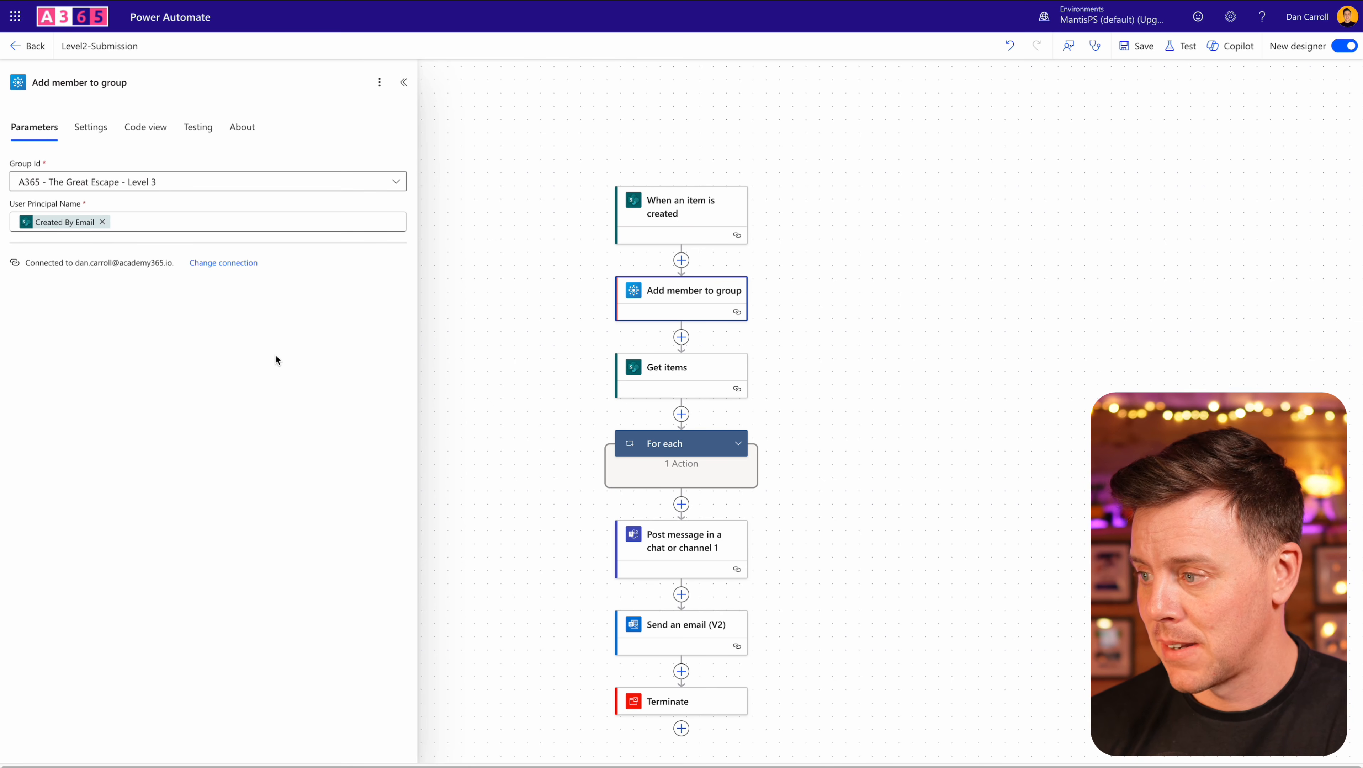
left_click(680, 368)
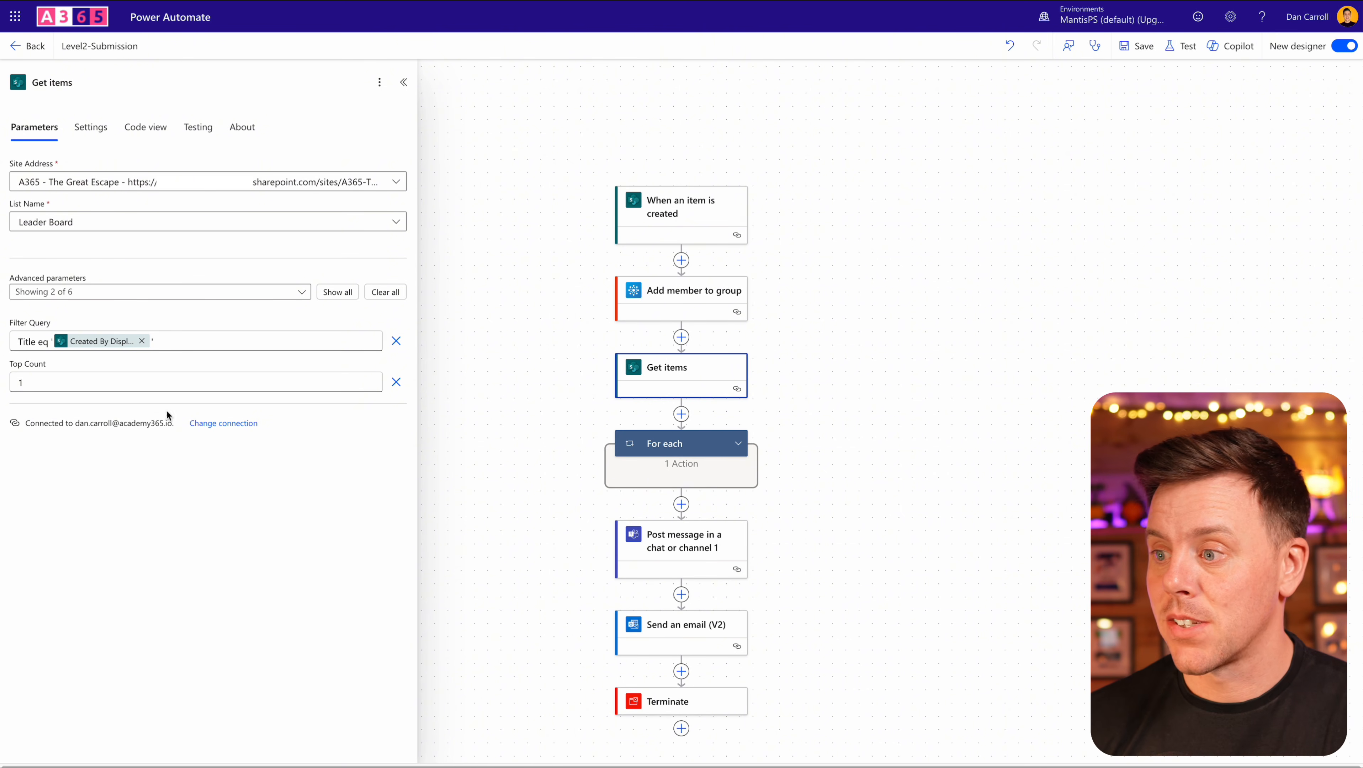
Expand the Level 2 flow's For each loop and inspect its Update Leaderboard parameters, including the item Id, and the Teams message action
left_click(738, 444)
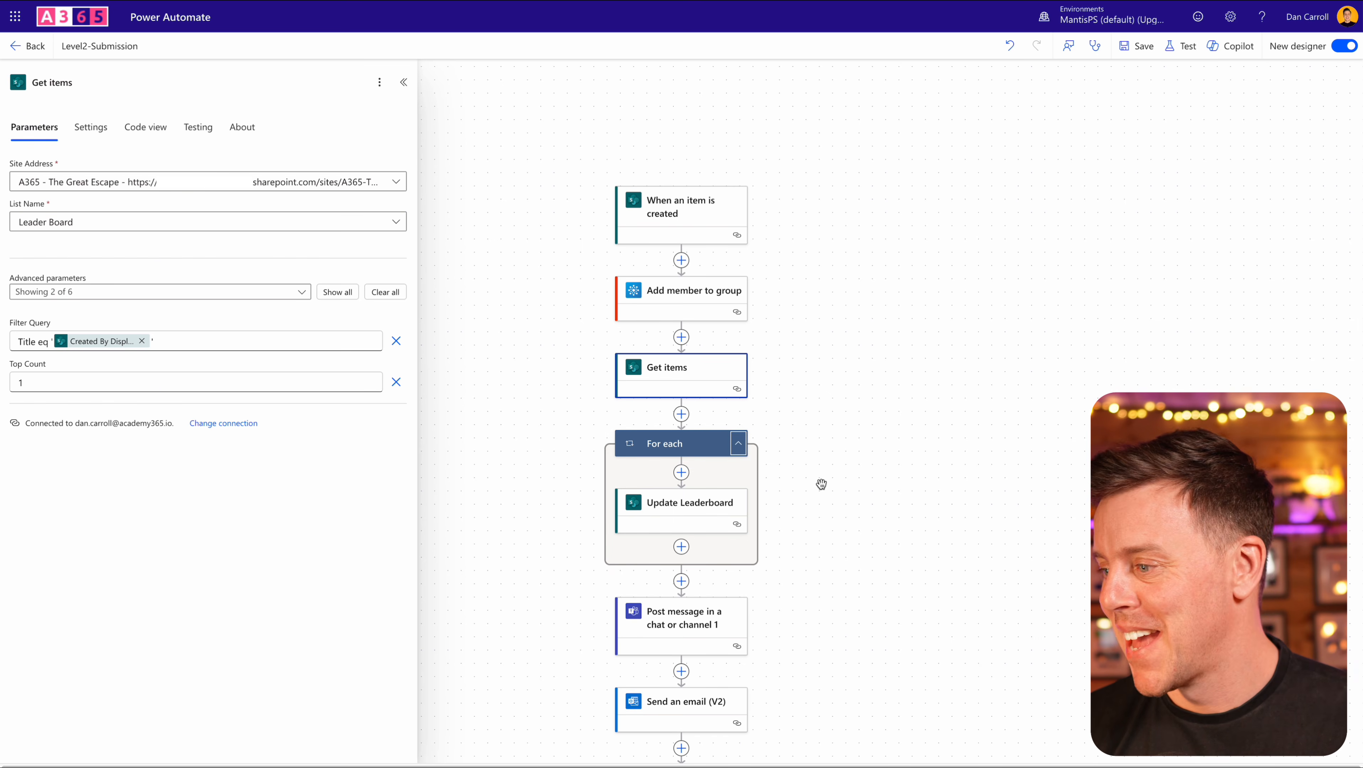
left_click(682, 507)
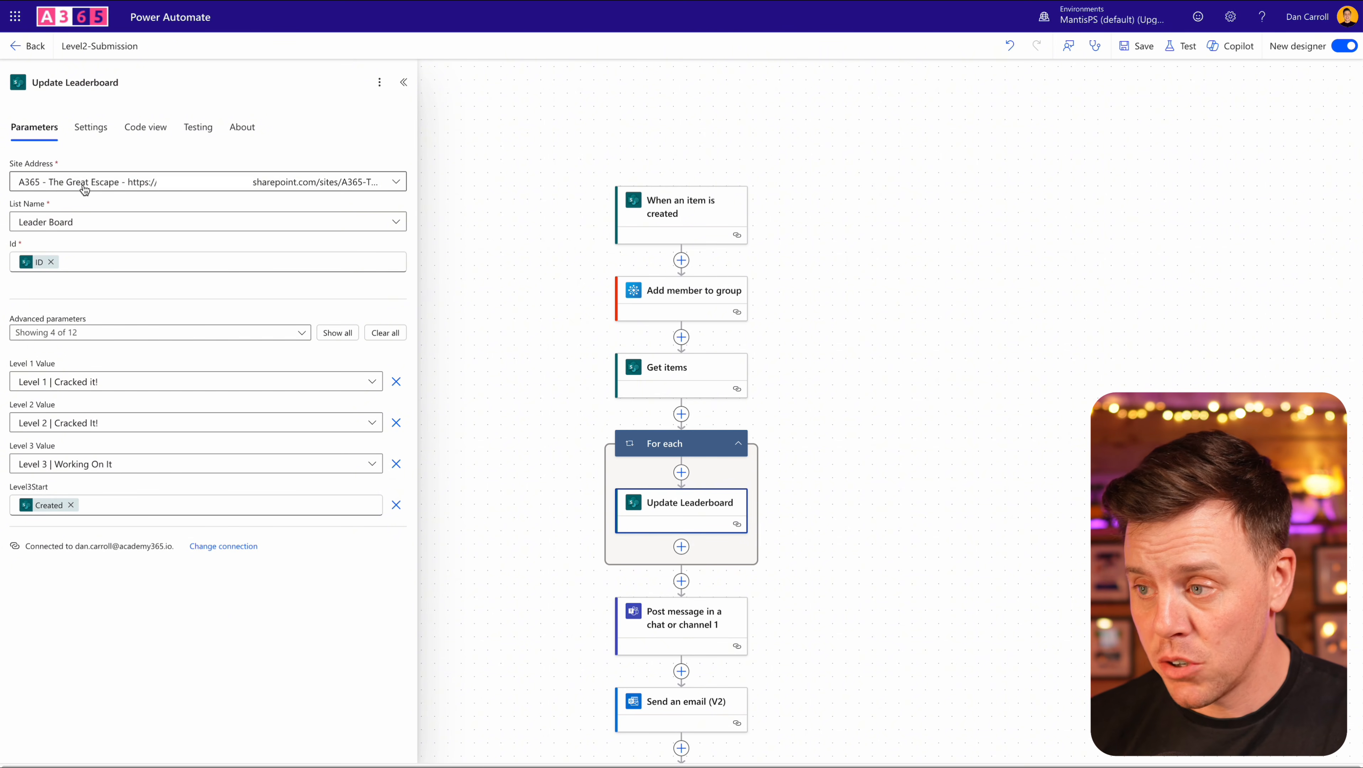
left_click(74, 264)
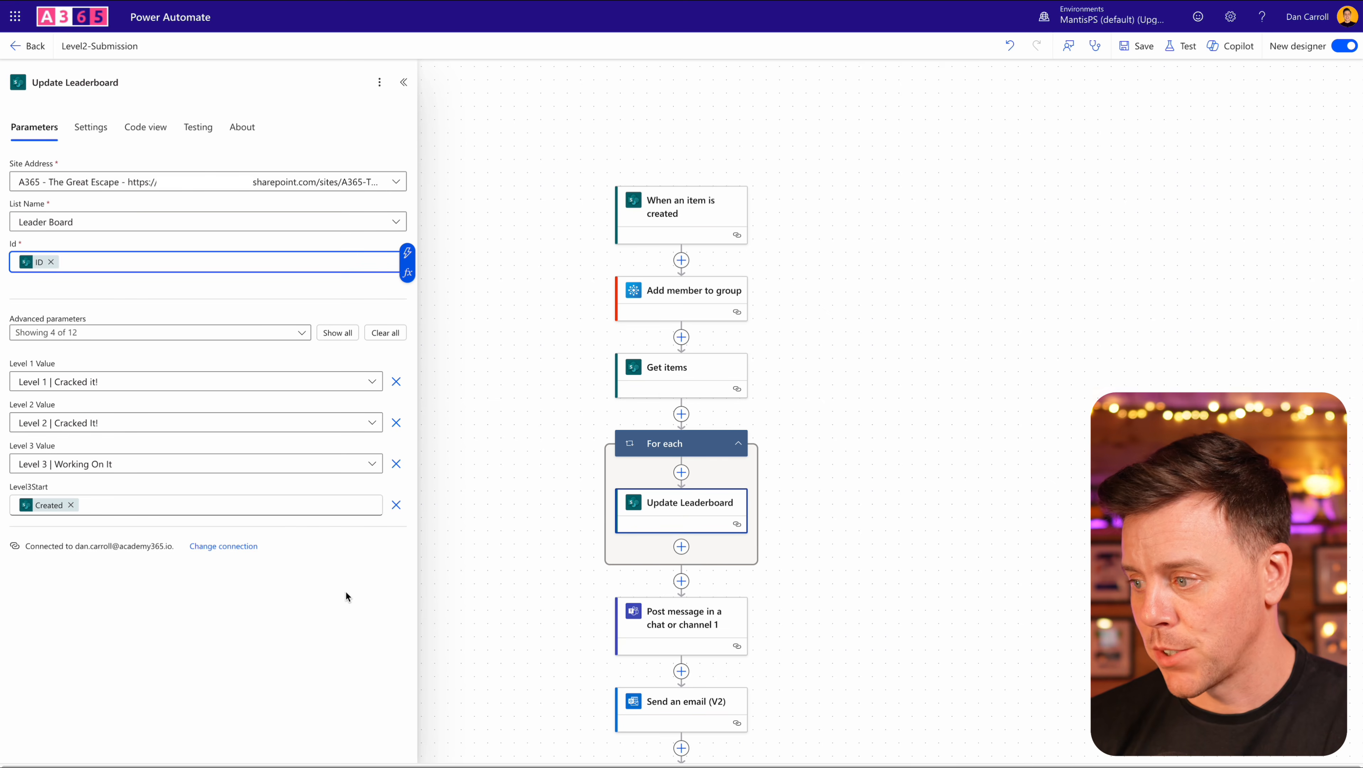
scroll(685, 604, "down", 1)
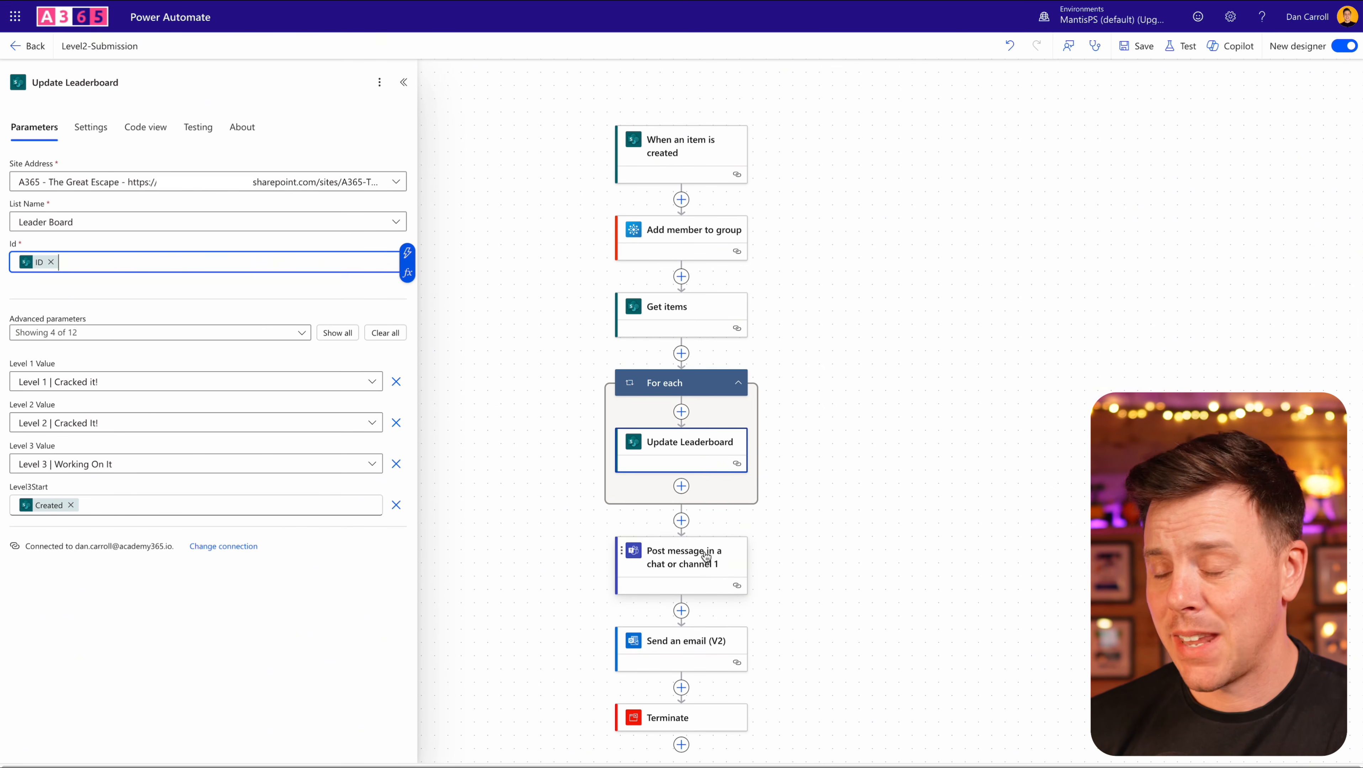
left_click(657, 577)
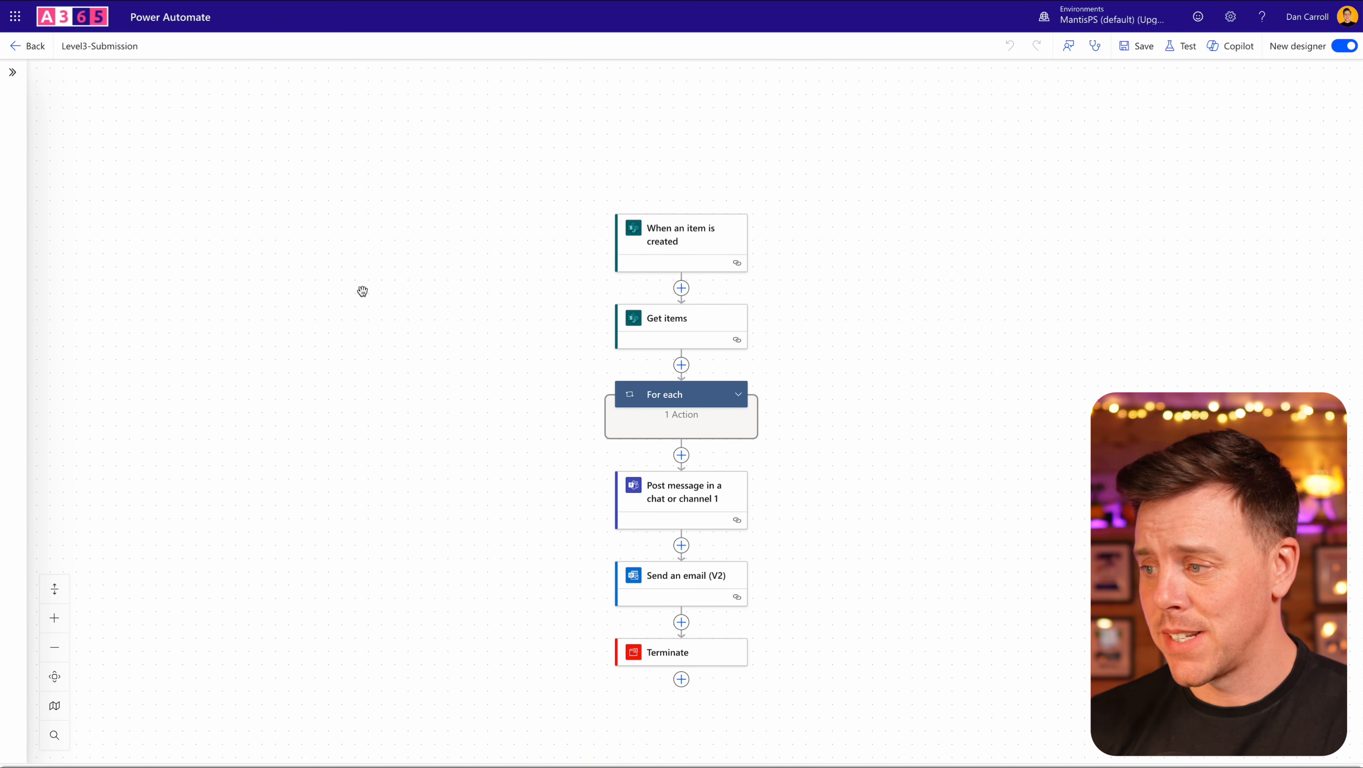
In the Level3-Submission flow, review the trigger, the Get items filter and the Update Leaderboard action inside the For each loop
left_click(665, 249)
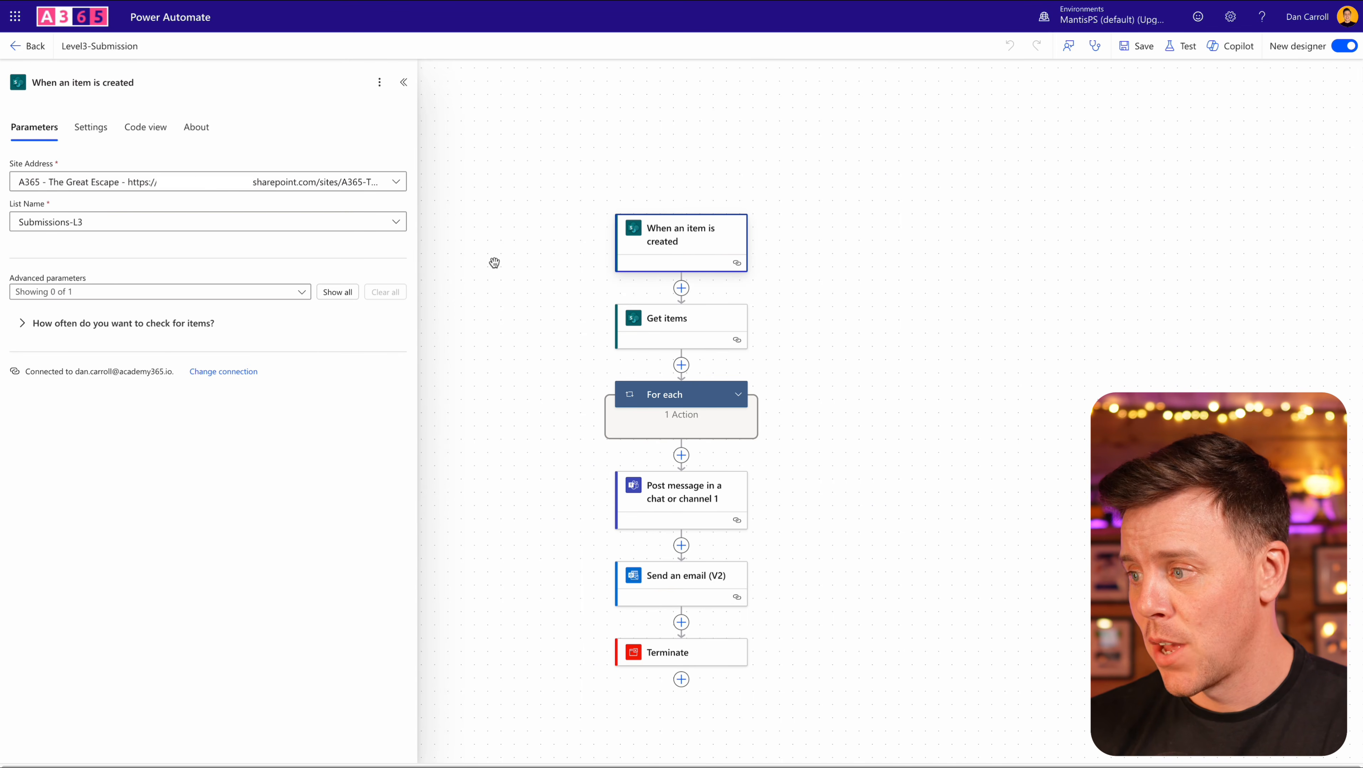
left_click(649, 323)
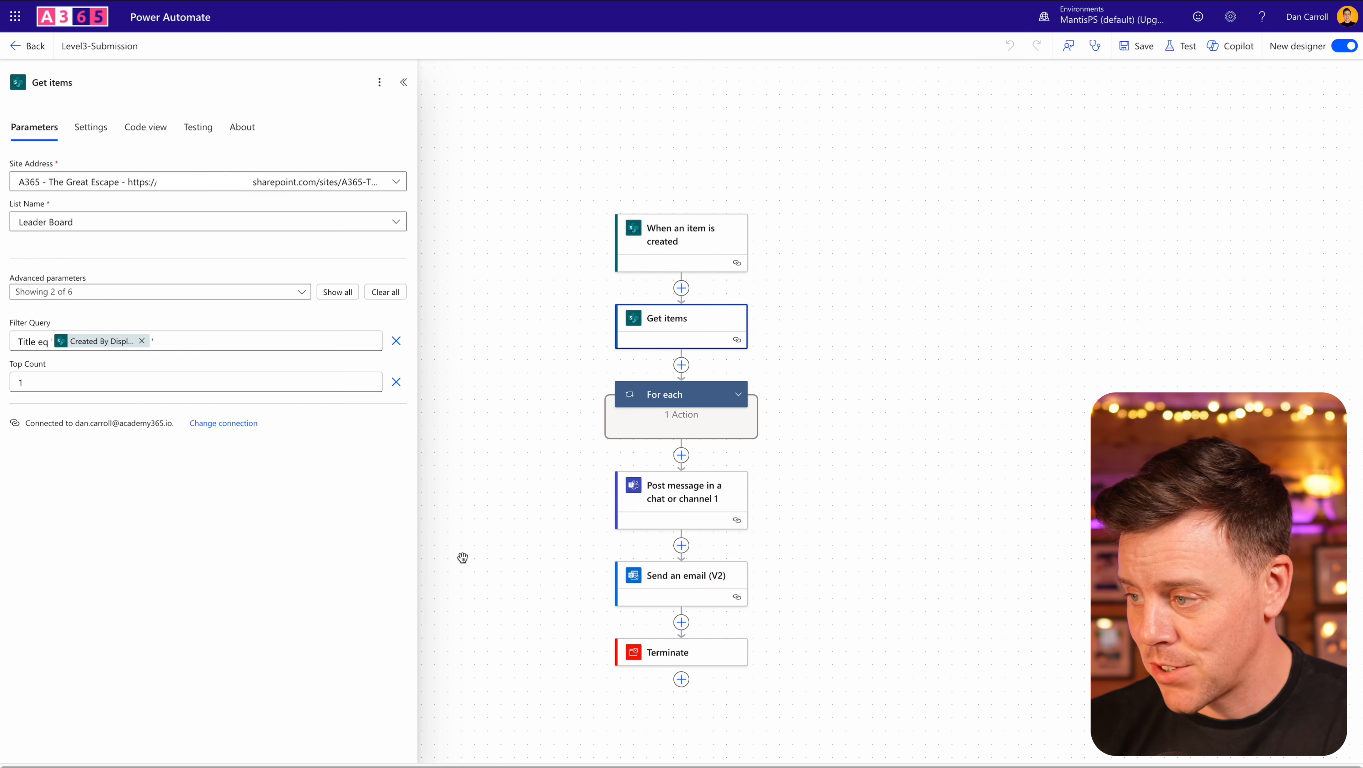
left_click(738, 395)
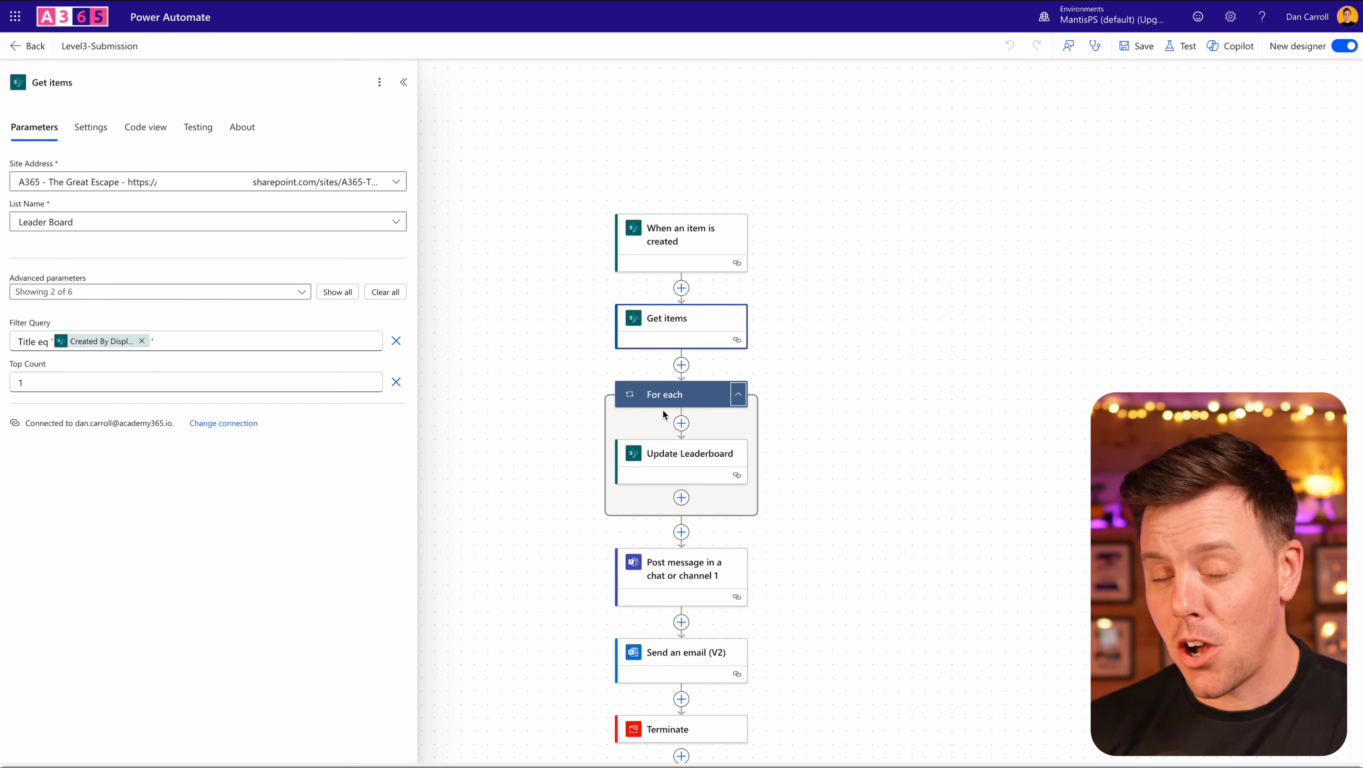
left_click(682, 467)
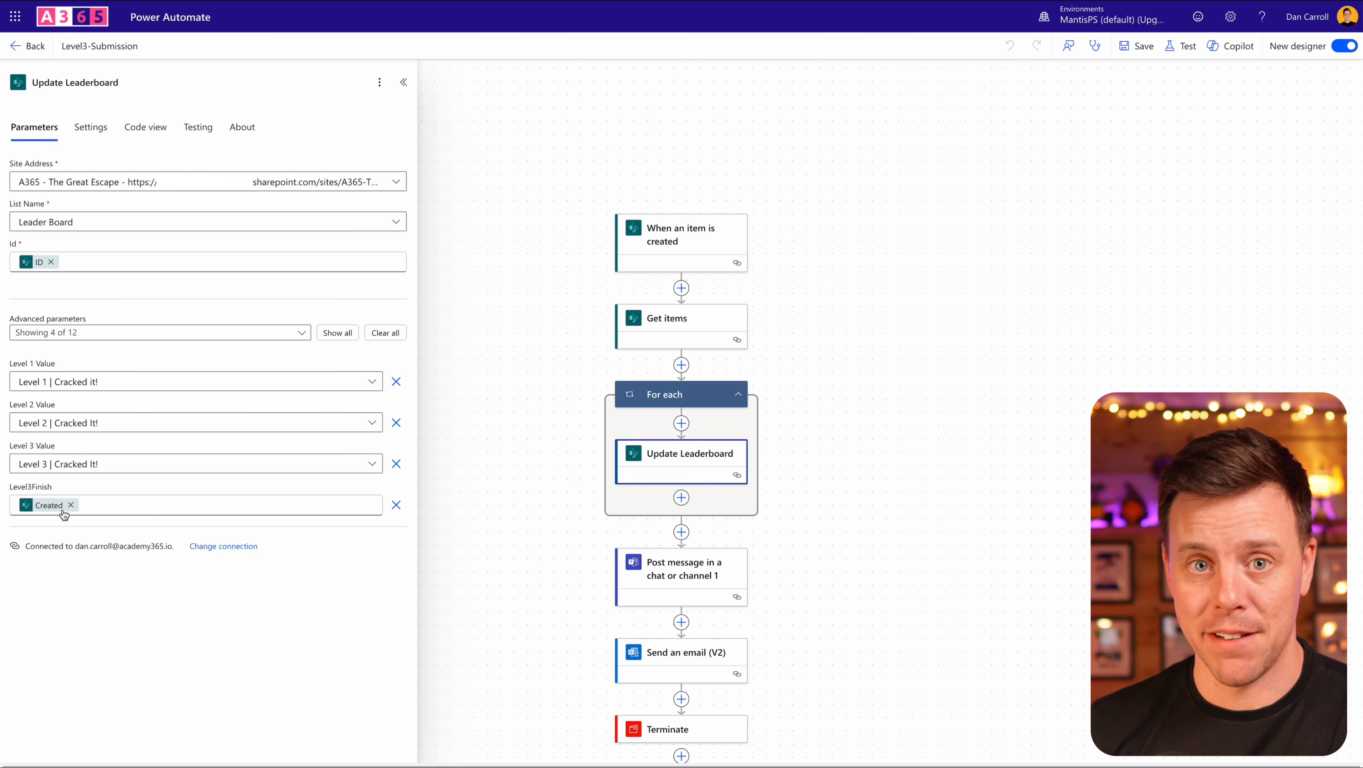
In the Level 3 flow's Teams message, delete the misplaced space in "Check you rscore on the leaderboard!"
left_click(689, 578)
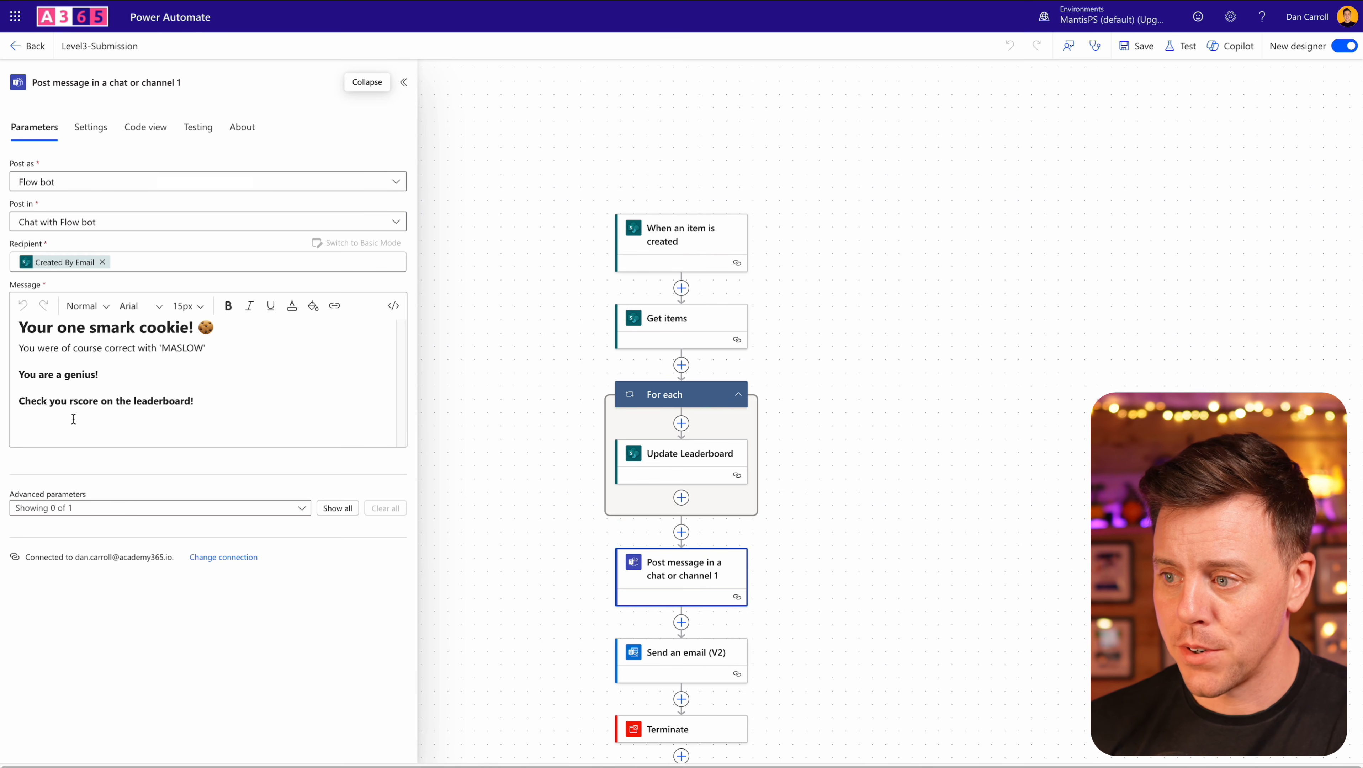
left_click(65, 401)
key("BackSpace")
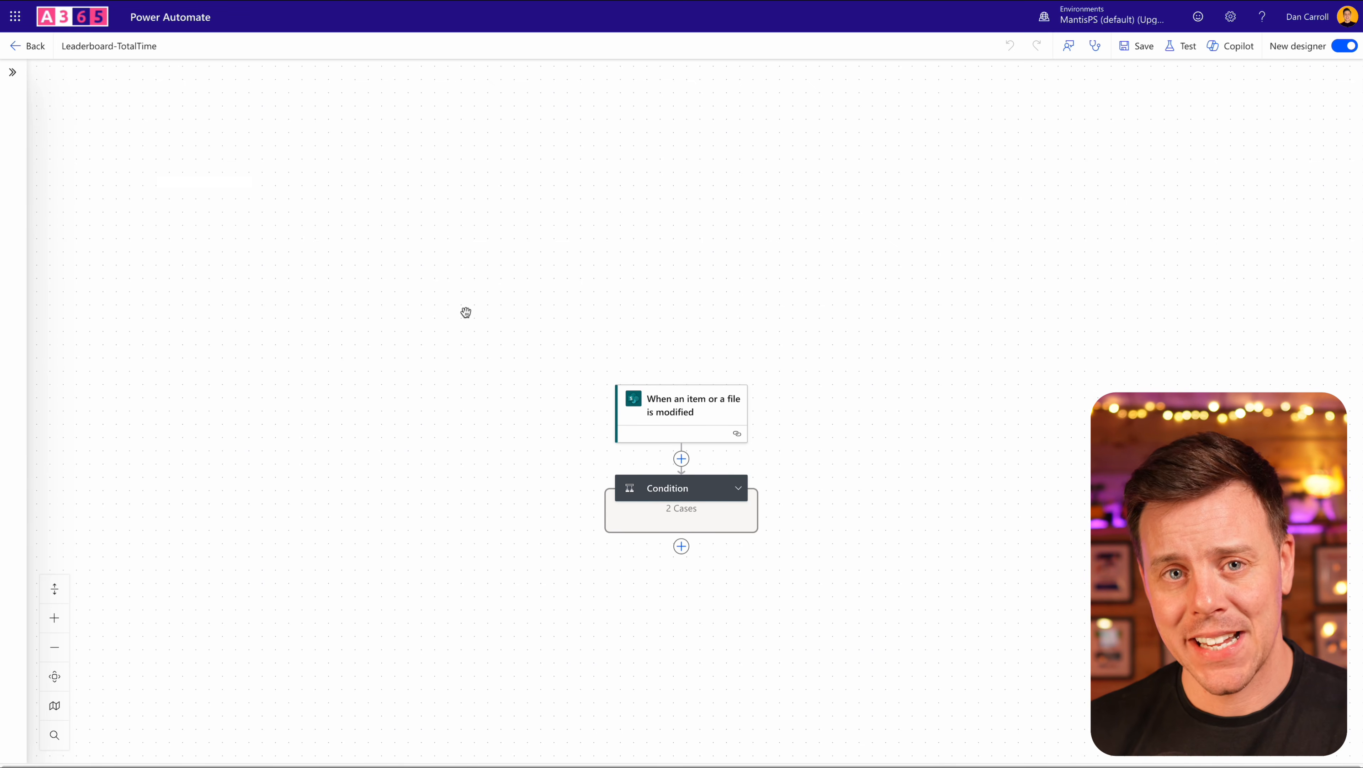
In the Leaderboard-TotalTime flow, check the modified-item trigger and the Condition expression, and expand the condition's branches
left_click(697, 410)
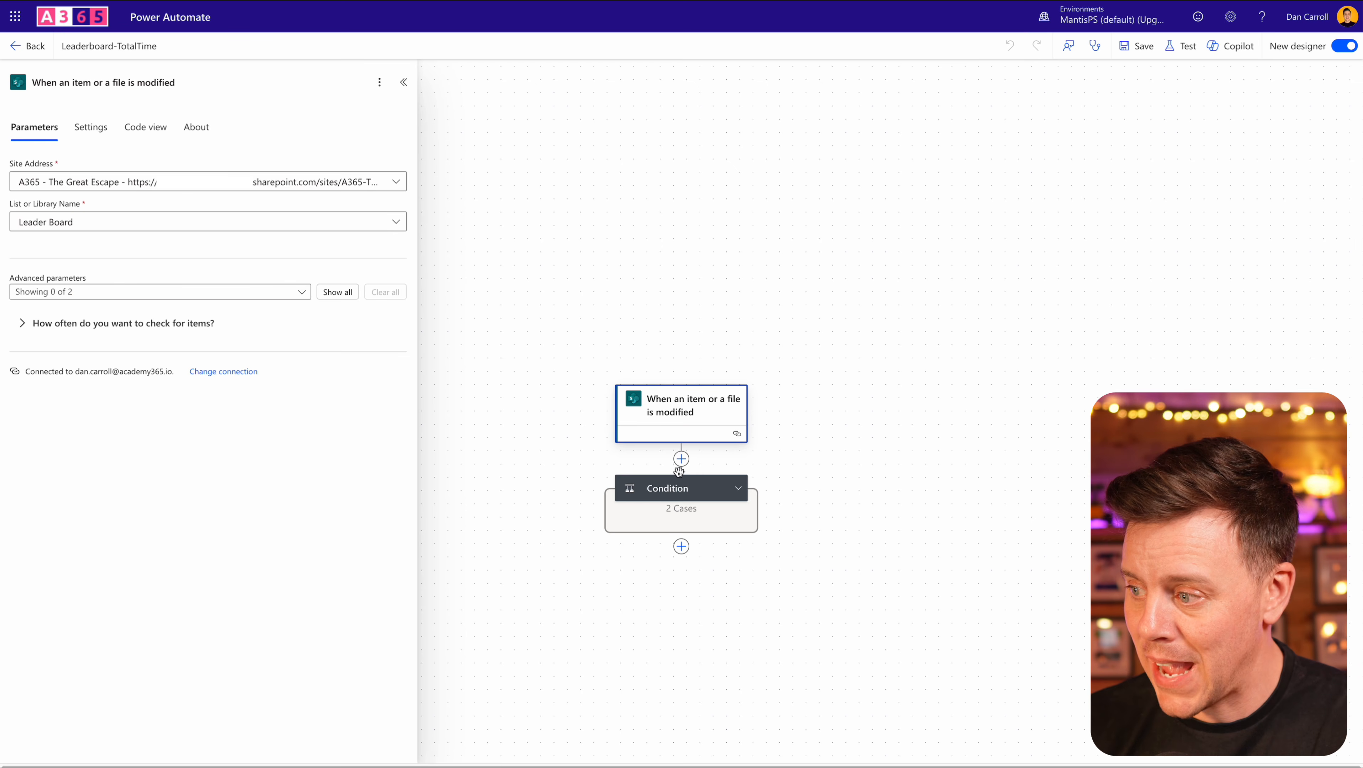
left_click(654, 495)
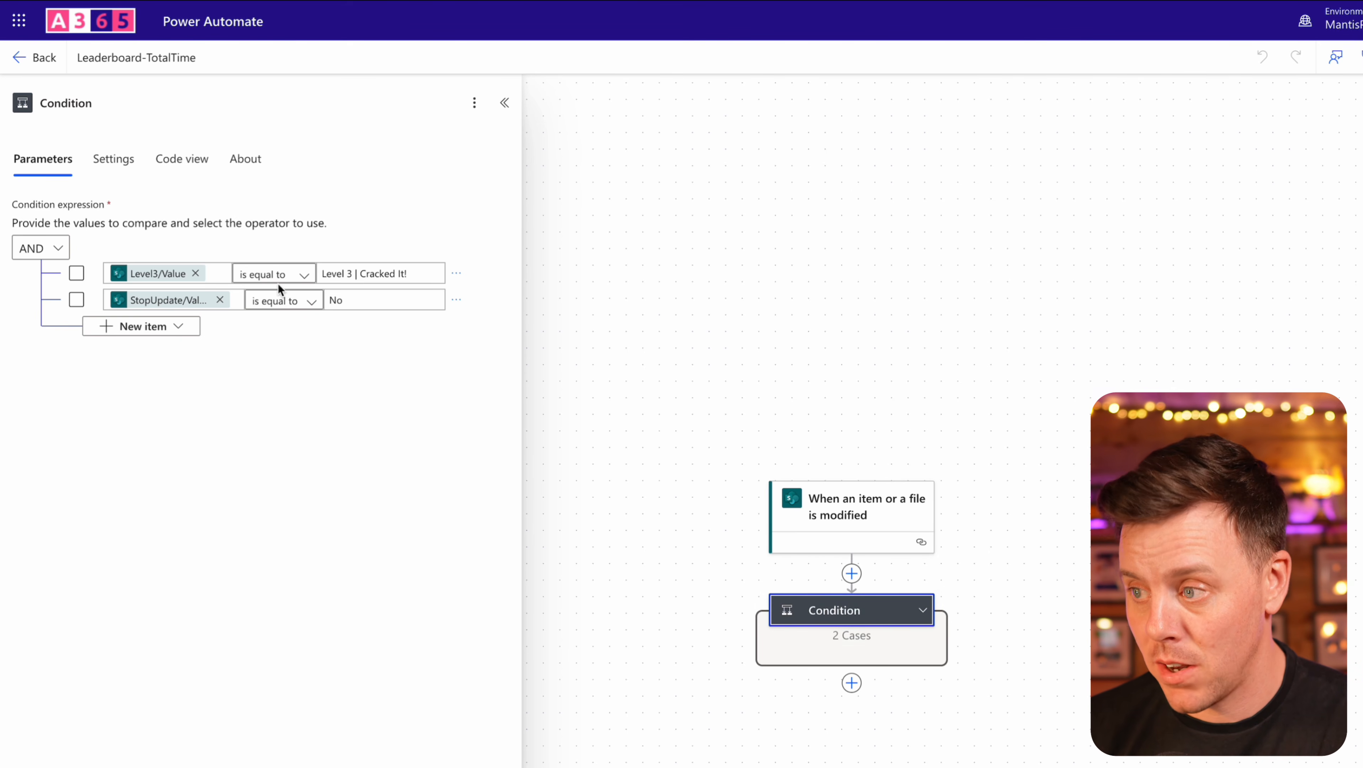
left_click(922, 610)
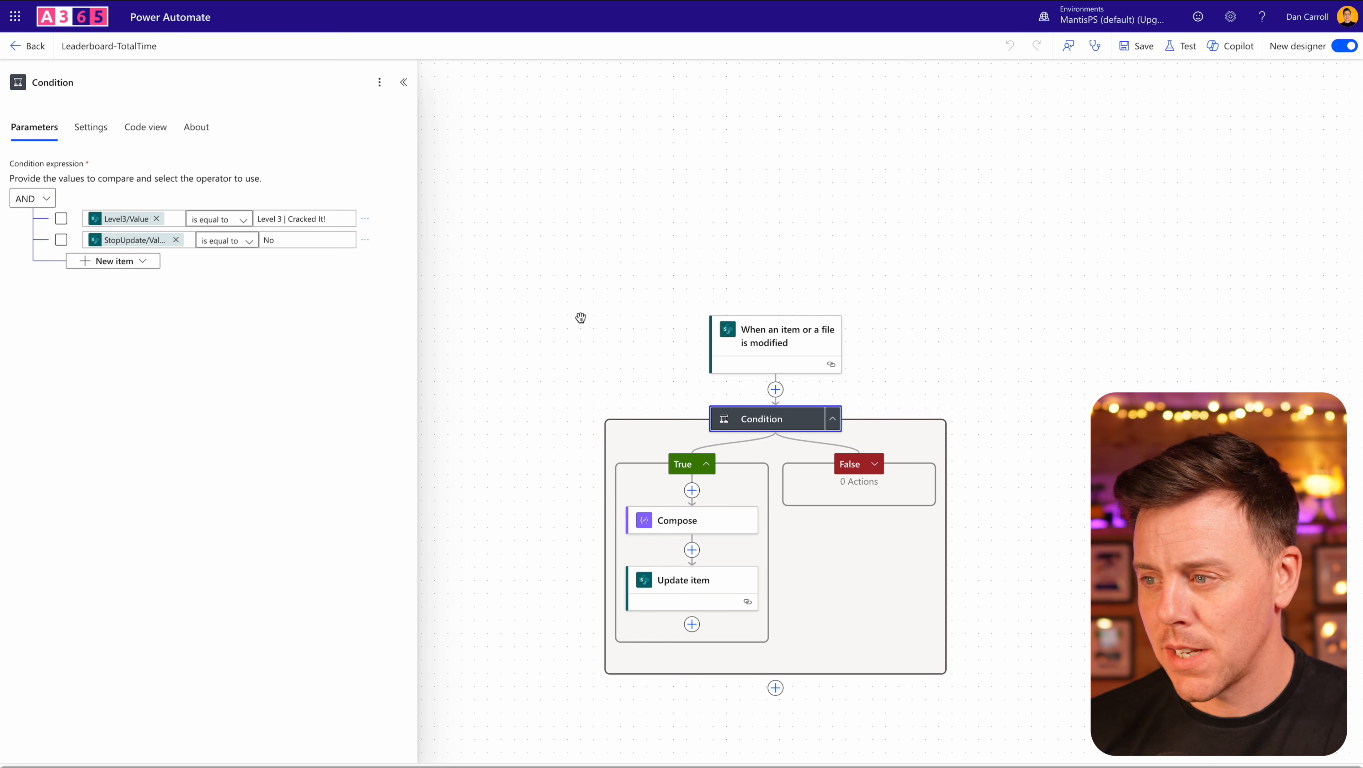
Show all advanced parameters of the Update item action and review its TotalTime and Stop Update values
left_click(700, 584)
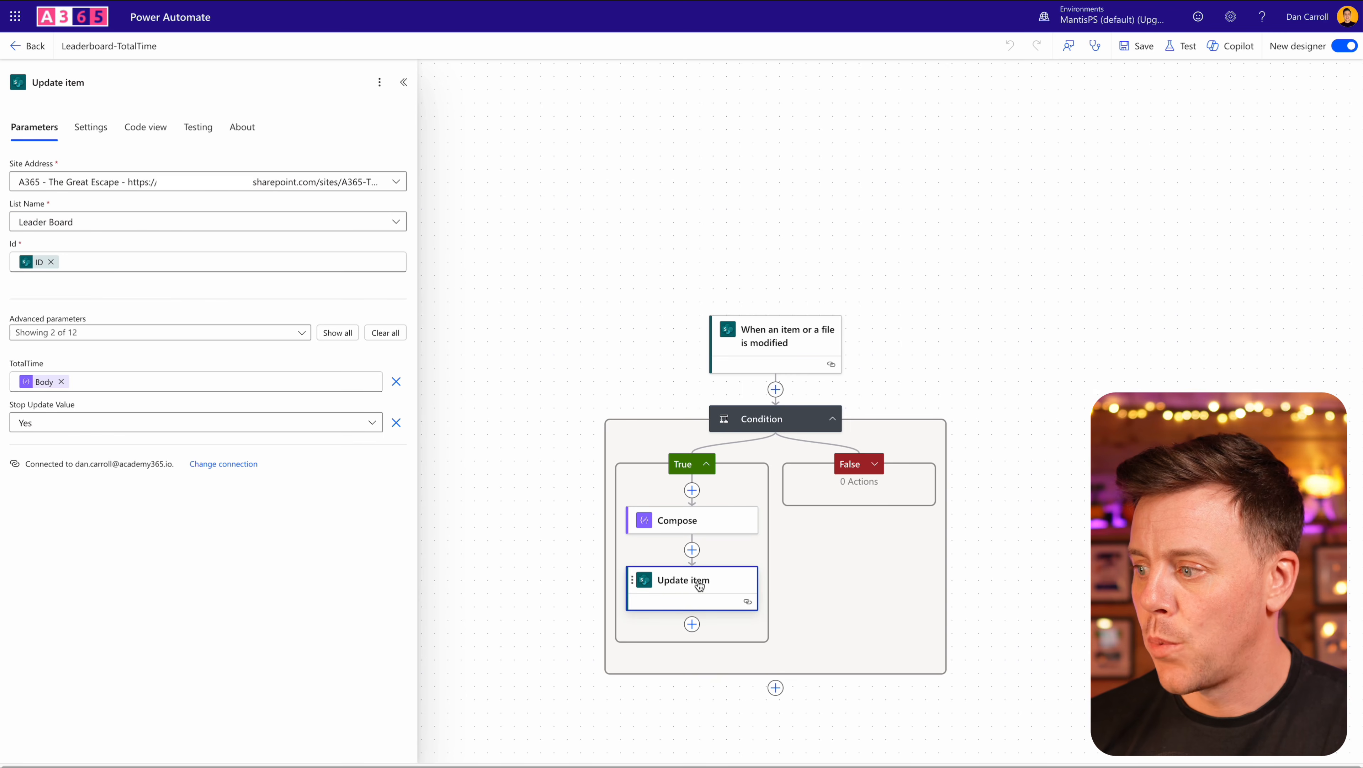
left_click(334, 339)
scroll(161, 422, "down", 2)
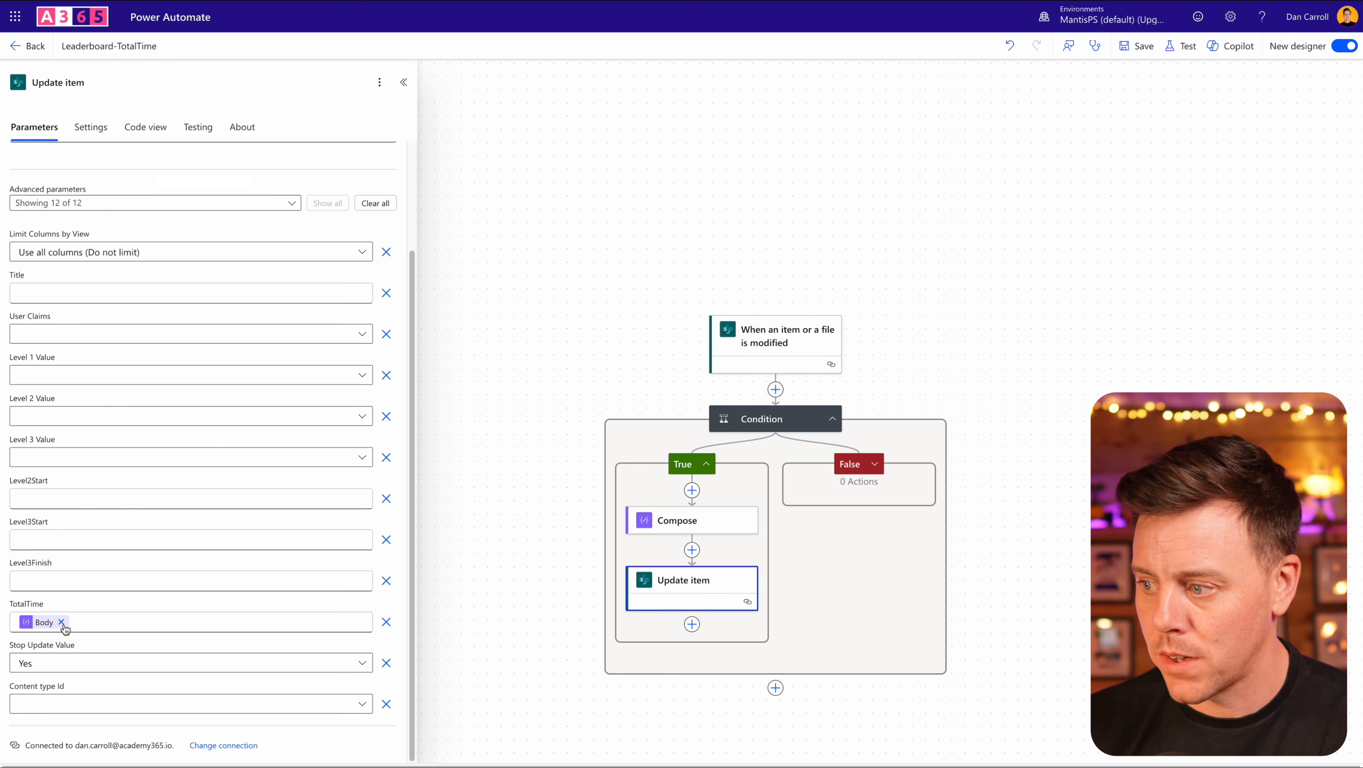
Examine the dateDifference expression in the Compose action's inputs and close the expression editor without updating it
left_click(669, 526)
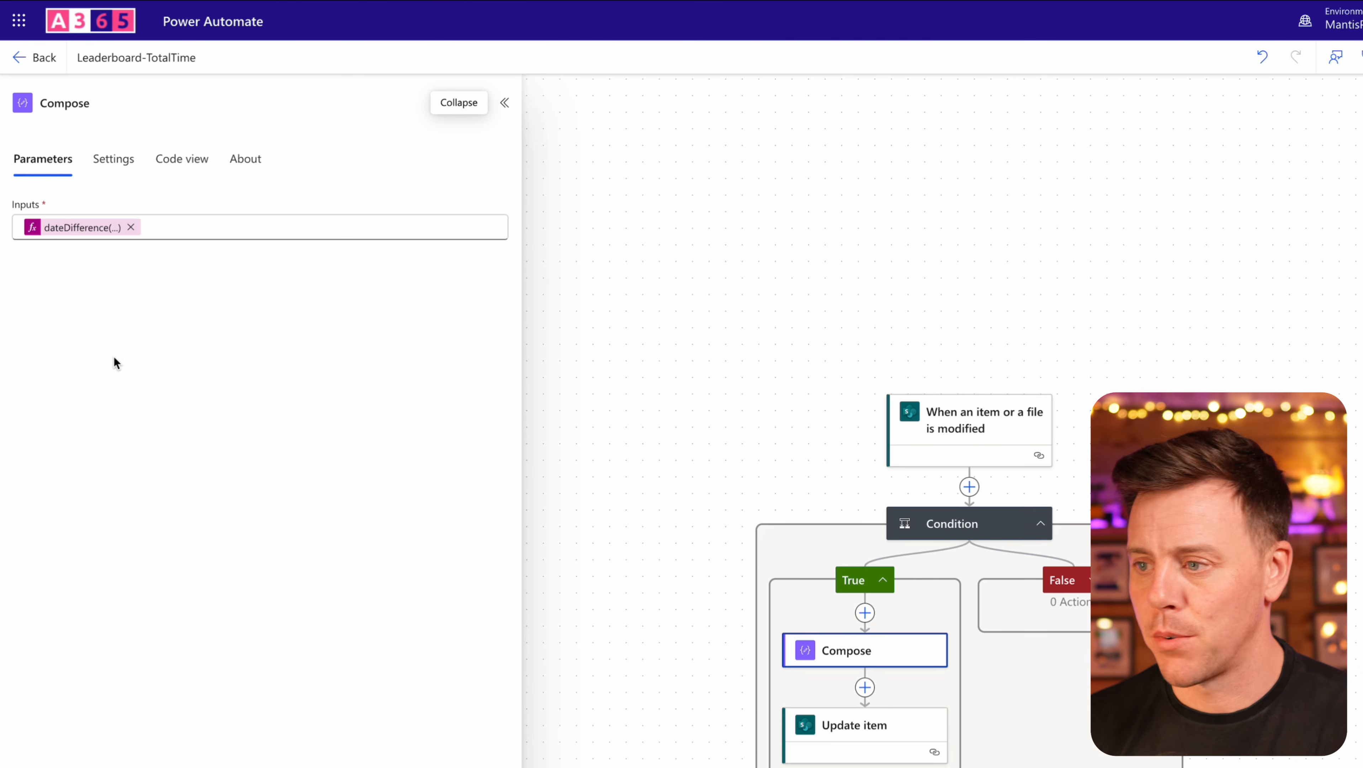
left_click(91, 228)
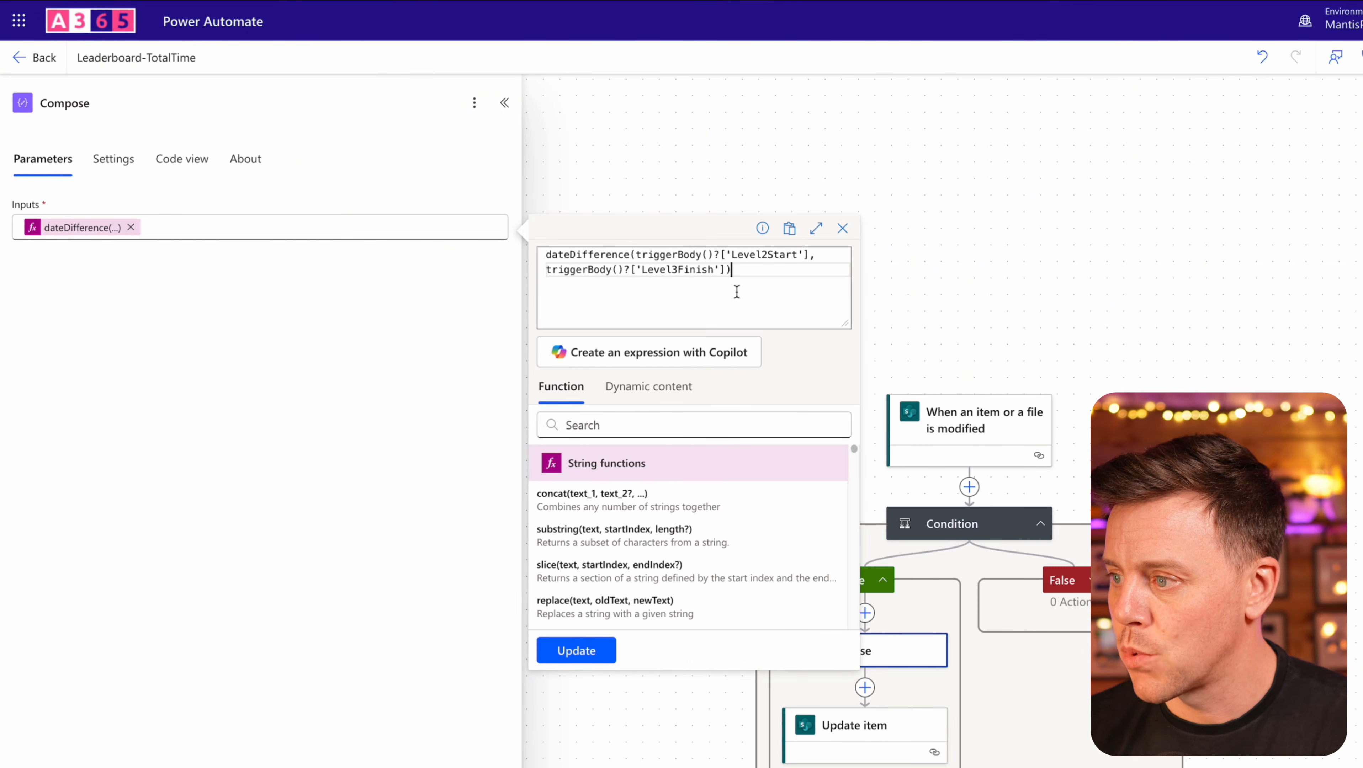
left_click(687, 293)
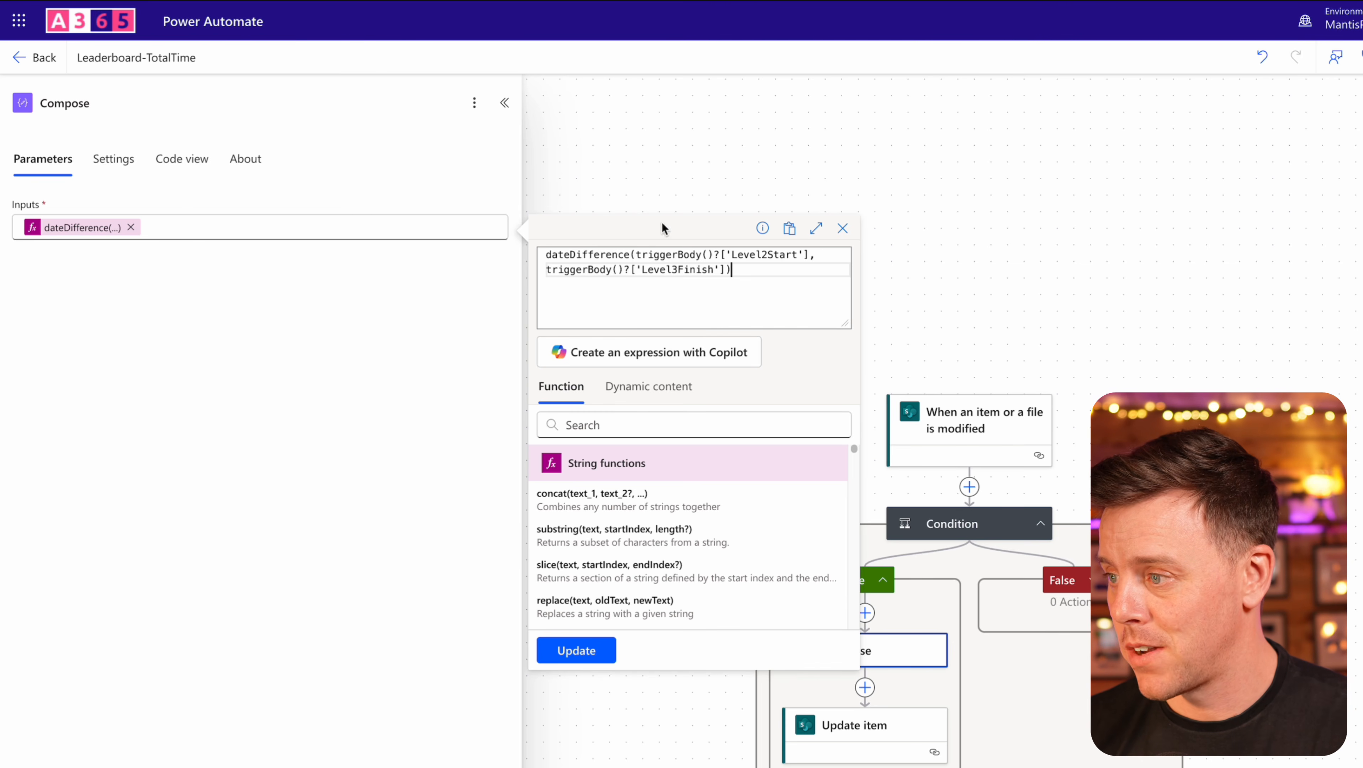
left_click(842, 229)
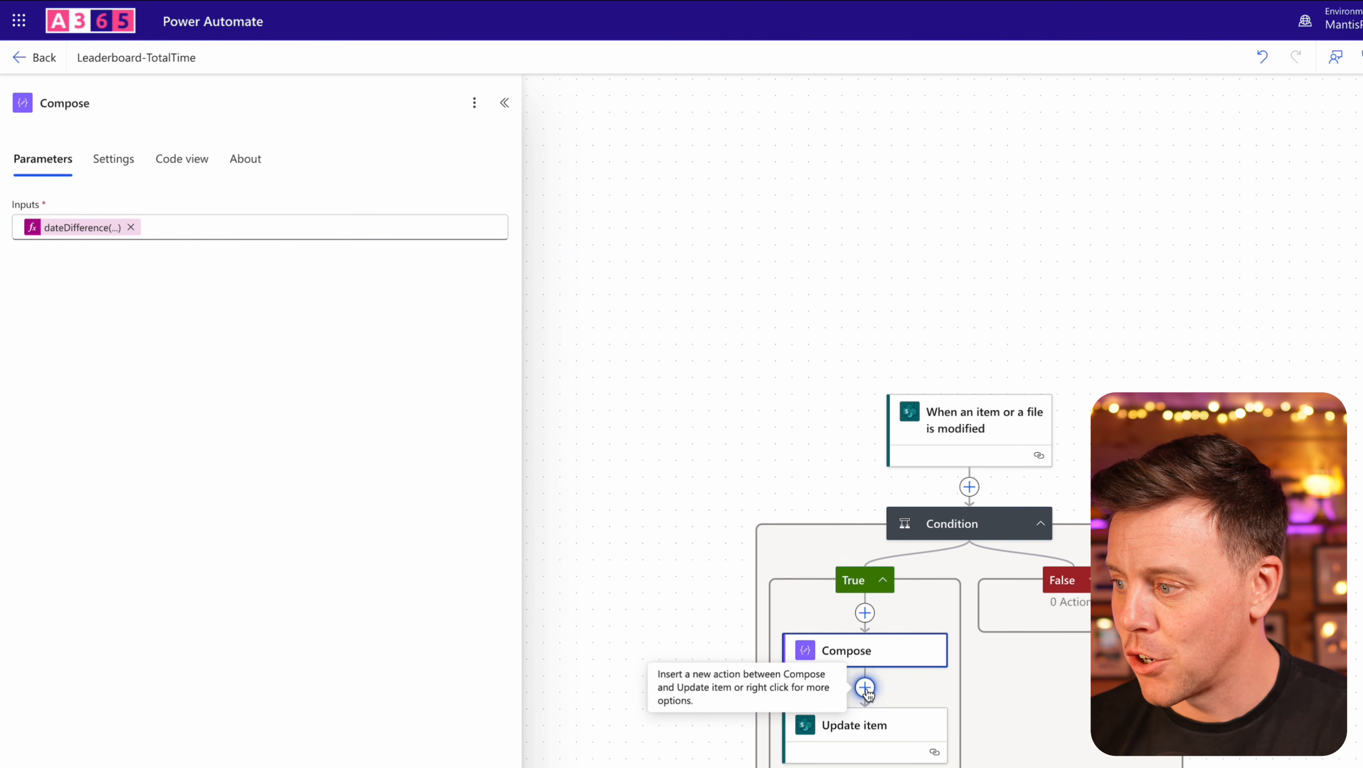
Insert a second Compose action between Compose and Update item, and start its input expression with the dateDifference function
left_click(866, 691)
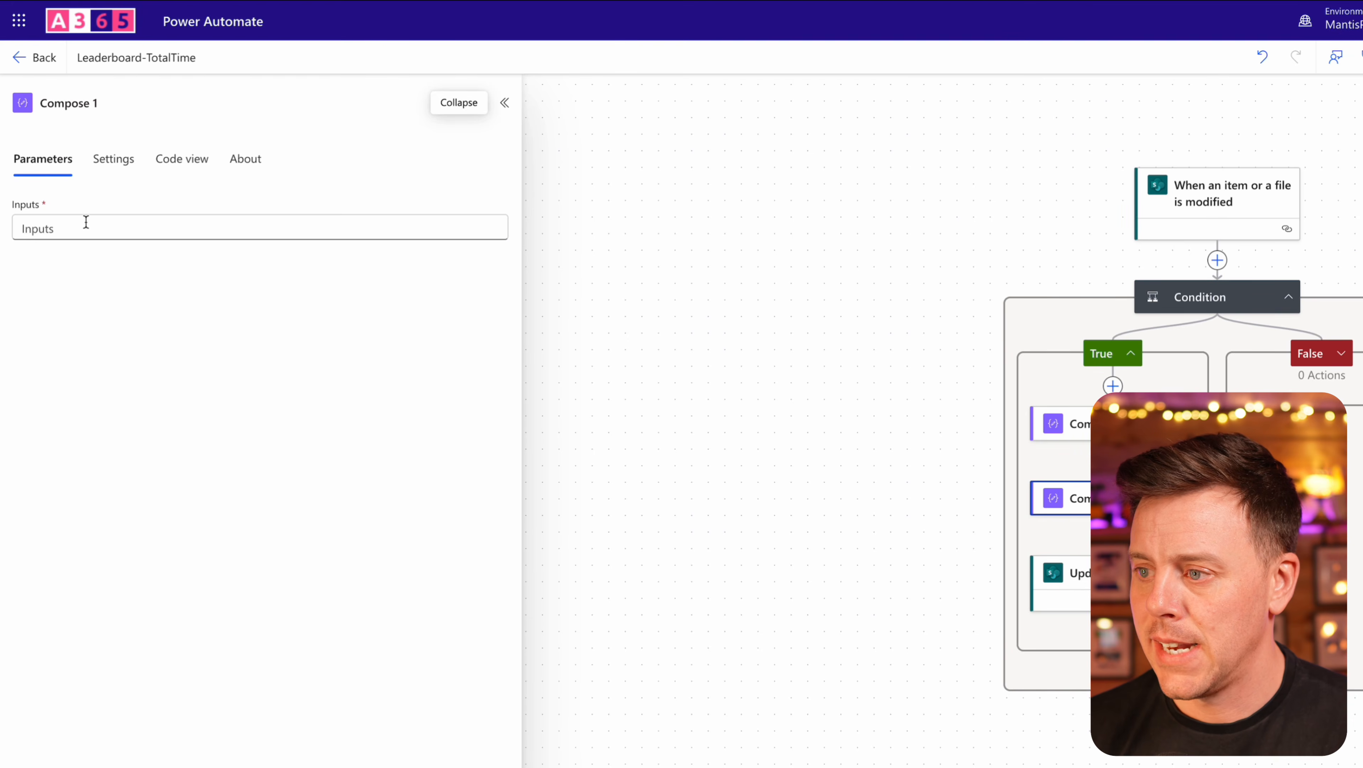
left_click(86, 225)
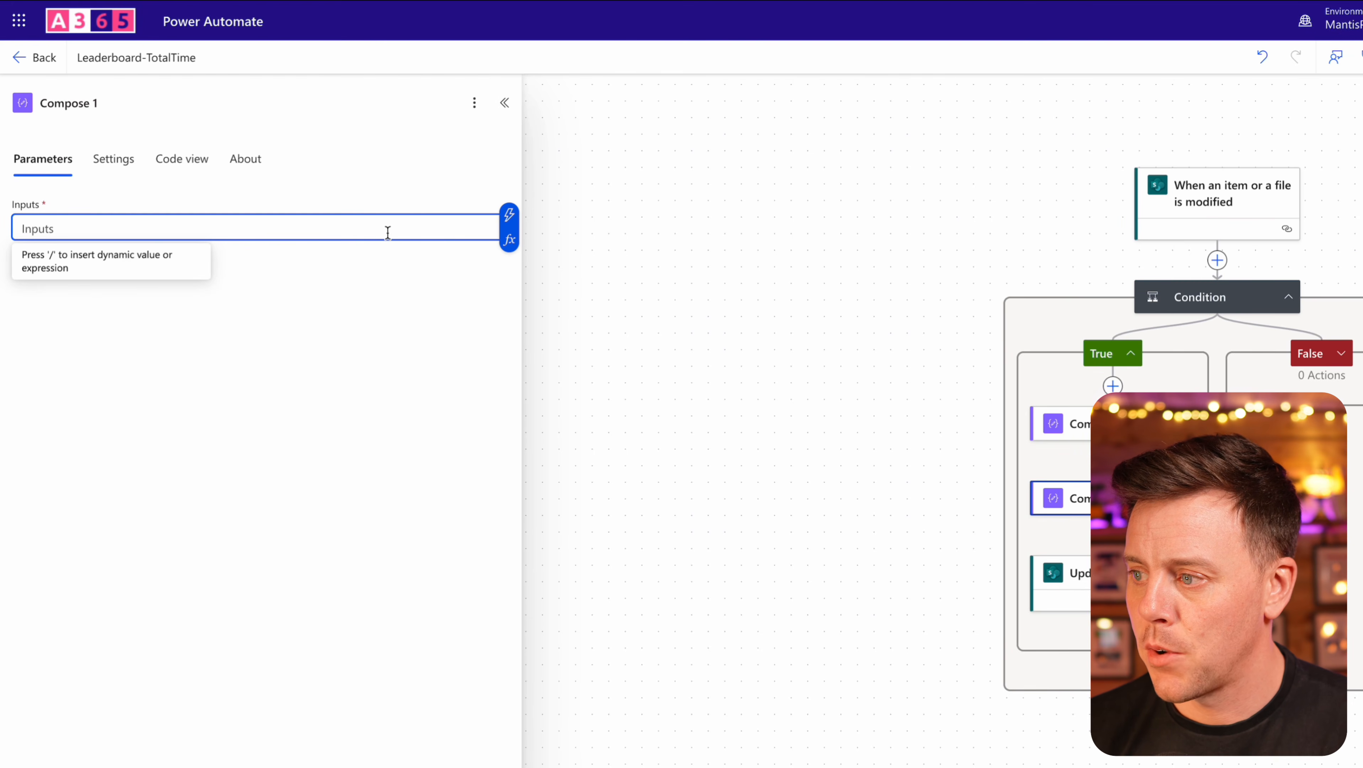
left_click(509, 242)
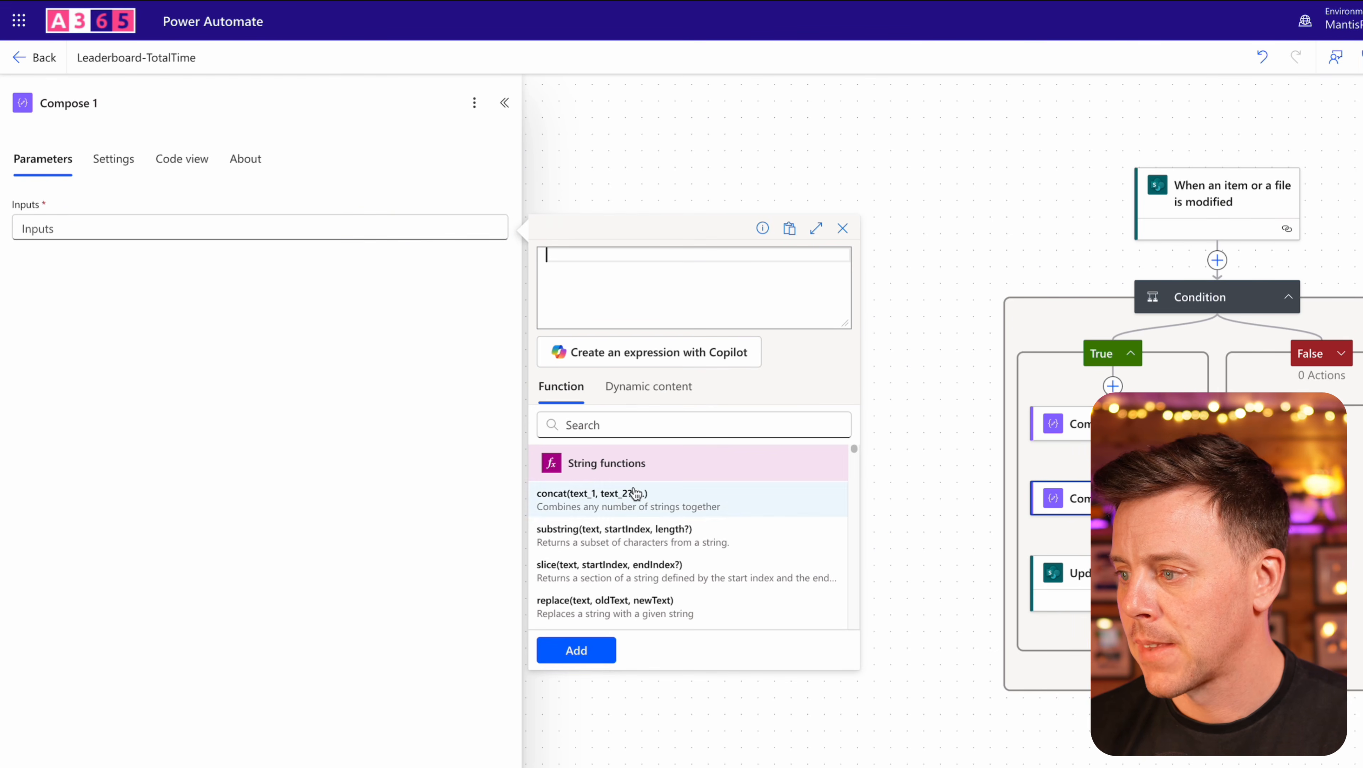
left_click(643, 425)
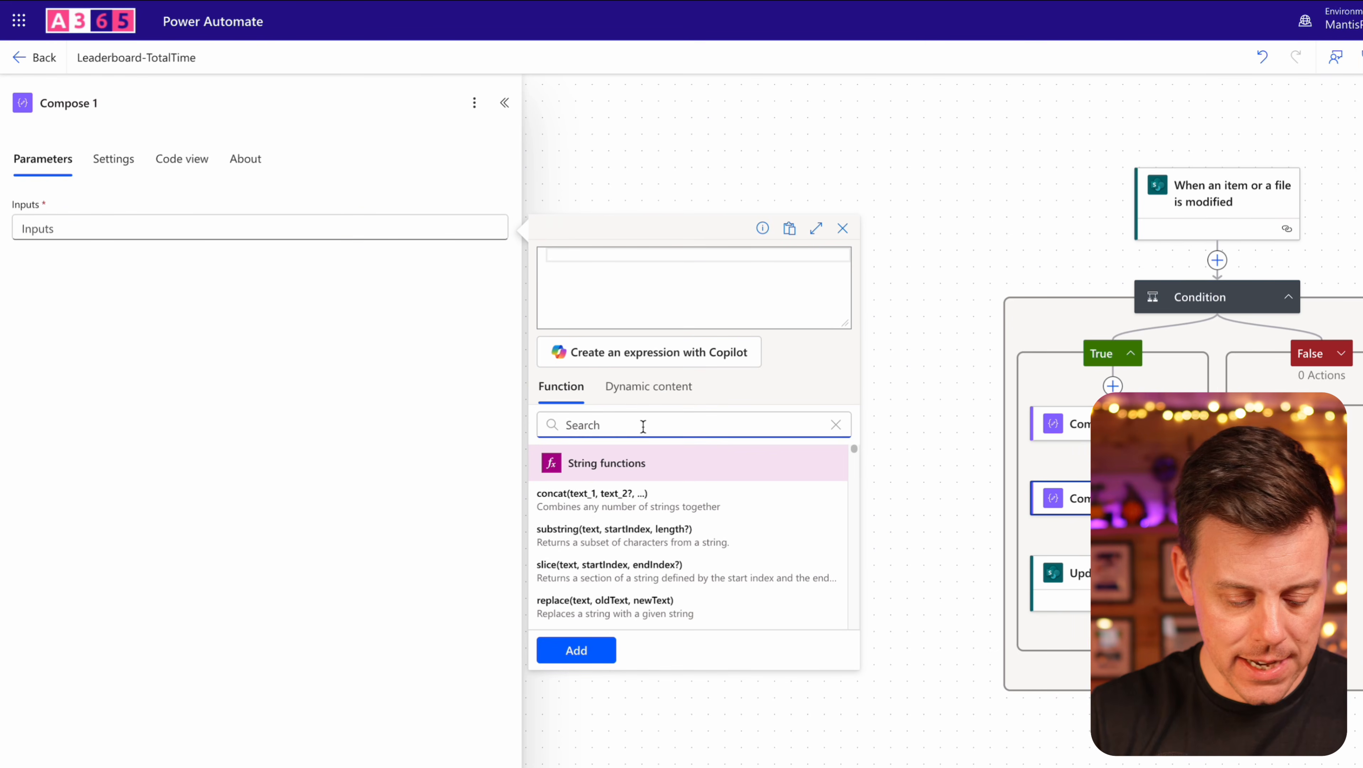
type("datediff")
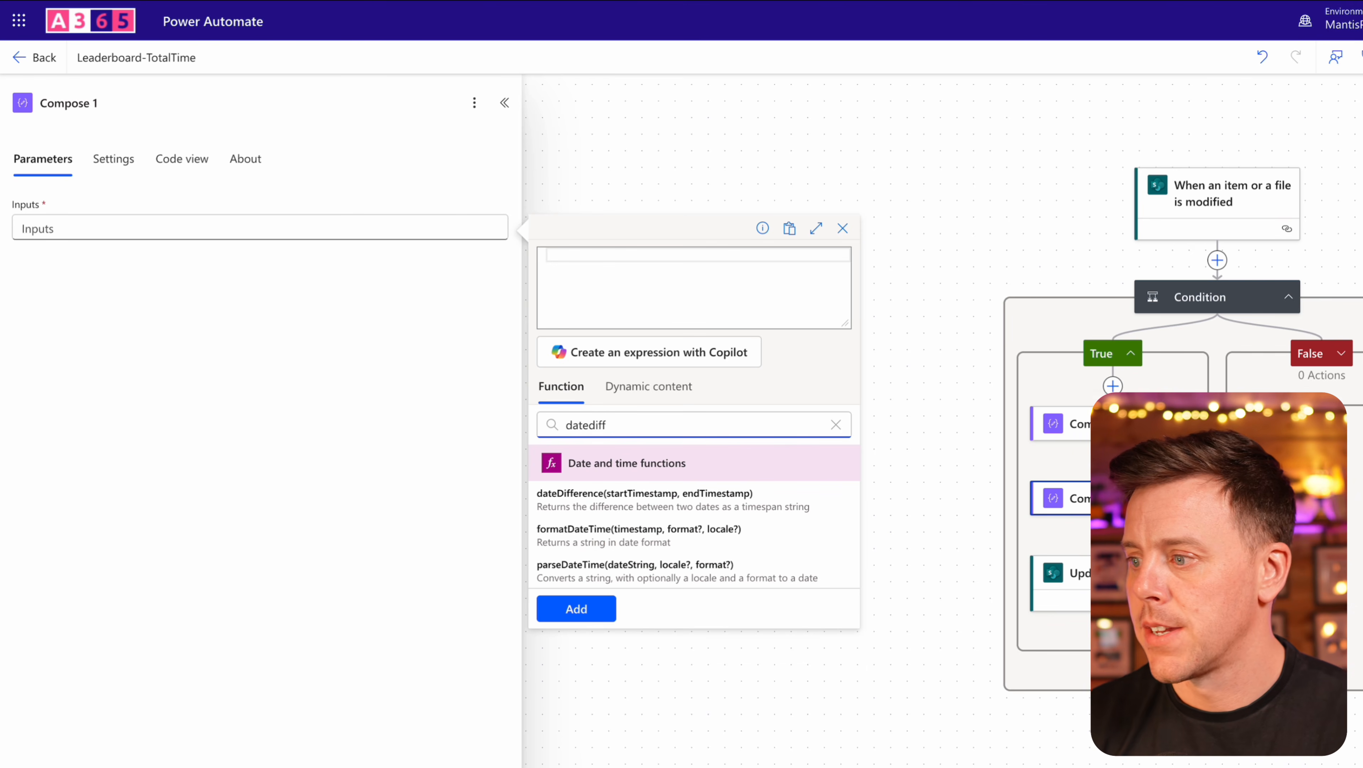
left_click(594, 505)
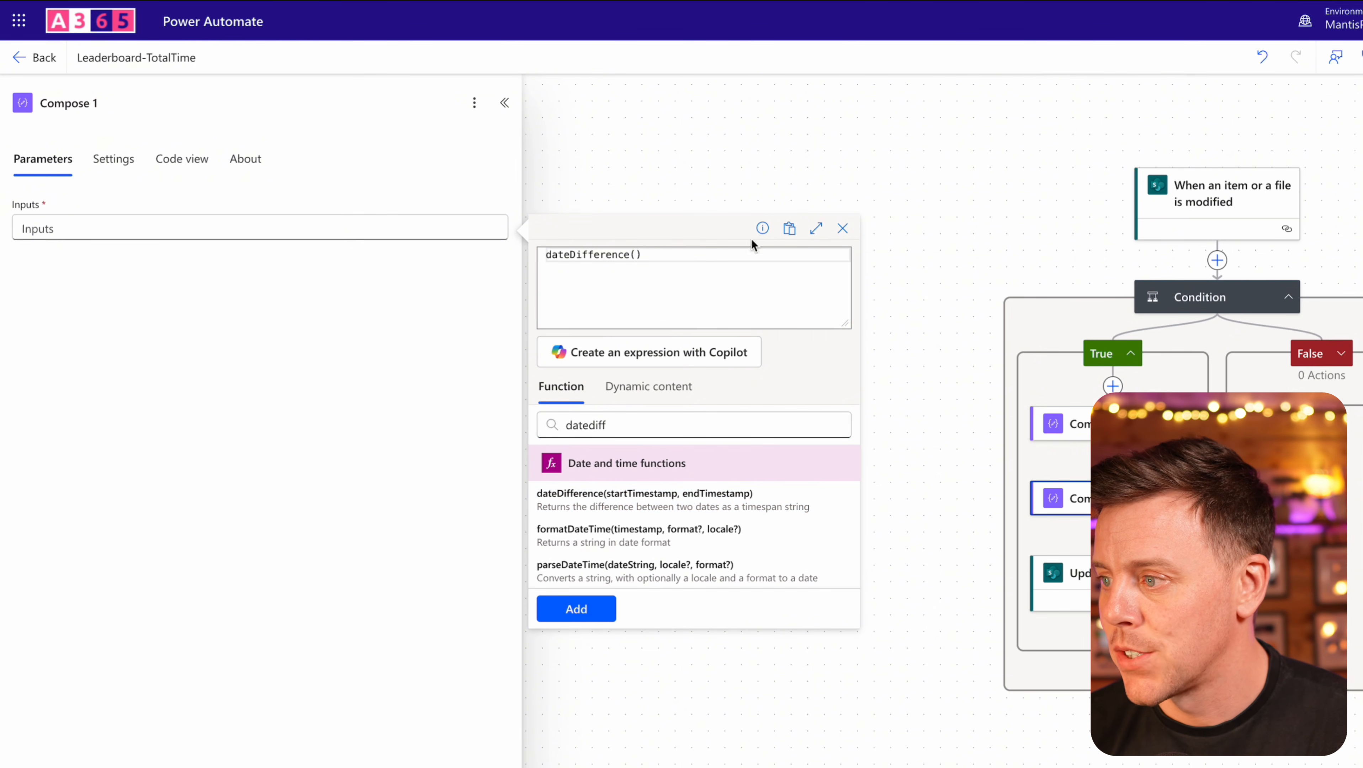
Complete the dateDifference expression with the trigger's Level2Start and Level3Finish as start and end timestamps, and add it to the new Compose action's inputs
left_click(678, 397)
left_click(606, 424)
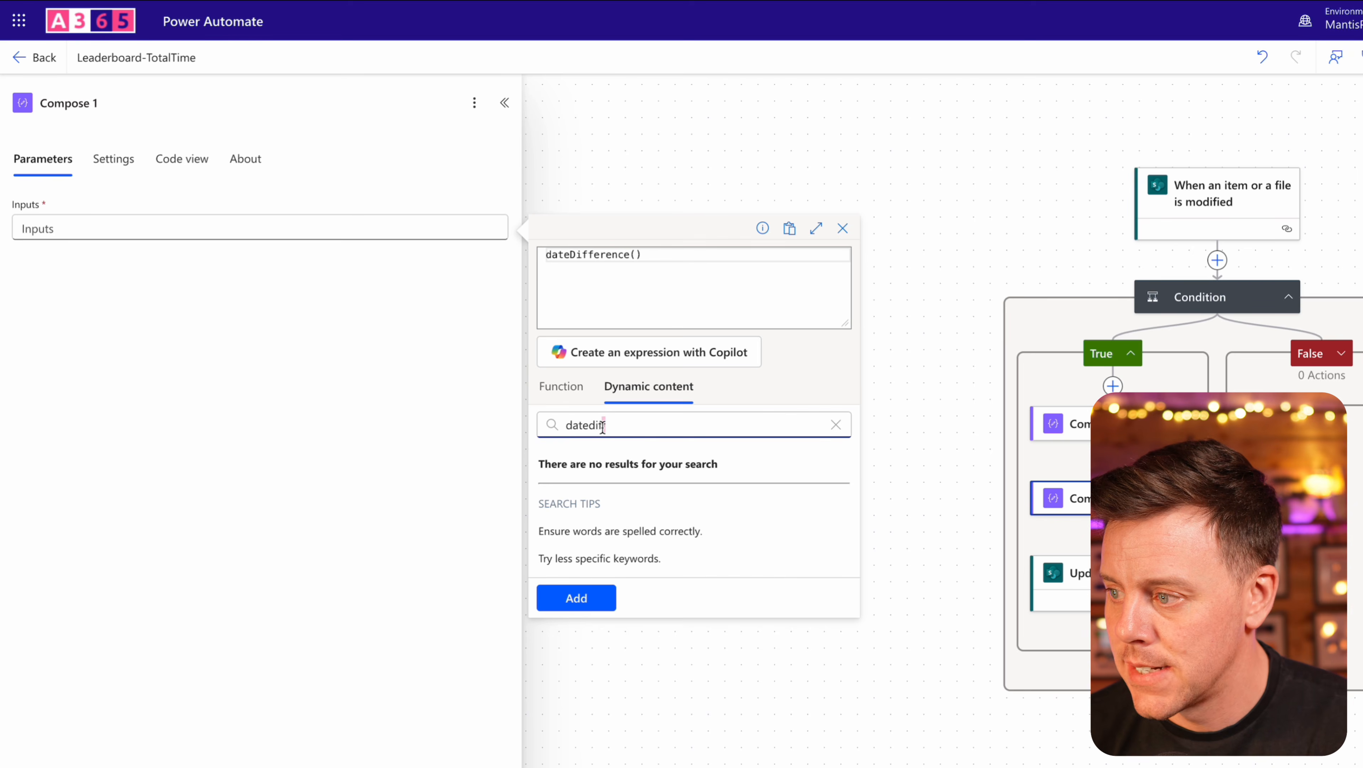
left_click_drag(606, 425, 563, 425)
key("BackSpace")
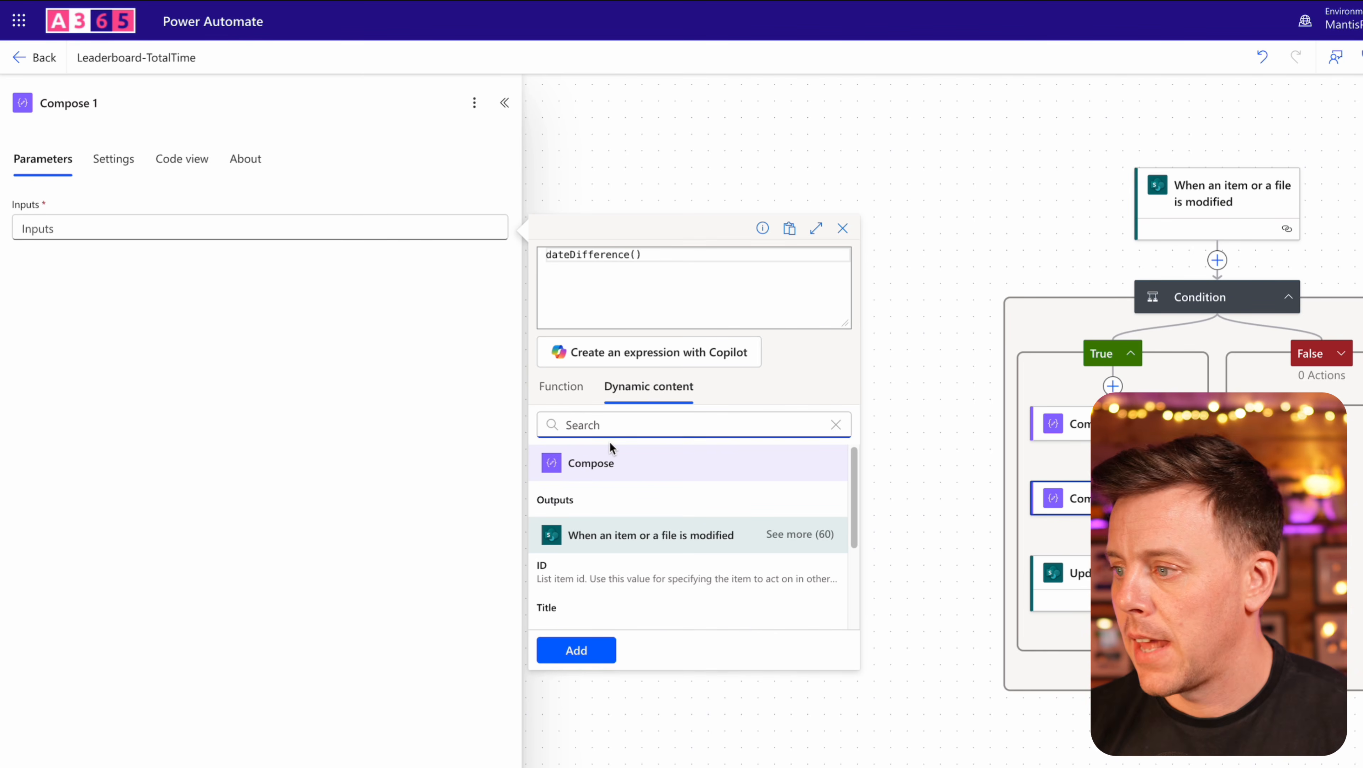
type("level")
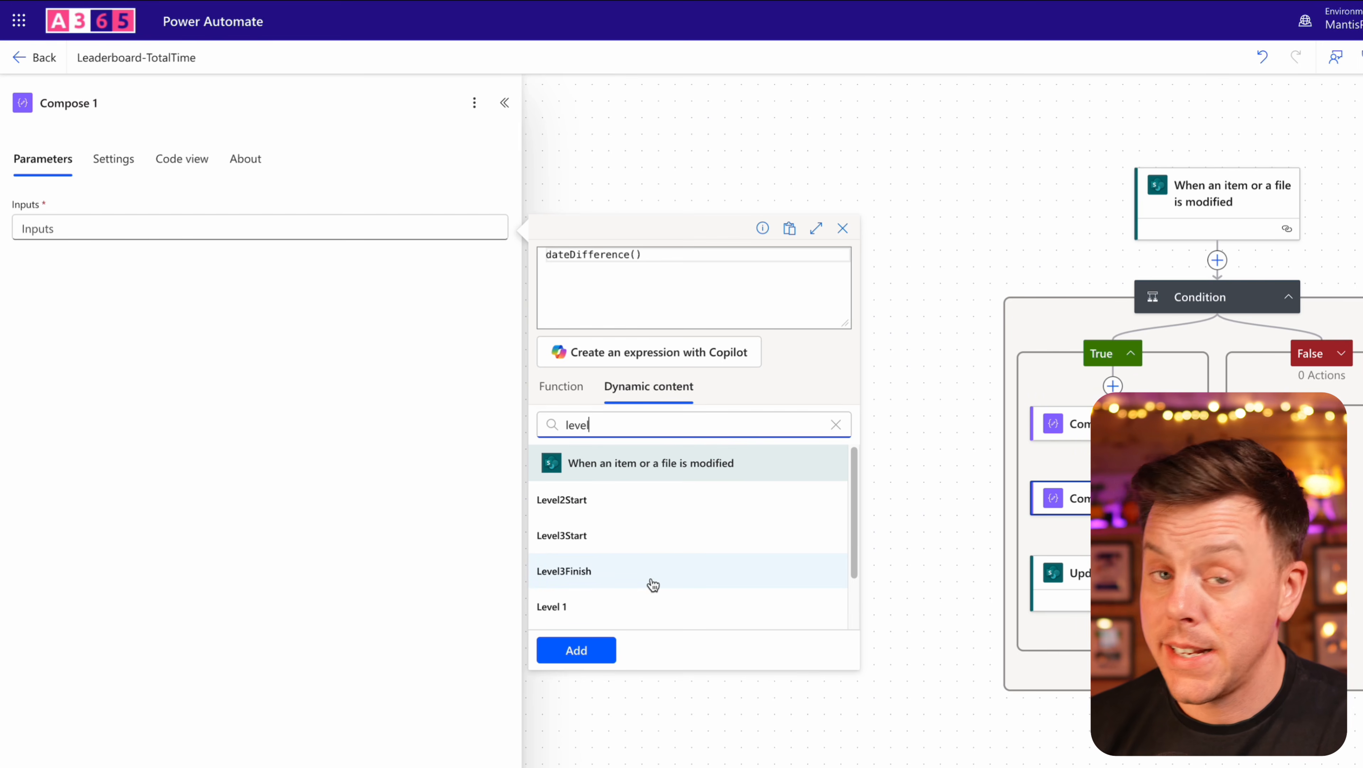
left_click(579, 510)
type(",")
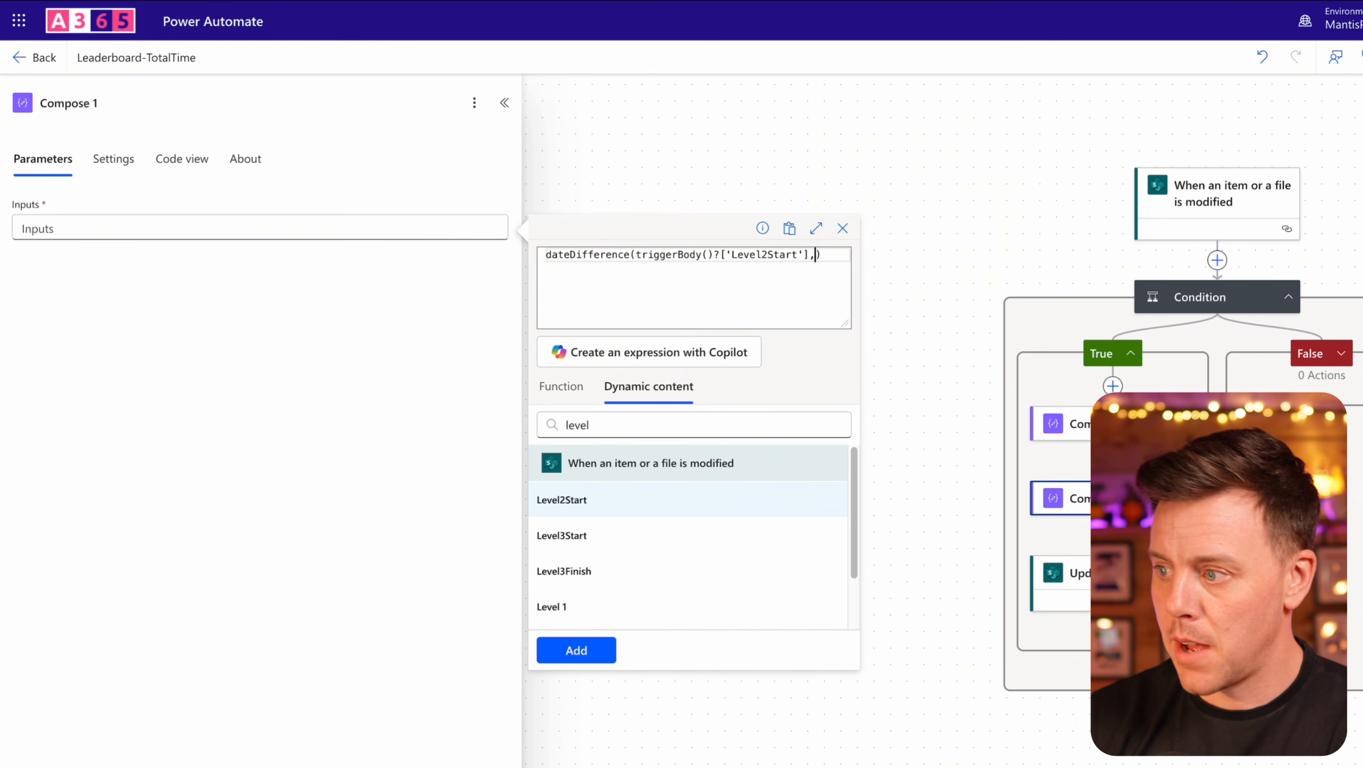
left_click(563, 570)
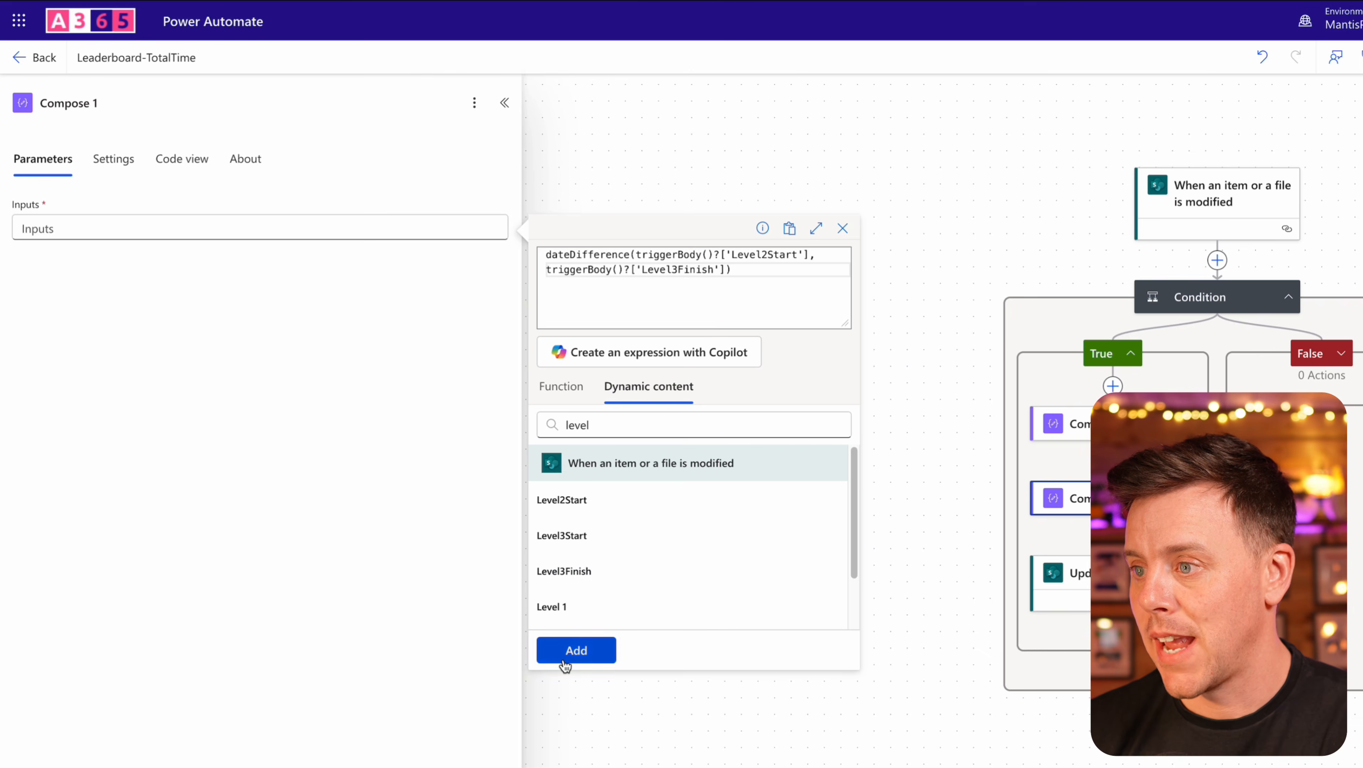
left_click(575, 651)
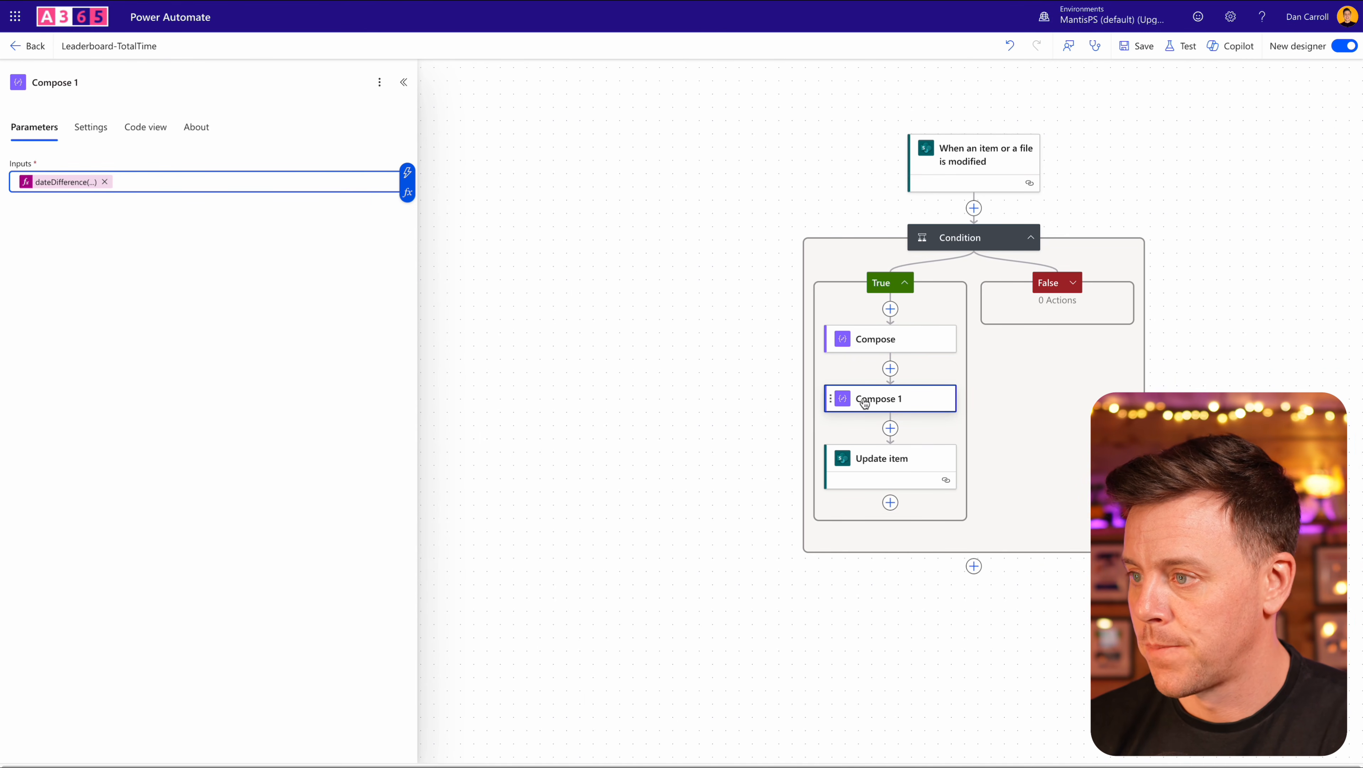
Delete the Compose 1 action from the condition's True branch
left_click(379, 89)
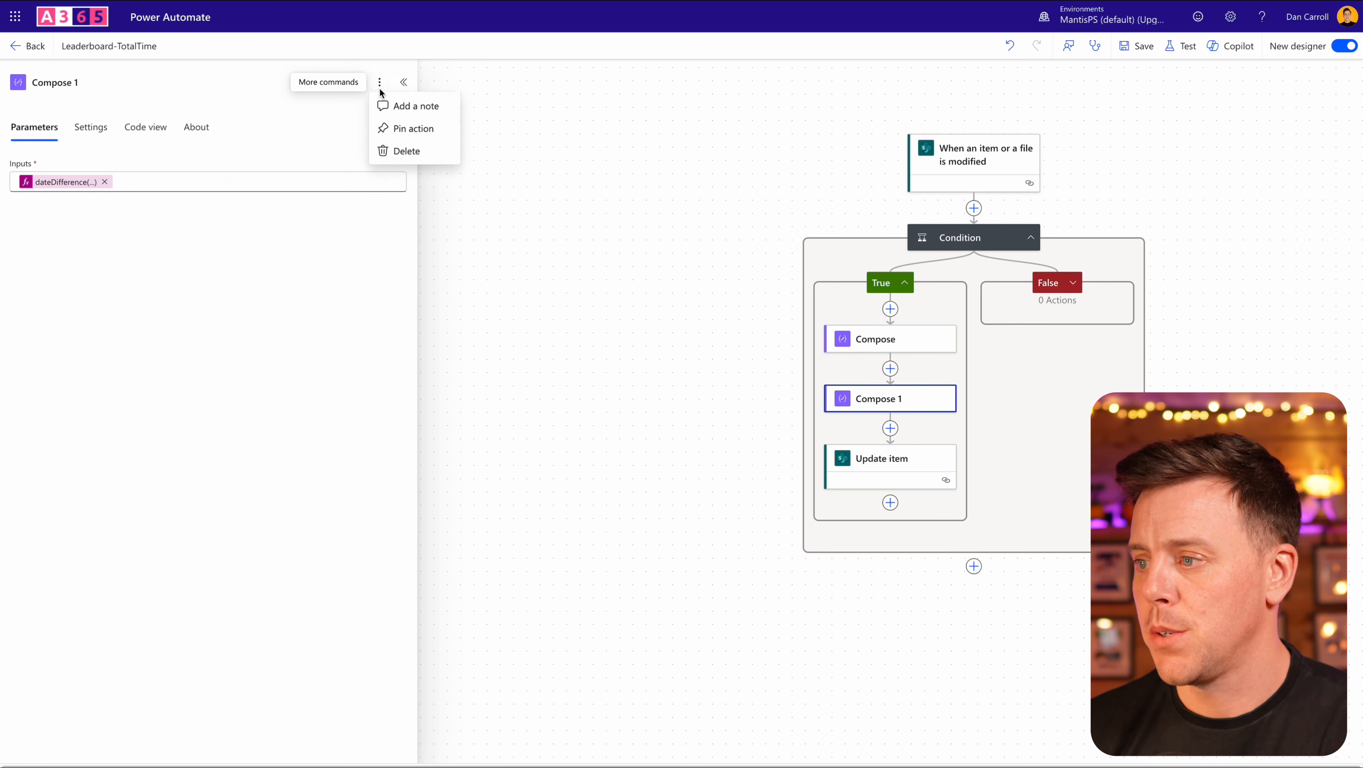
left_click(383, 152)
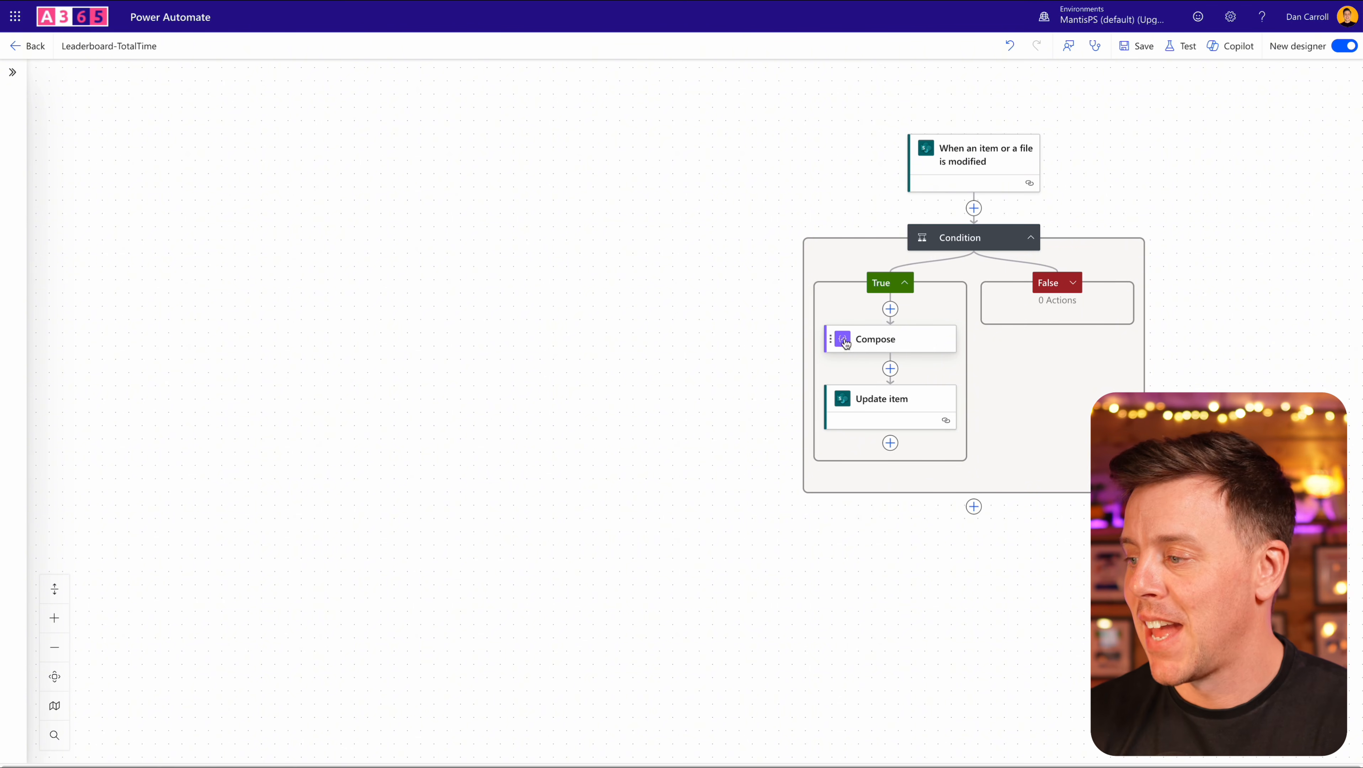
Review the Update item action's TotalTime value and the dynamic content available for it, leaving the field as it is
left_click(861, 403)
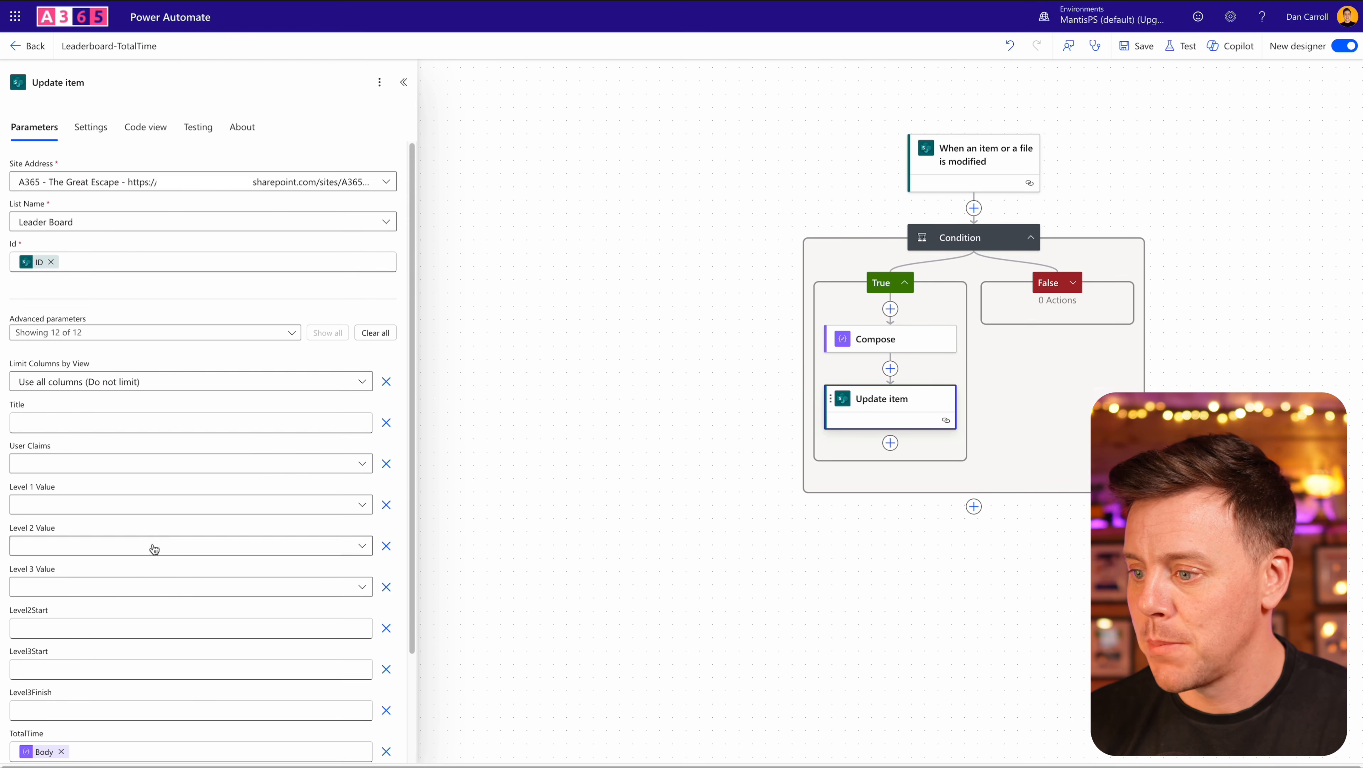
scroll(150, 549, "down", 3)
left_click(91, 623)
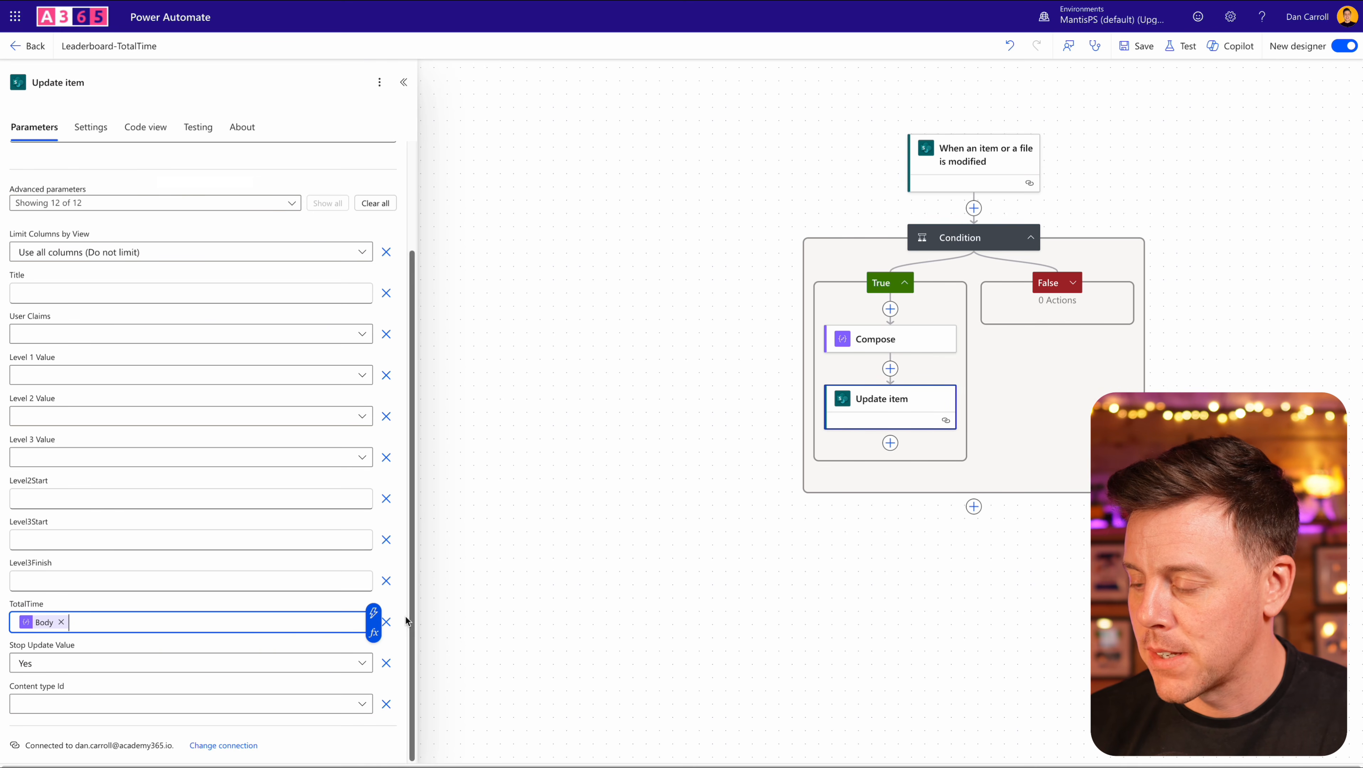
left_click(371, 613)
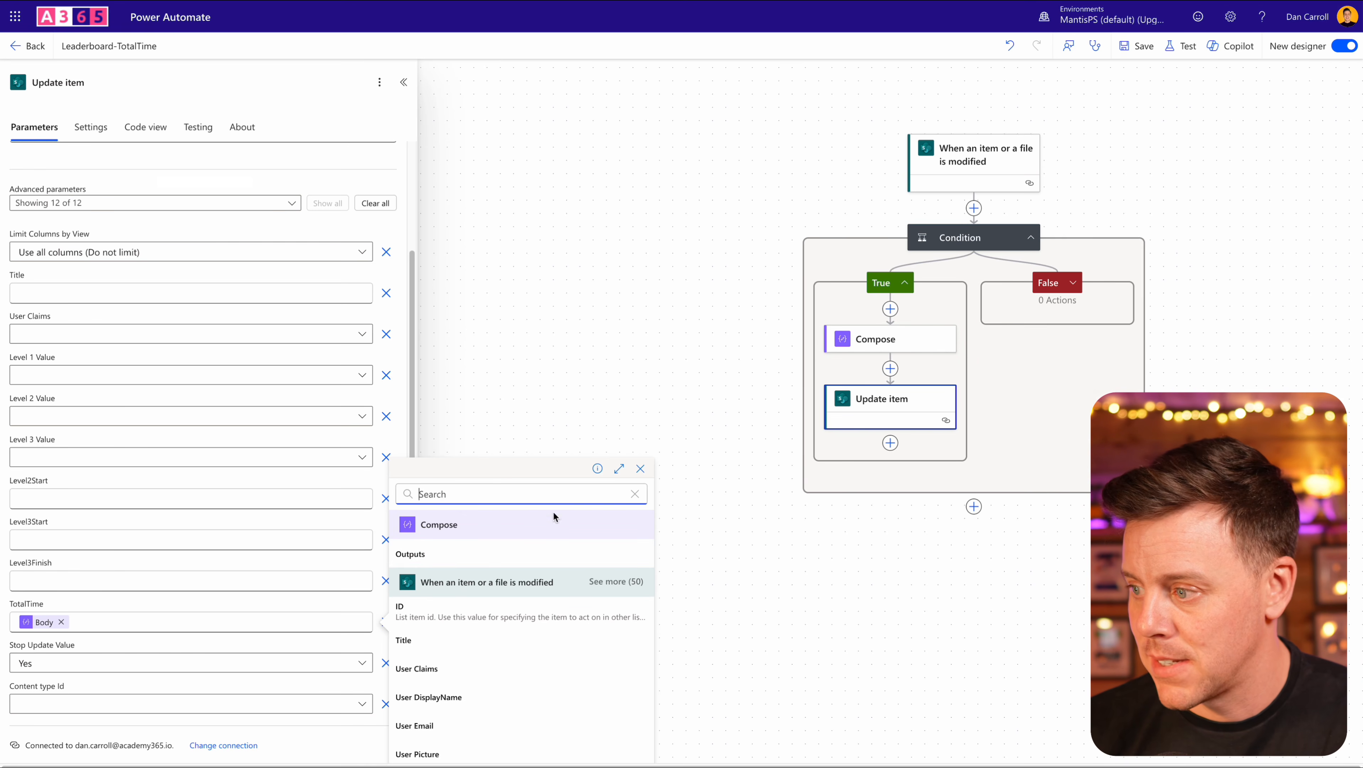
left_click(640, 469)
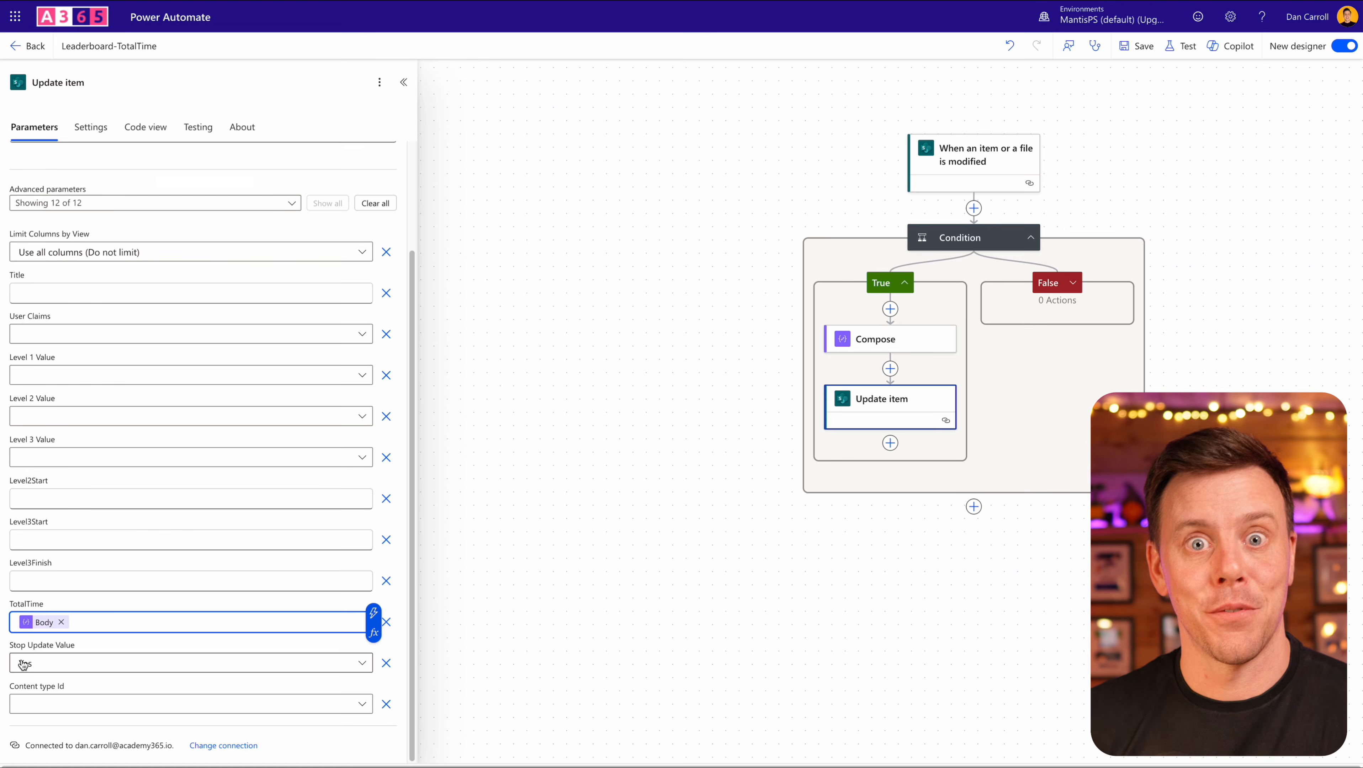
left_click(436, 351)
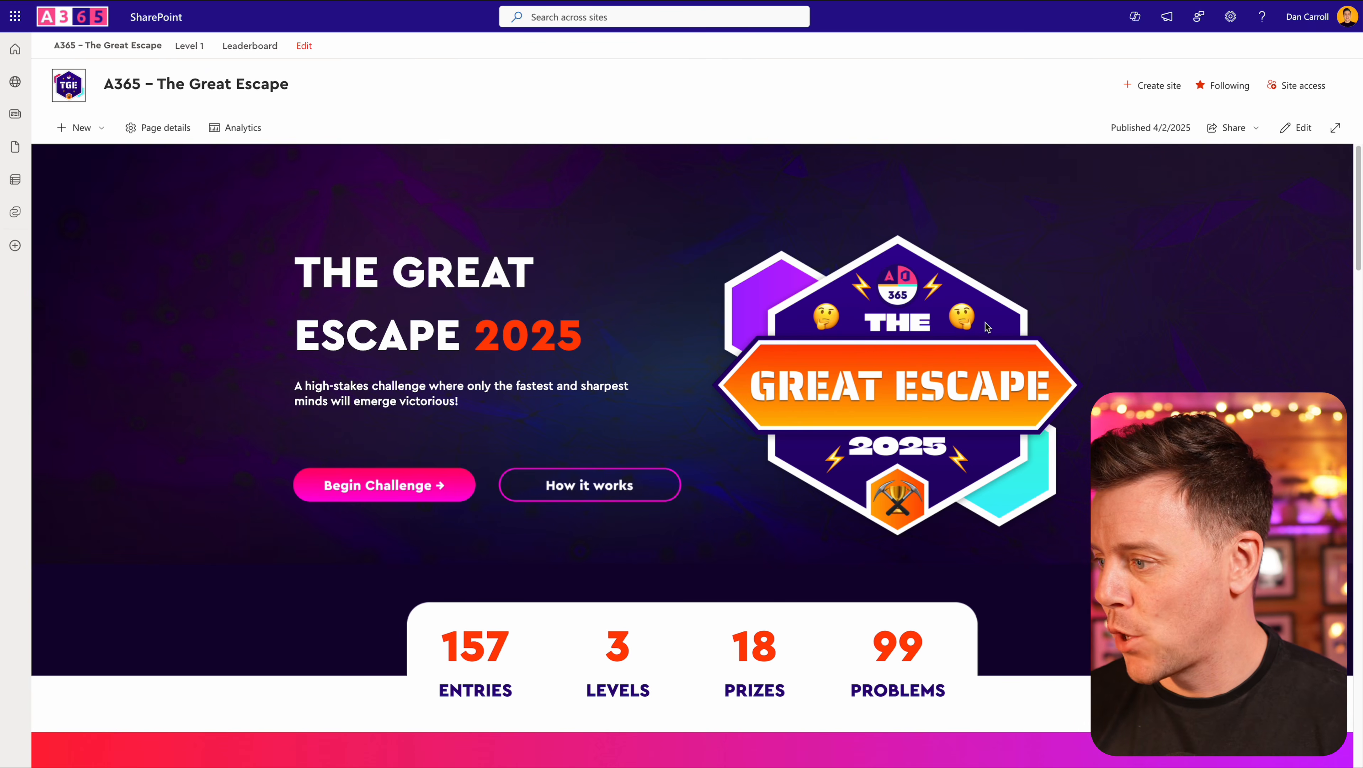
Examine the Great Escape SharePoint home page, from the hero banner and How It Works section through the three level sections
scroll(981, 330, "down", 1)
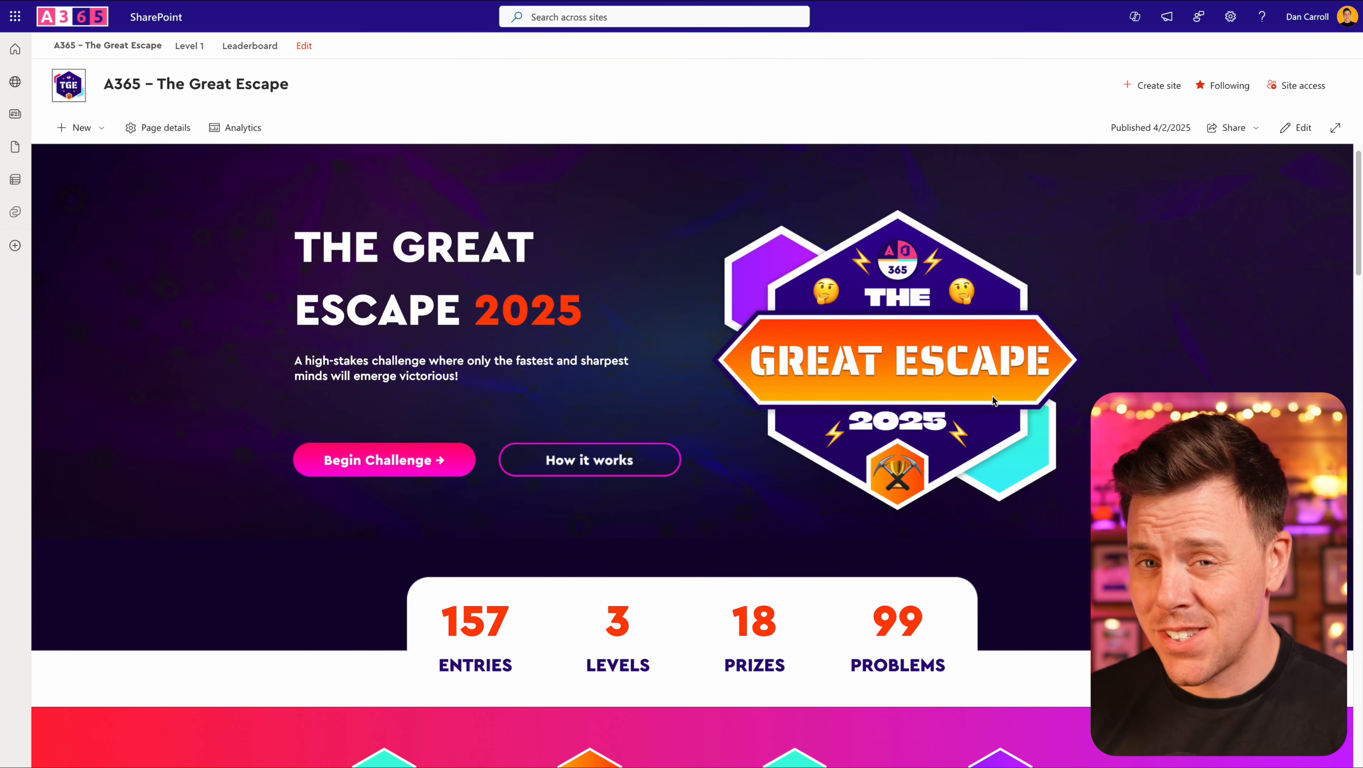
scroll(781, 456, "down", 3)
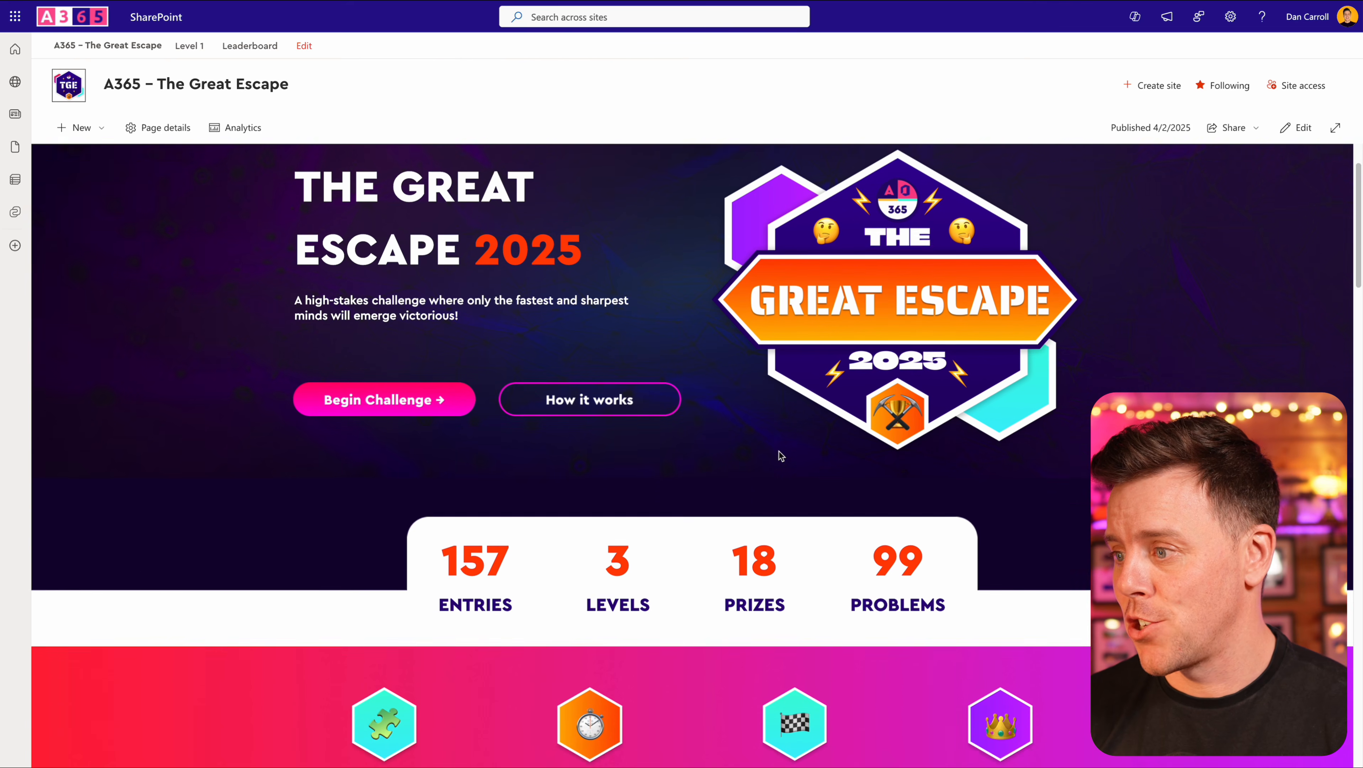
scroll(781, 456, "down", 5)
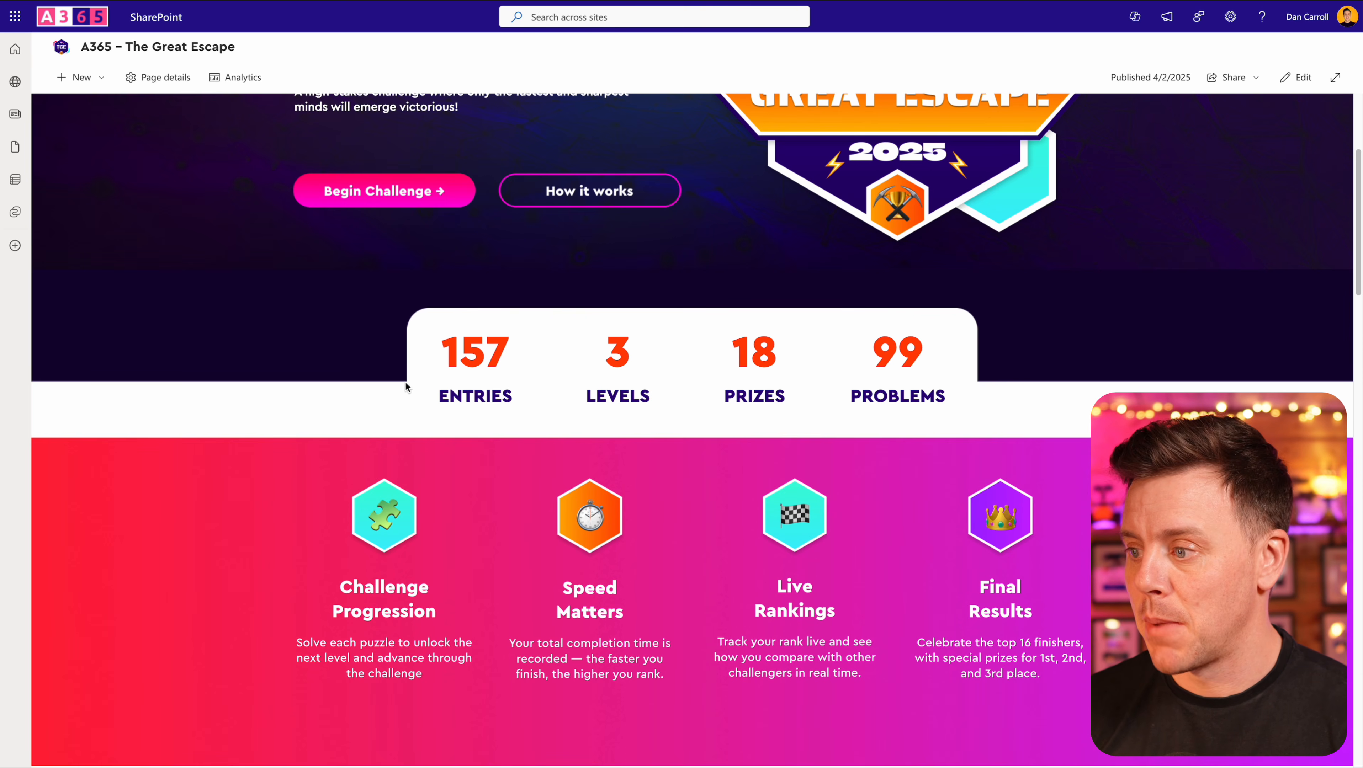
scroll(593, 549, "down", 5)
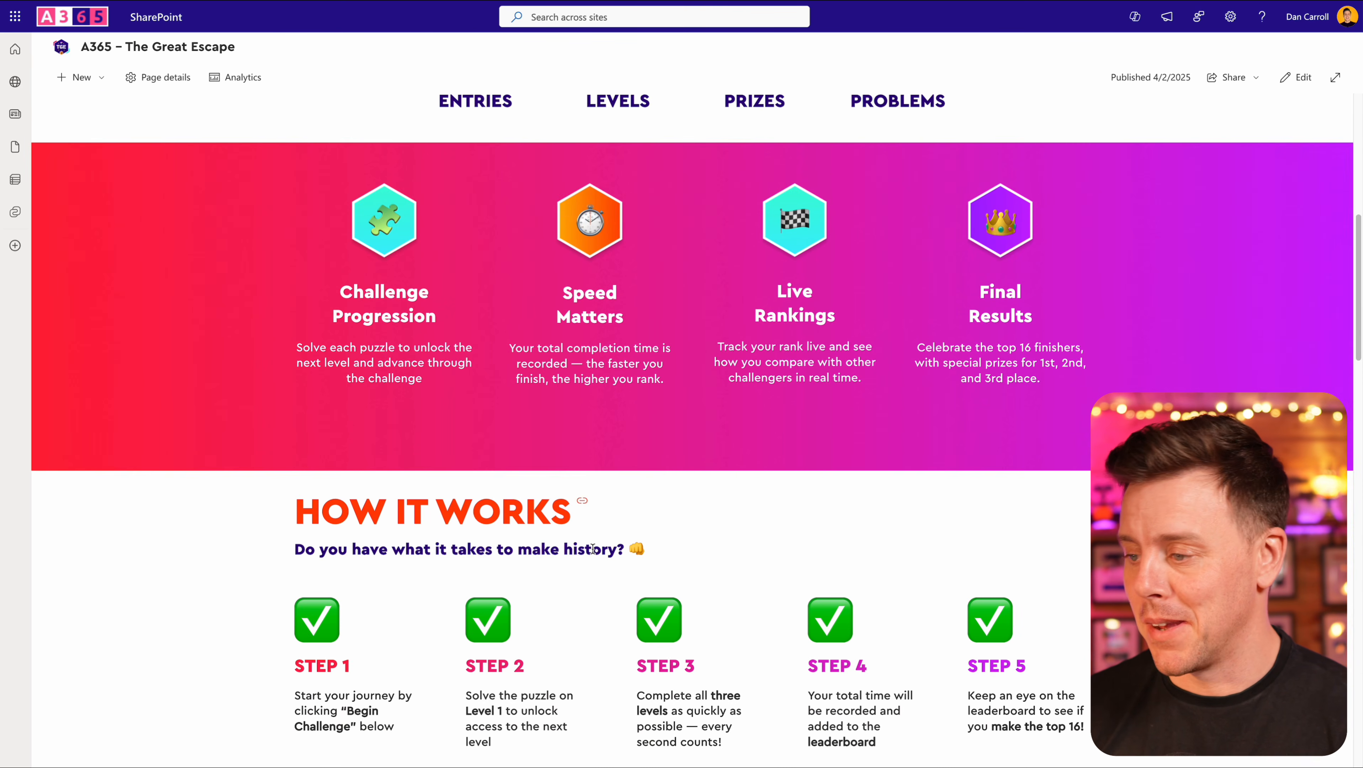
scroll(593, 549, "down", 5)
scroll(554, 457, "down", 4)
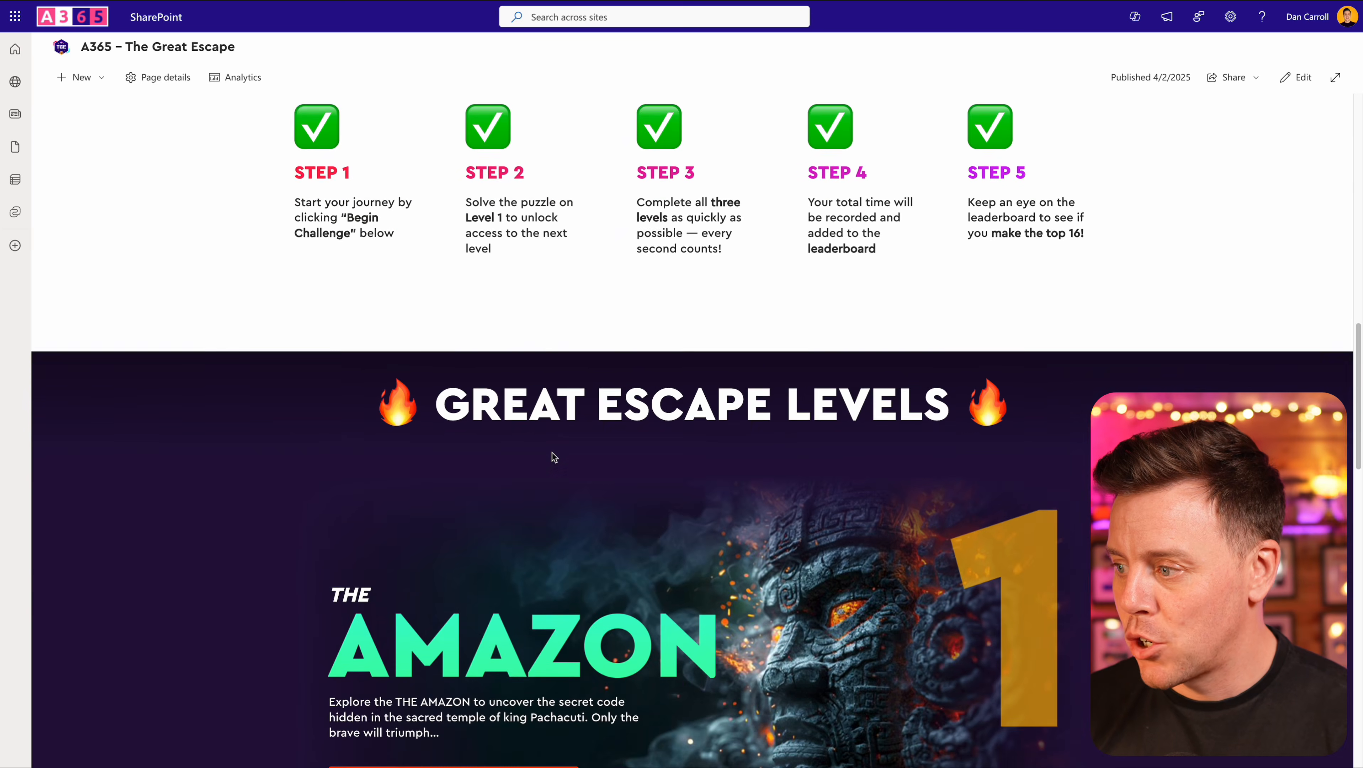
scroll(554, 457, "down", 2)
scroll(573, 415, "down", 3)
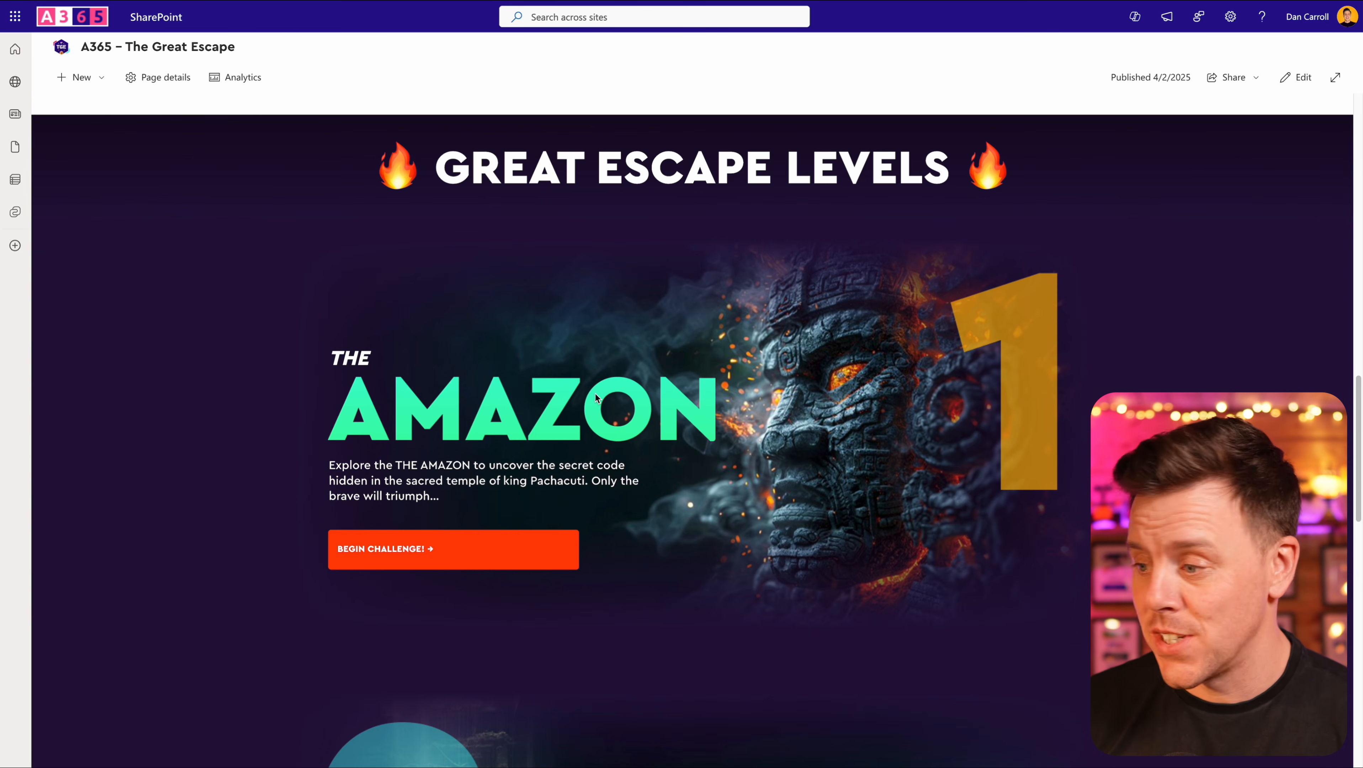
scroll(595, 397, "down", 3)
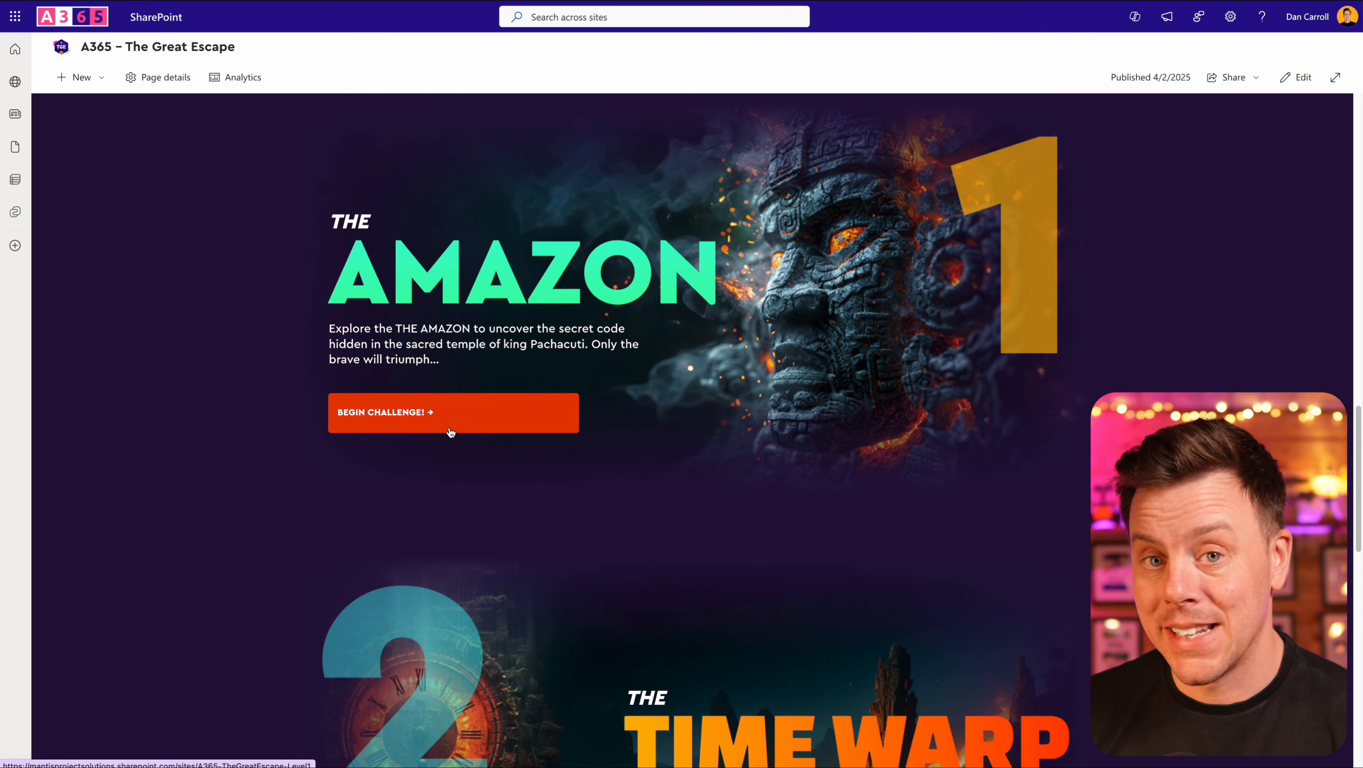
scroll(454, 459, "down", 8)
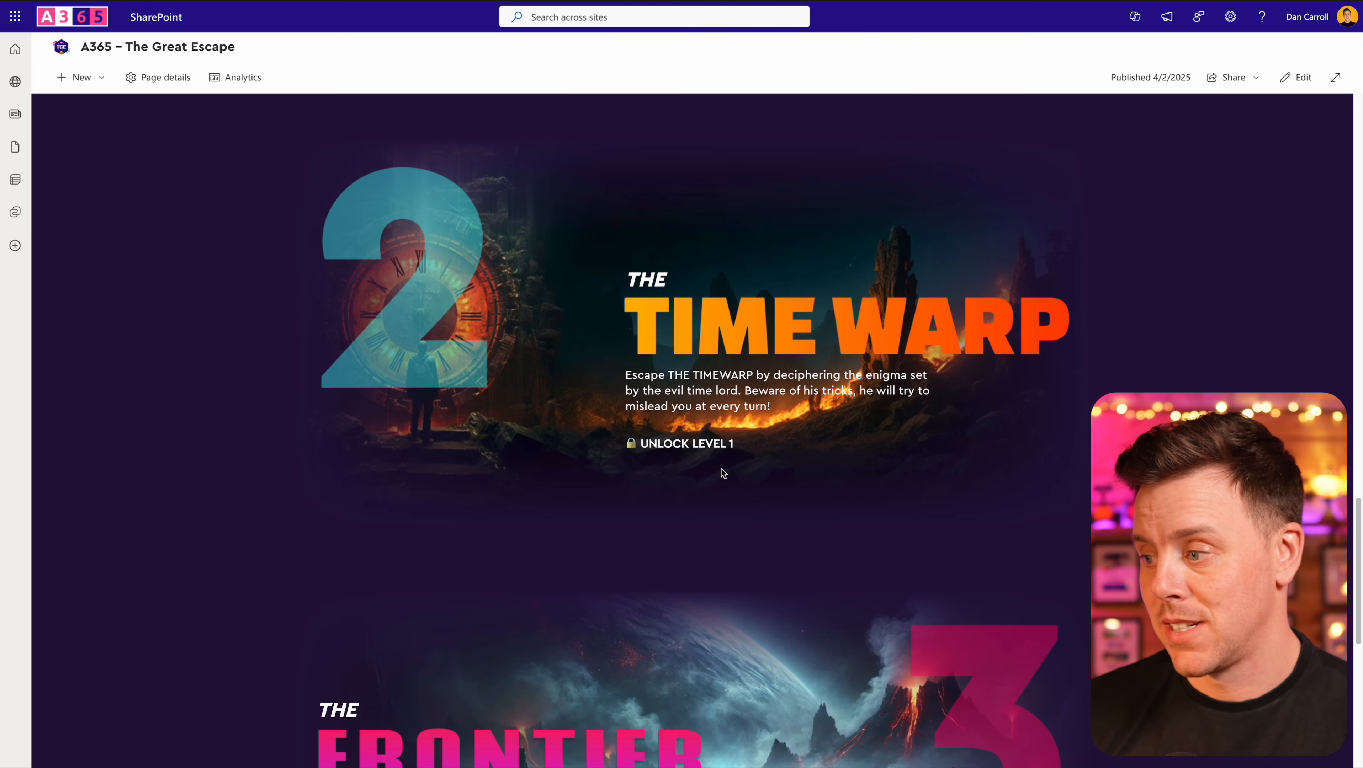
scroll(723, 473, "down", 5)
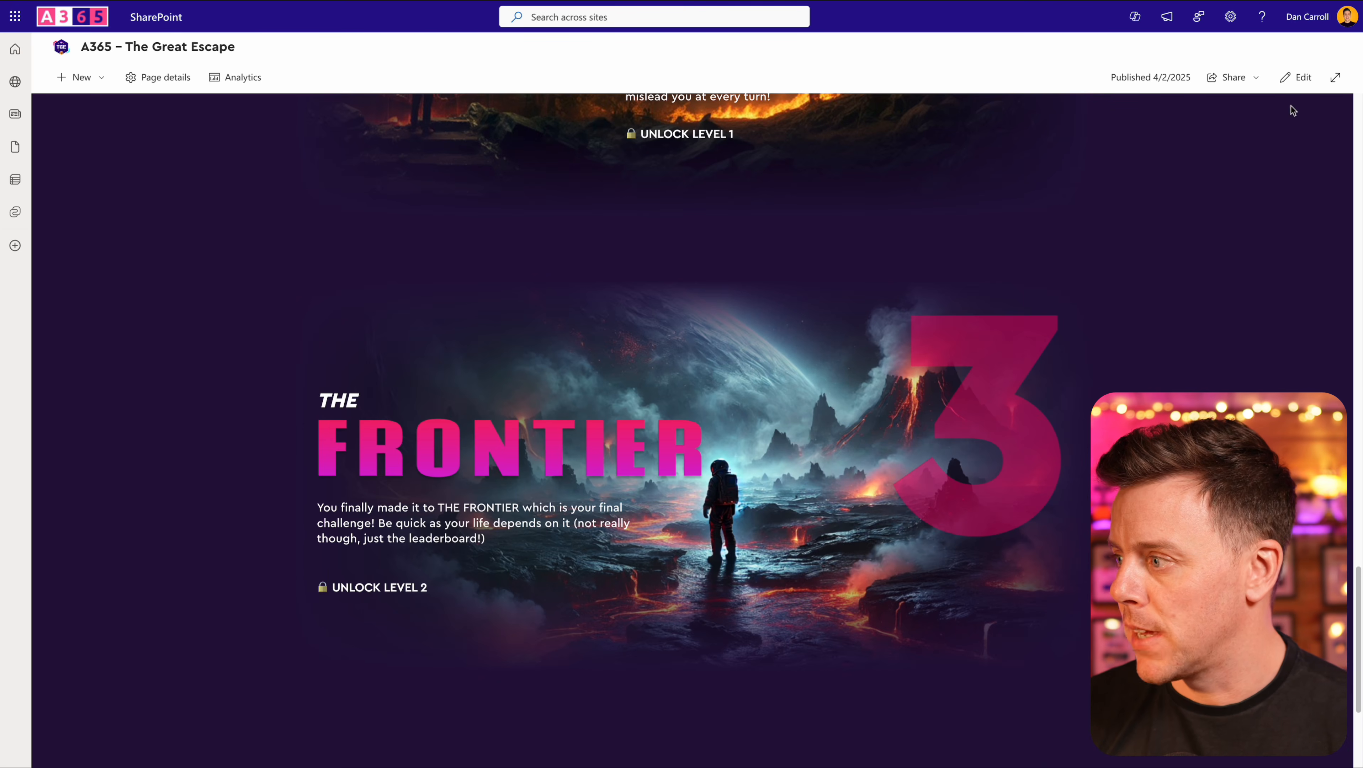
Put the home page in edit mode and move the TIME WARP quick links off the UNLOCK LEVEL 1 text to below the large 2
left_click(1304, 81)
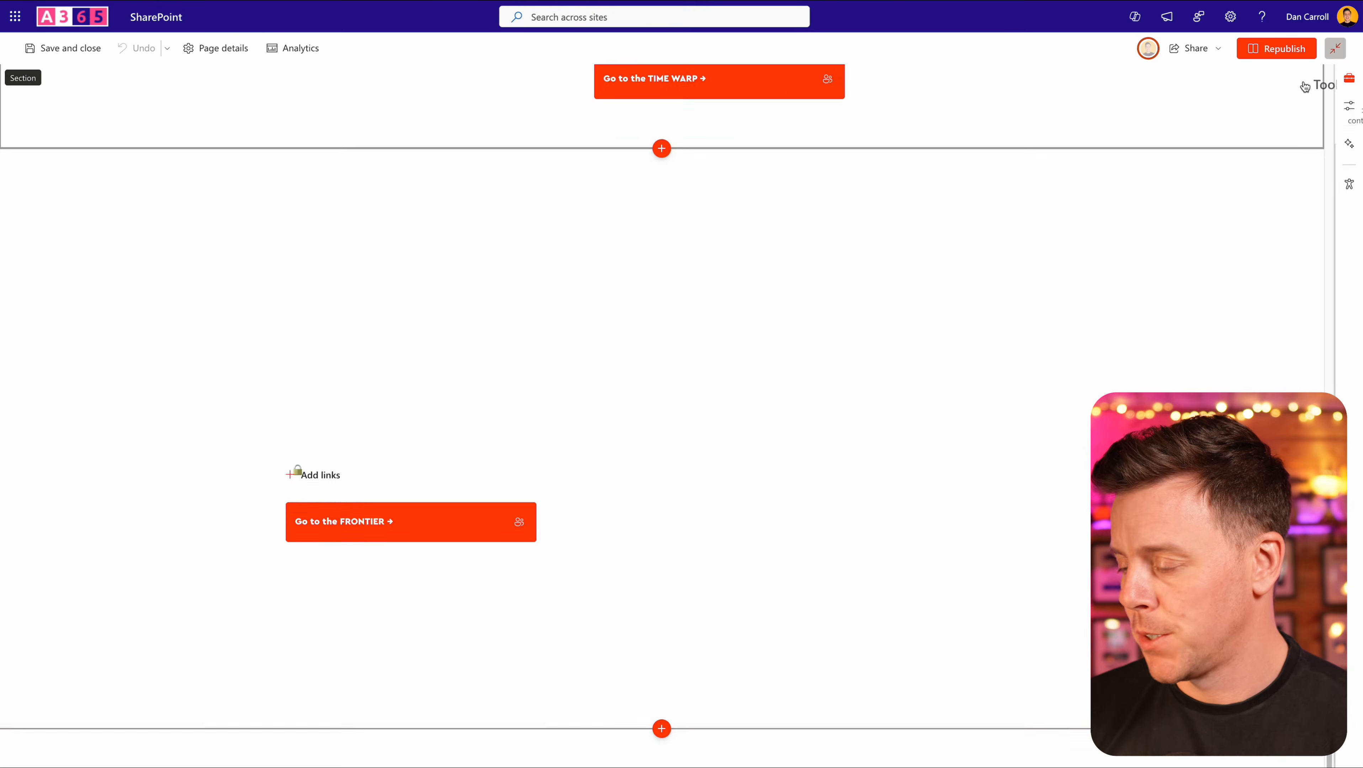
scroll(516, 532, "down", 4)
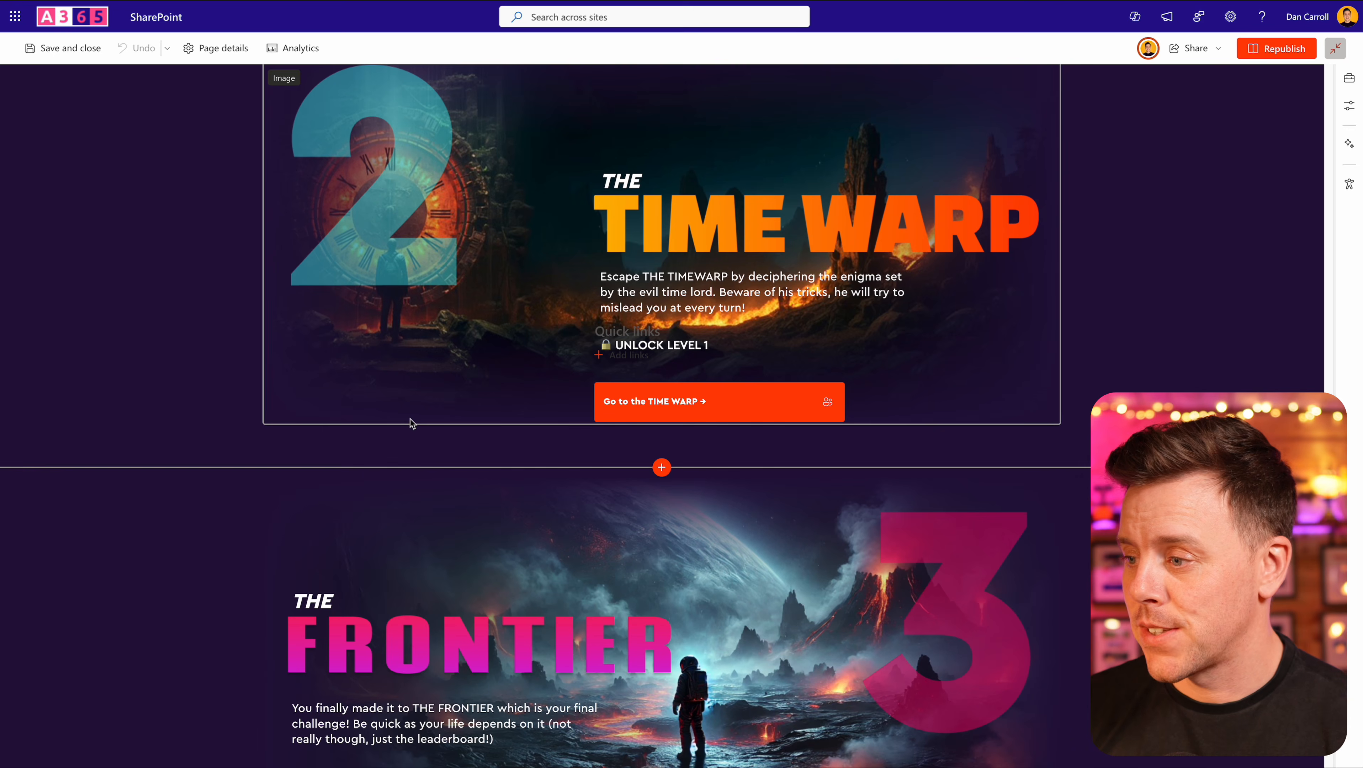
left_click(697, 355)
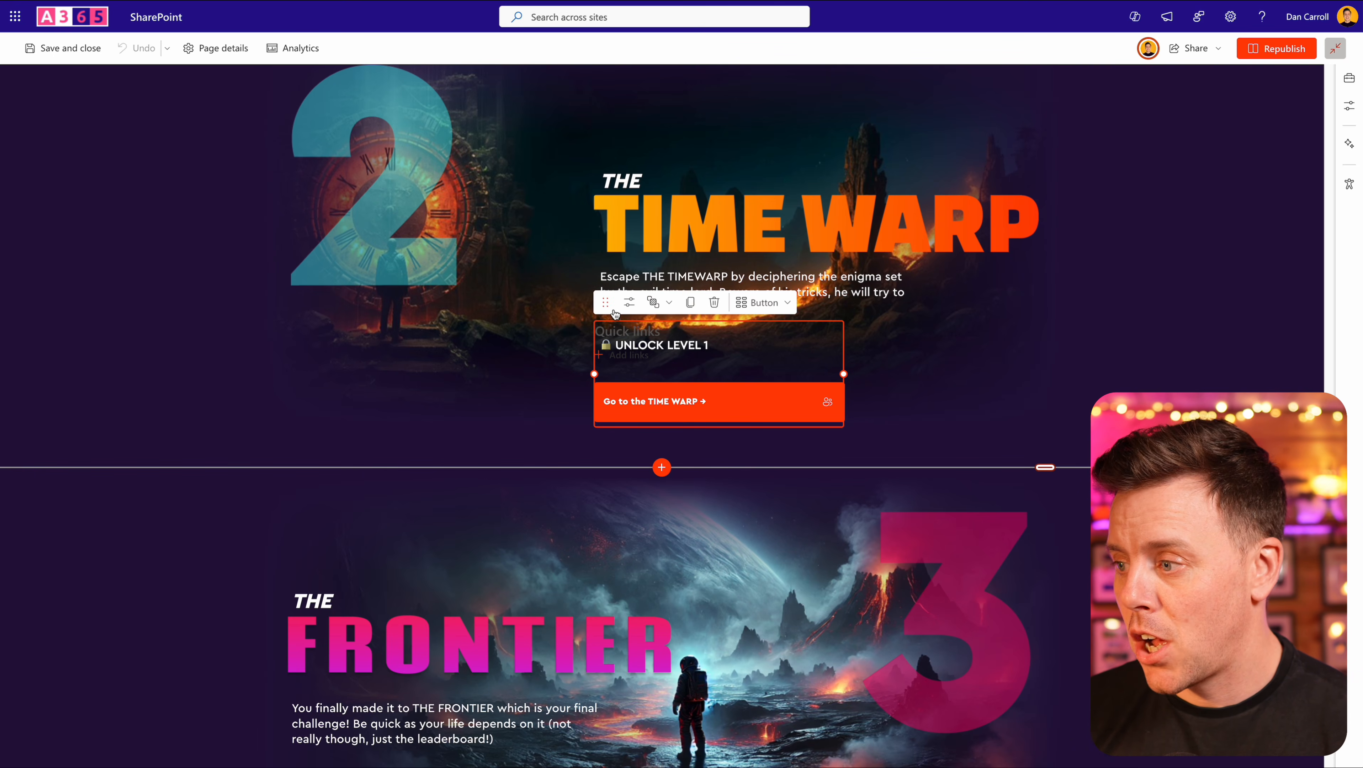
left_click_drag(607, 306, 311, 328)
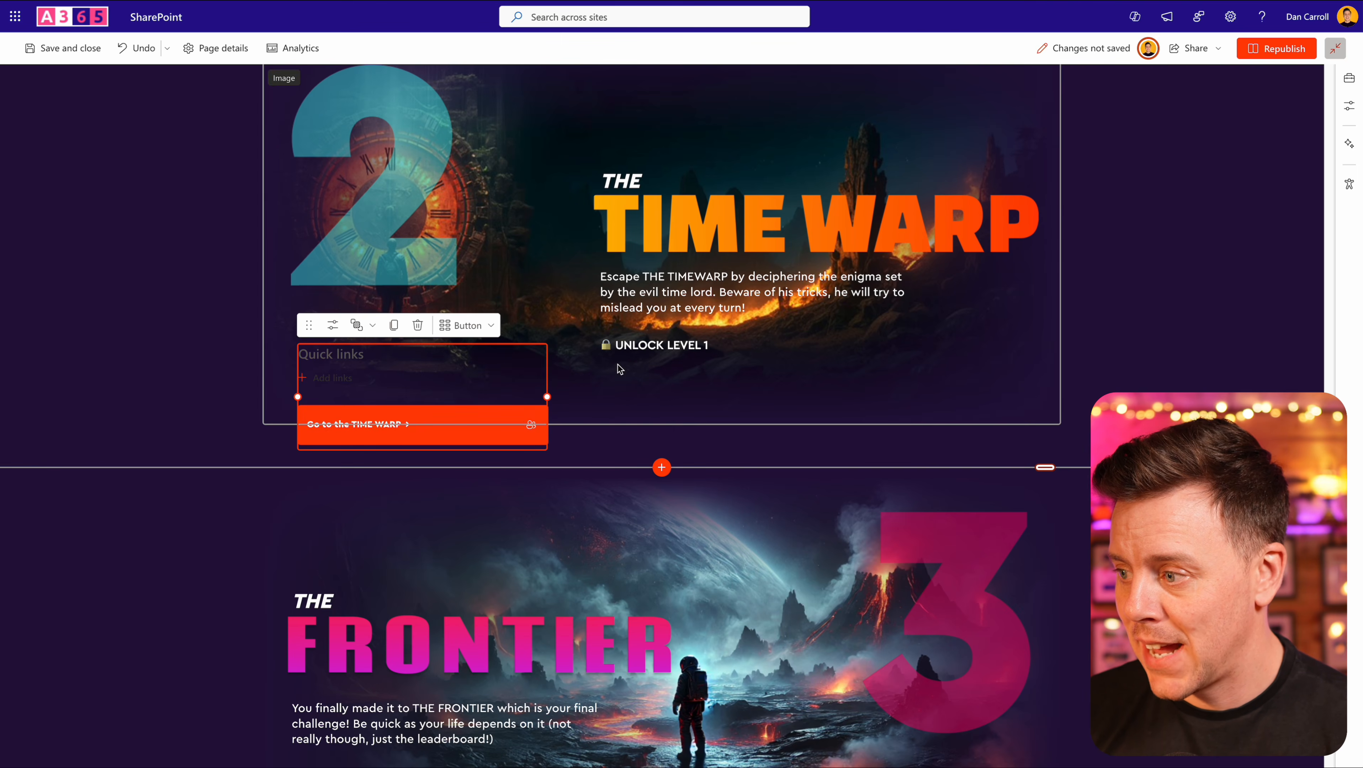
left_click(627, 346)
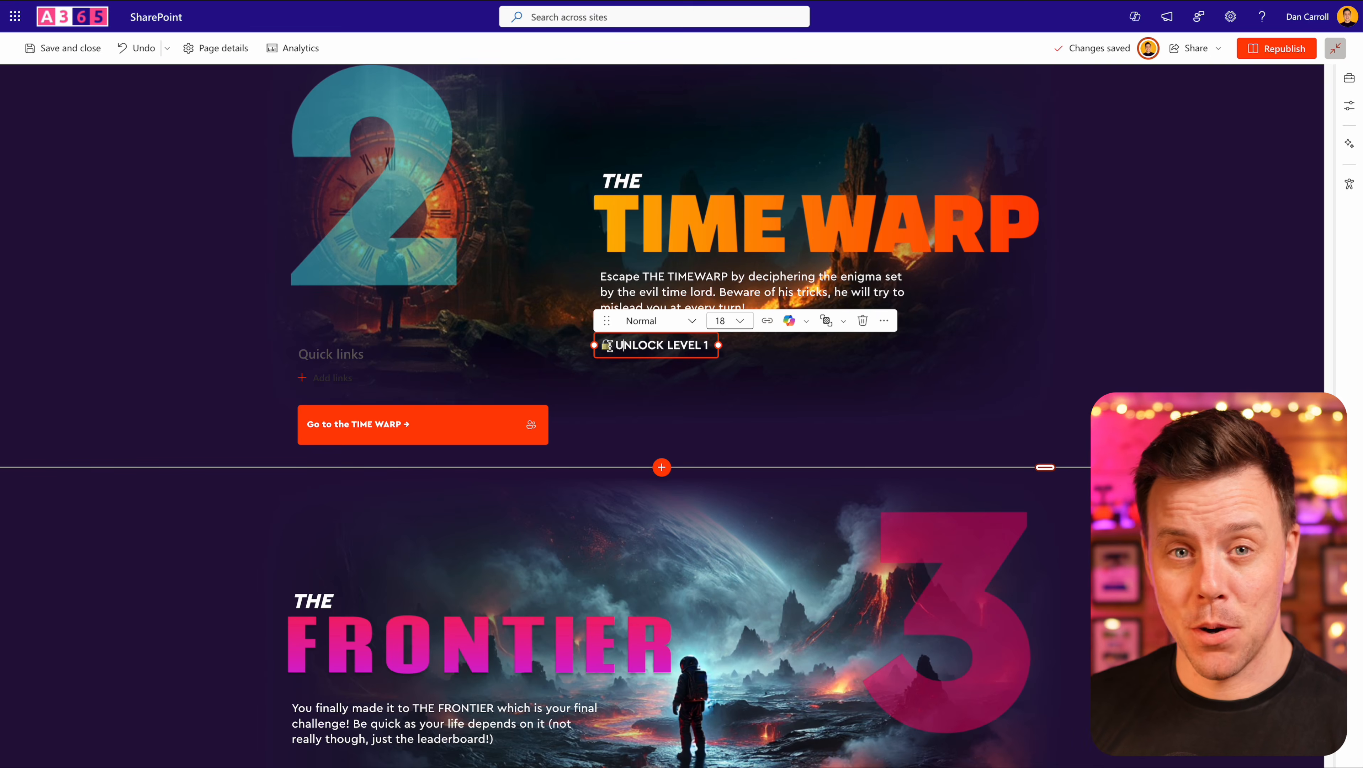
Open the link settings of the "Go to the TIME WARP" button to view its audience targeting
left_click(435, 426)
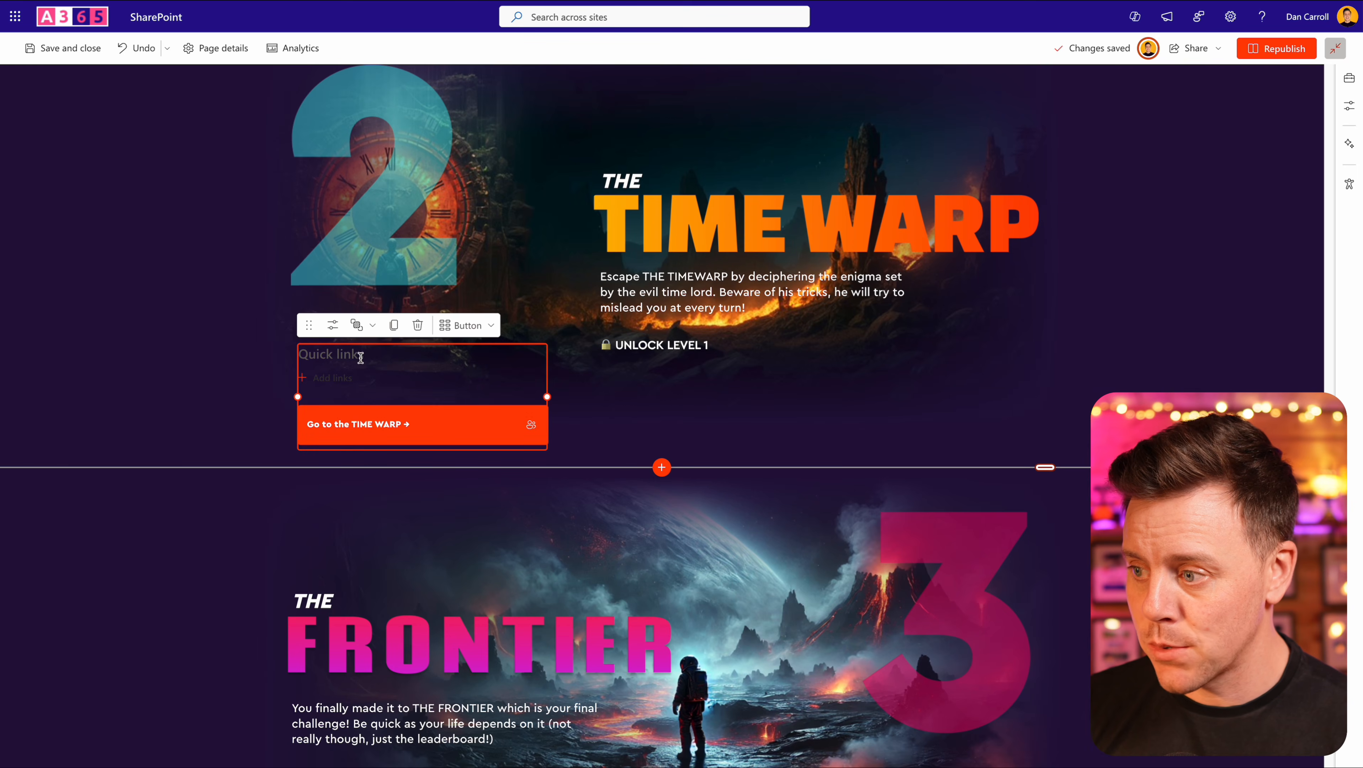
left_click(443, 433)
left_click(487, 431)
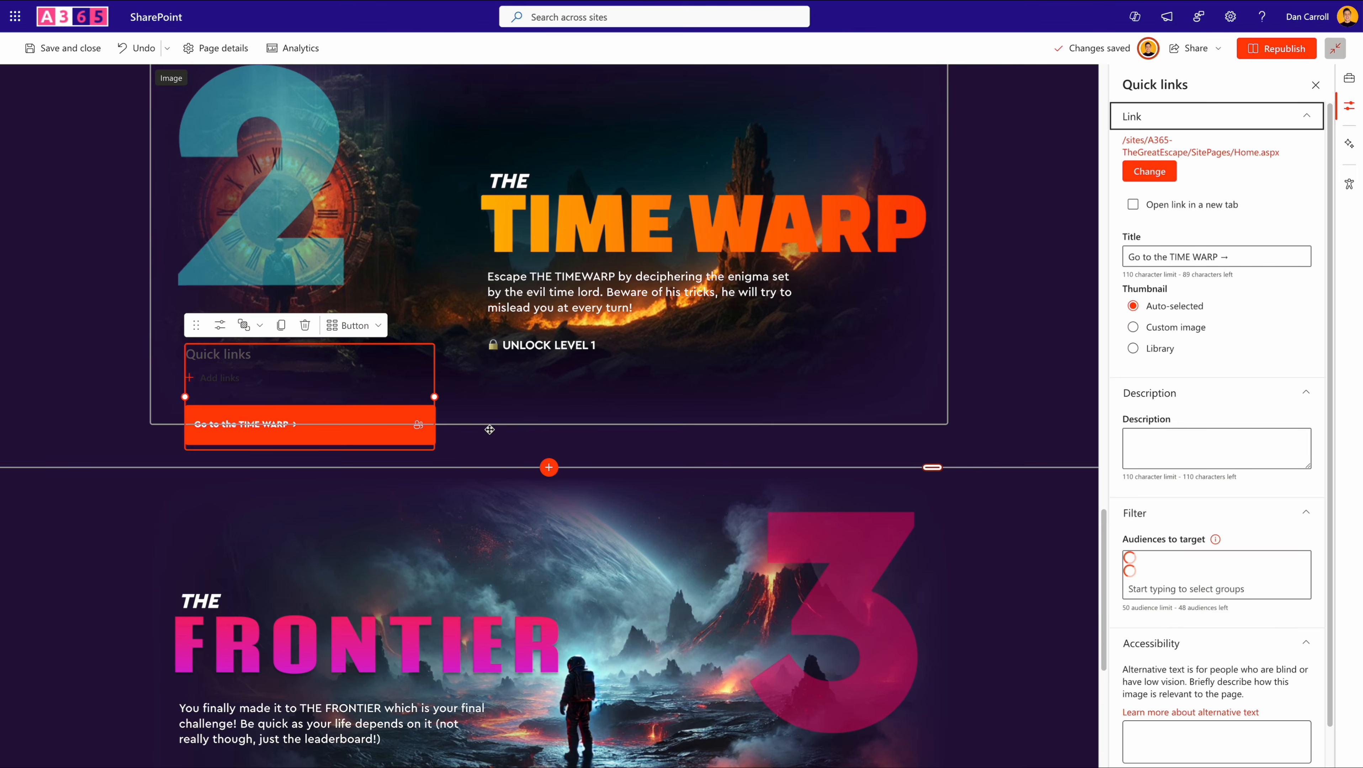
Move the TIME WARP quick links from below the large 2 back over the UNLOCK LEVEL 1 text so its button covers the area just beneath
mouse_move(420, 429)
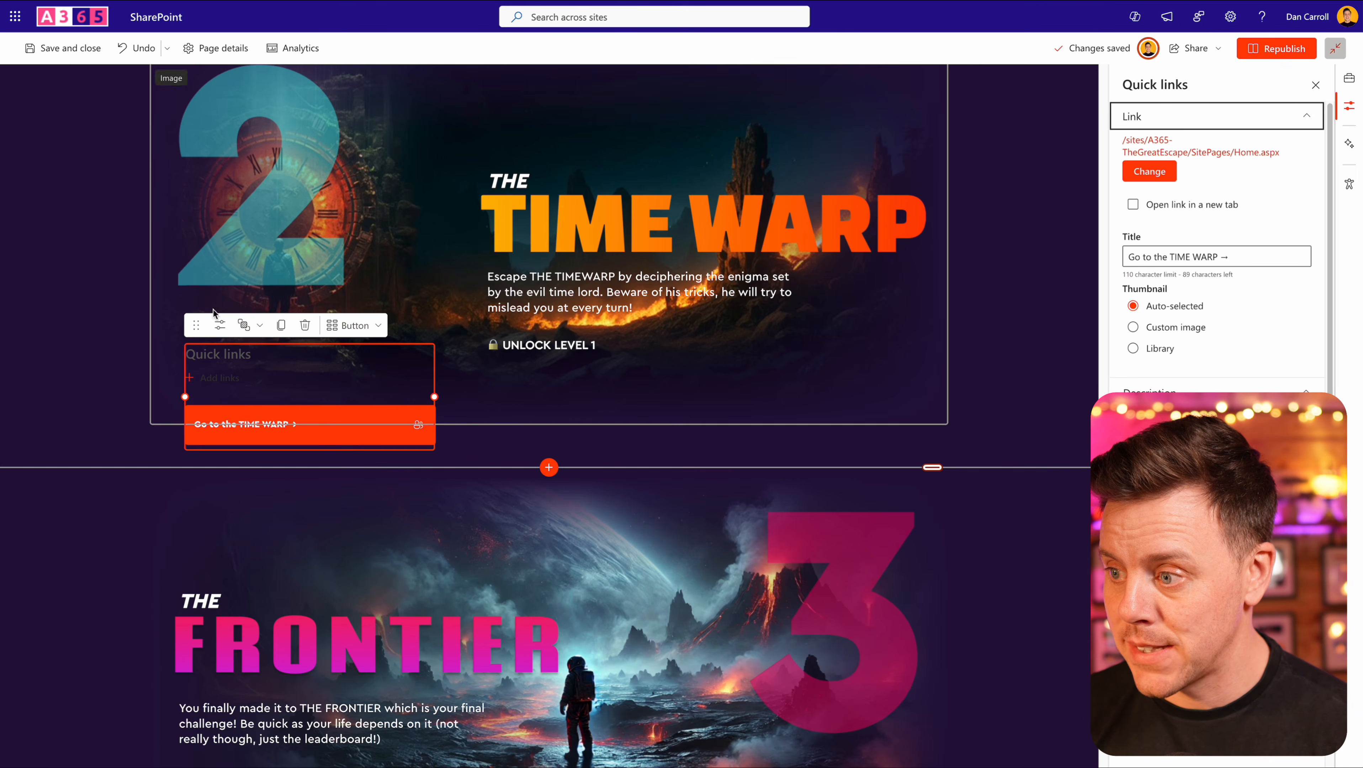
left_click_drag(196, 326, 619, 416)
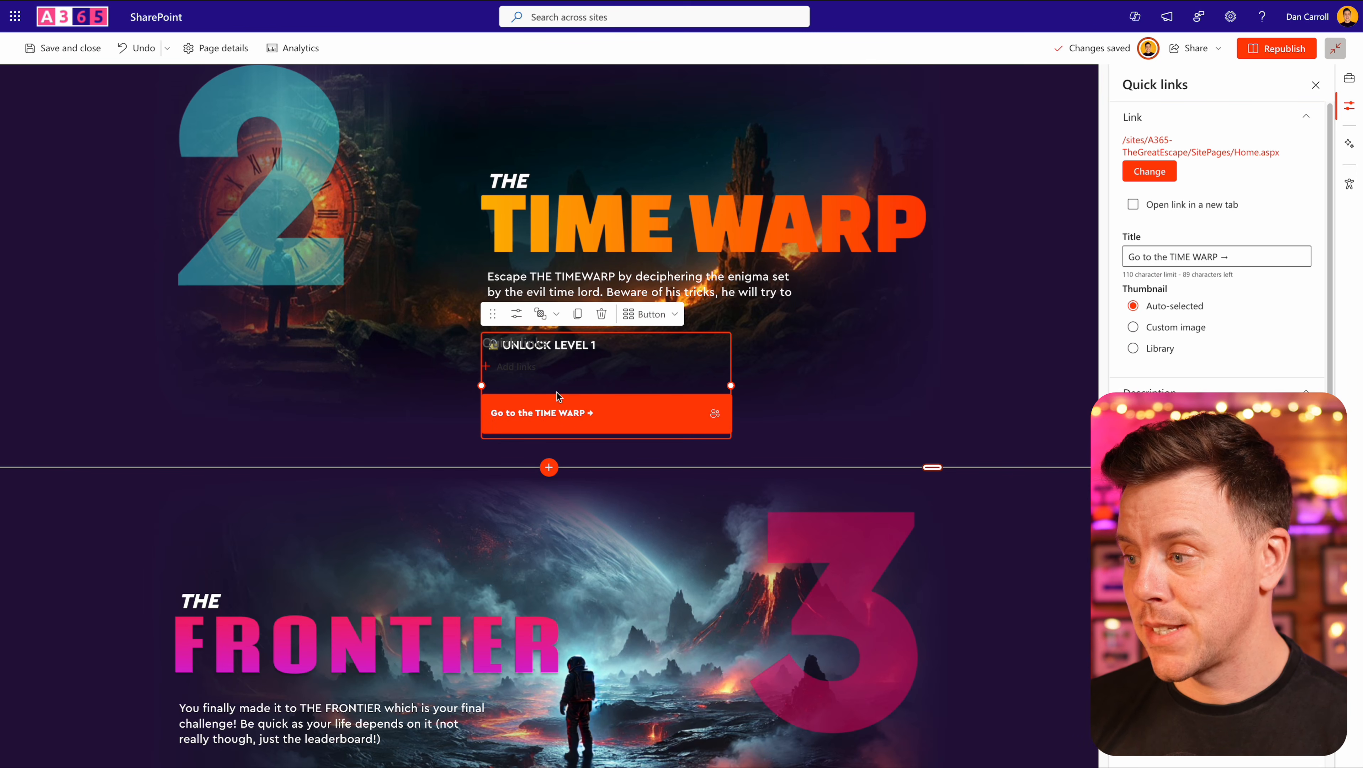
left_click_drag(493, 317, 511, 350)
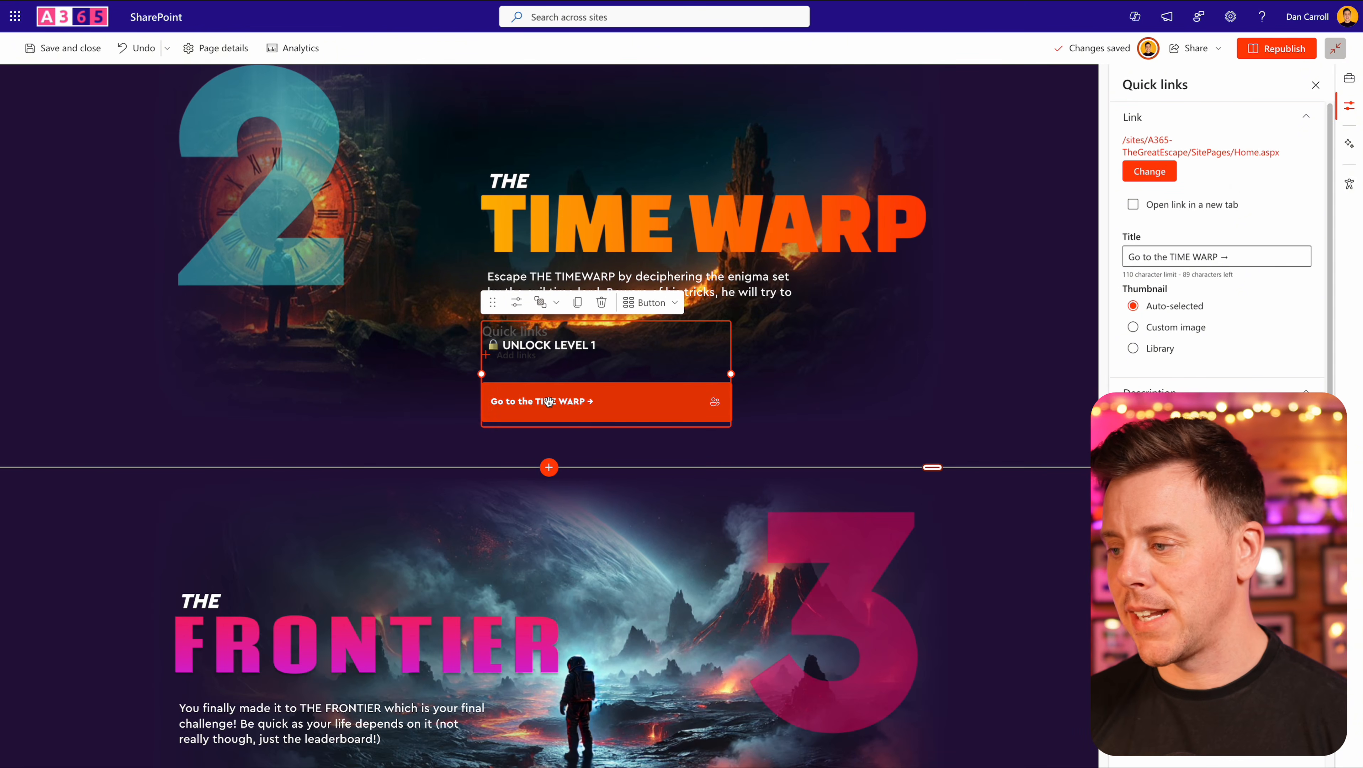
View the link settings of the "Go to the FRONTIER" button in the level 3 section and republish the home page
scroll(548, 402, "down", 6)
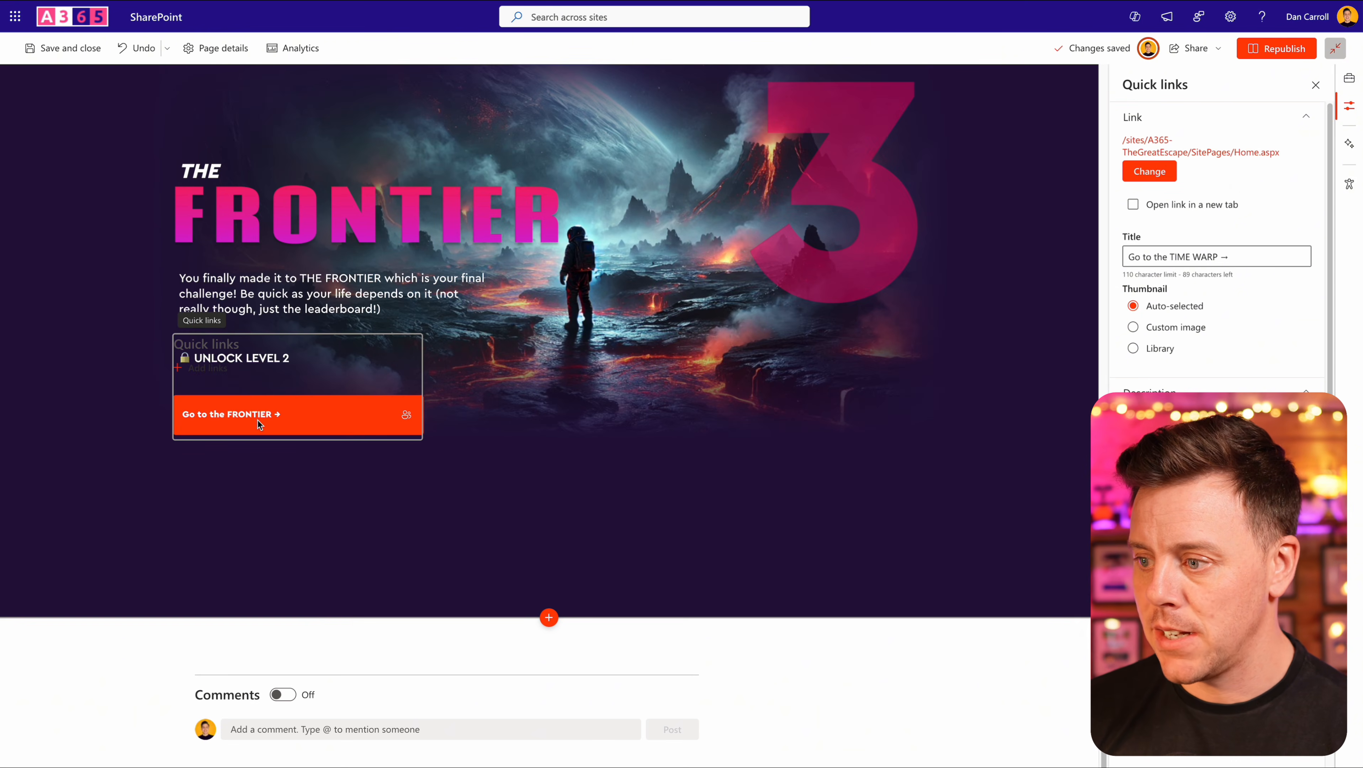
left_click(259, 425)
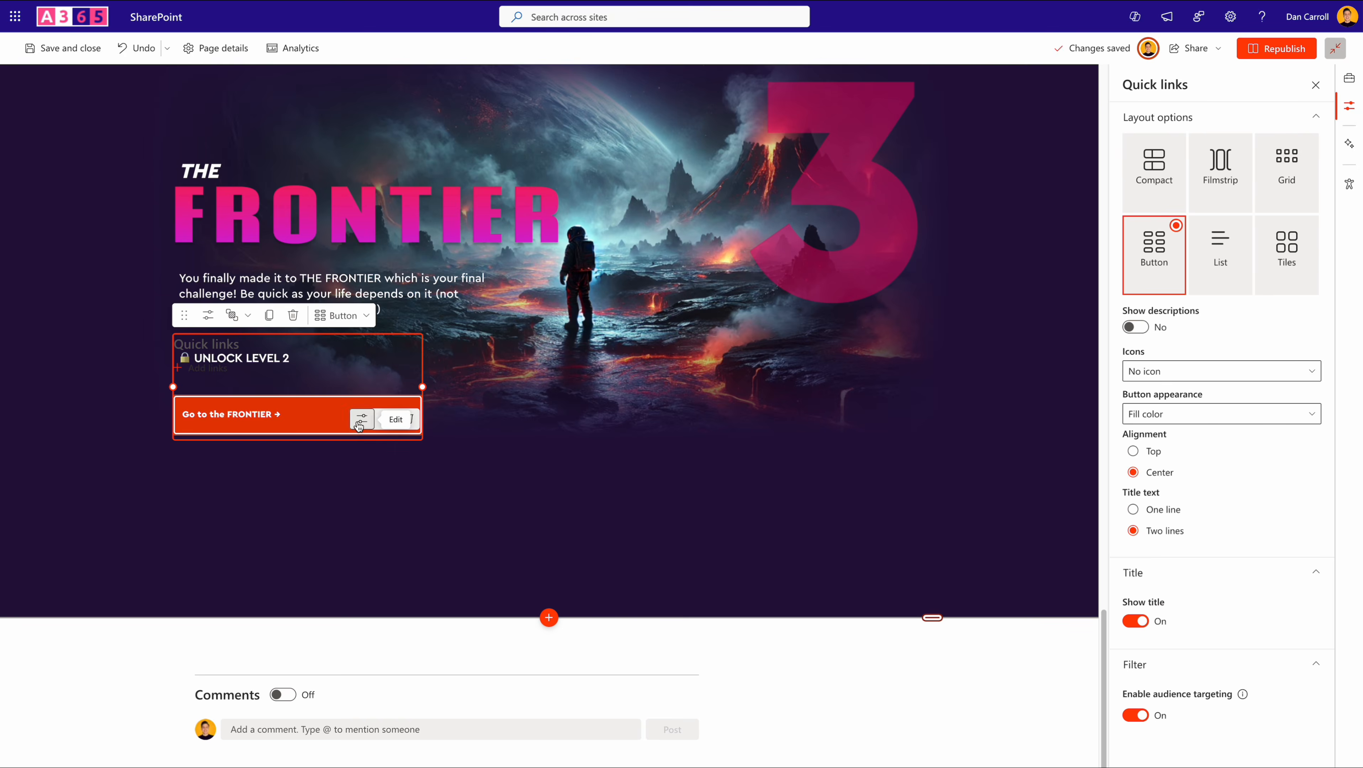
left_click(361, 422)
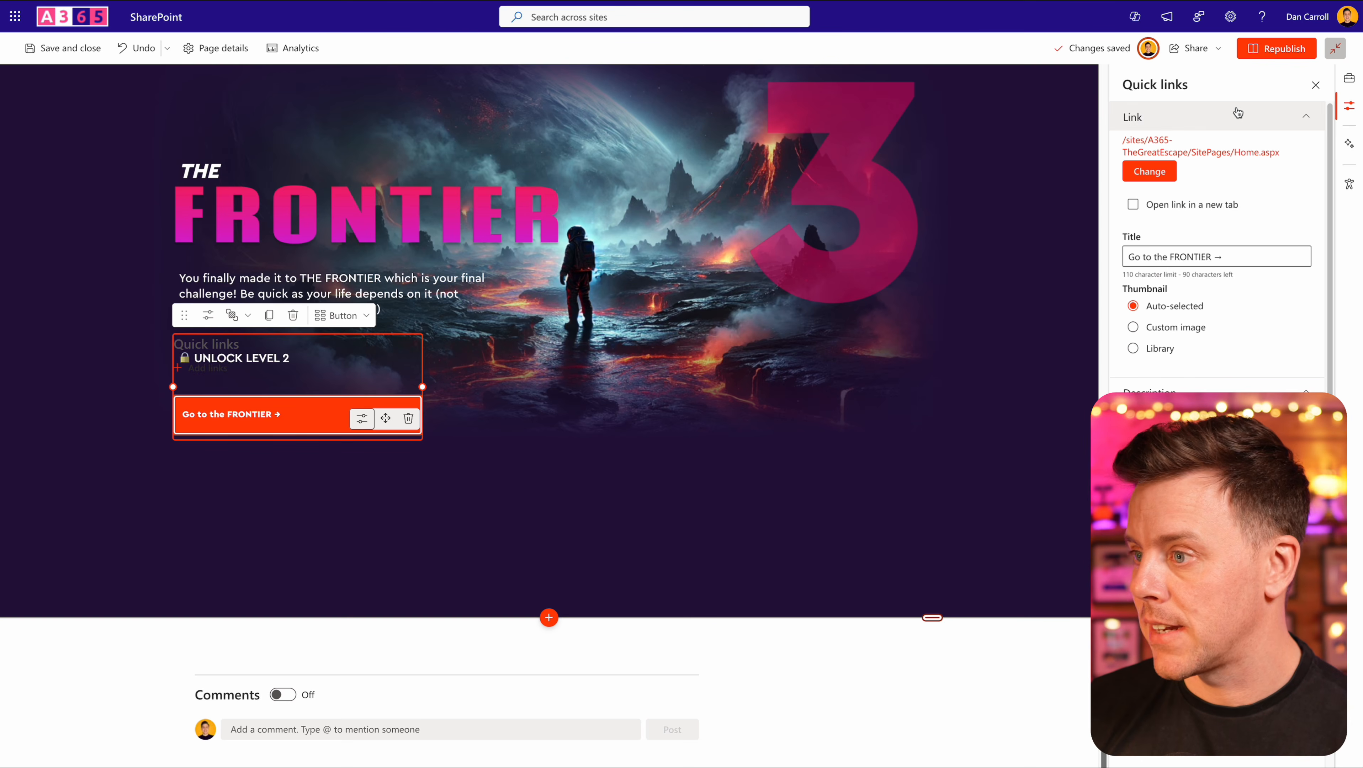
left_click(1295, 53)
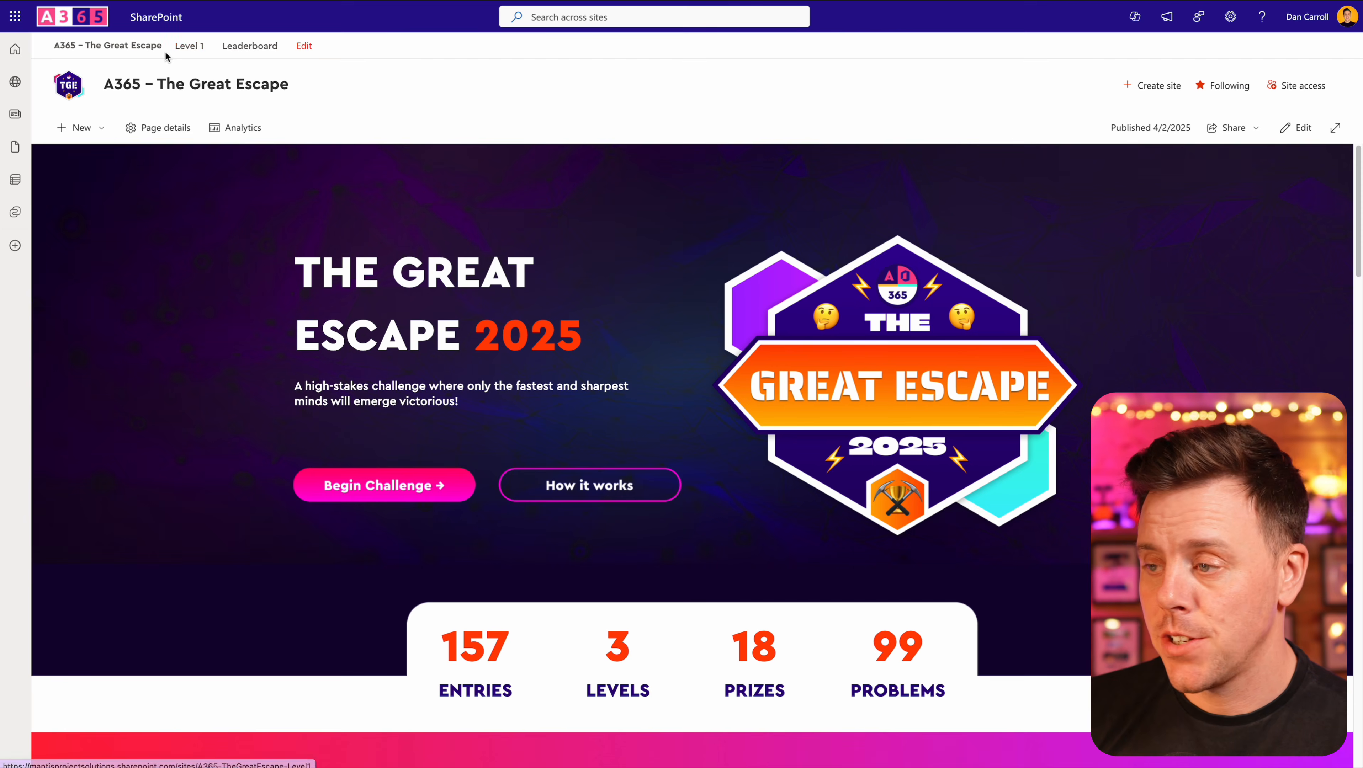
Inspect the Level2 link's audience targeting in the hub navigation editor and exit without changing anything
left_click(304, 47)
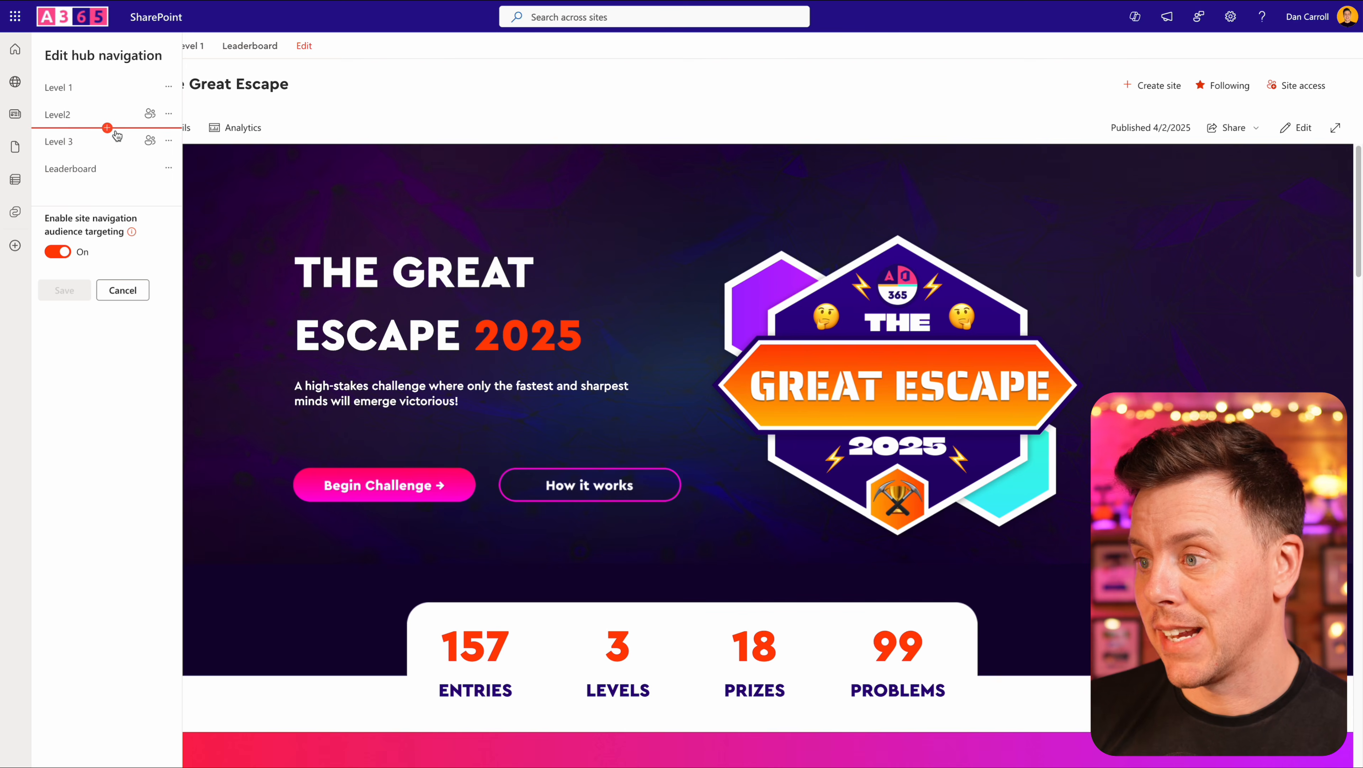
left_click(169, 114)
left_click(178, 146)
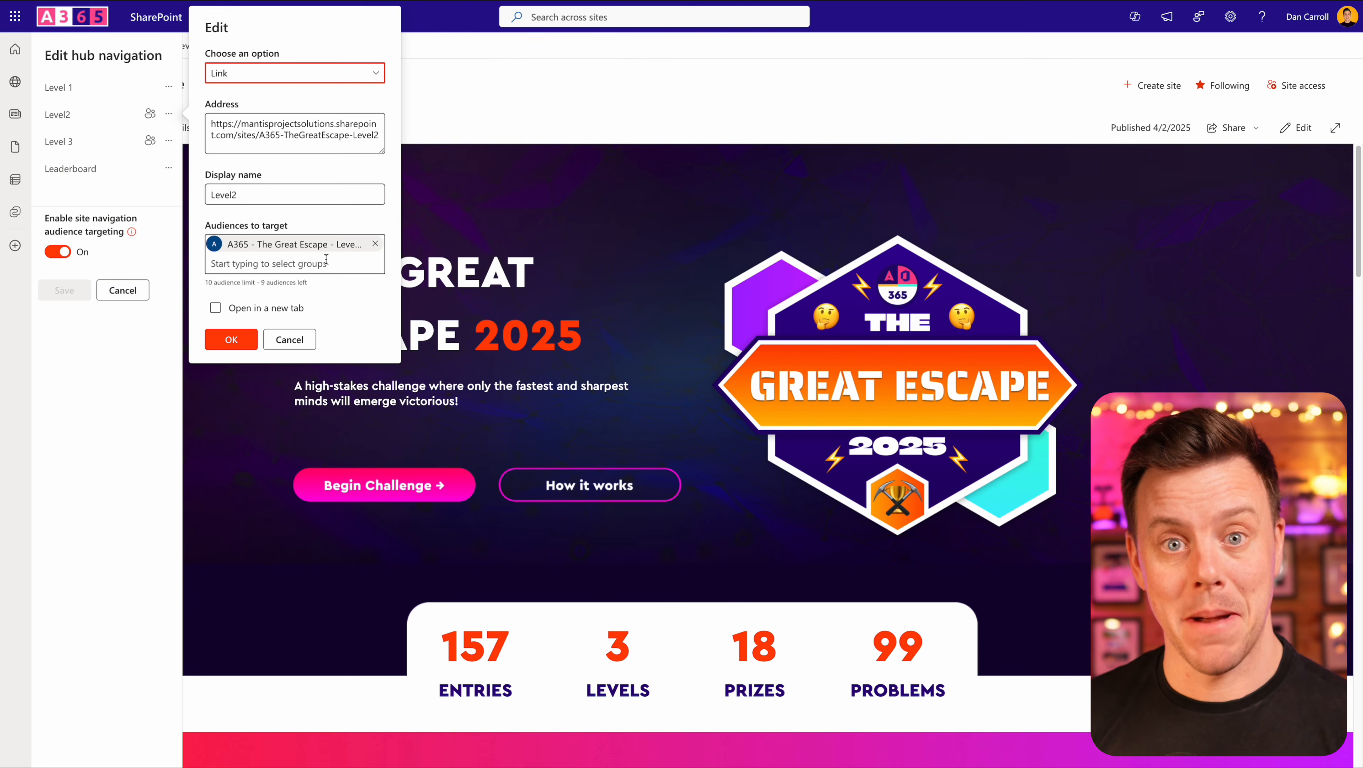
left_click(290, 339)
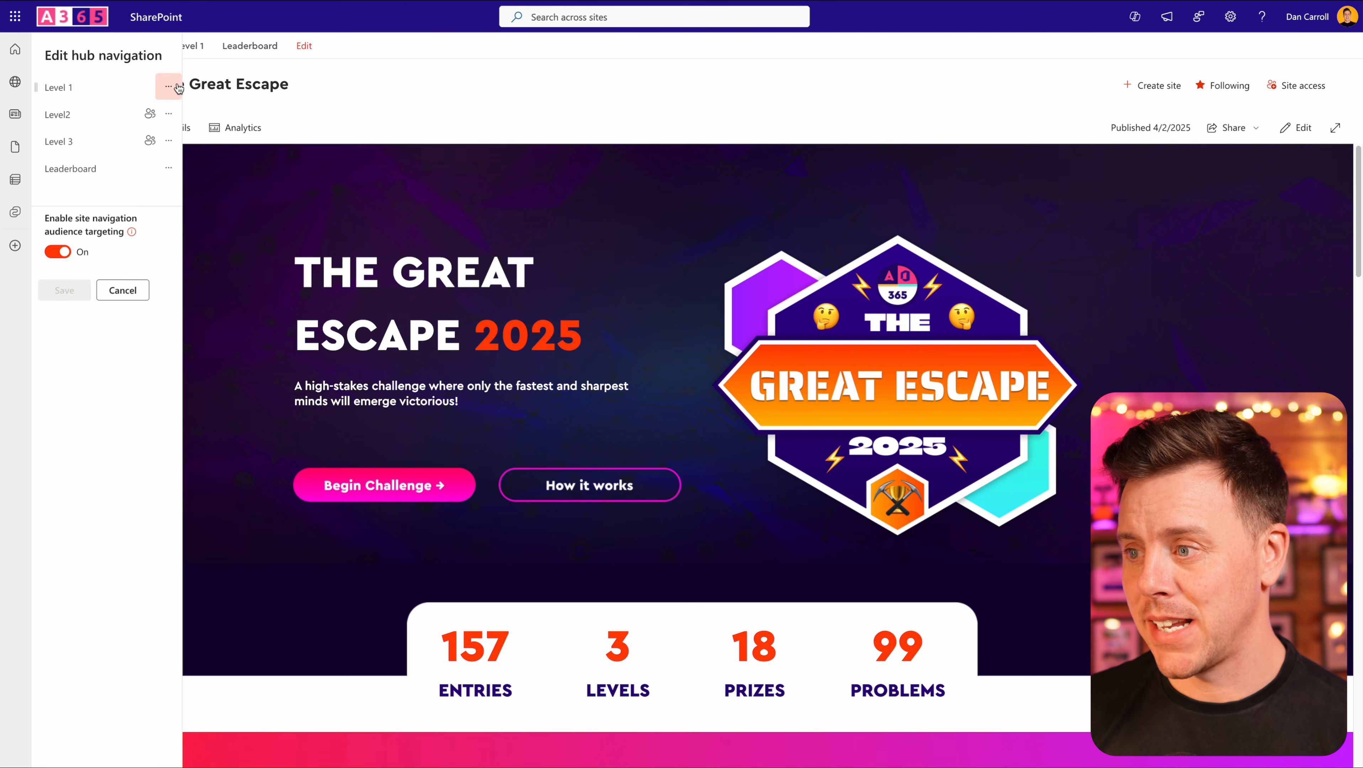
left_click(119, 293)
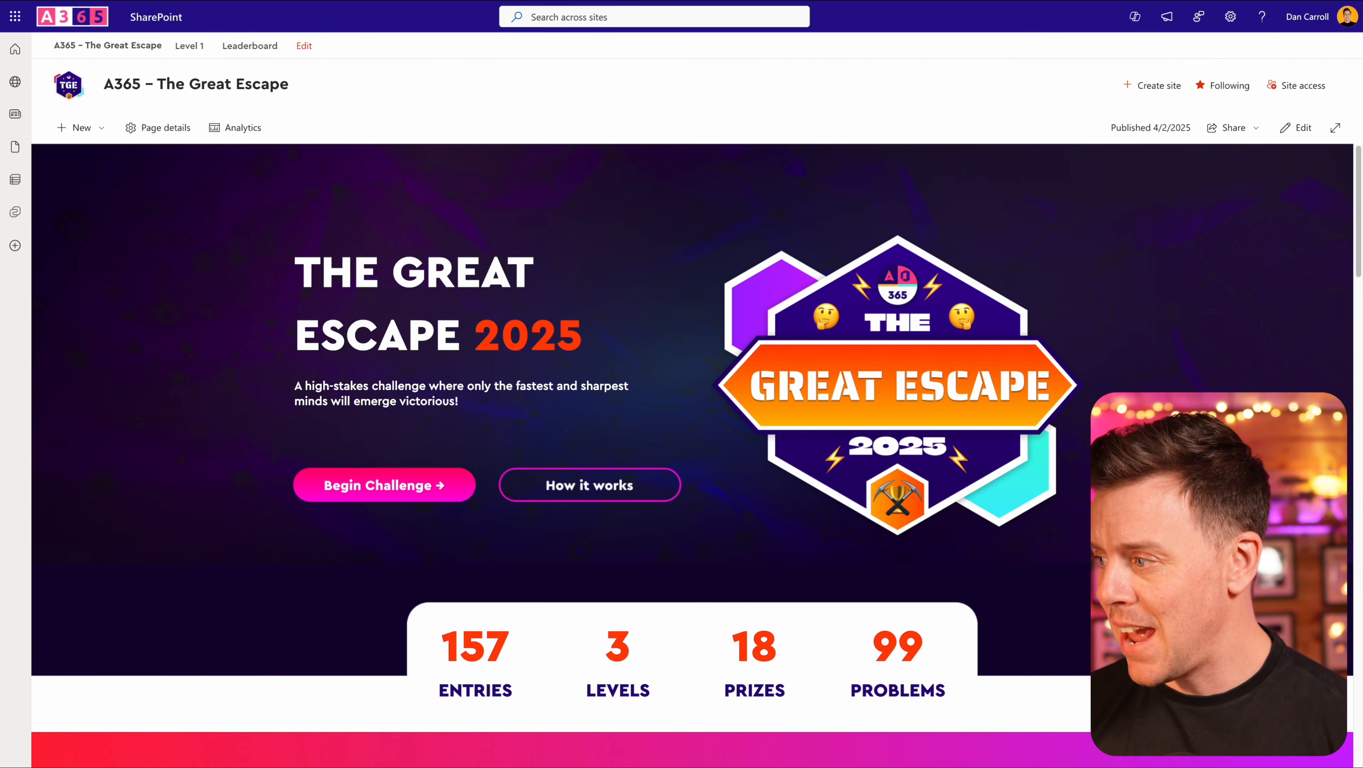
Put the home page in edit mode and view the image settings of the Great Escape logo in the hero banner
left_click(1296, 129)
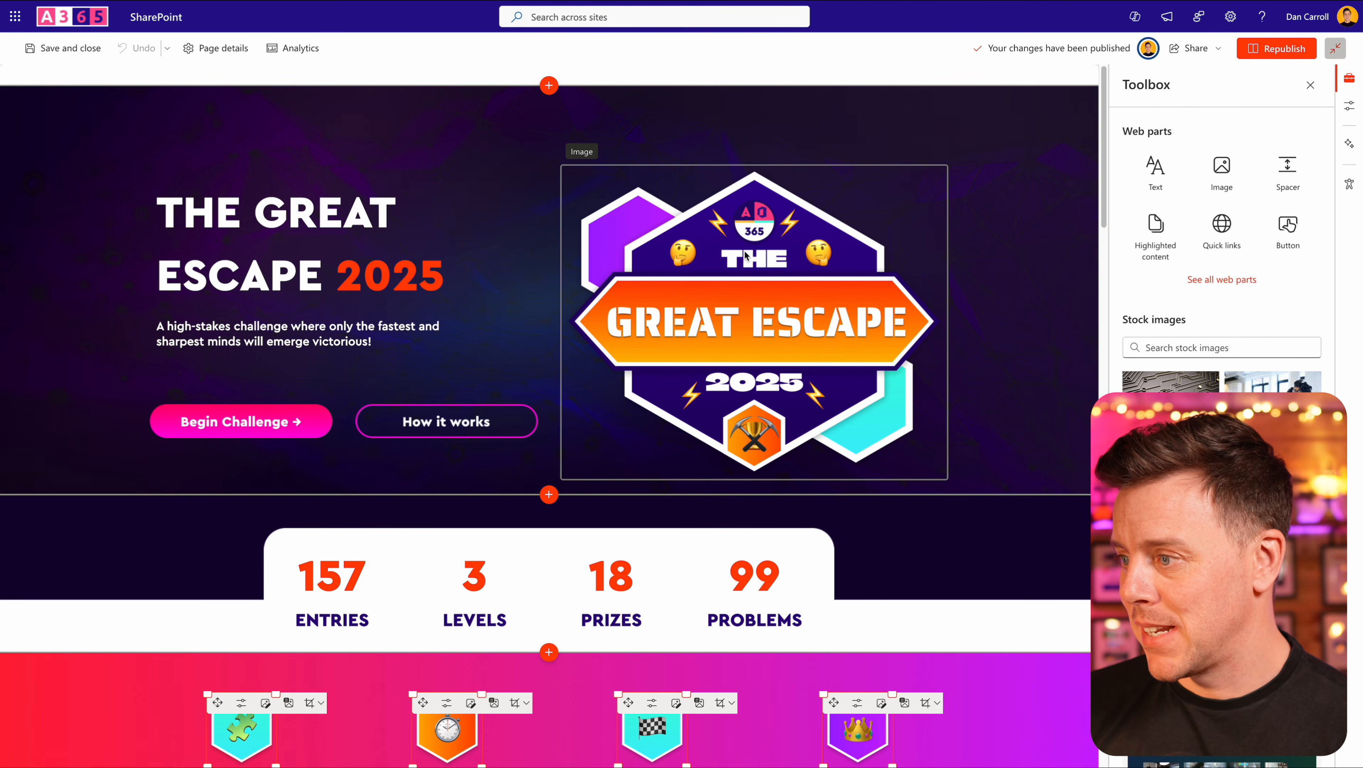
left_click(745, 255)
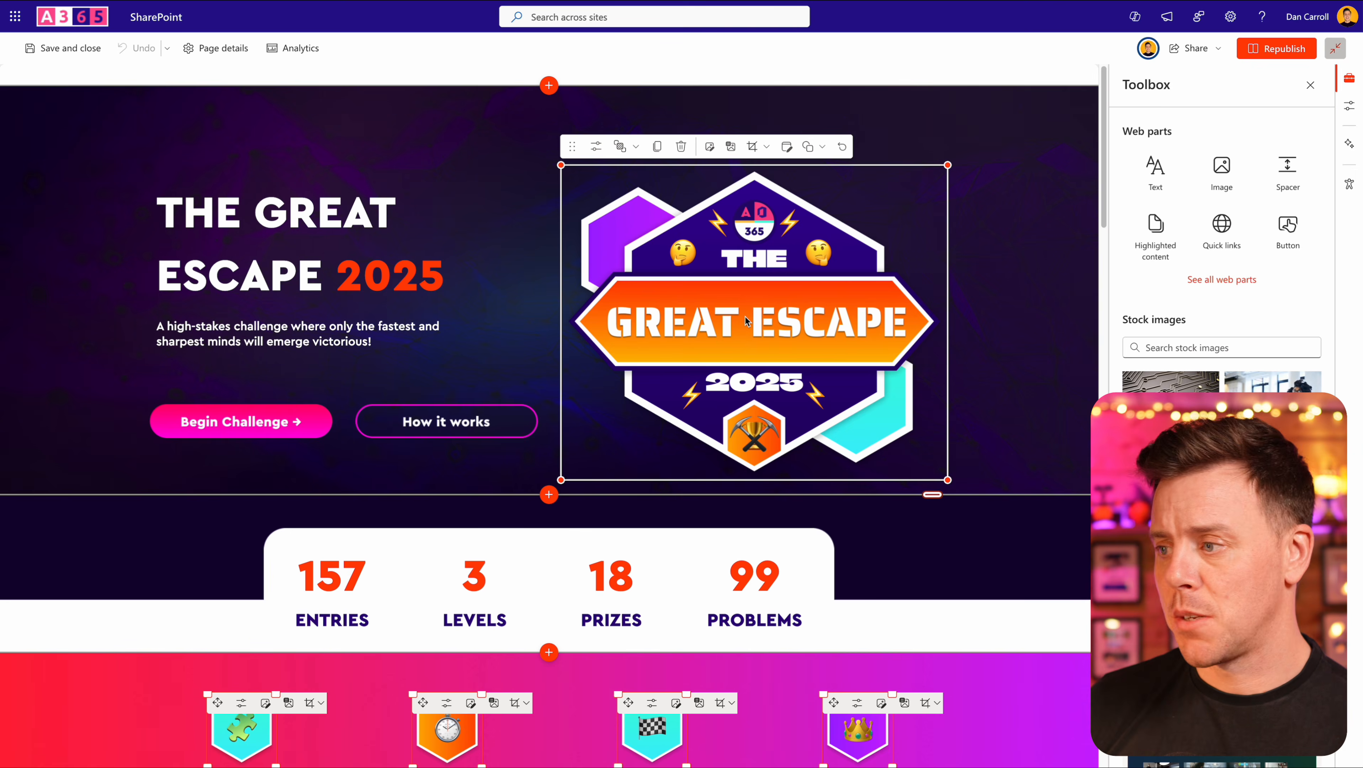
left_click(594, 160)
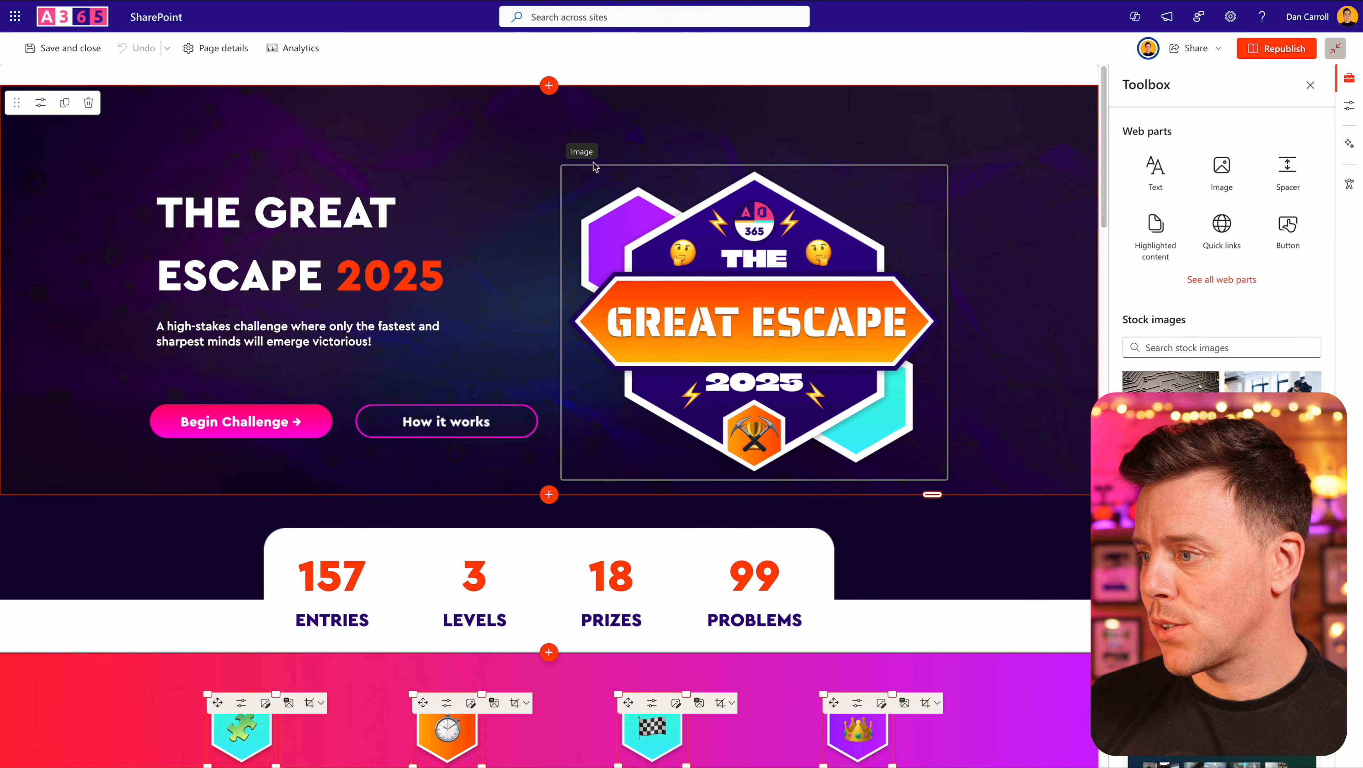
left_click(601, 186)
left_click(596, 147)
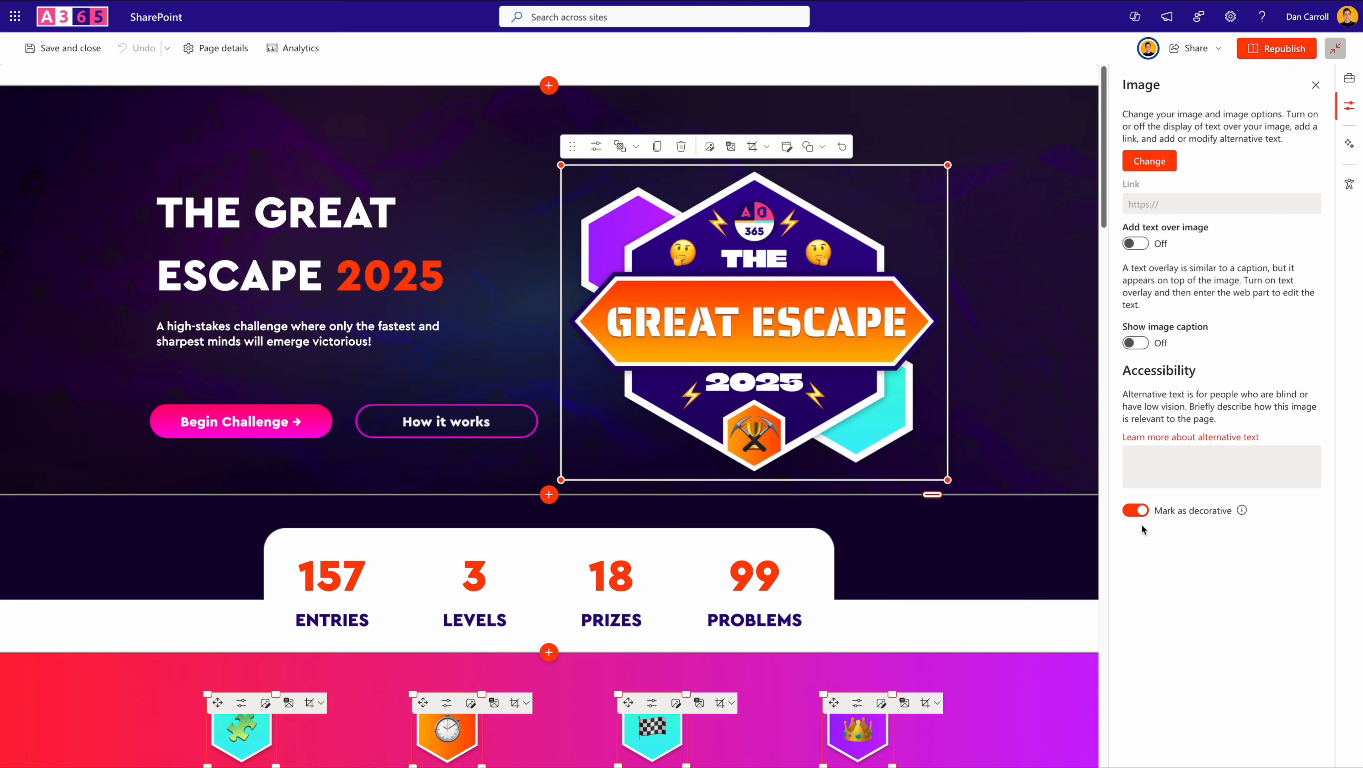
left_click(1315, 85)
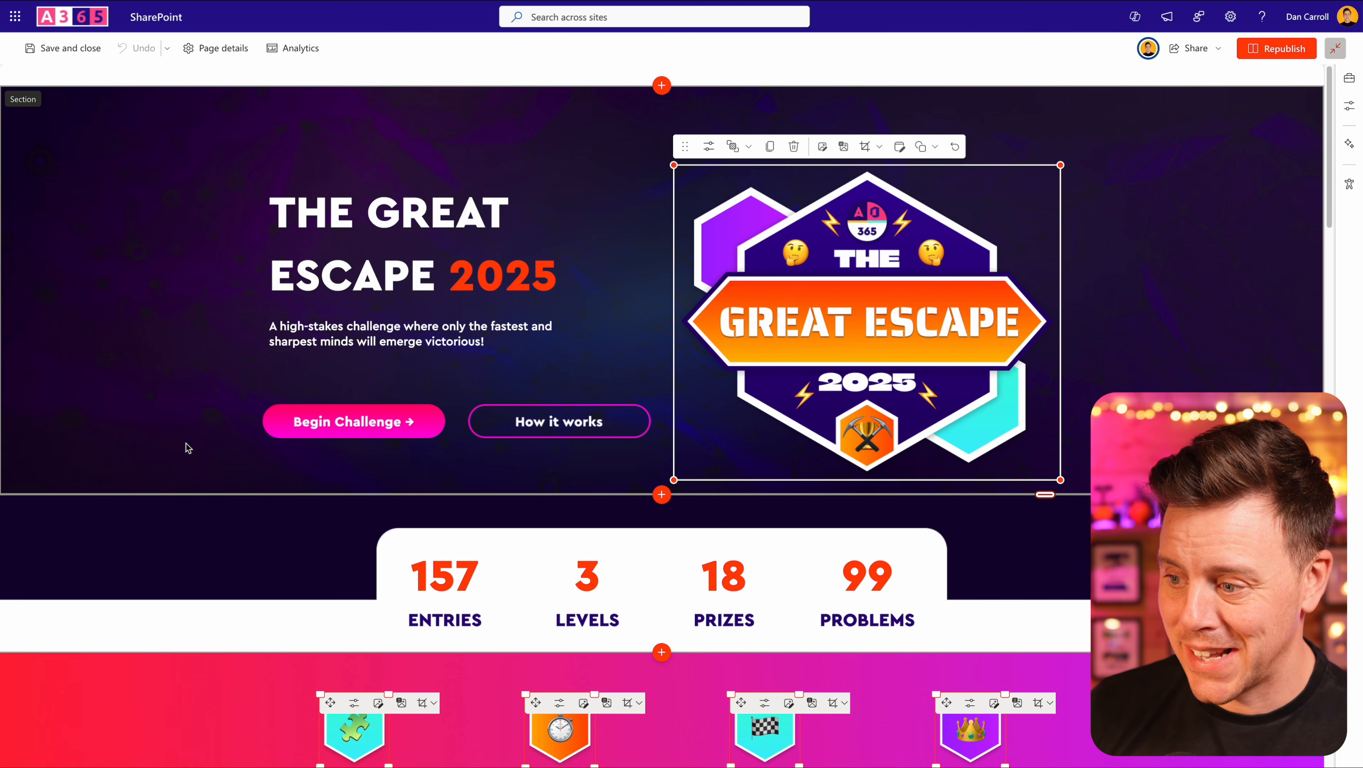
Inspect the white panel behind the statistics and the How It Works images below it, and republish the home page
left_click(379, 569)
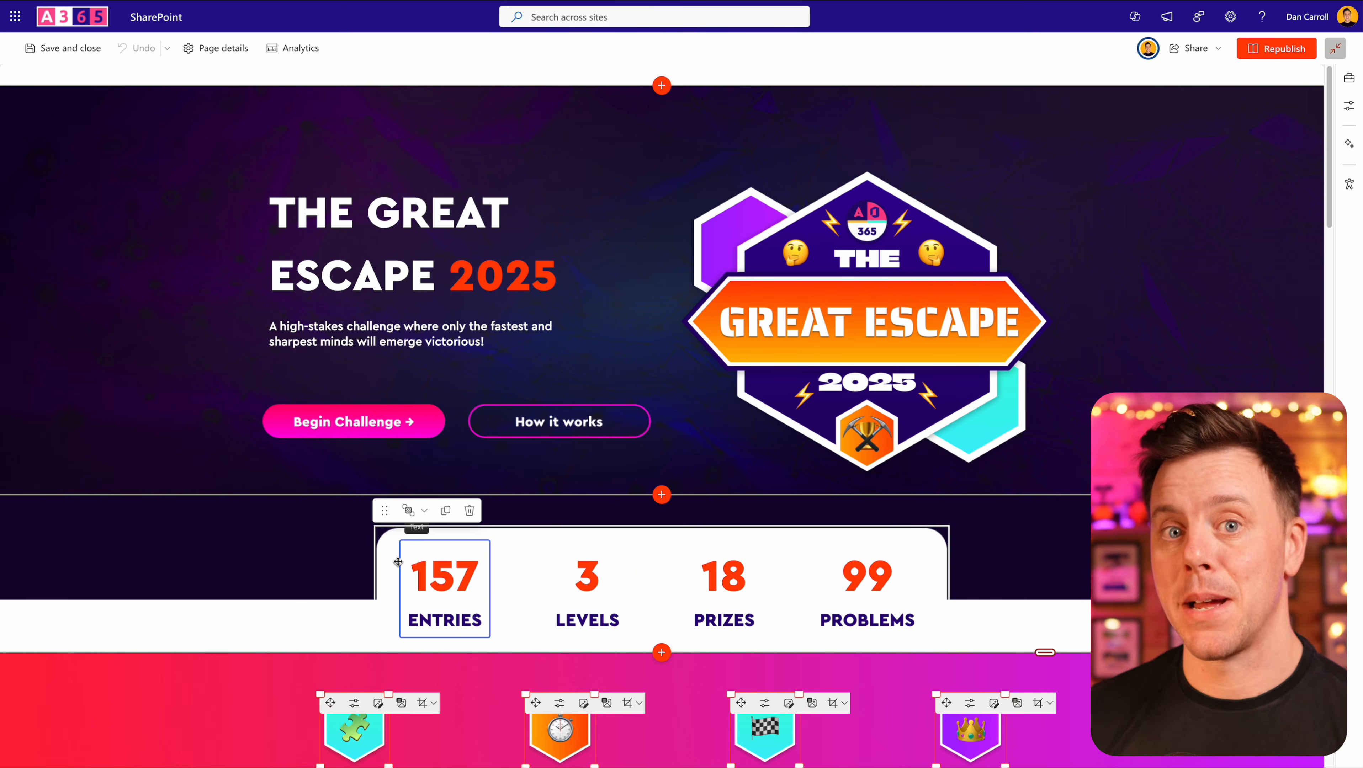
scroll(342, 491, "down", 4)
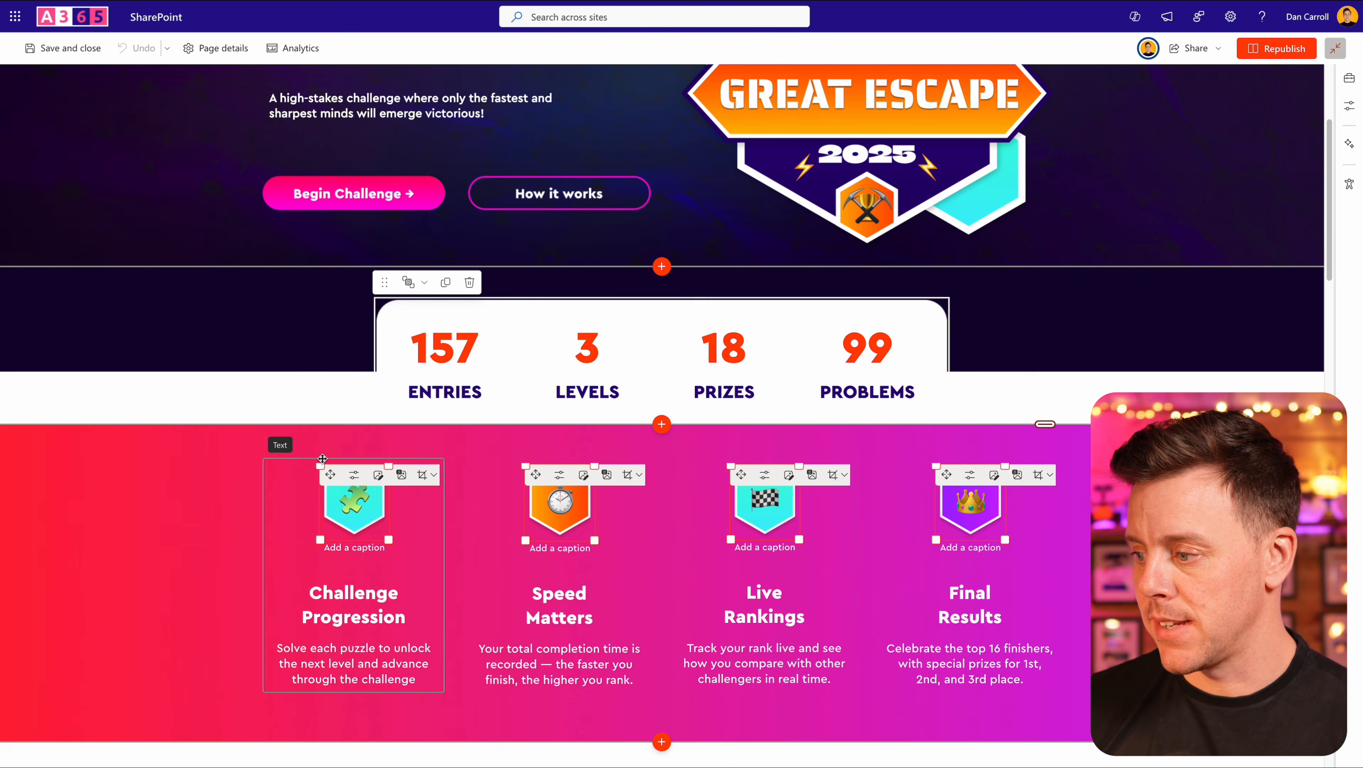
scroll(321, 455, "up", 4)
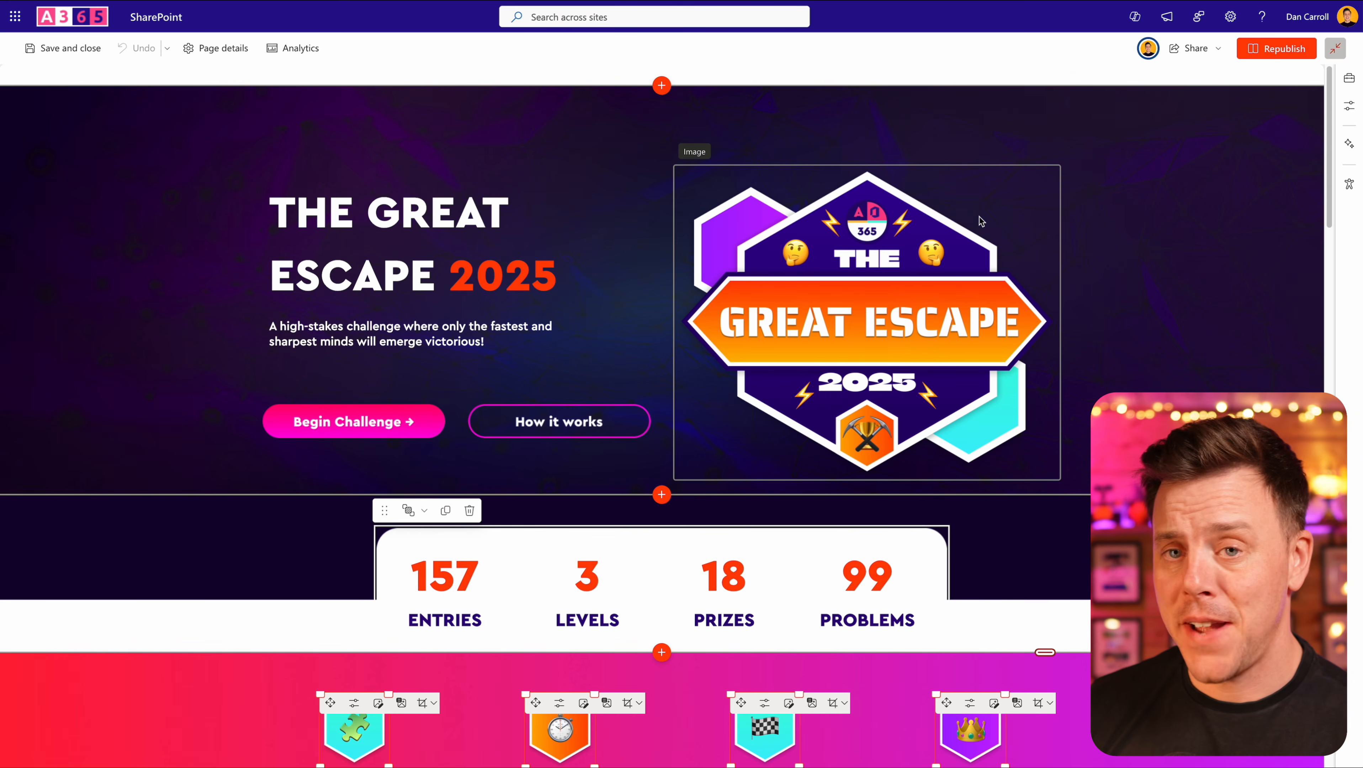
left_click(1279, 48)
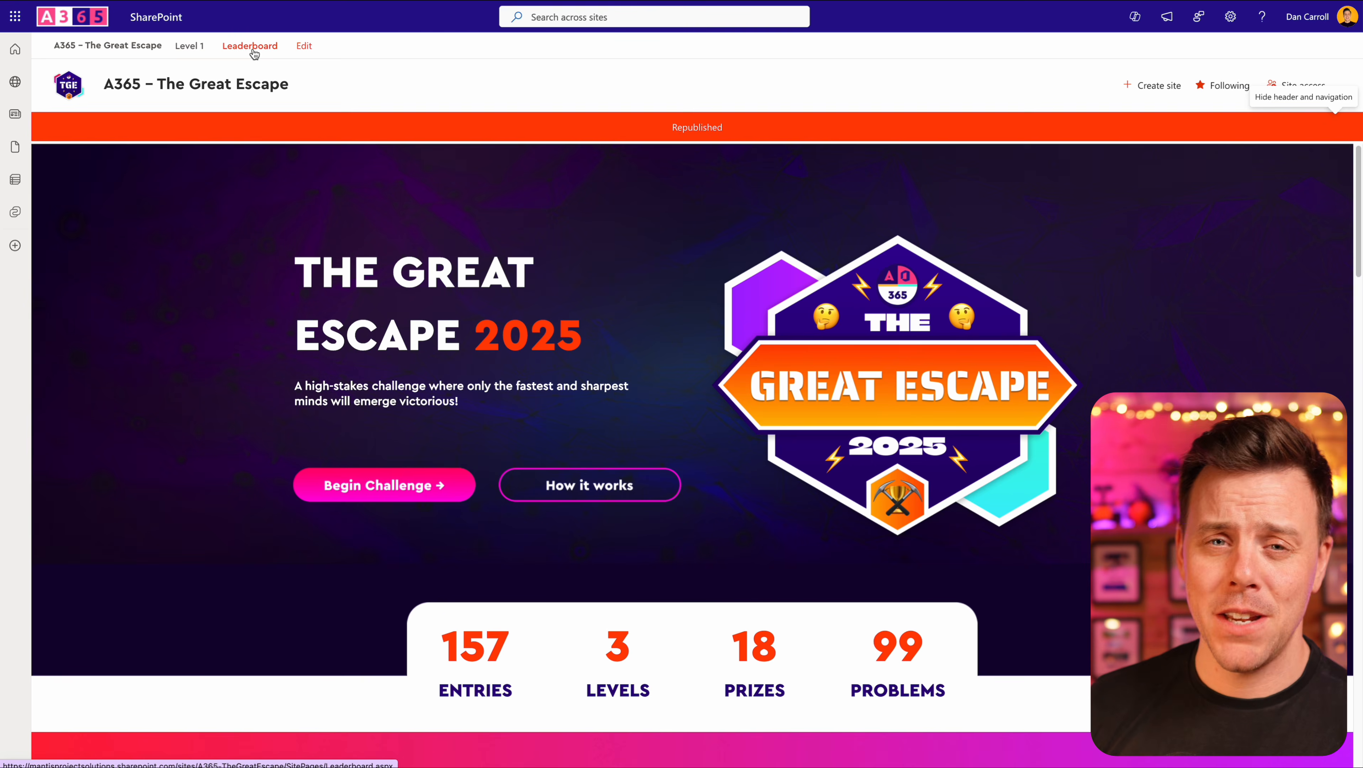
Open the Leaderboard page for editing and move the crown emoji slightly right above the O of LEADERBOARD
left_click(253, 49)
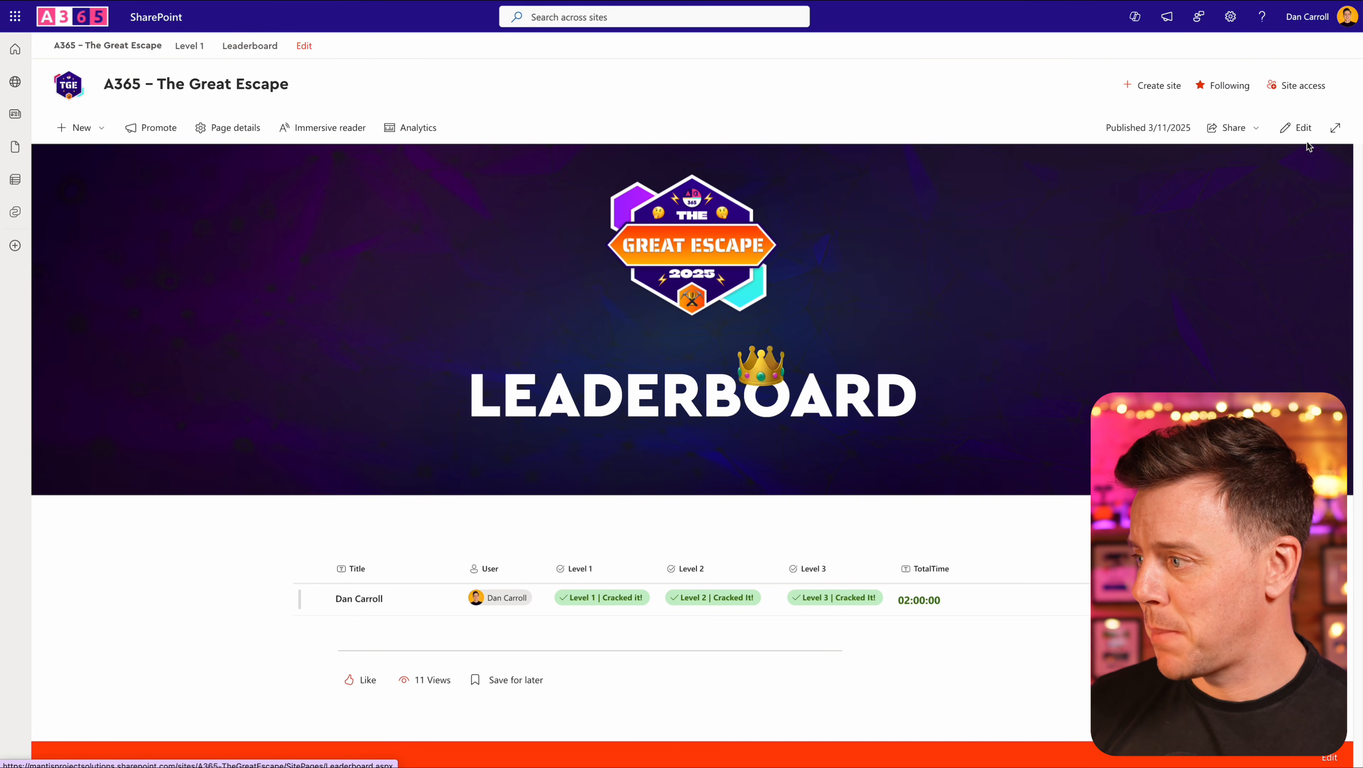
left_click(1207, 127)
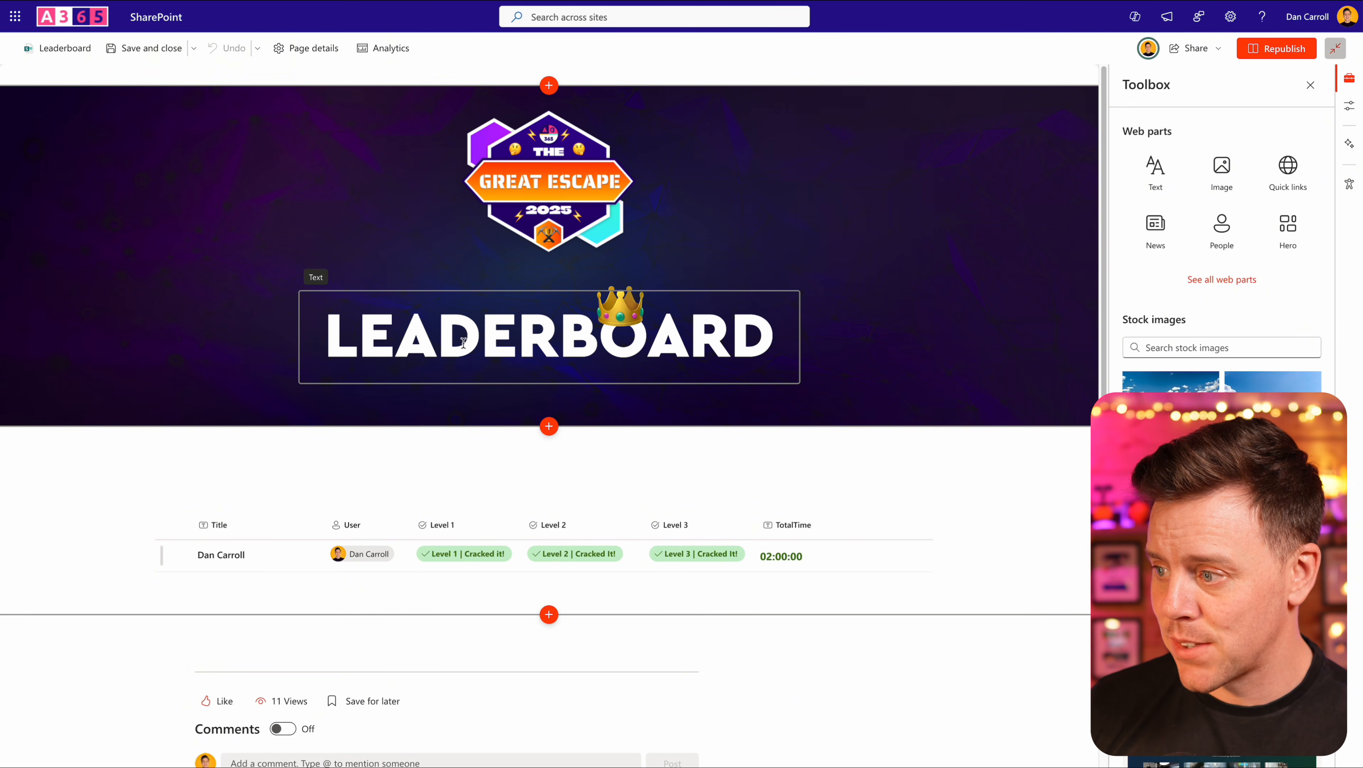
left_click(609, 308)
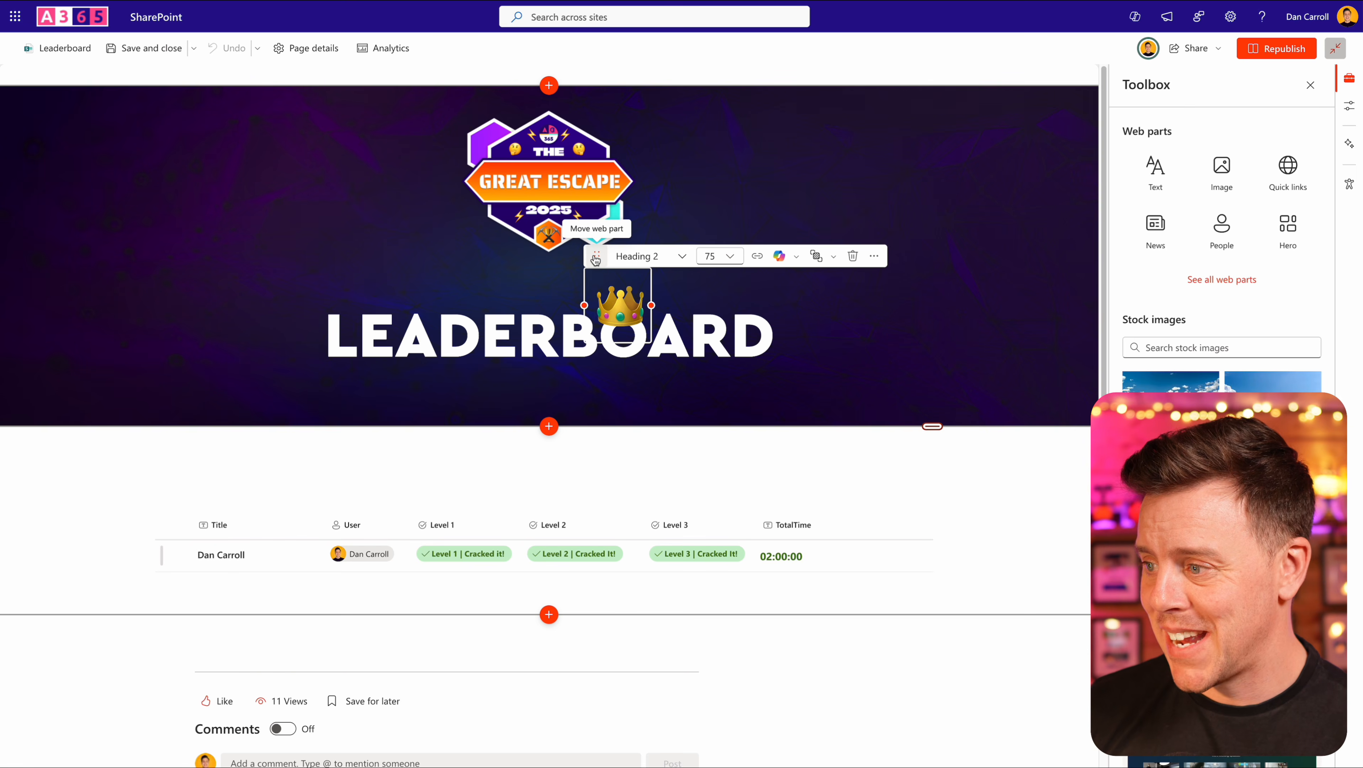
mouse_move(596, 259)
left_mouse_down()
mouse_move(664, 285)
mouse_move(606, 260)
left_mouse_up()
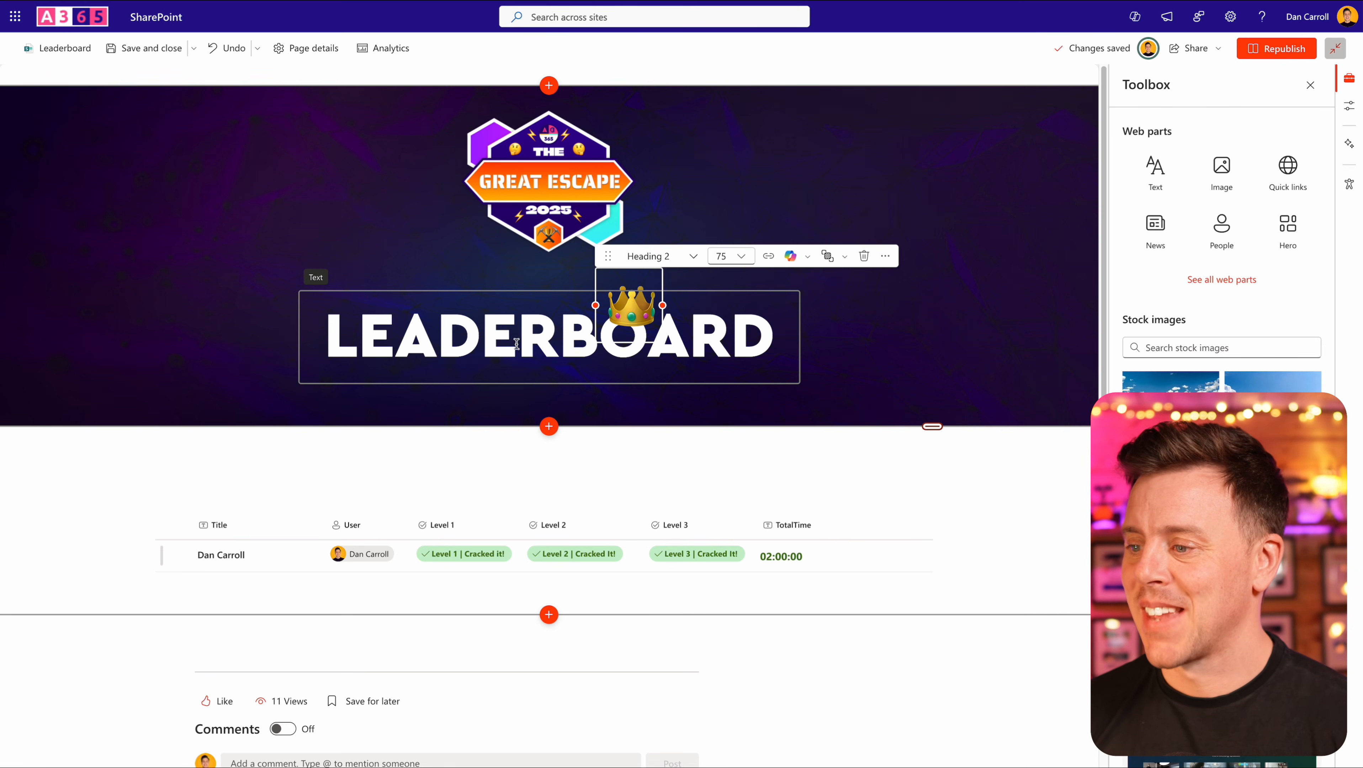
View the settings of the Leader Board list web part and republish the Leaderboard page
left_click(306, 509)
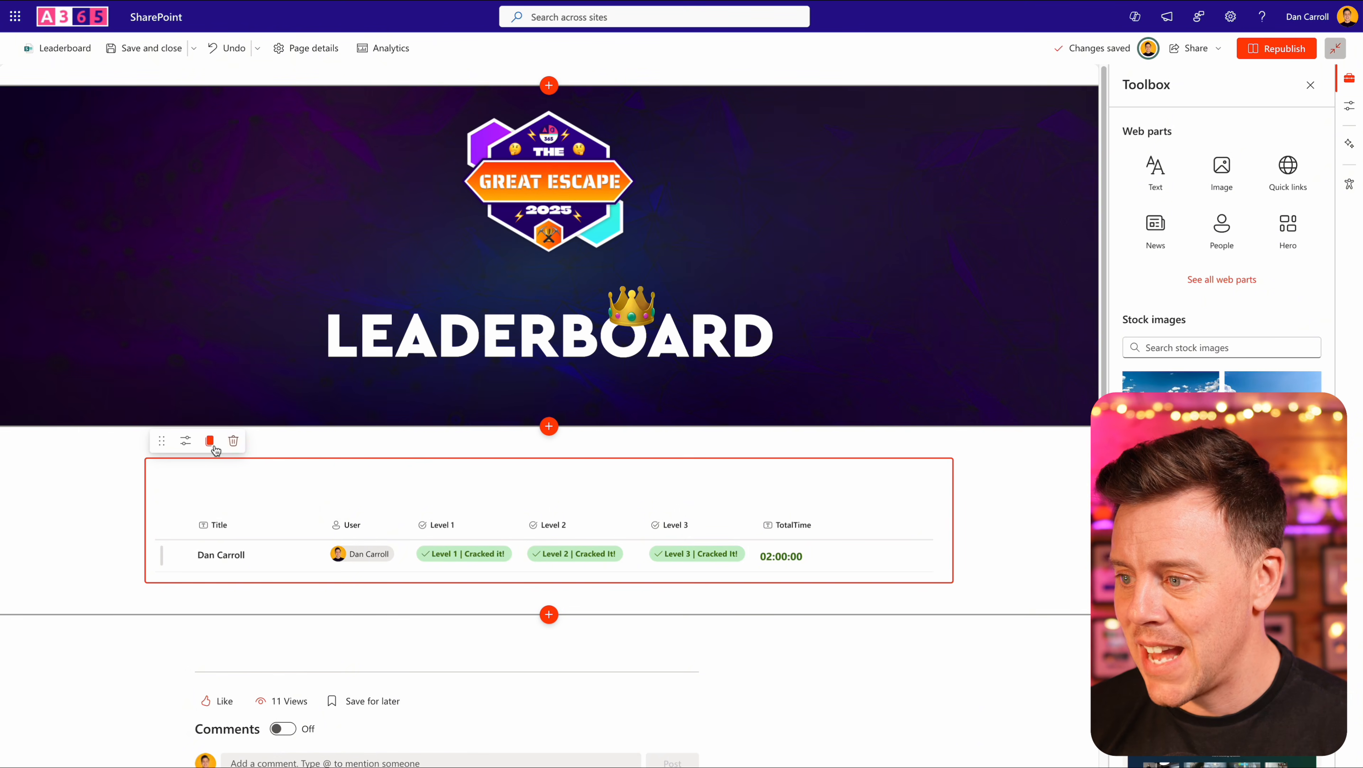
left_click(186, 442)
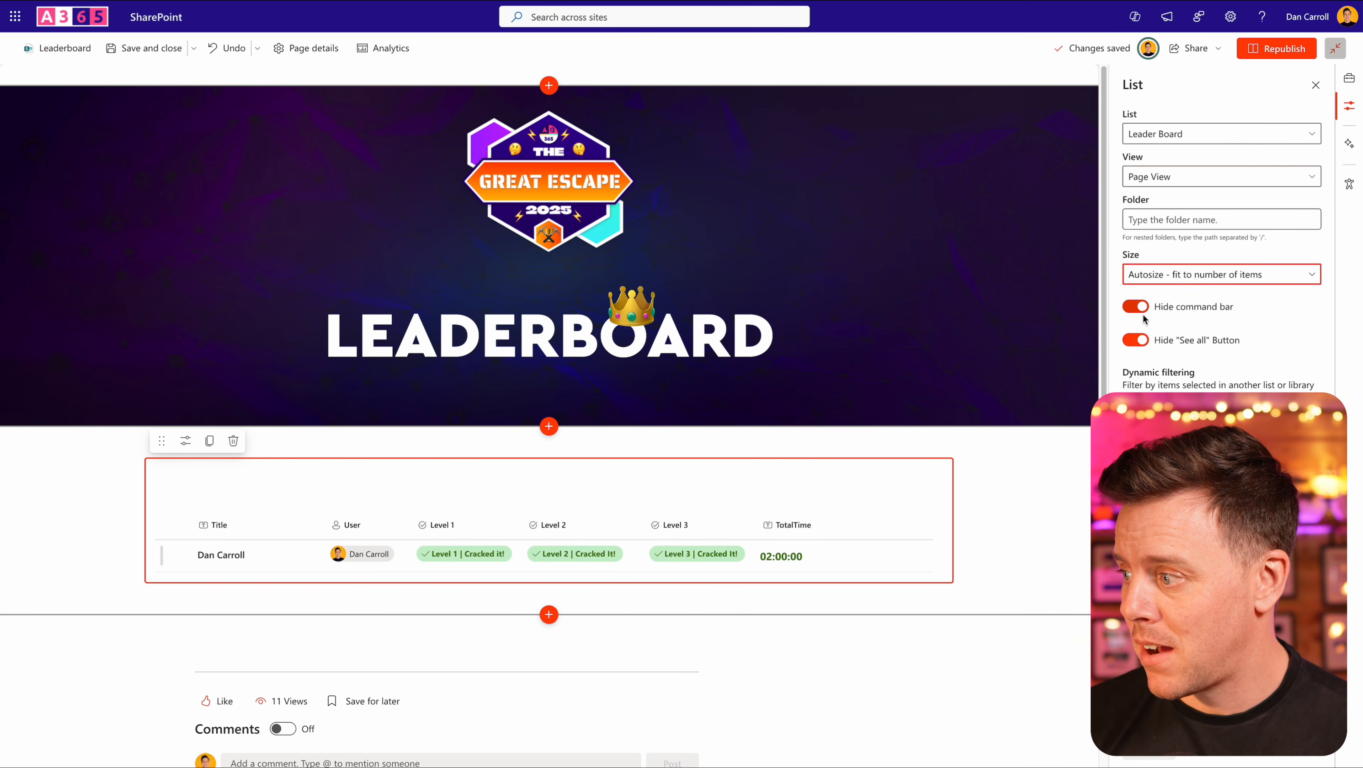
left_click(1276, 48)
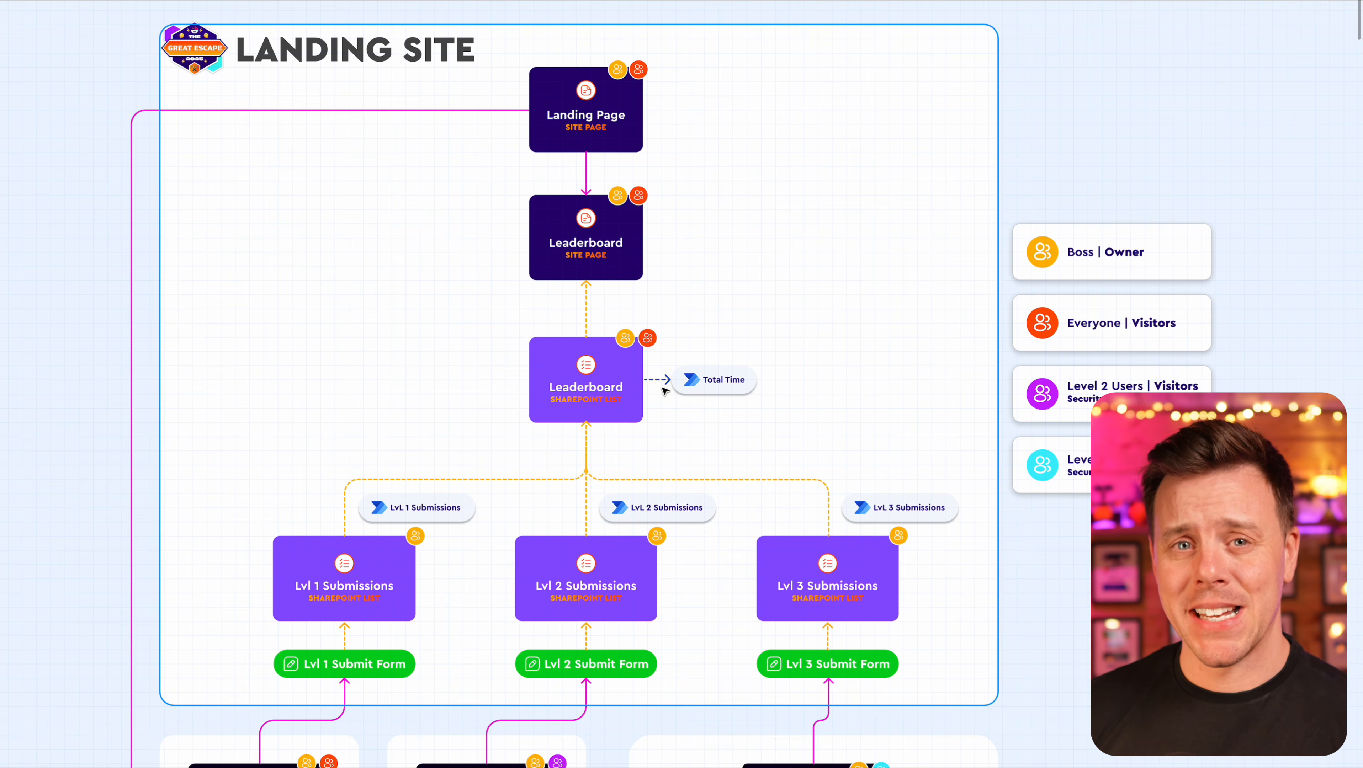
Examine the Level 1 AMAZON page, from its riddle and four carved symbols down to the Submit Your Code link, and open that link
scroll(656, 398, "down", 6)
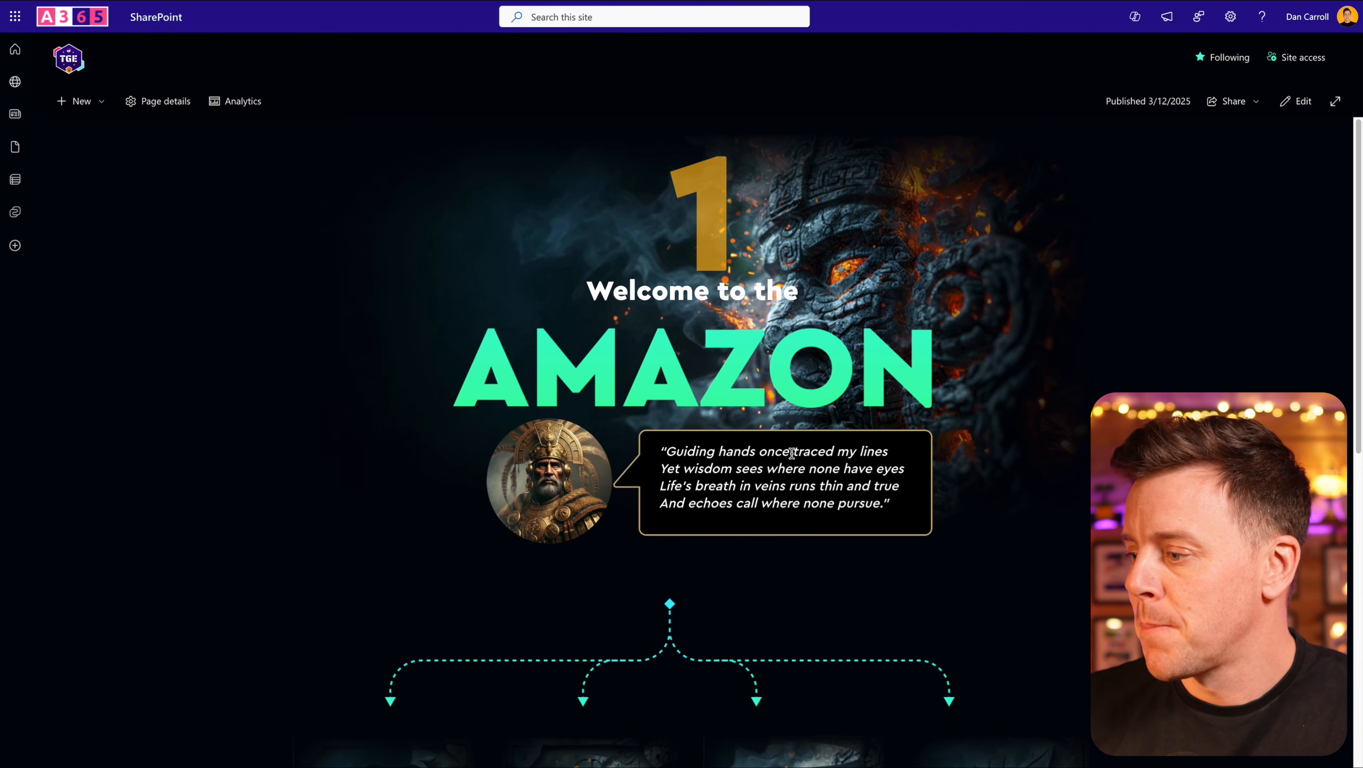
scroll(718, 455, "down", 5)
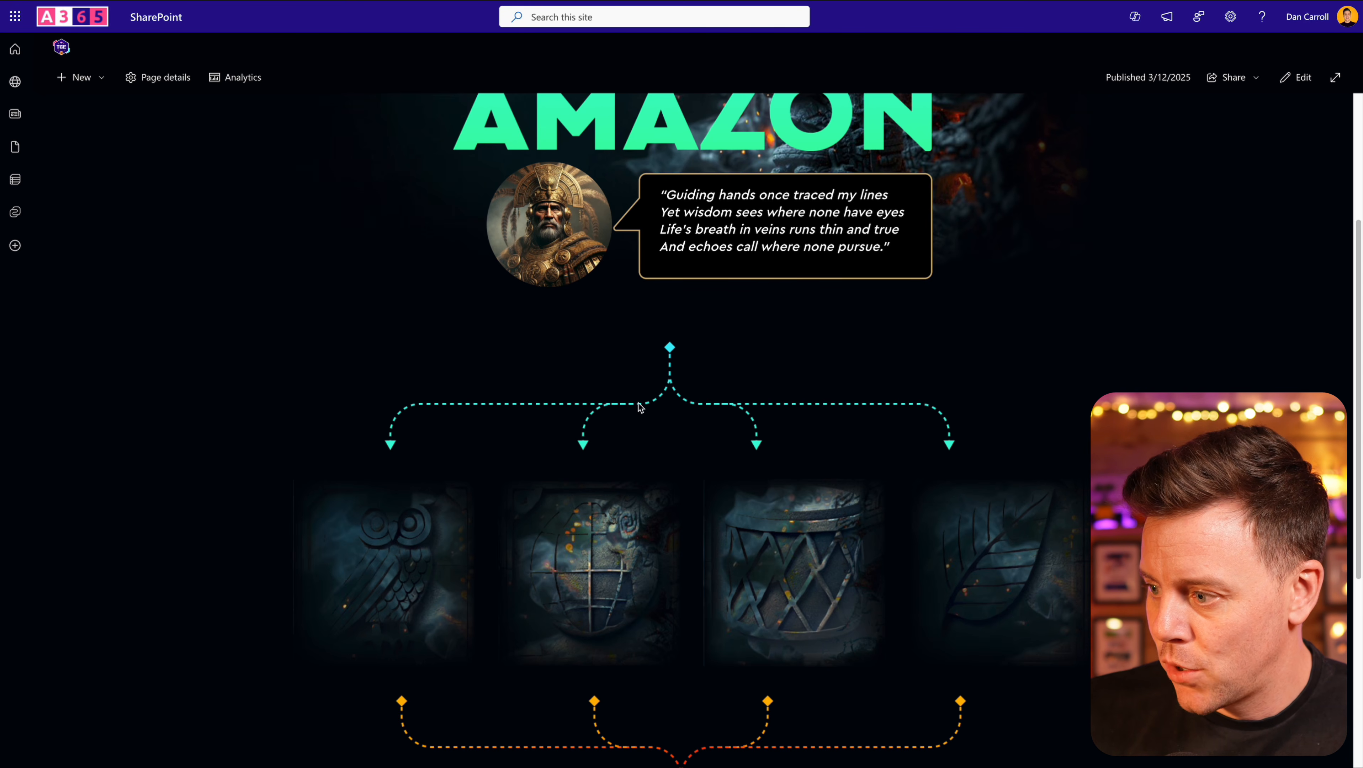
scroll(588, 494, "down", 4)
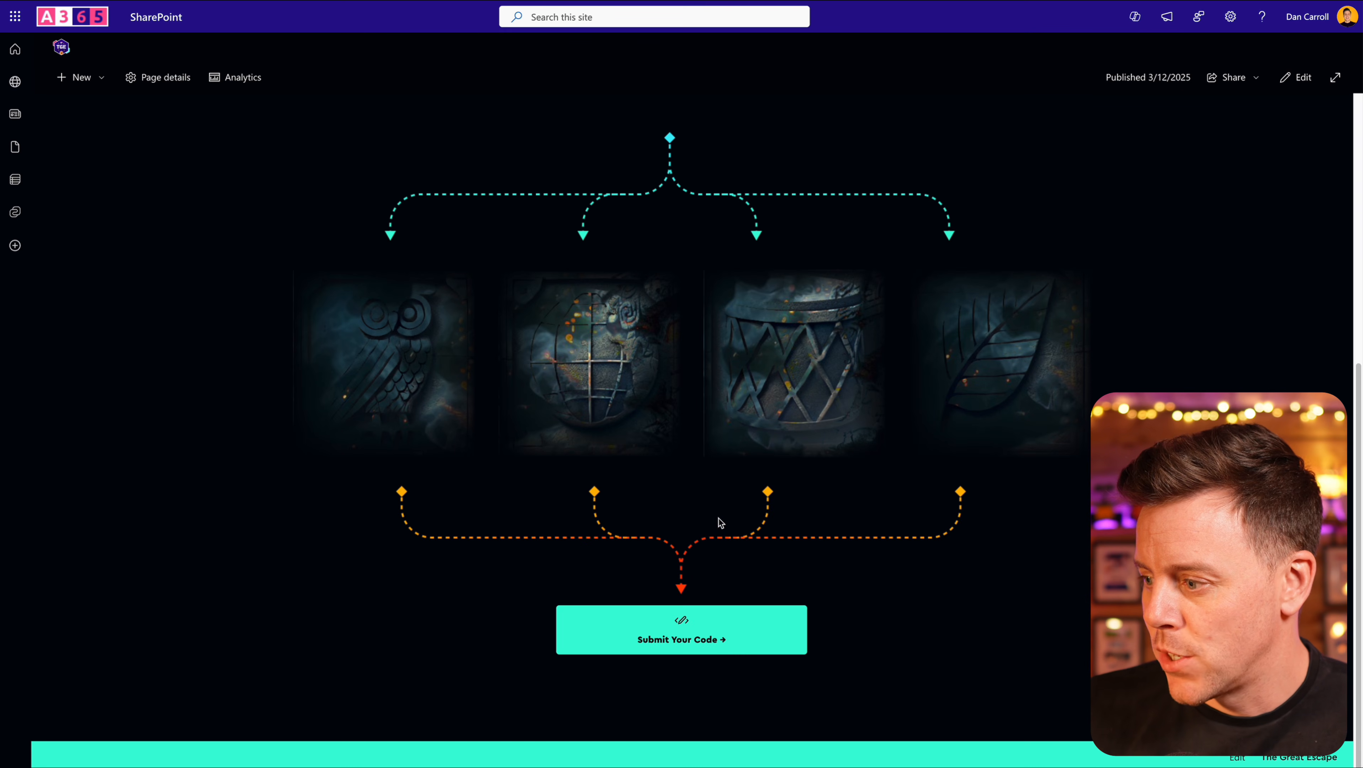
scroll(696, 641, "up", 2)
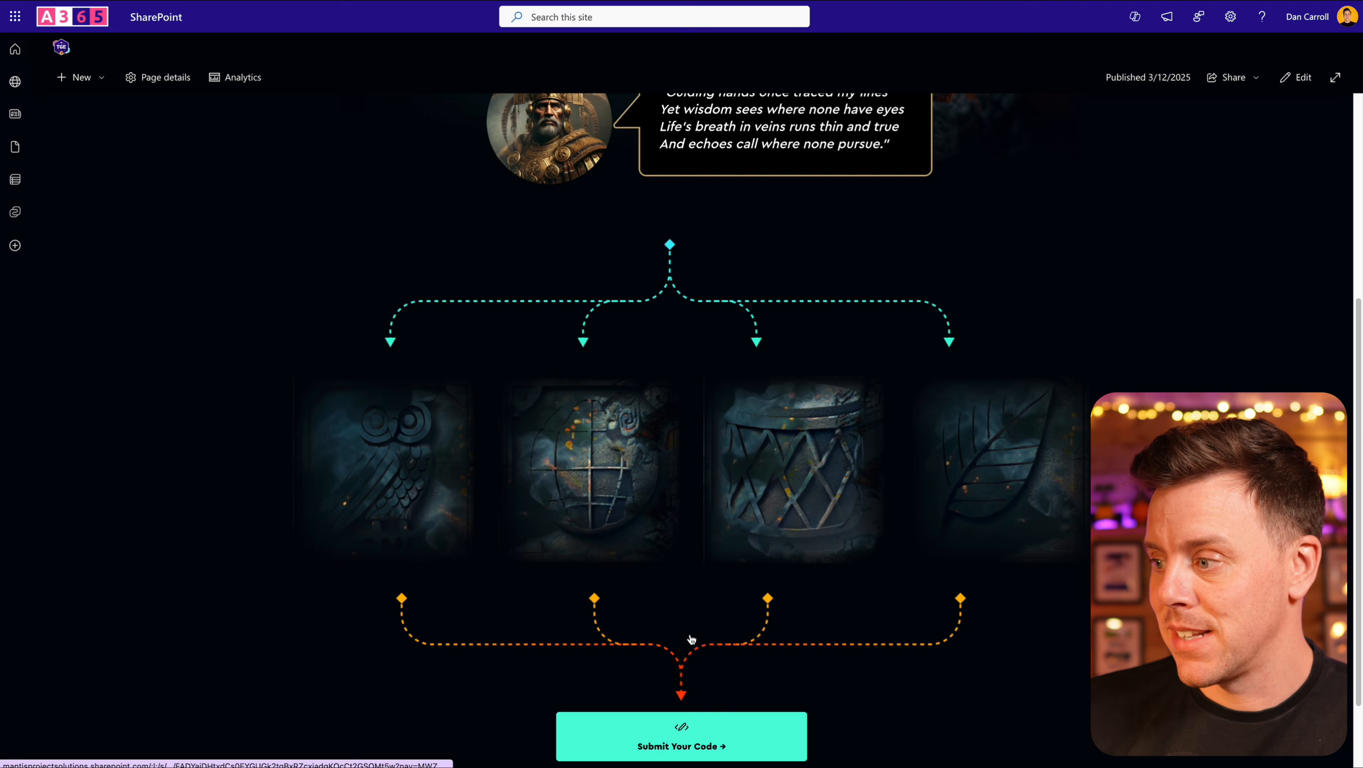
scroll(690, 633, "up", 1)
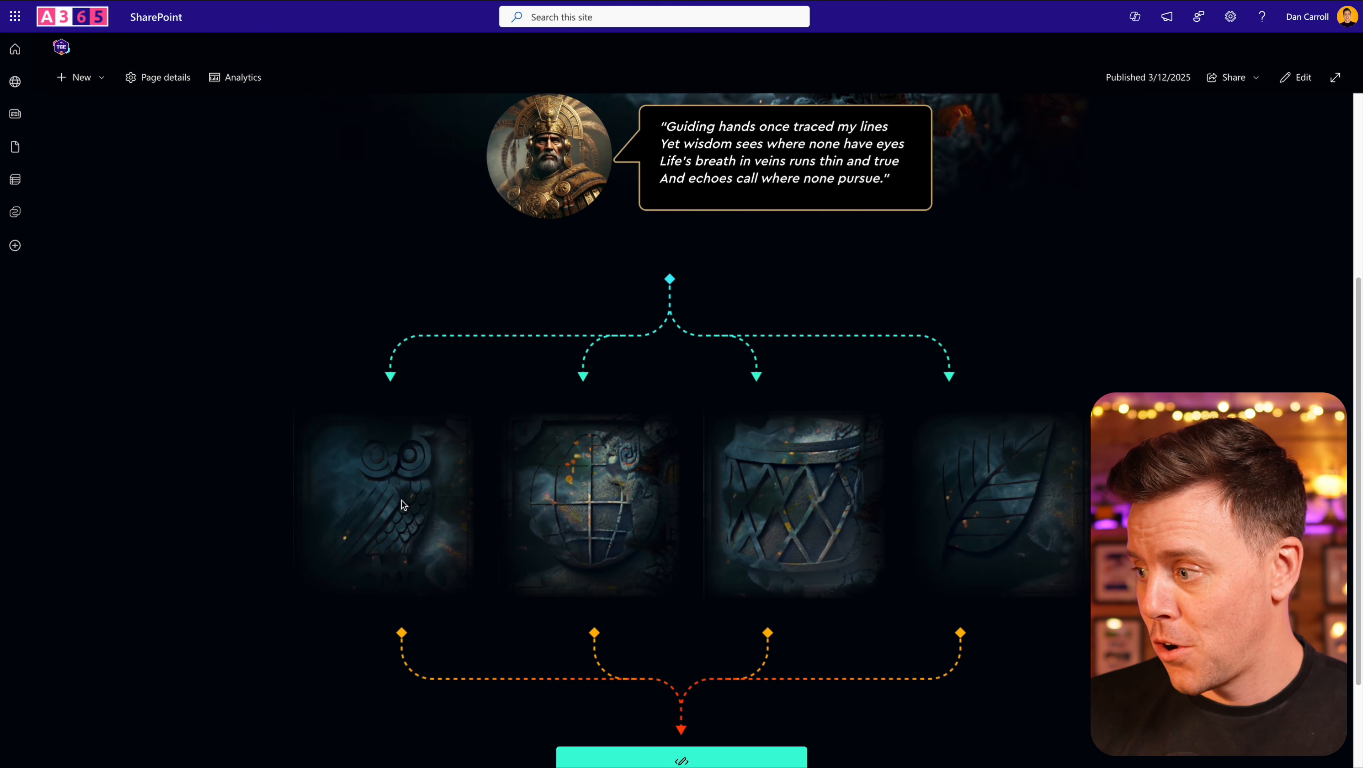
scroll(884, 567, "down", 2)
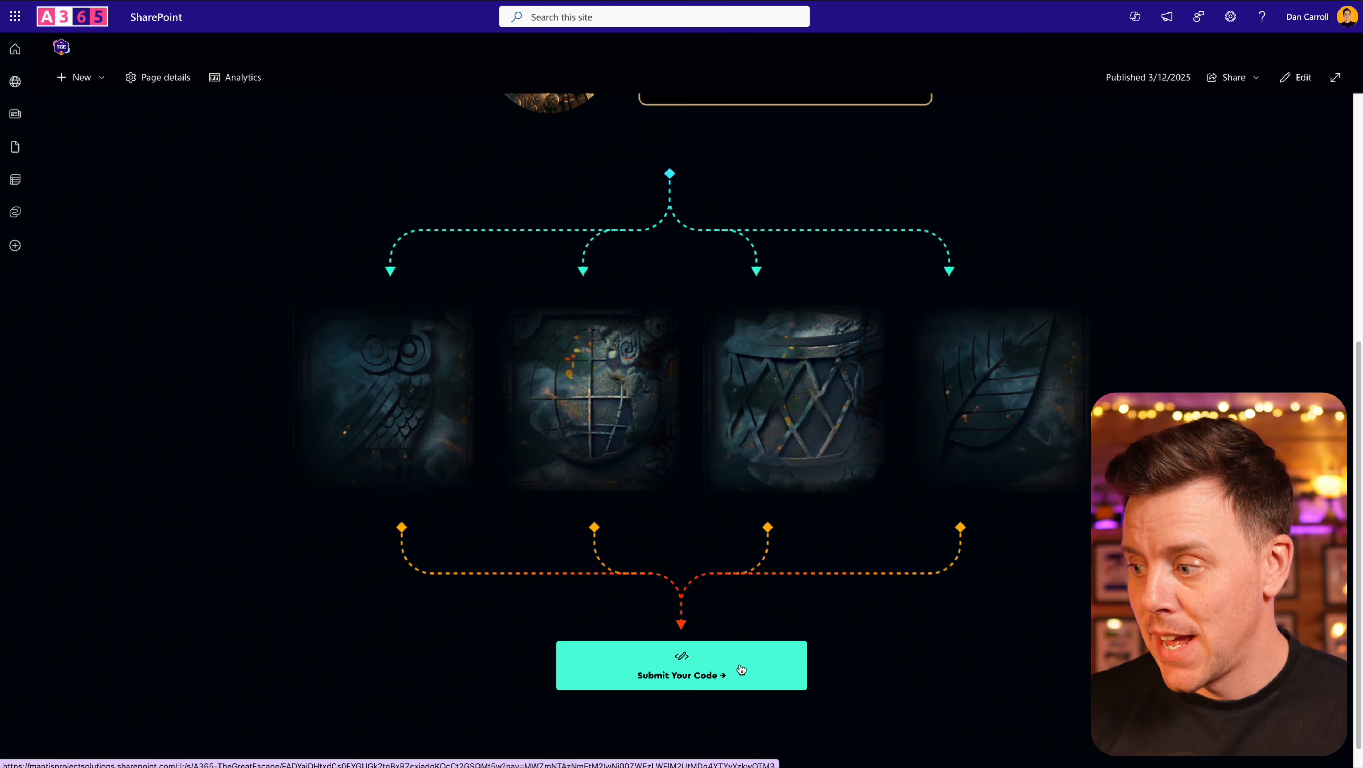
left_click(713, 675)
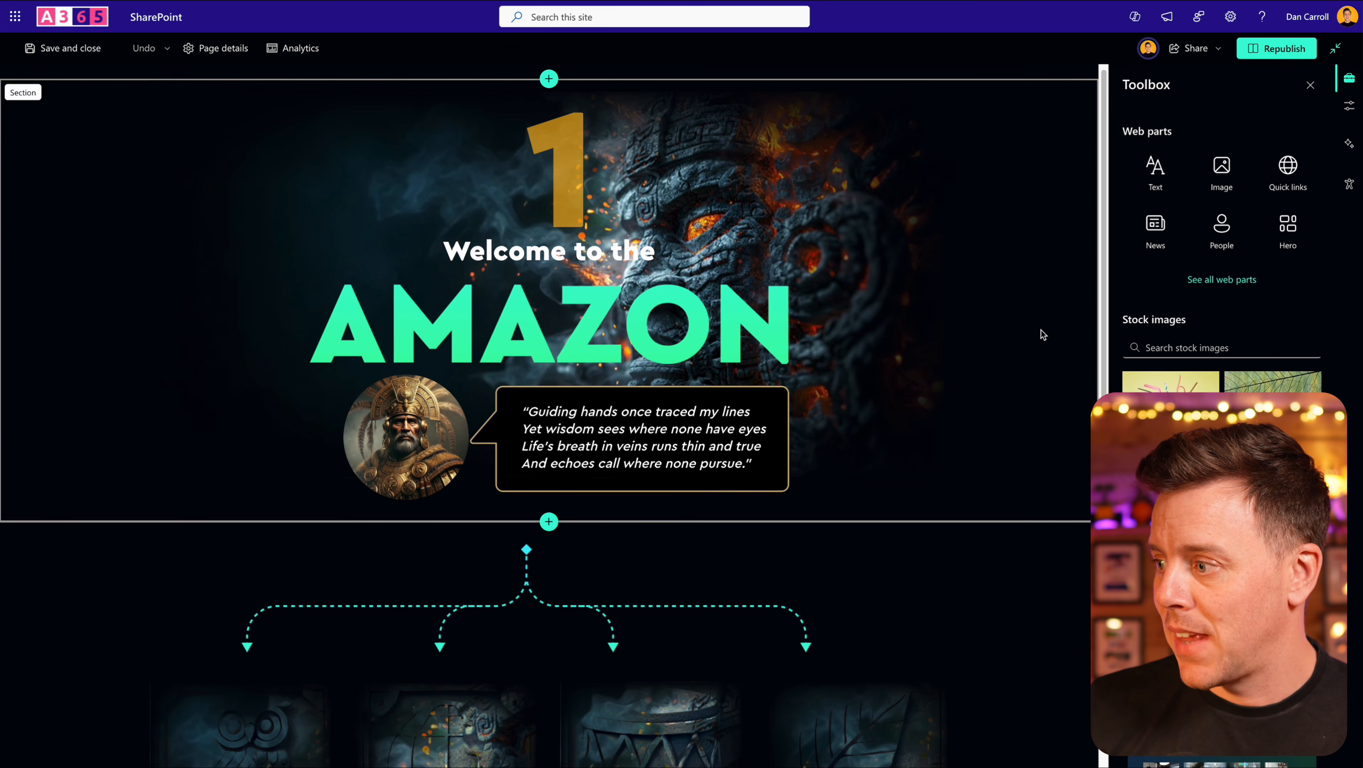
Inspect the AMAZON page in edit mode down to its Submit Your Code quick links web part, and republish the page
scroll(1022, 270, "down", 5)
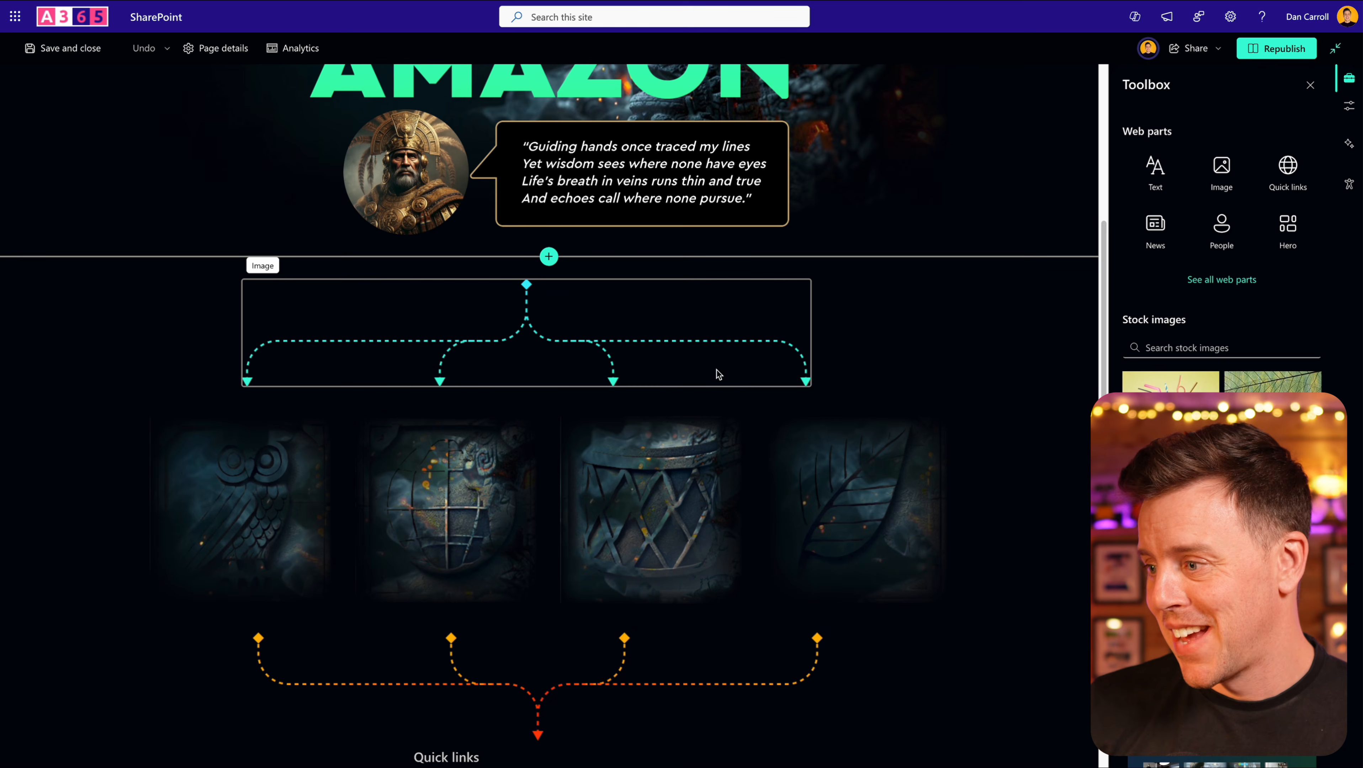
scroll(608, 654, "down", 3)
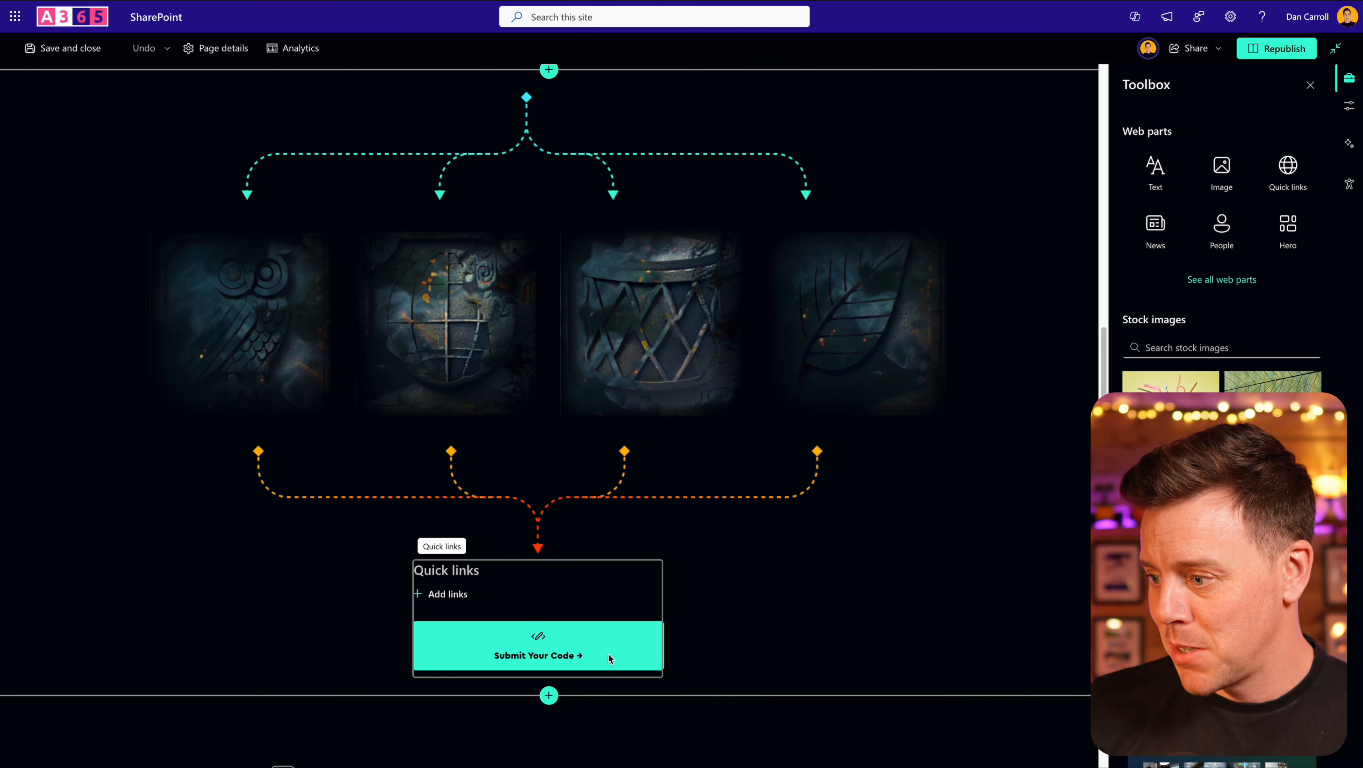
left_click(568, 629)
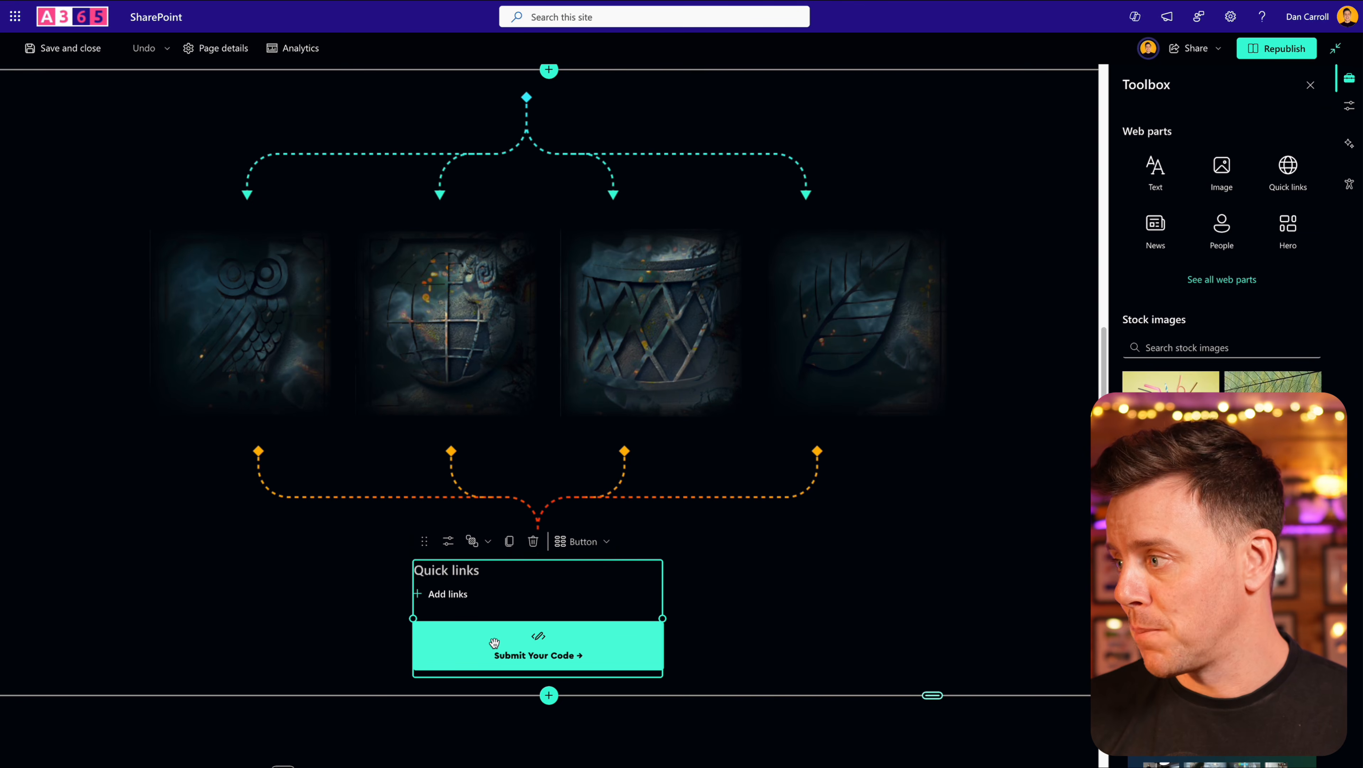
left_click(1289, 55)
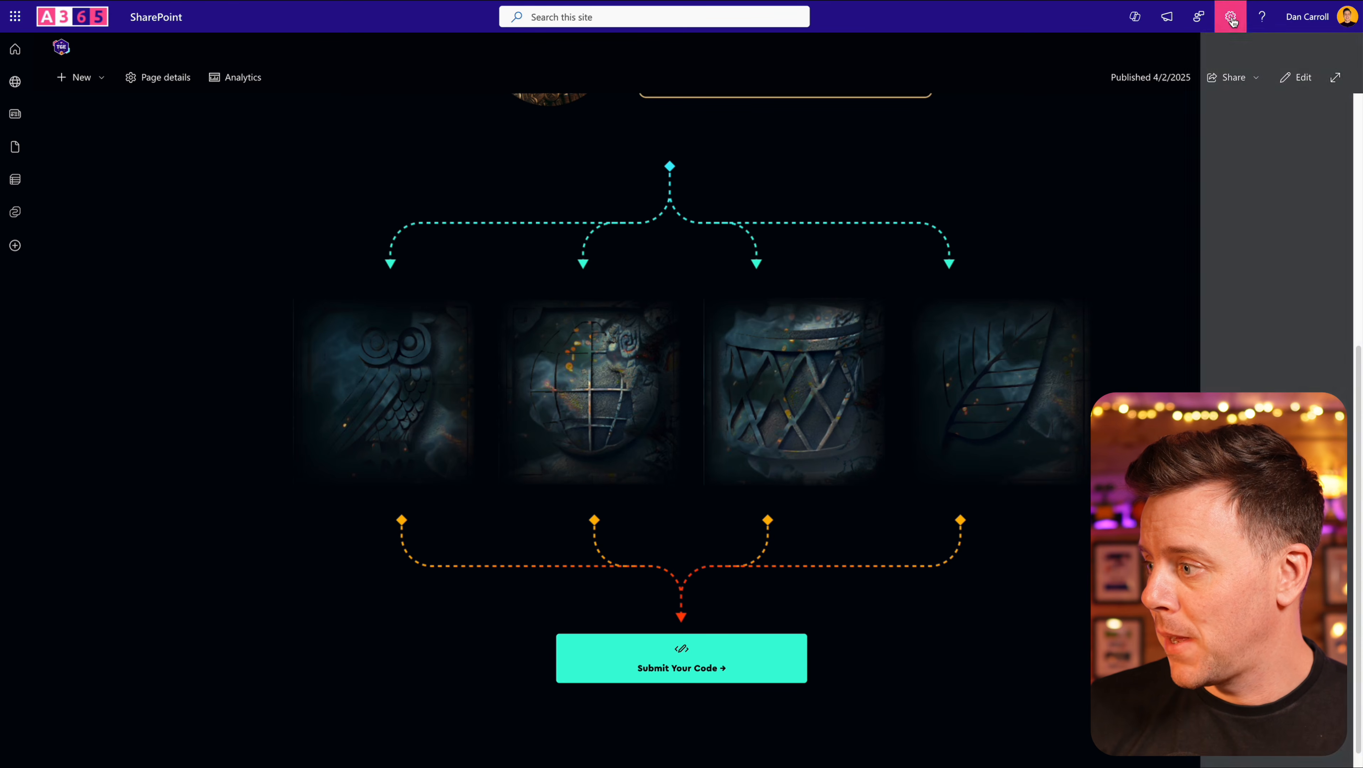
Open the site branding settings, start a new theme and examine its primary, text, background, dark theme and accent color options
left_click(1231, 18)
left_click(1176, 290)
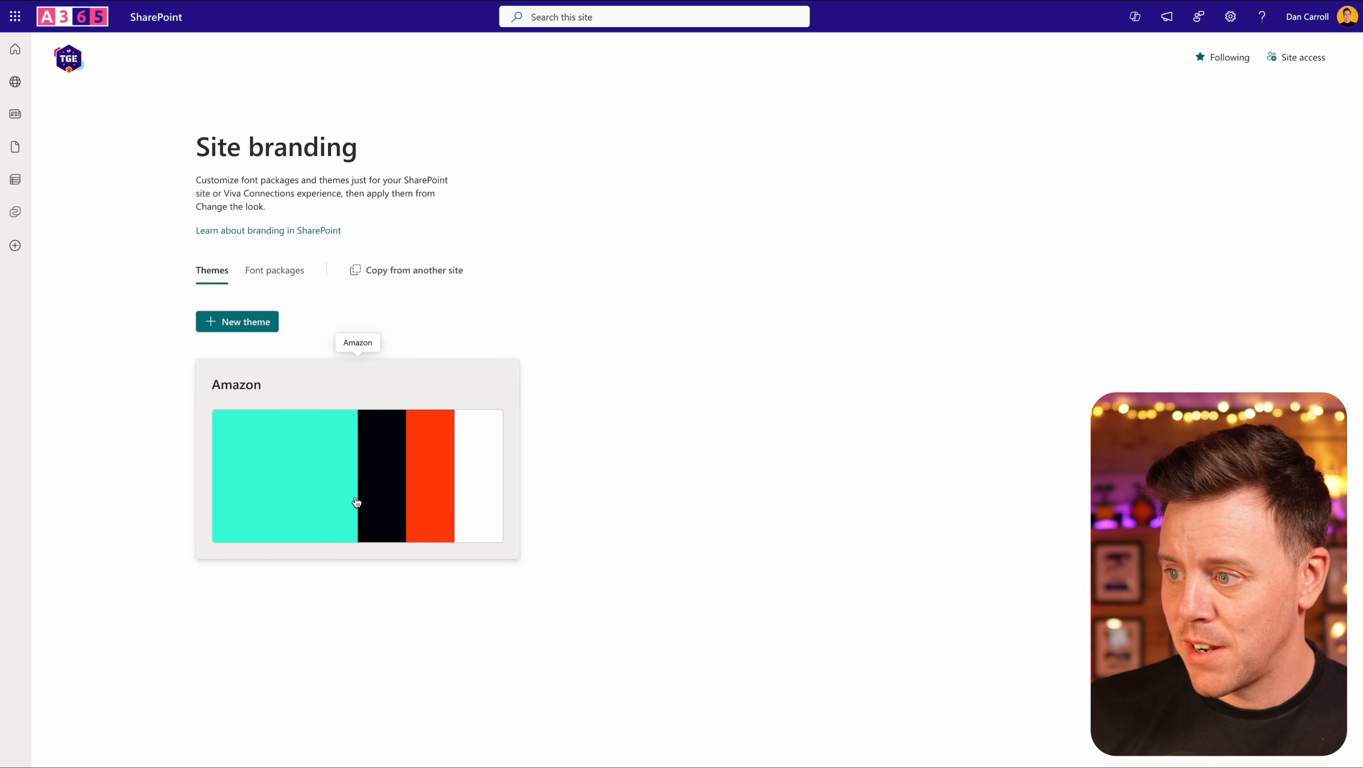
left_click(221, 325)
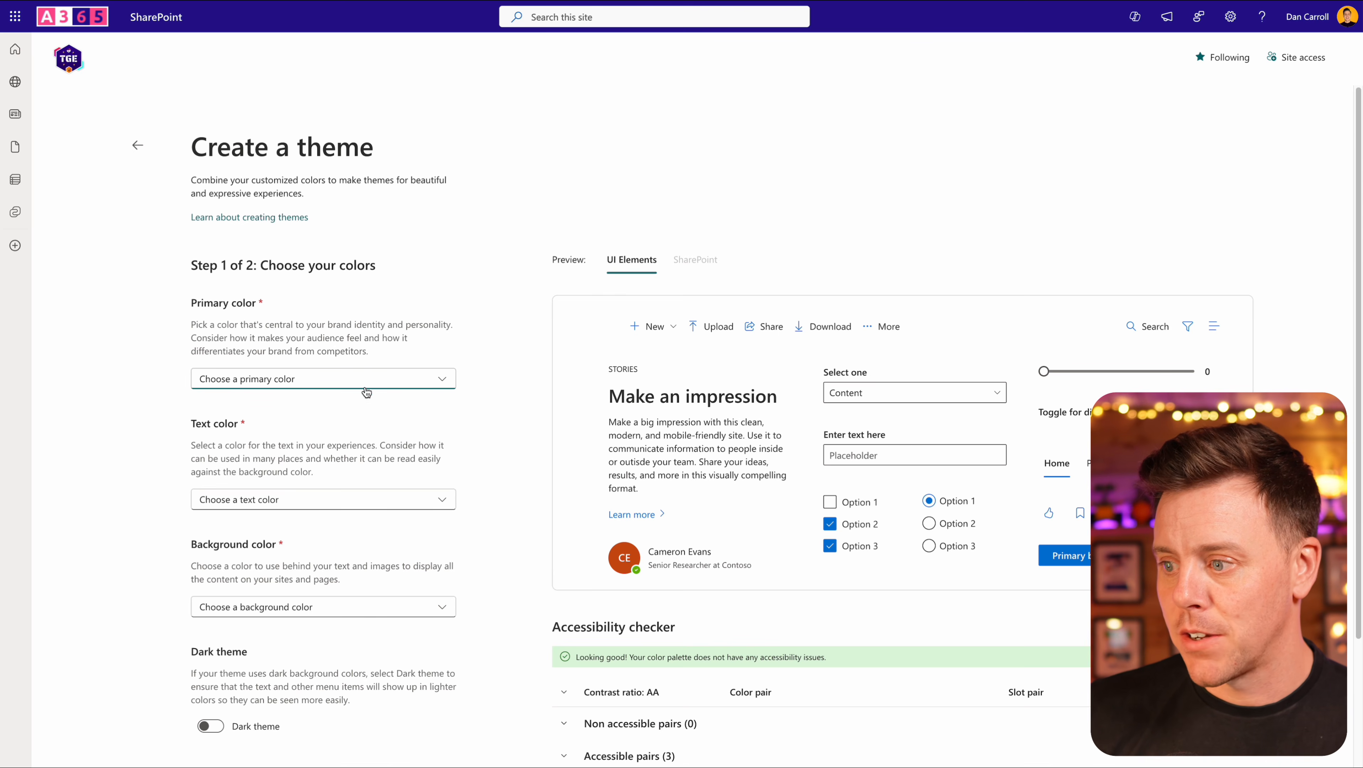
scroll(322, 431, "down", 1)
scroll(278, 474, "down", 1)
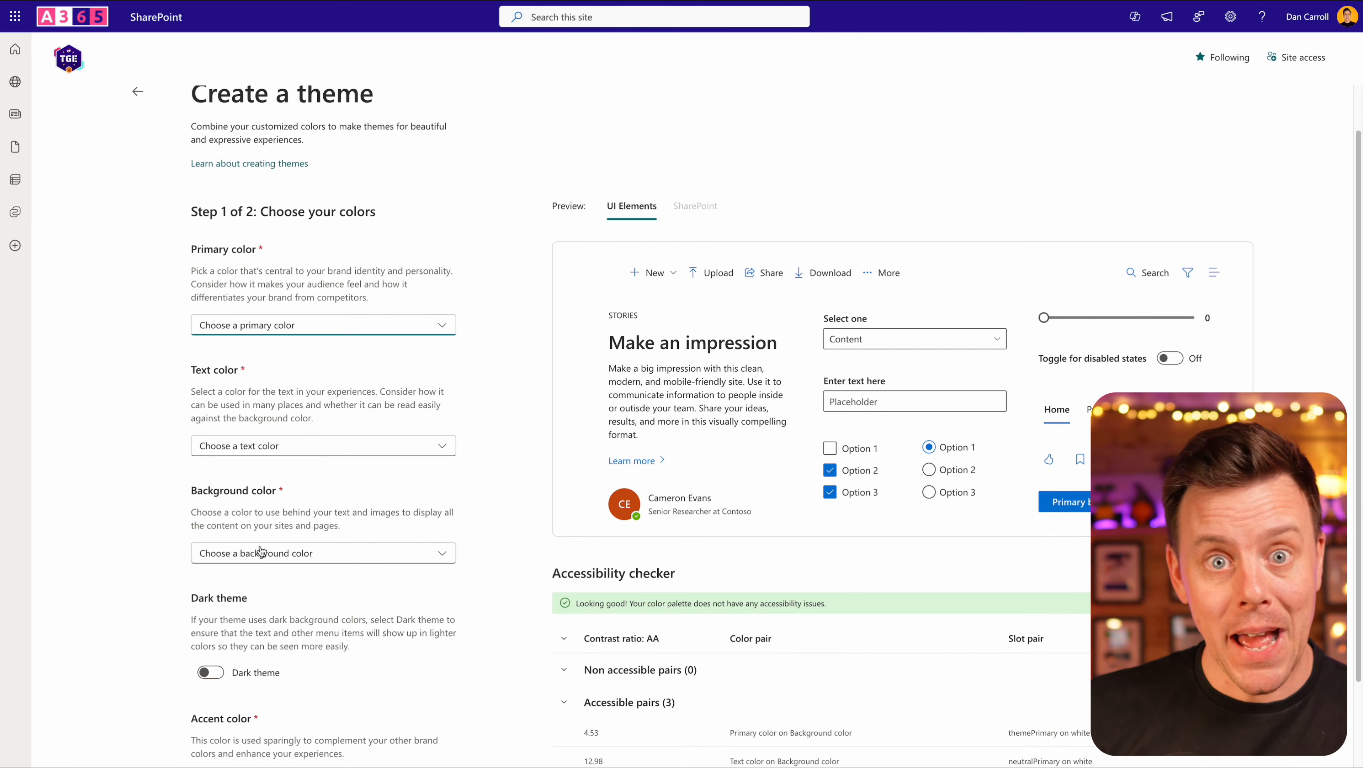
scroll(226, 564, "down", 2)
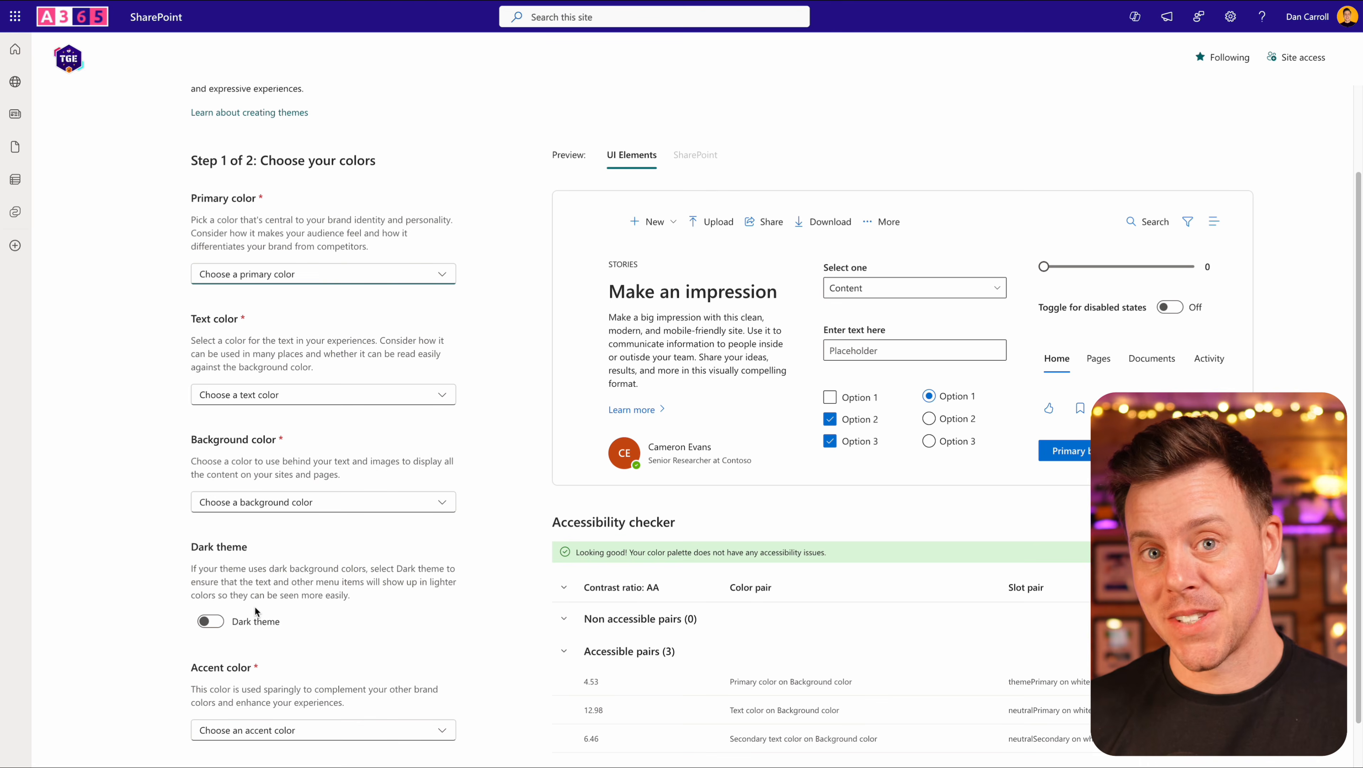
scroll(564, 375, "down", 1)
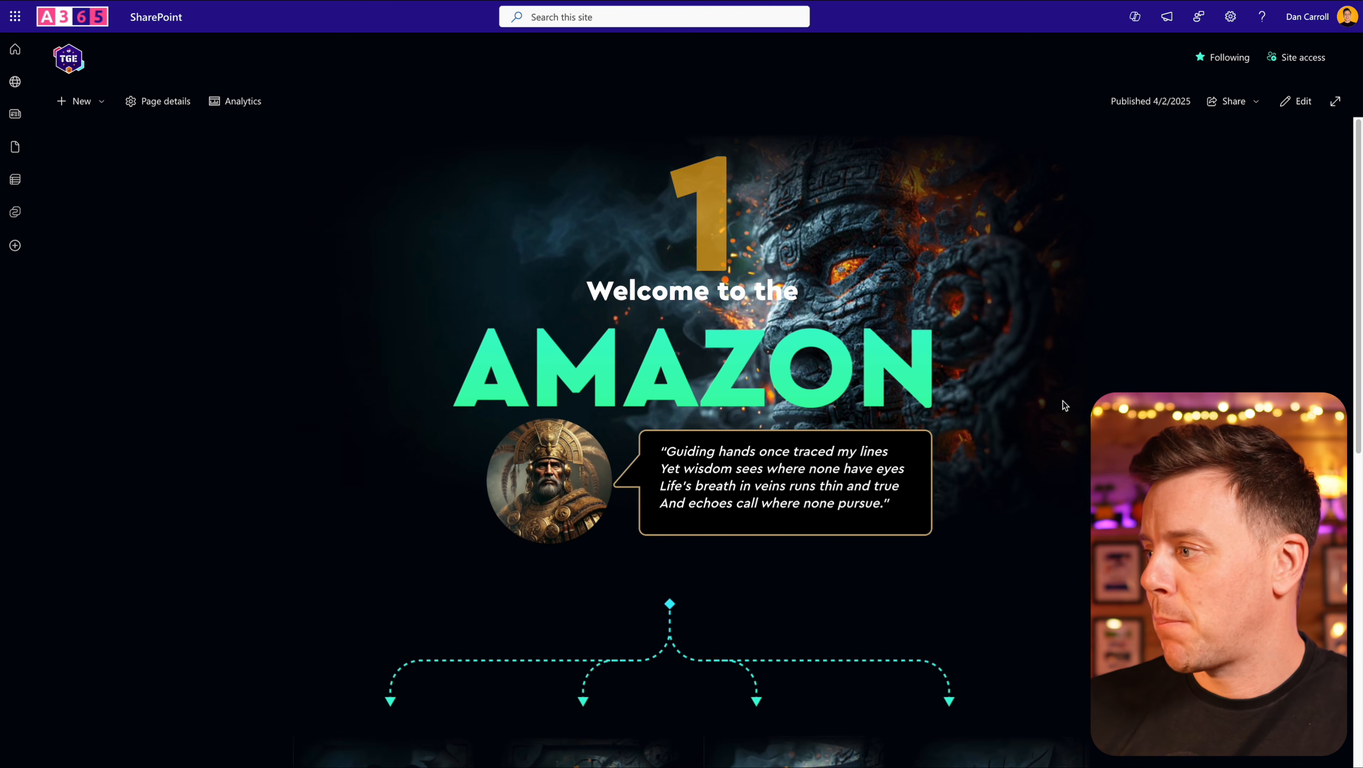
View the site visitors in the Level 1 AMAZON site's access settings, and close them without changes
left_click(1284, 64)
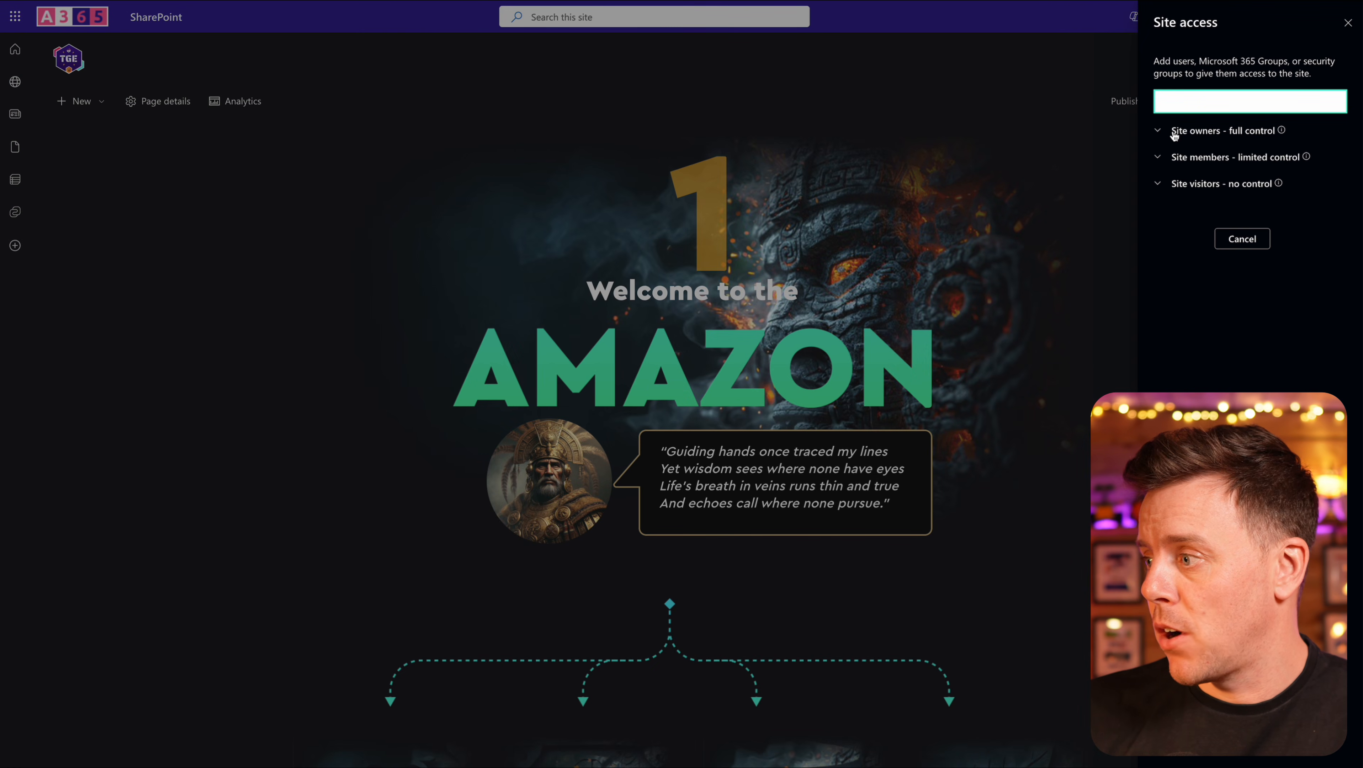
left_click(1159, 132)
left_click(1159, 132)
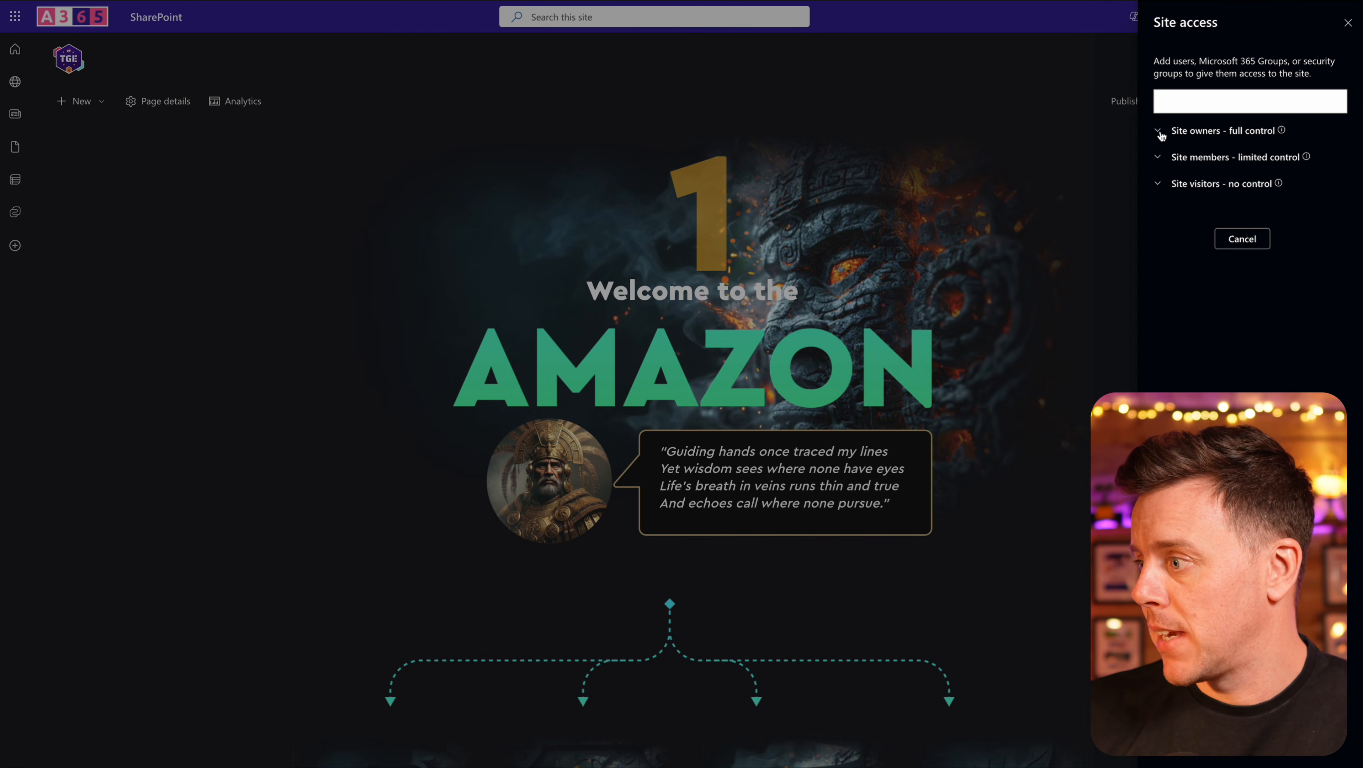
left_click(1159, 185)
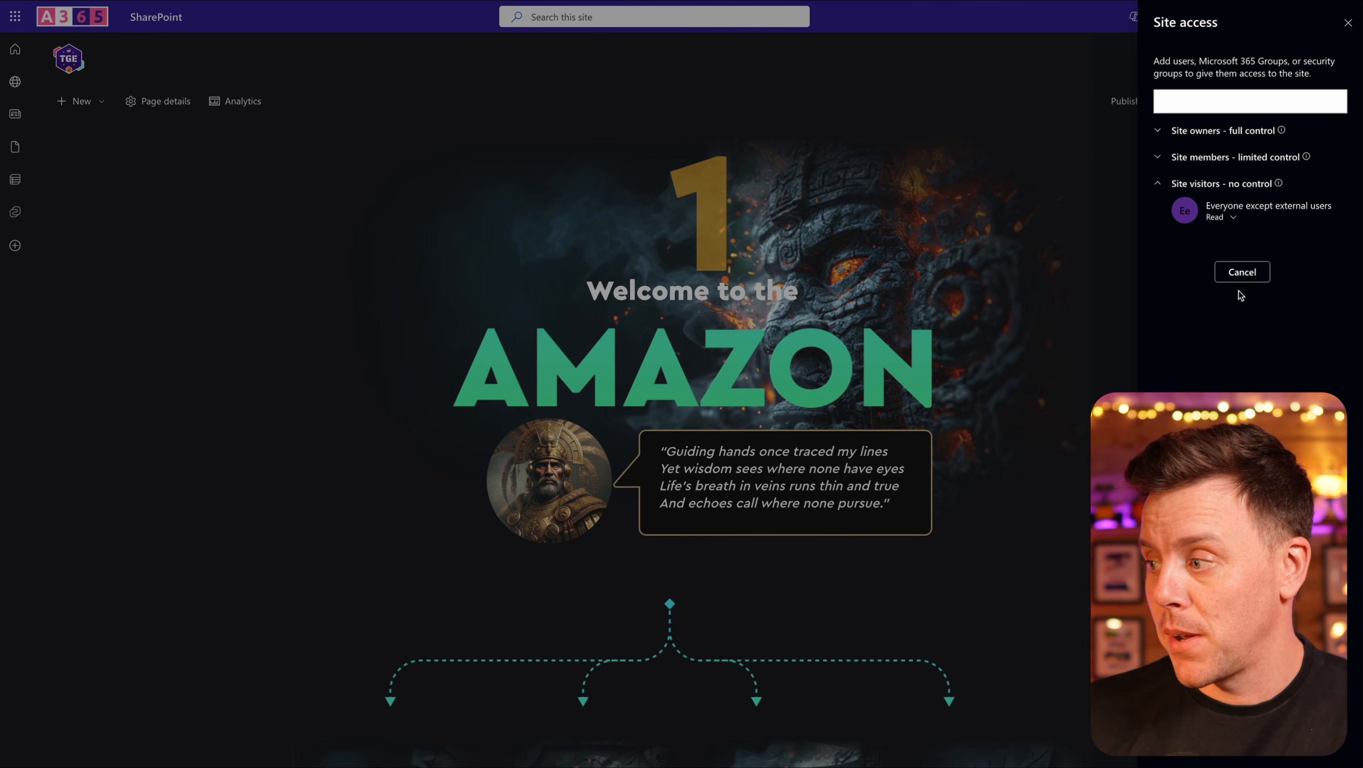
left_click(1242, 272)
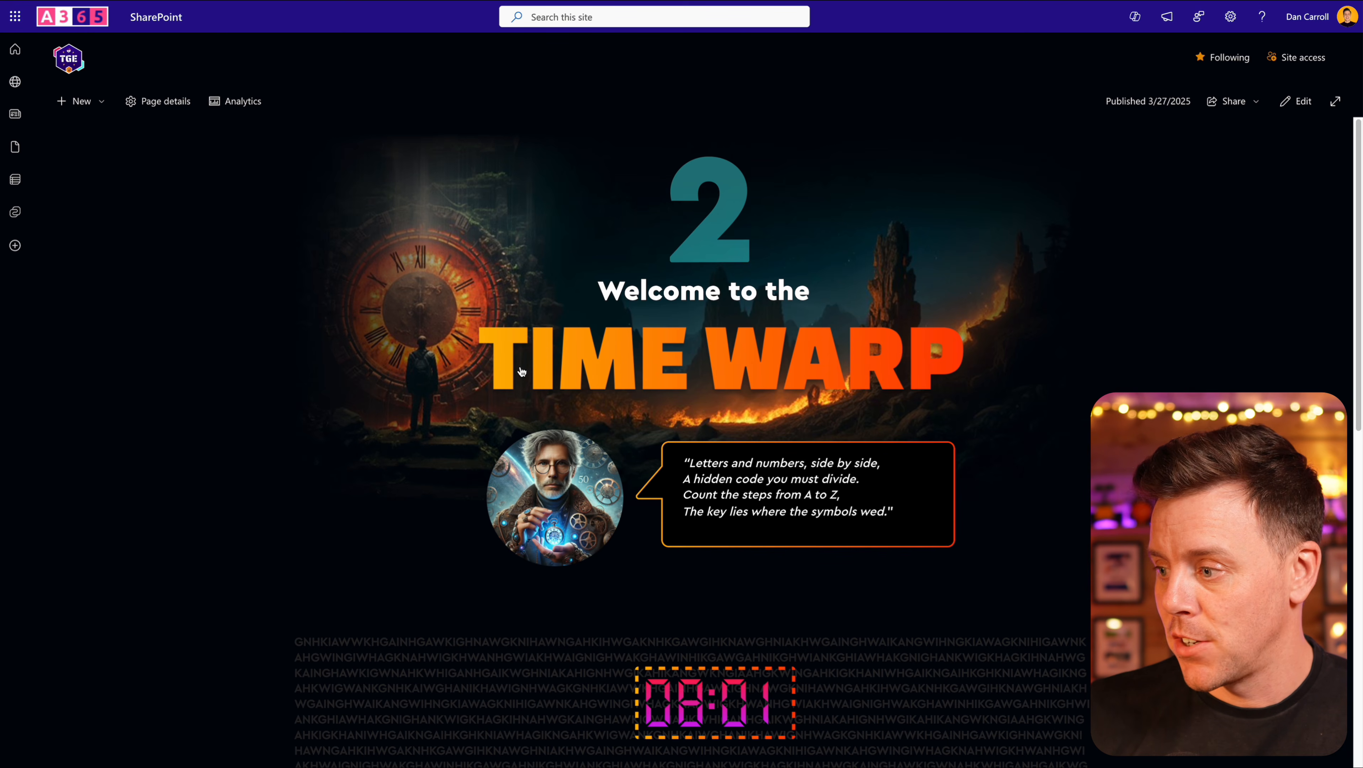
Examine the Level 2 TIME WARP page from its riddle through the four digital clocks in the letter grid, and open the Submit Your Code link
scroll(522, 371, "down", 2)
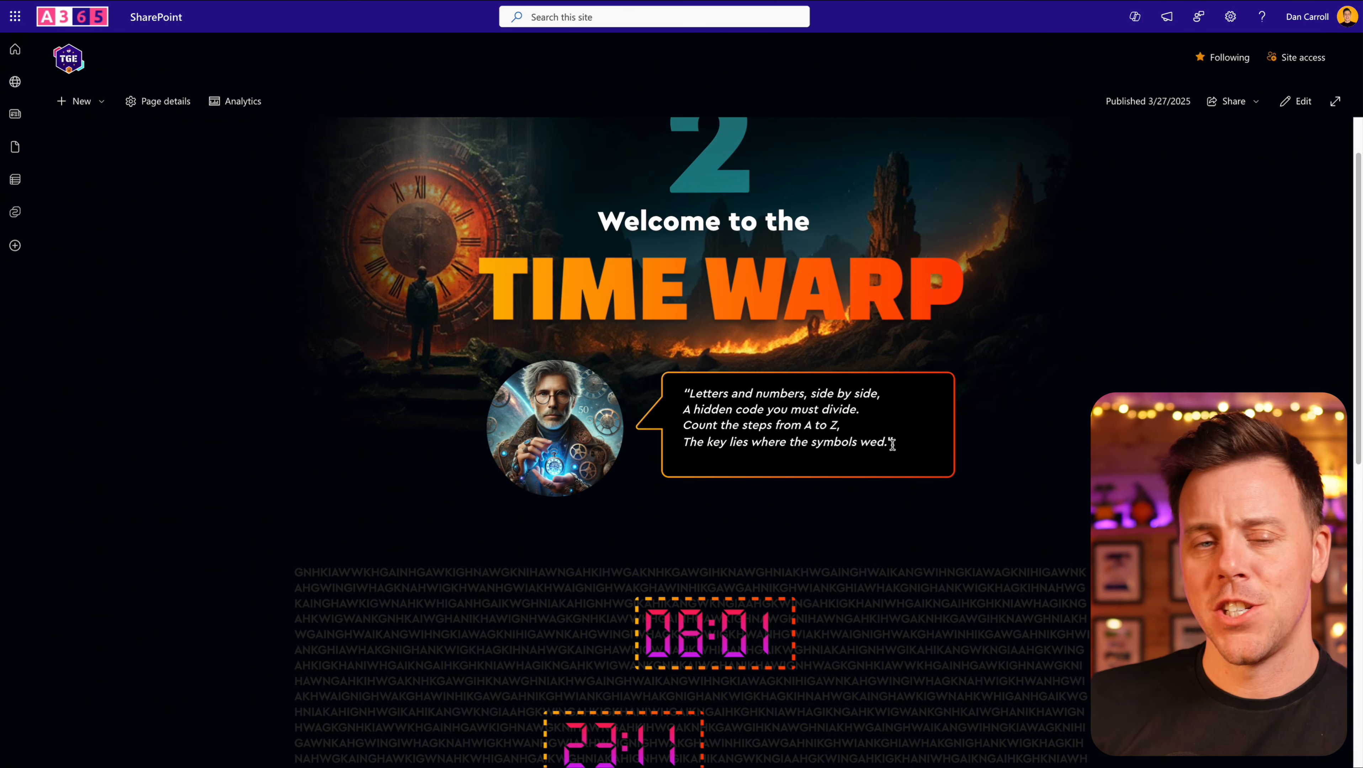
scroll(496, 430, "down", 3)
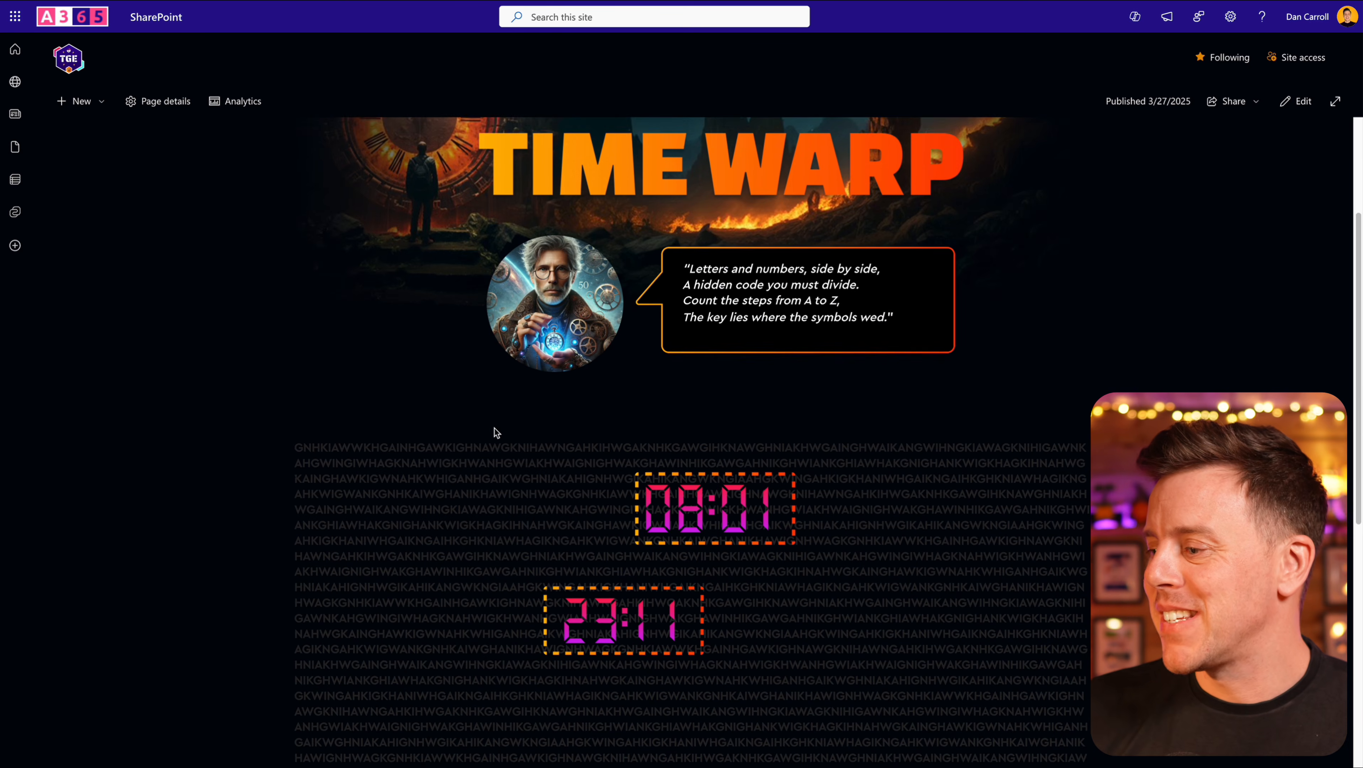
scroll(453, 453, "down", 3)
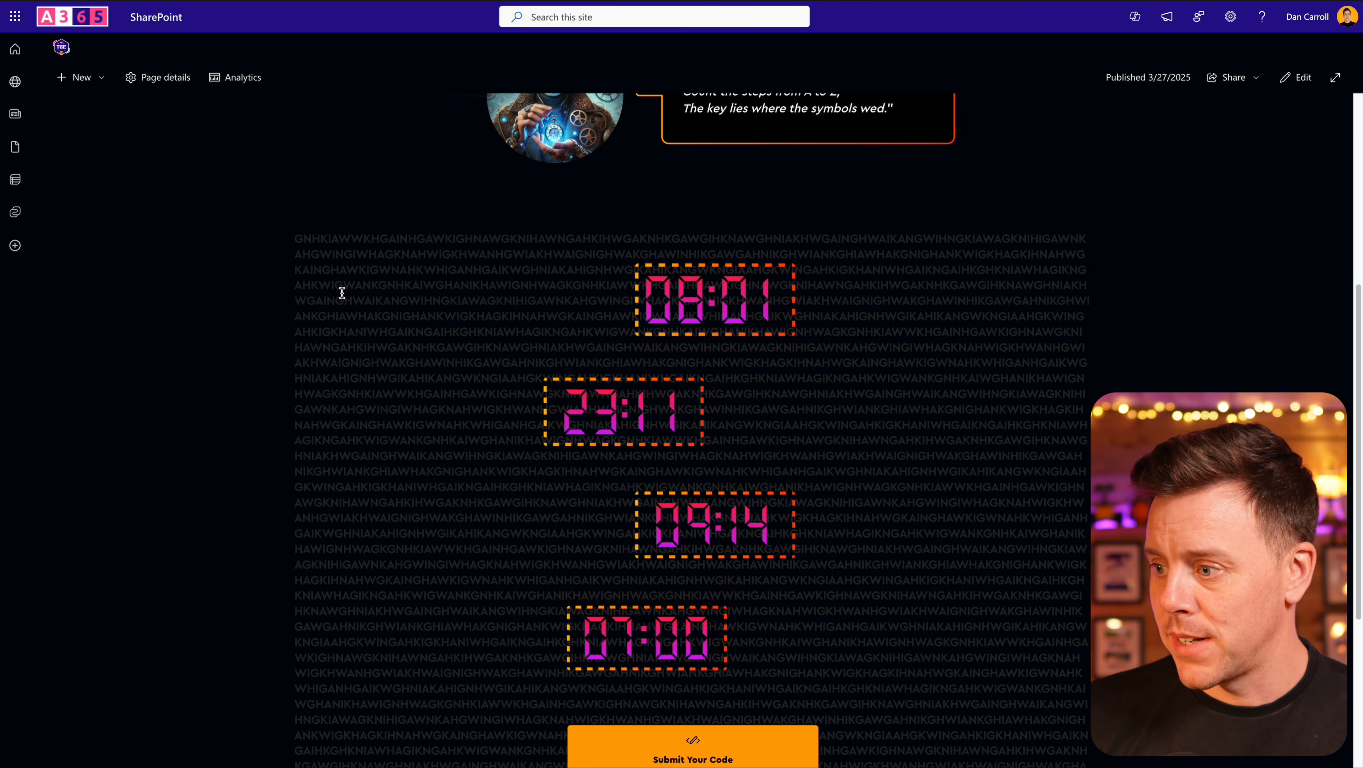
left_click_drag(330, 331, 358, 408)
left_click(374, 511)
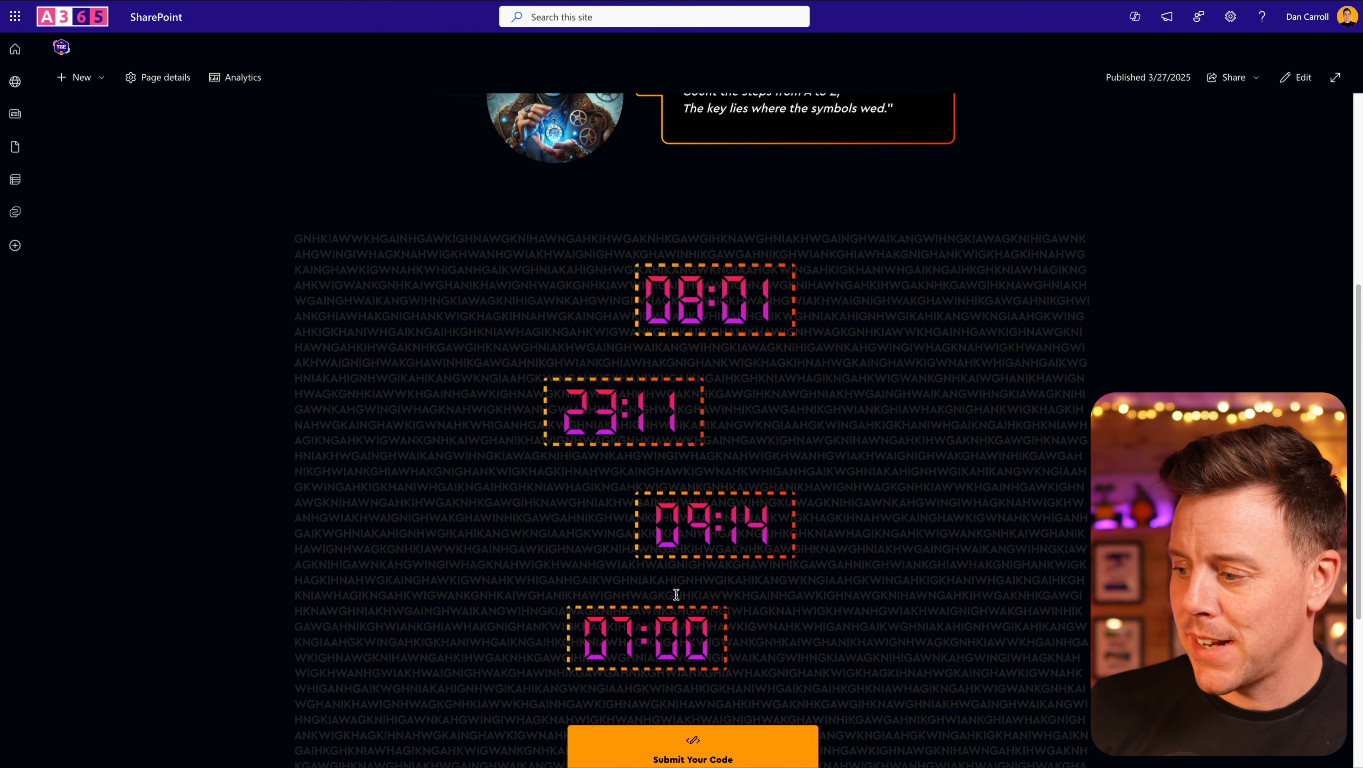
scroll(659, 591, "down", 1)
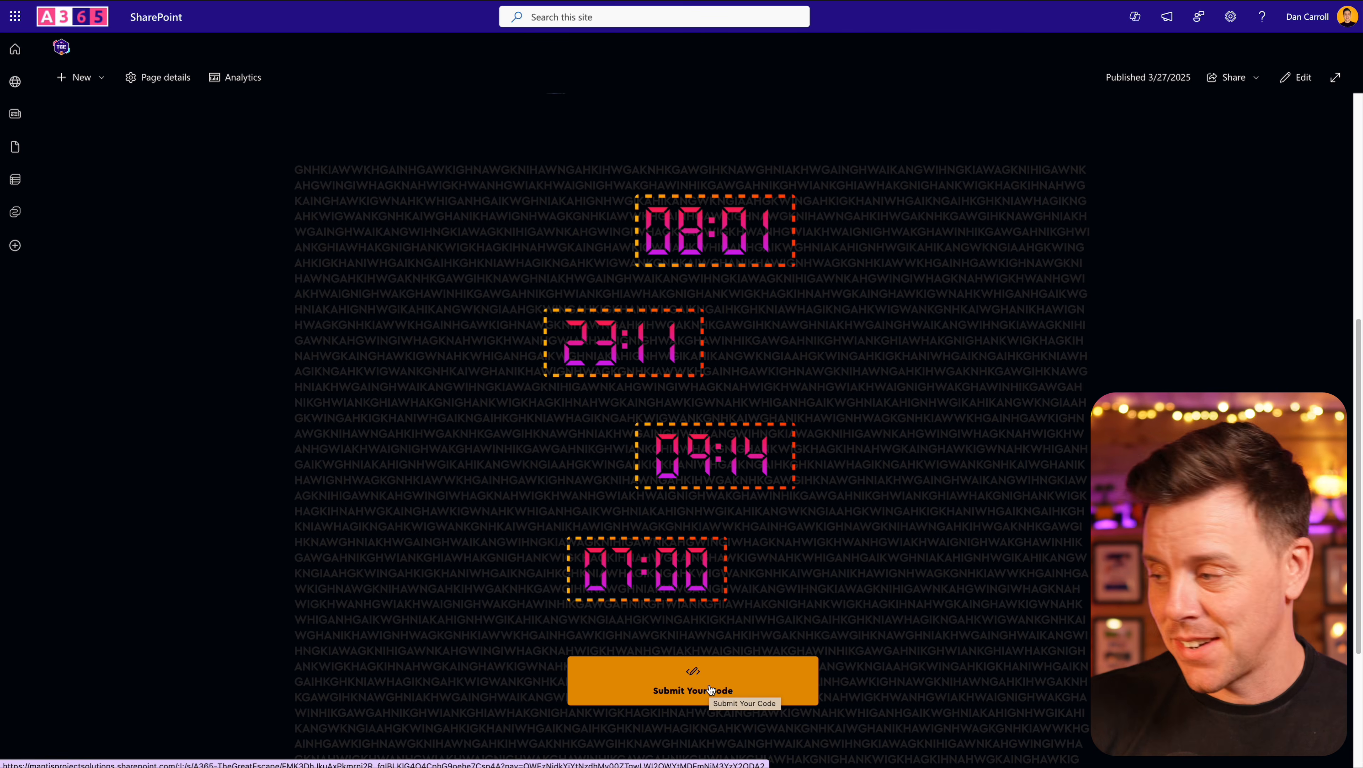
left_click(710, 690)
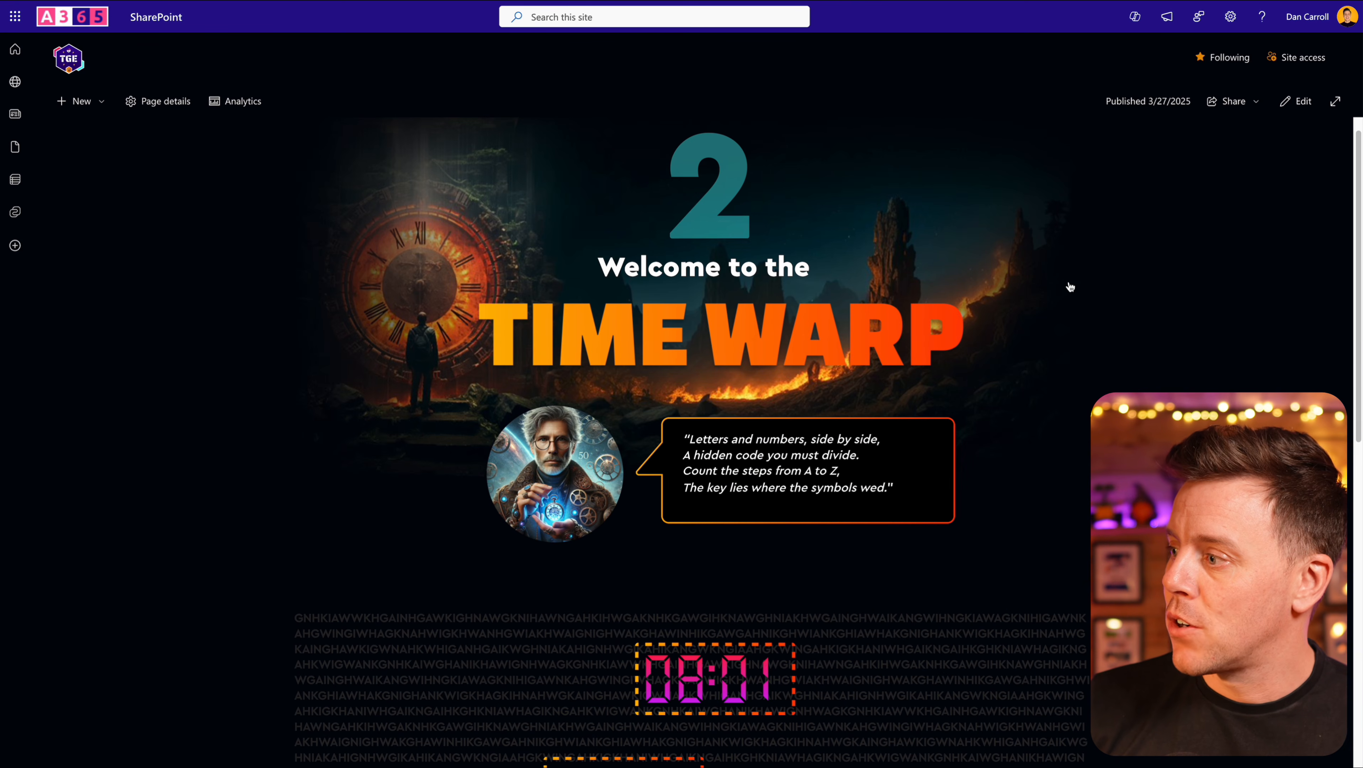
View the site owners and site visitors in the Level 2 TIME WARP site's access settings
left_click(1283, 60)
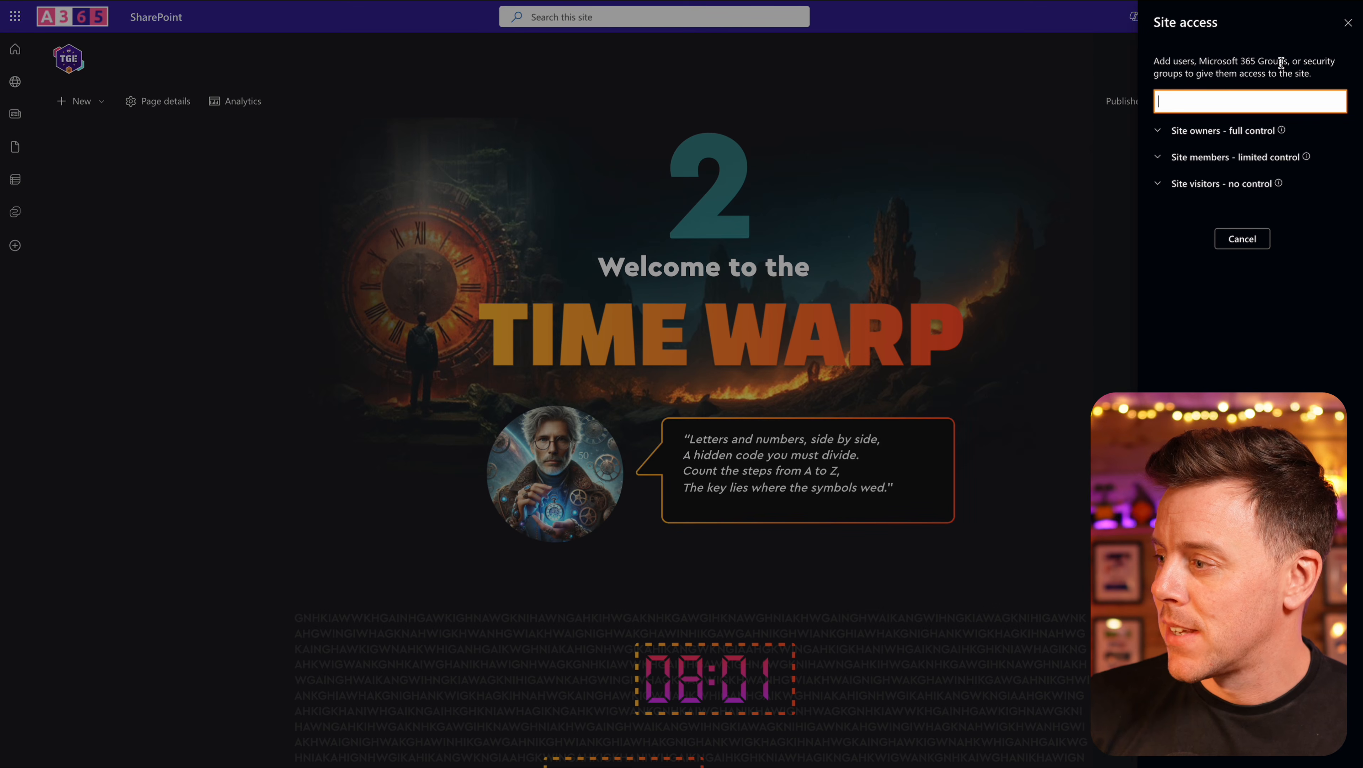
left_click(1158, 130)
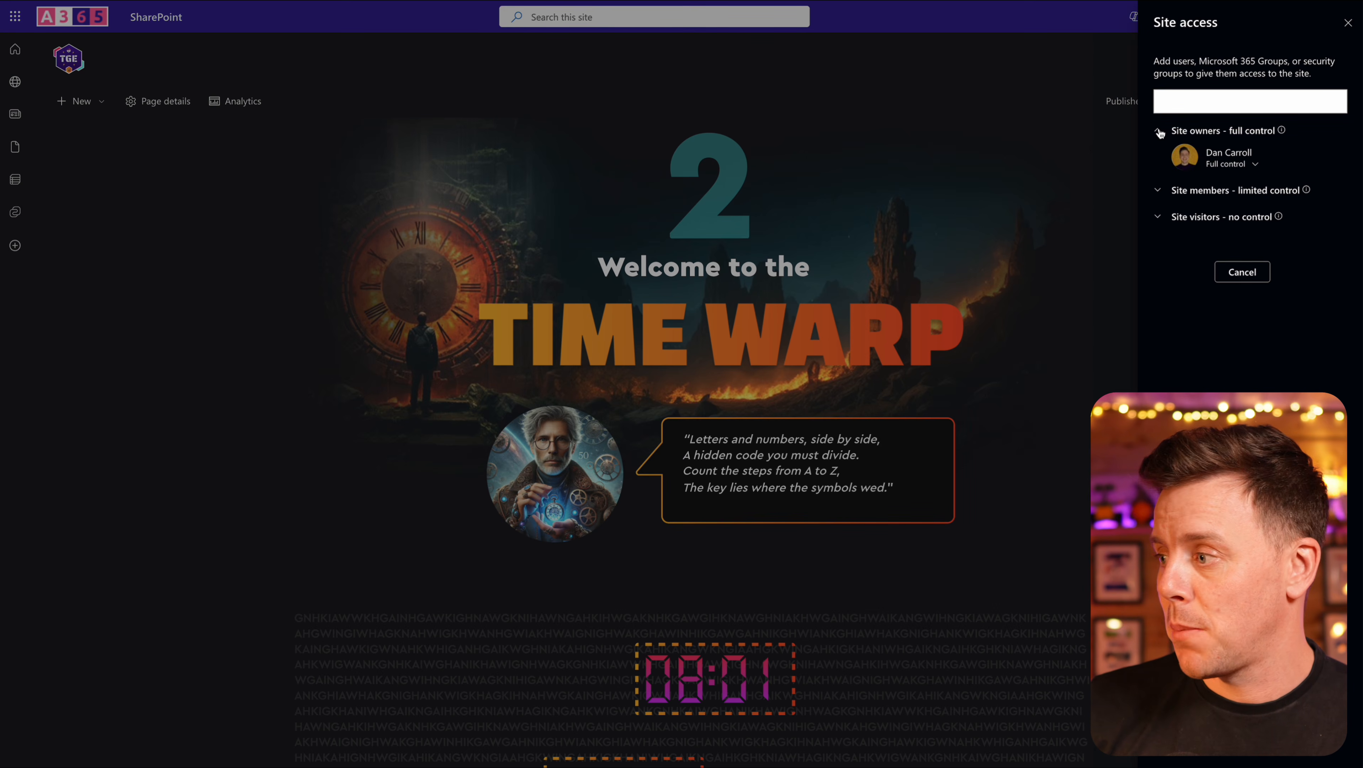
left_click(1158, 131)
left_click(1158, 184)
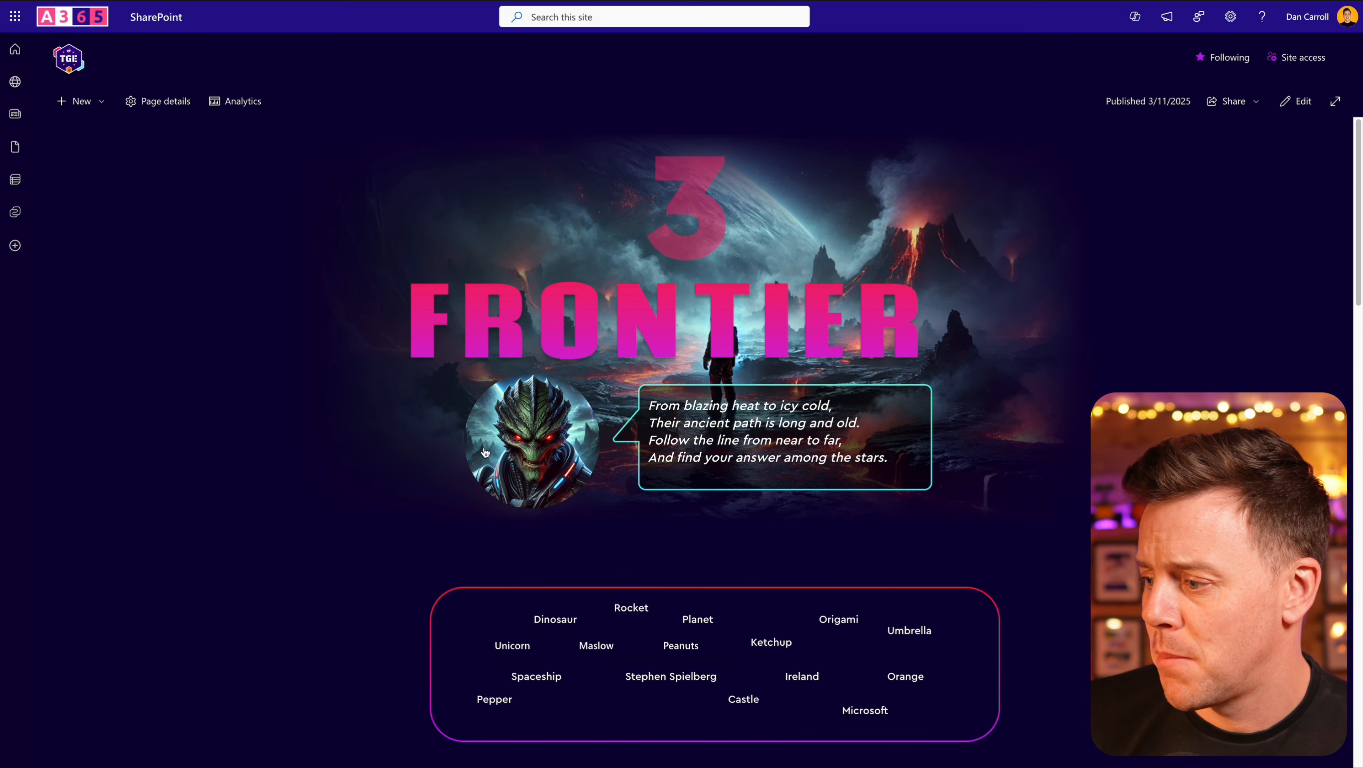
Look through the planet gallery on the Level 3 FRONTIER page and filter it by the code words Peanuts and Maslow
scroll(373, 469, "down", 3)
scroll(204, 438, "down", 10)
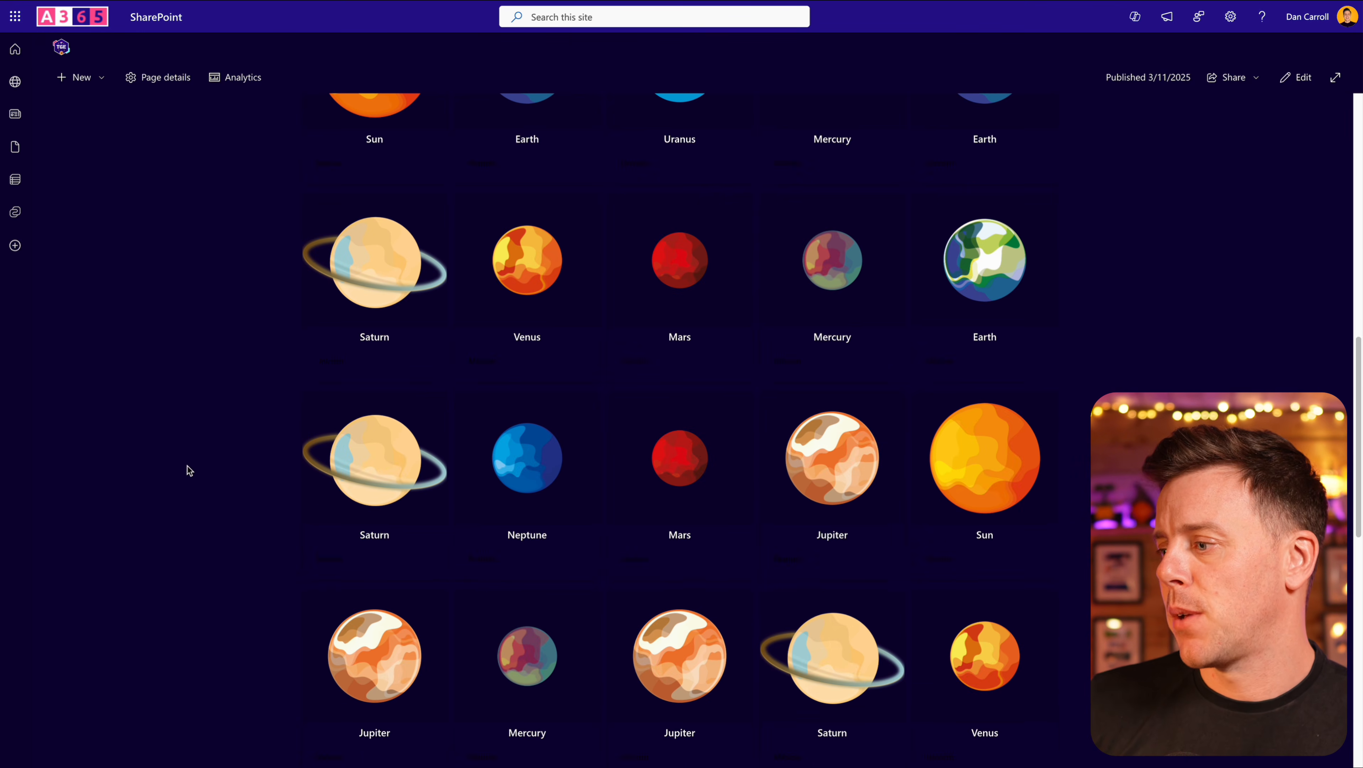
scroll(835, 491, "up", 10)
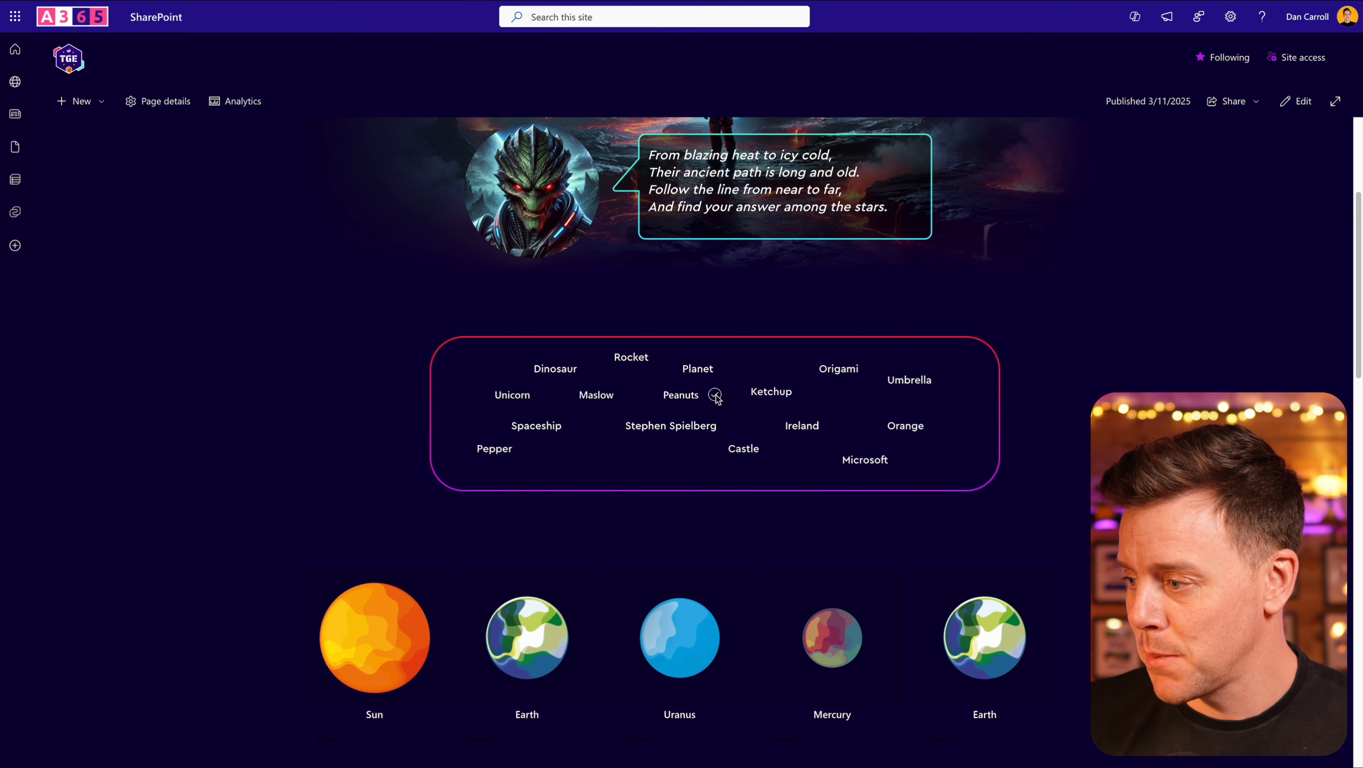
left_click(714, 396)
scroll(679, 524, "down", 5)
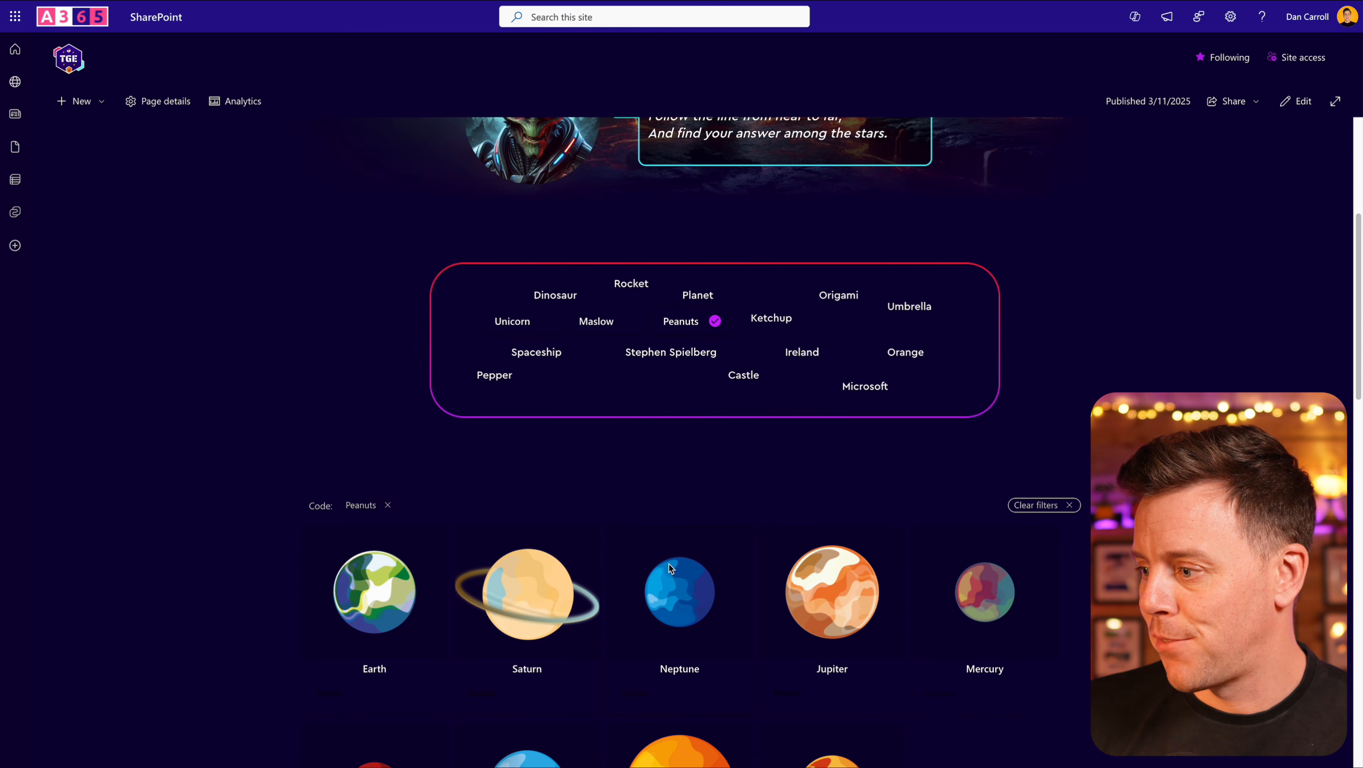
scroll(700, 544, "up", 3)
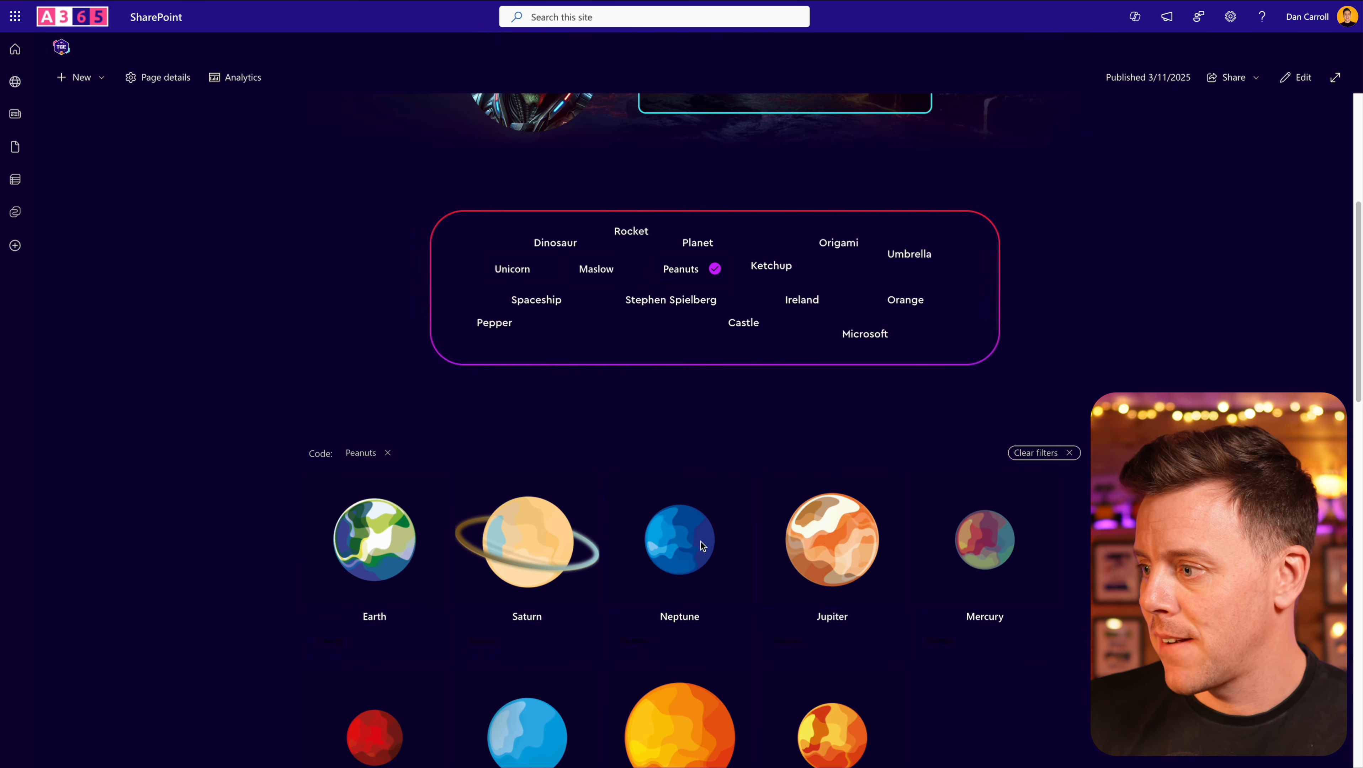
left_click(628, 273)
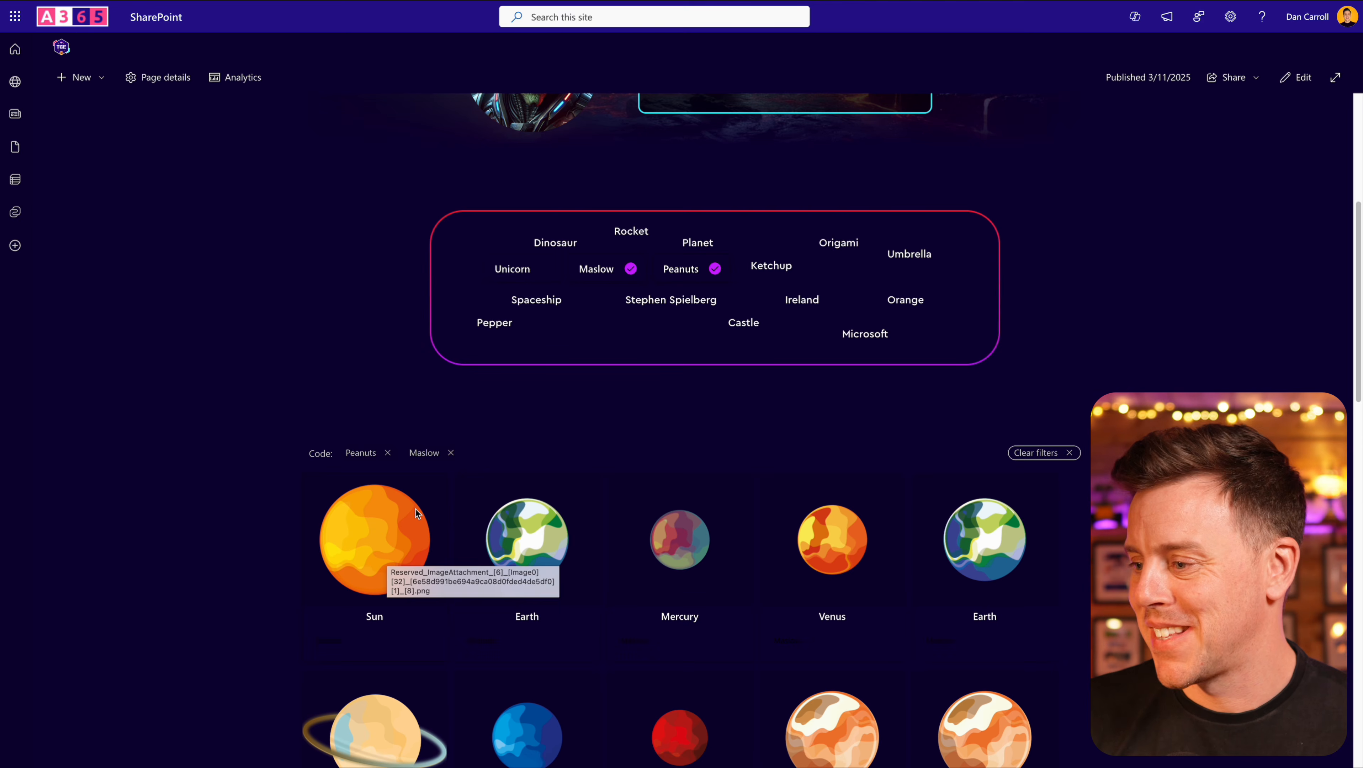
Switch to the game architecture diagram and examine the Planets and Filter lists connected to the Level 3 site
scroll(216, 521, "up", 4)
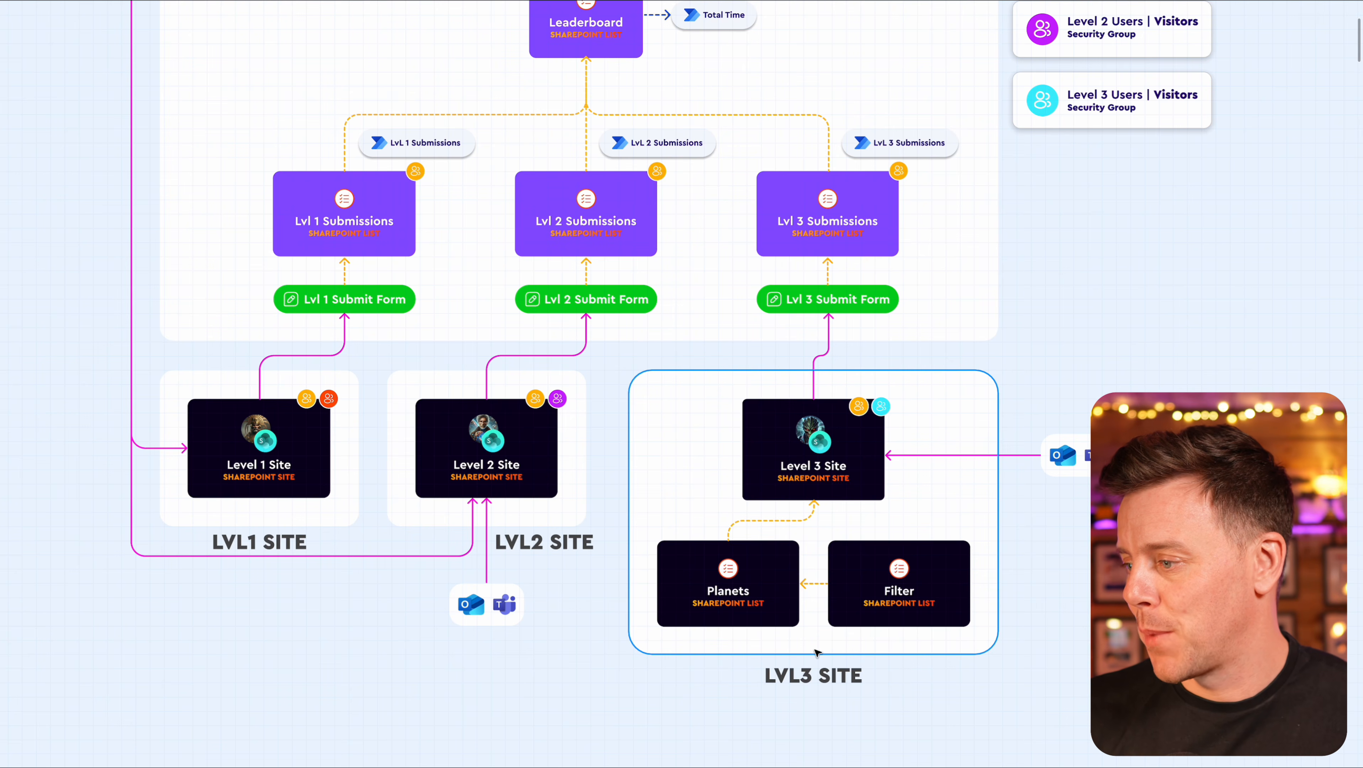
scroll(902, 657, "up", 1)
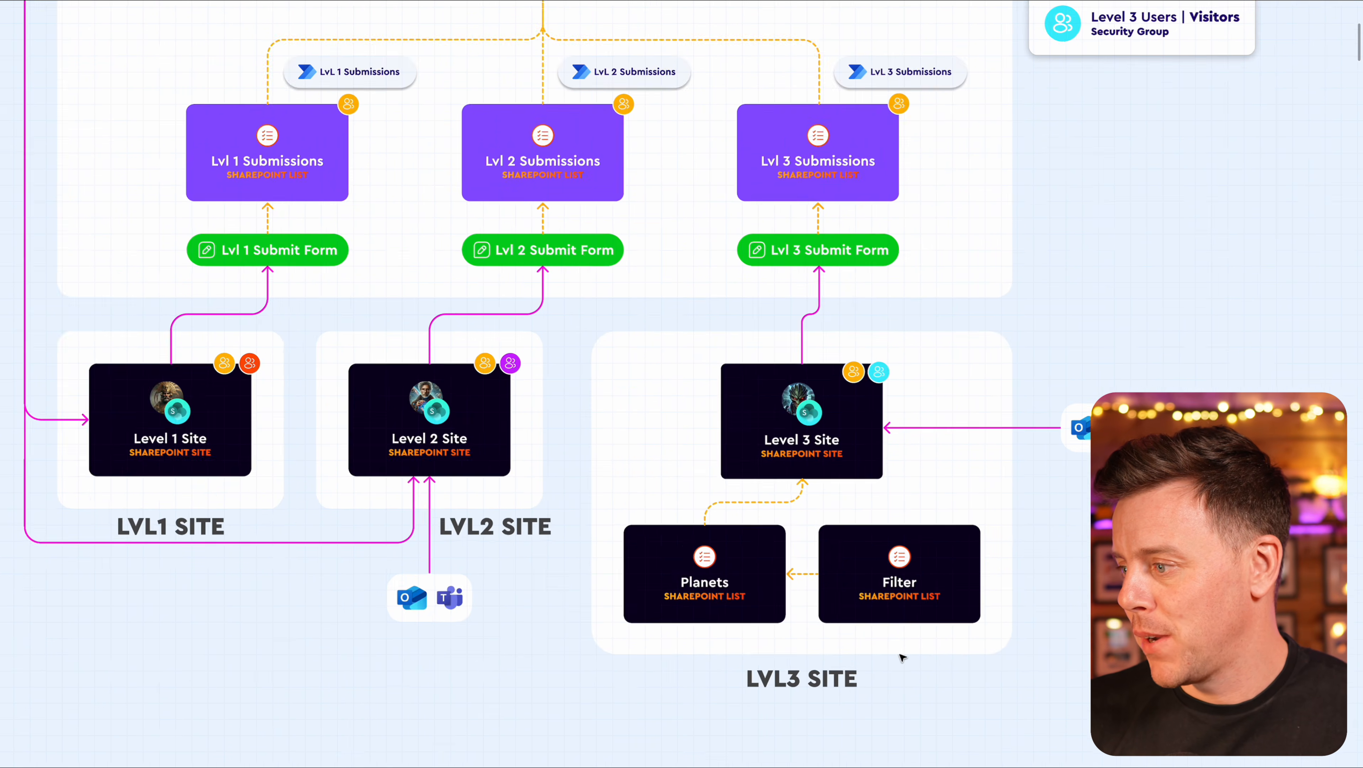
scroll(903, 657, "up", 2)
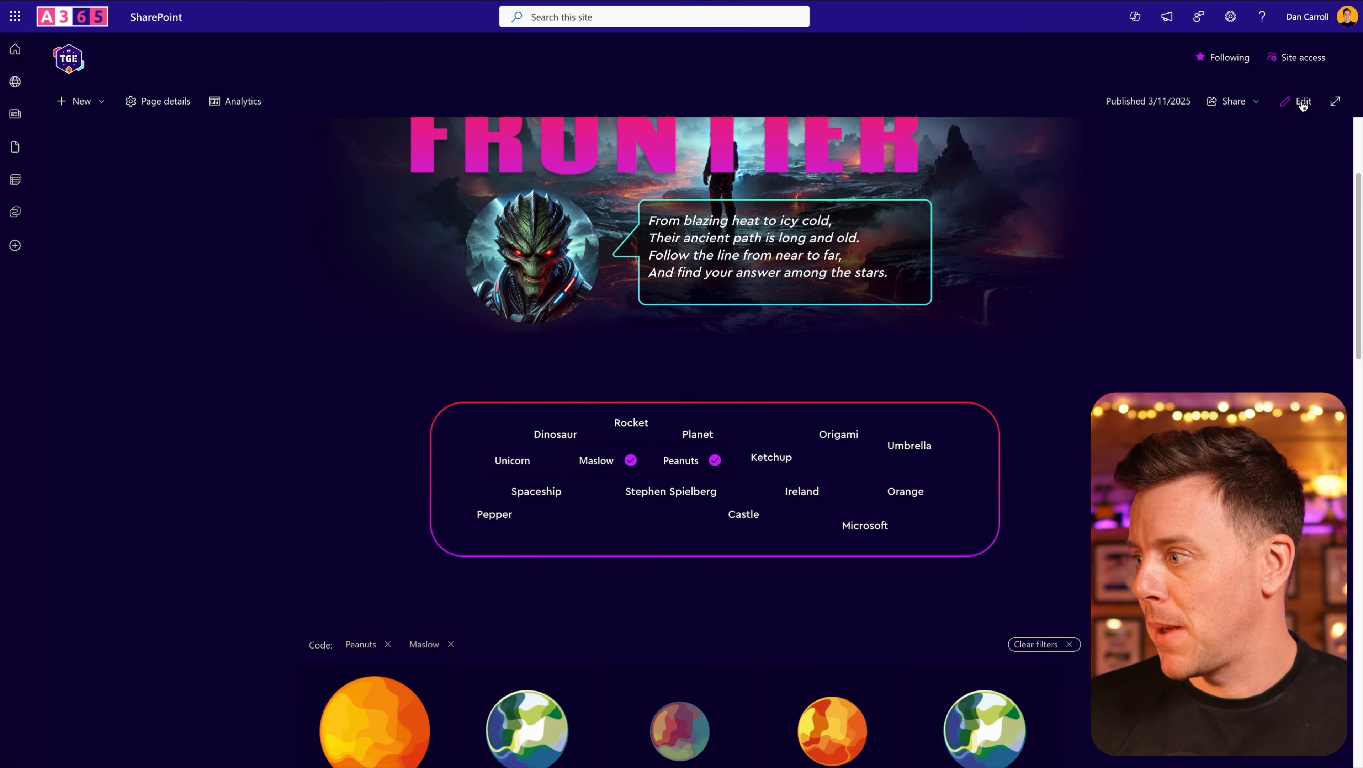
Open the FRONTIER page for editing and view the settings of the CodeFilter list web part and the rounded frame image around the words
left_click(1300, 102)
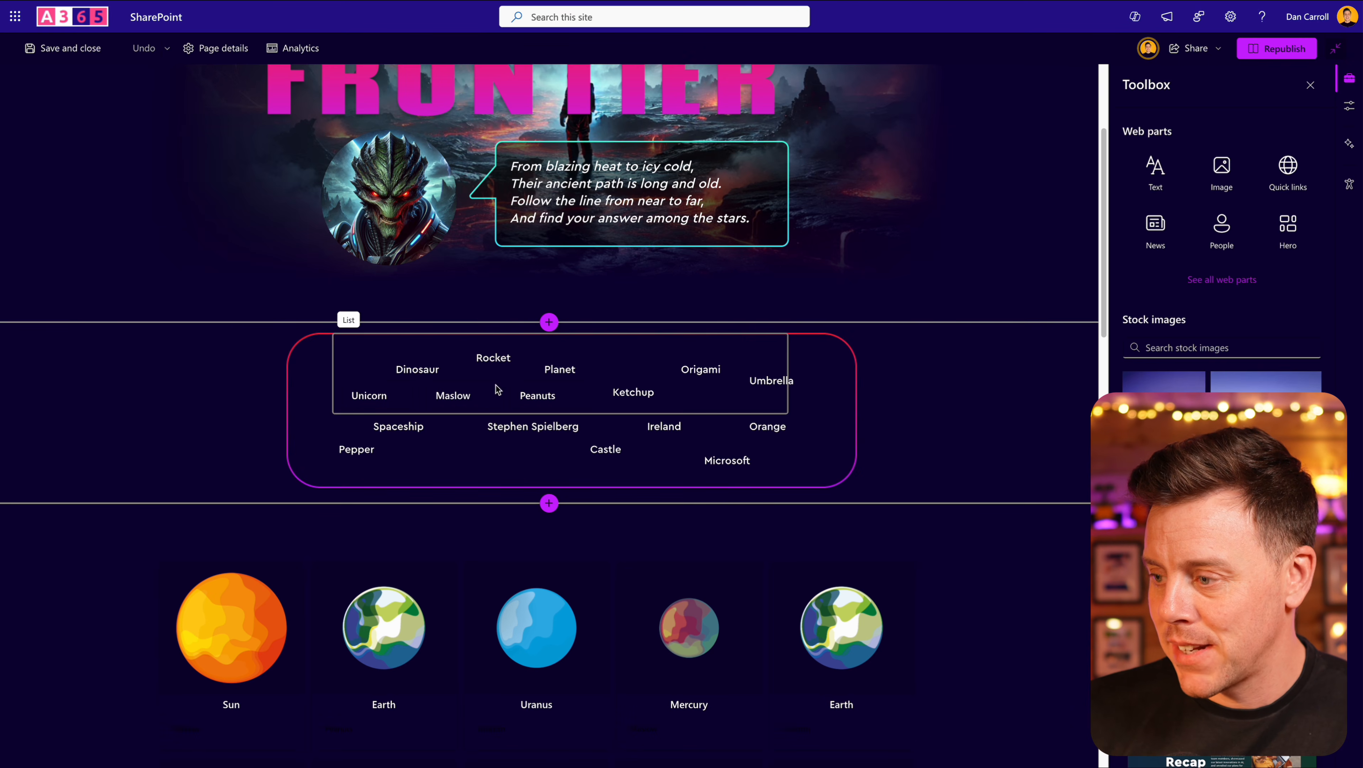
left_click(455, 398)
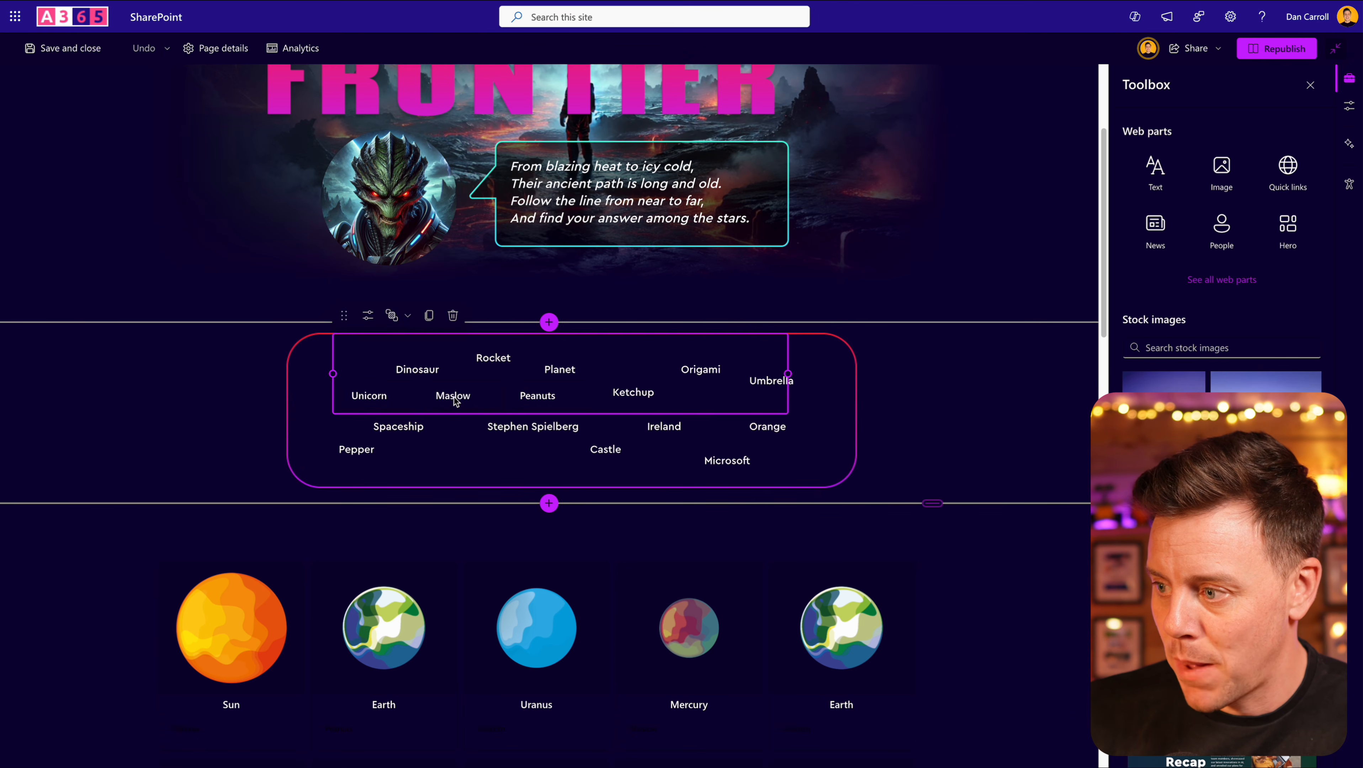
left_click(368, 315)
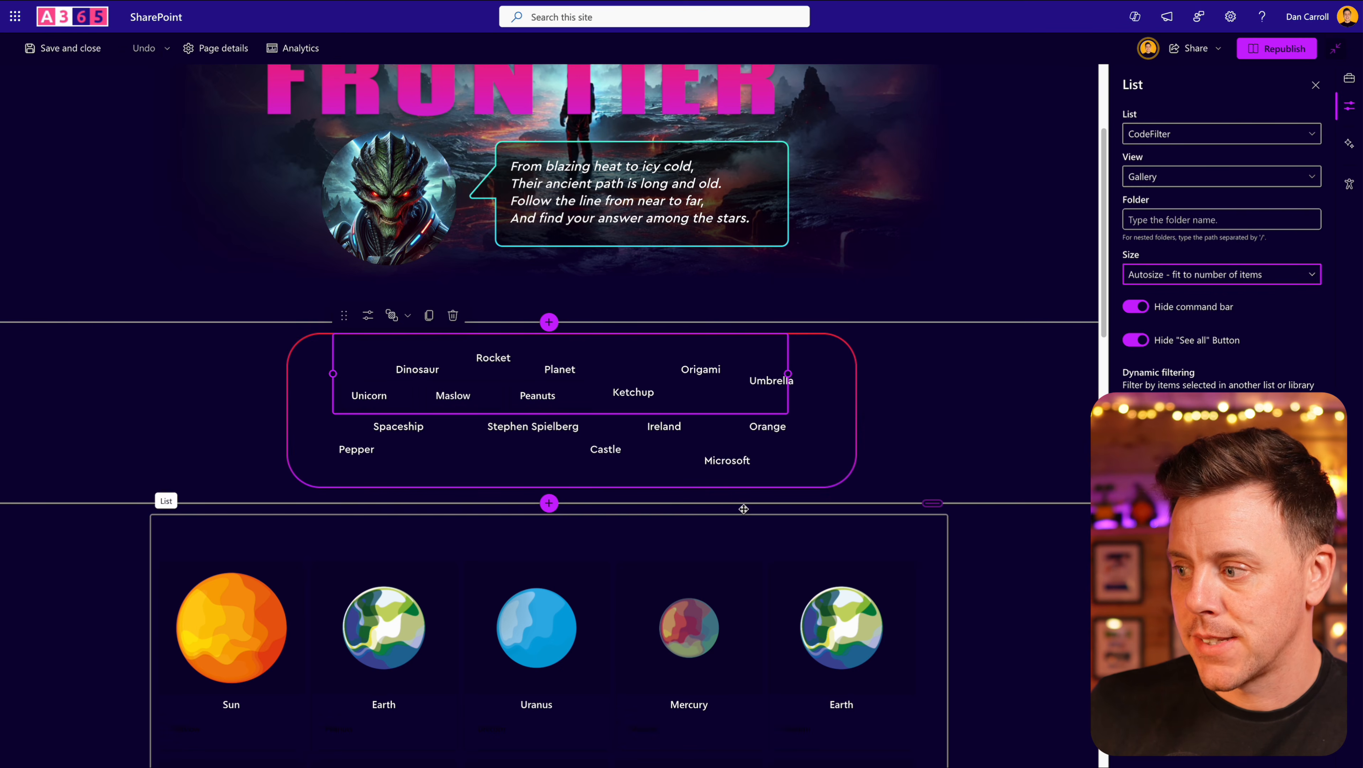
left_click(851, 451)
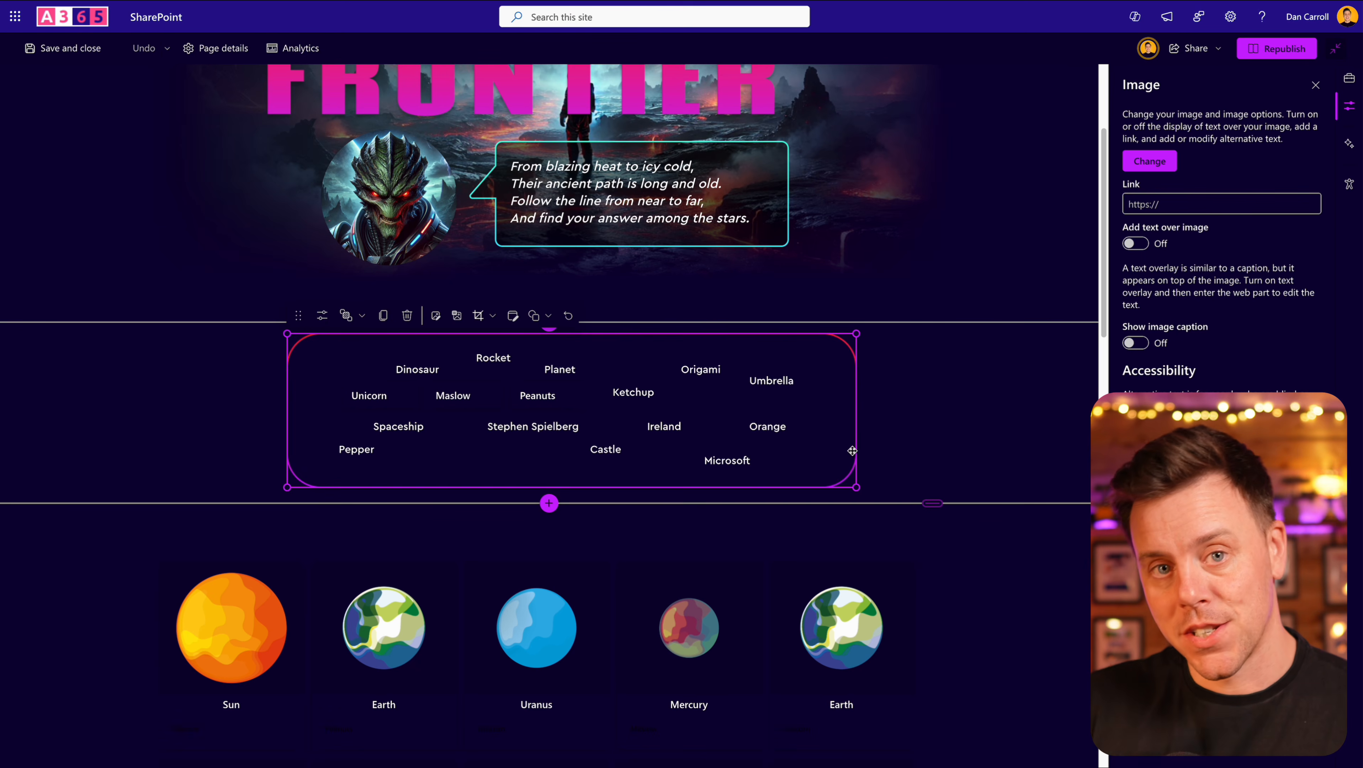
left_click(1315, 85)
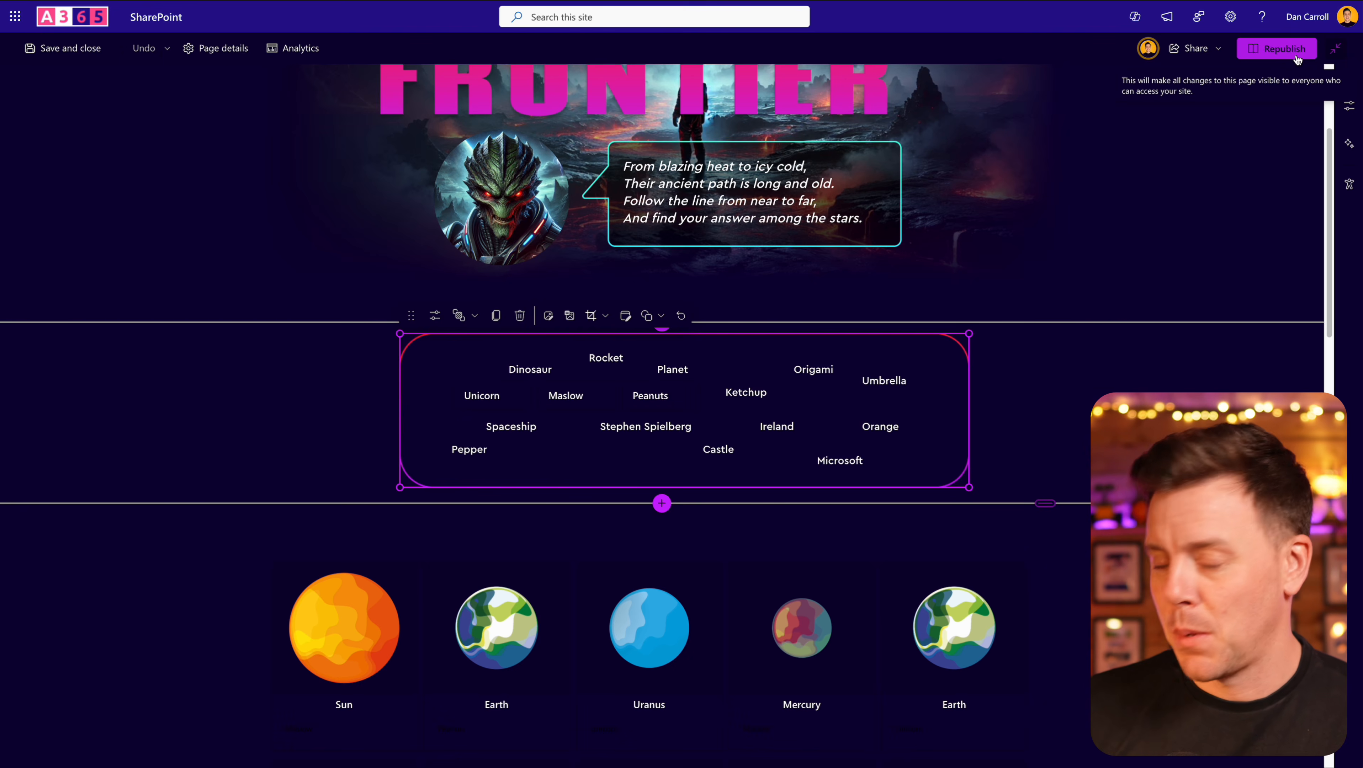